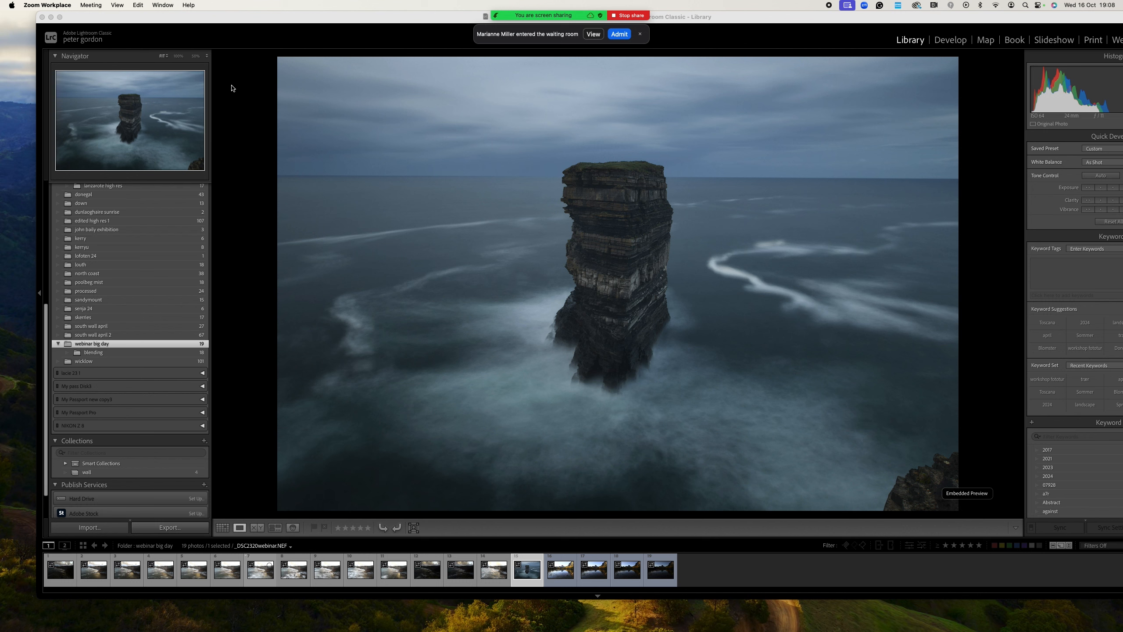
Admit the waiting meeting participant and open the sea stack photo in the Develop module
{"action": "left_click", "coordinate": [619, 35]}
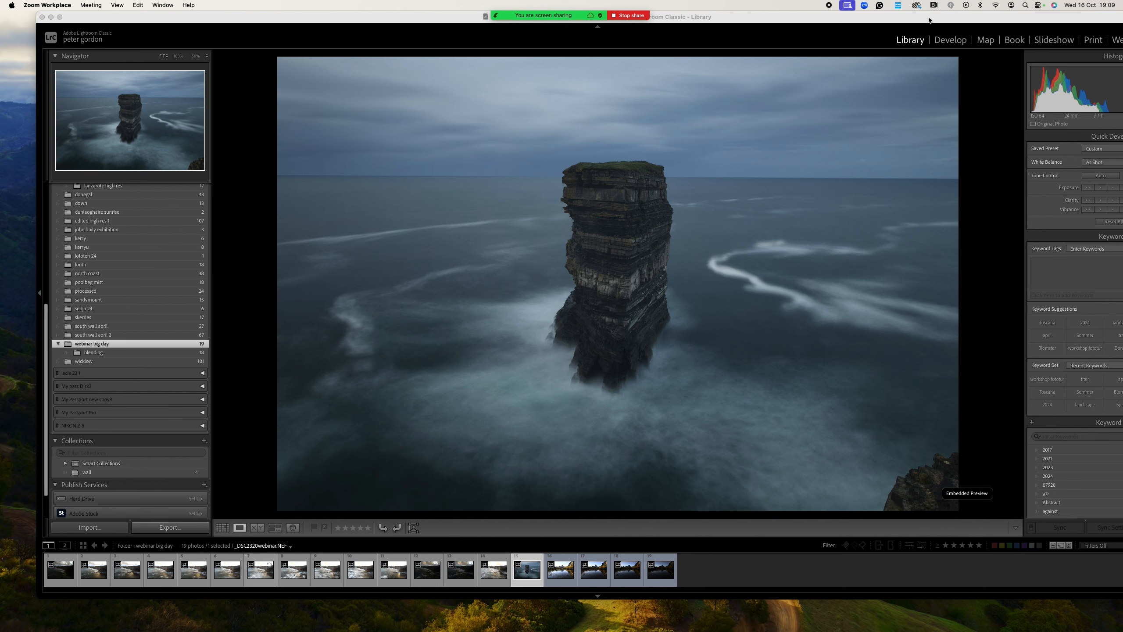
{"action": "left_click", "coordinate": [950, 41]}
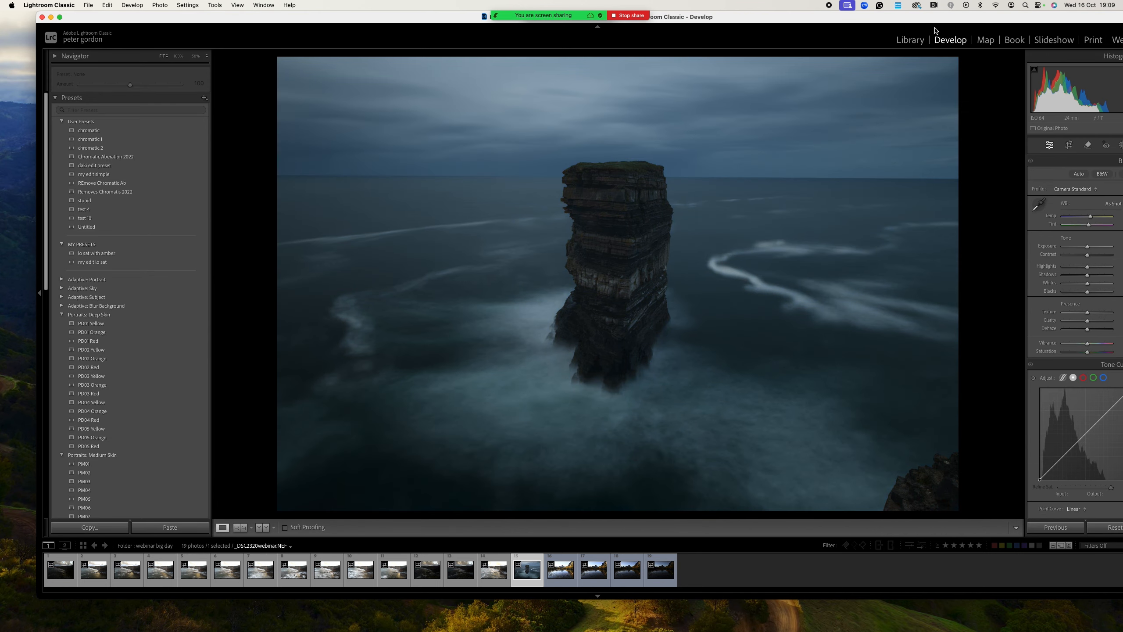
{"action": "left_click_drag", "start_coordinate": [937, 18], "coordinate": [903, 17]}
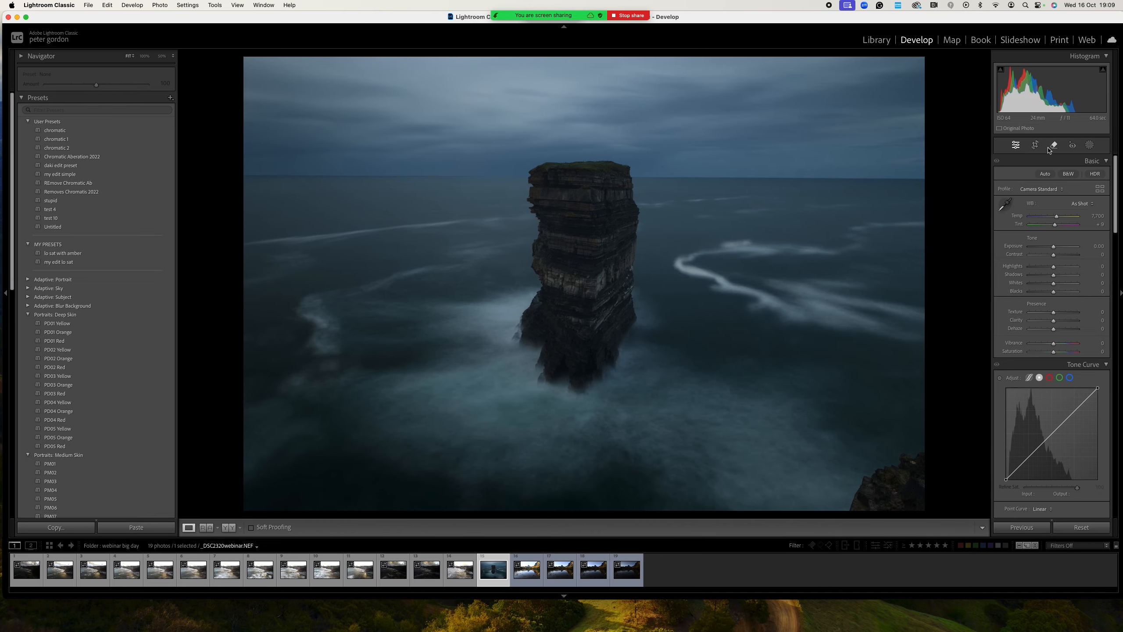
Add a linear gradient mask from the top of the sky to just below the sea stack's top, with Exposure −0.84
{"action": "left_click", "coordinate": [1090, 145]}
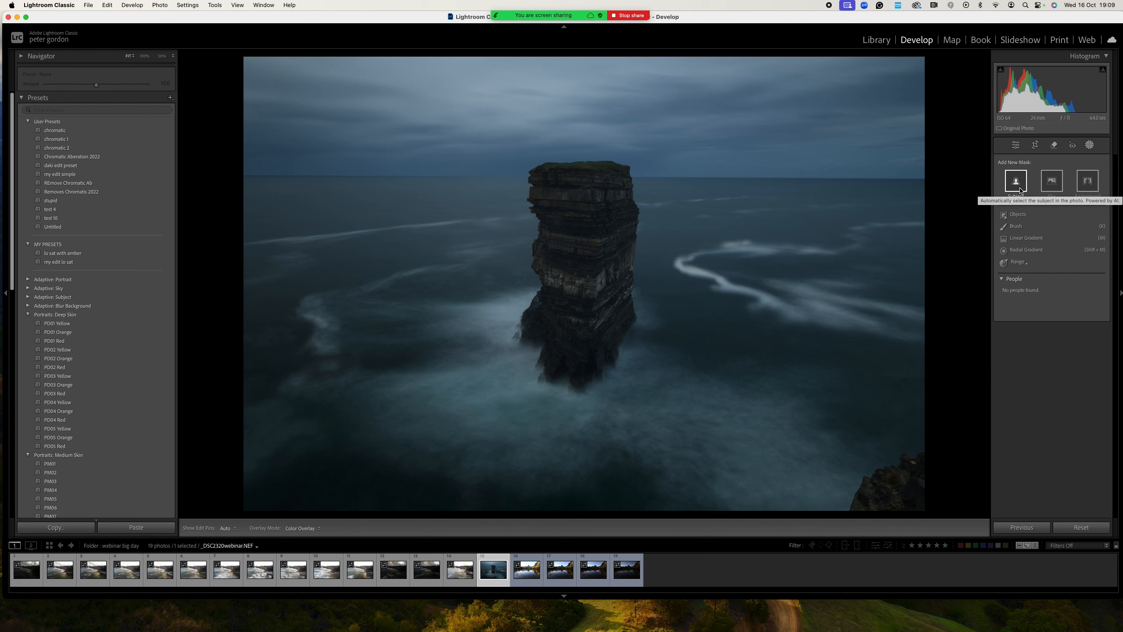
{"action": "left_click", "coordinate": [1025, 239]}
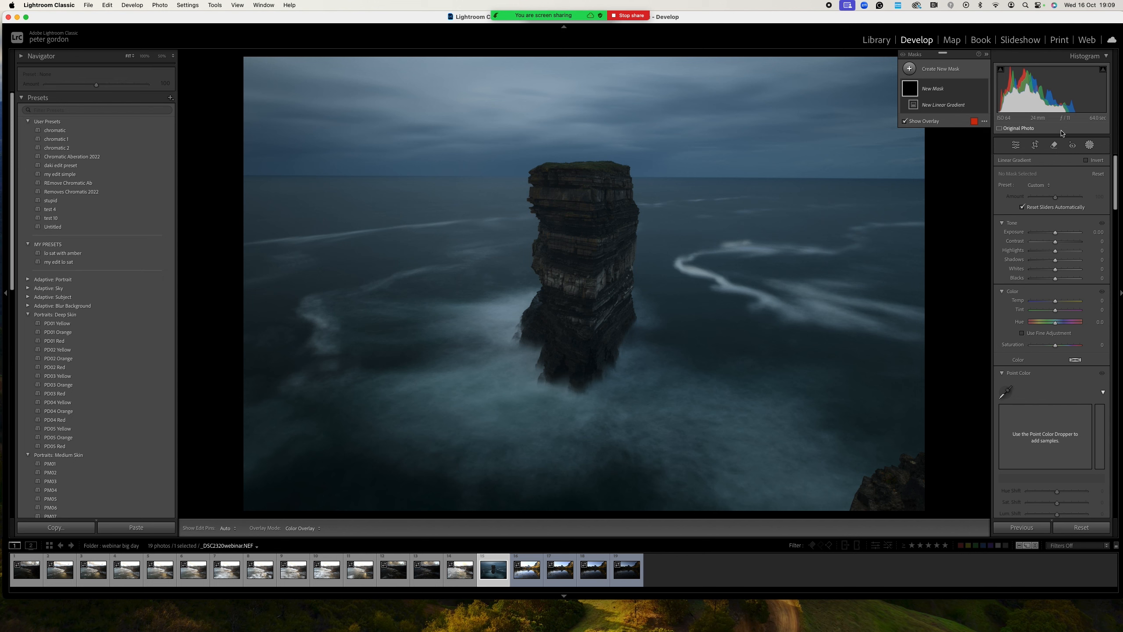
{"action": "left_click", "coordinate": [942, 73]}
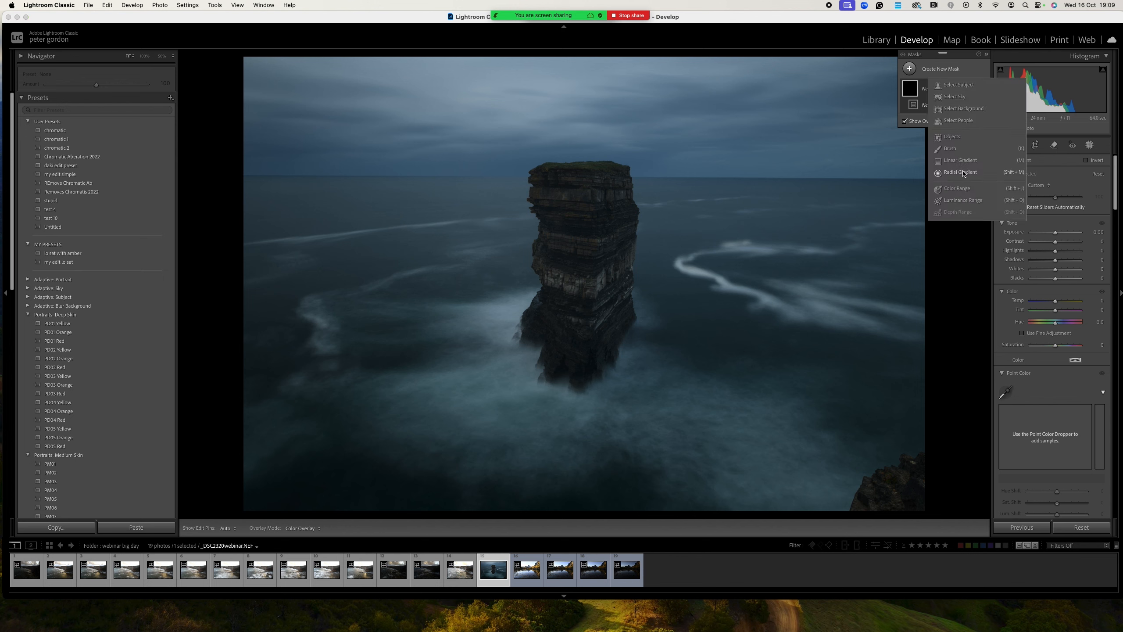
{"action": "left_click", "coordinate": [938, 171]}
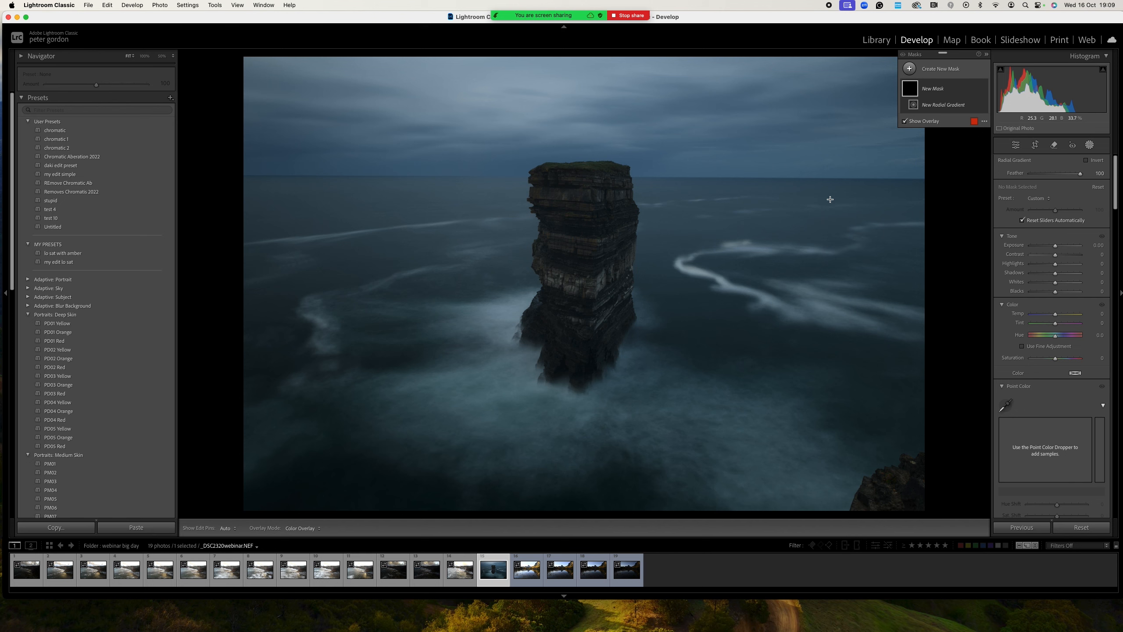
{"action": "left_click", "coordinate": [938, 74]}
{"action": "left_click", "coordinate": [960, 160]}
{"action": "left_click_drag", "start_coordinate": [625, 65], "coordinate": [626, 202]}
{"action": "left_click_drag", "start_coordinate": [1056, 233], "coordinate": [1051, 233]}
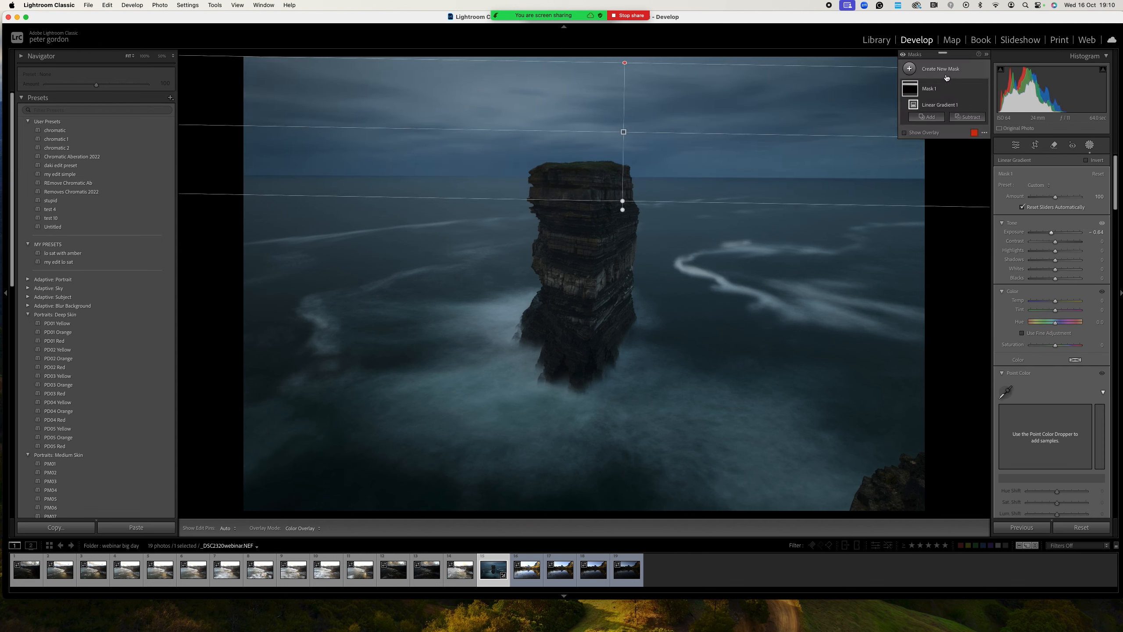
Add a second, shorter linear gradient mask over the upper sky and set its Exposure to −0.44
{"action": "left_click", "coordinate": [946, 78]}
{"action": "left_click", "coordinate": [960, 160]}
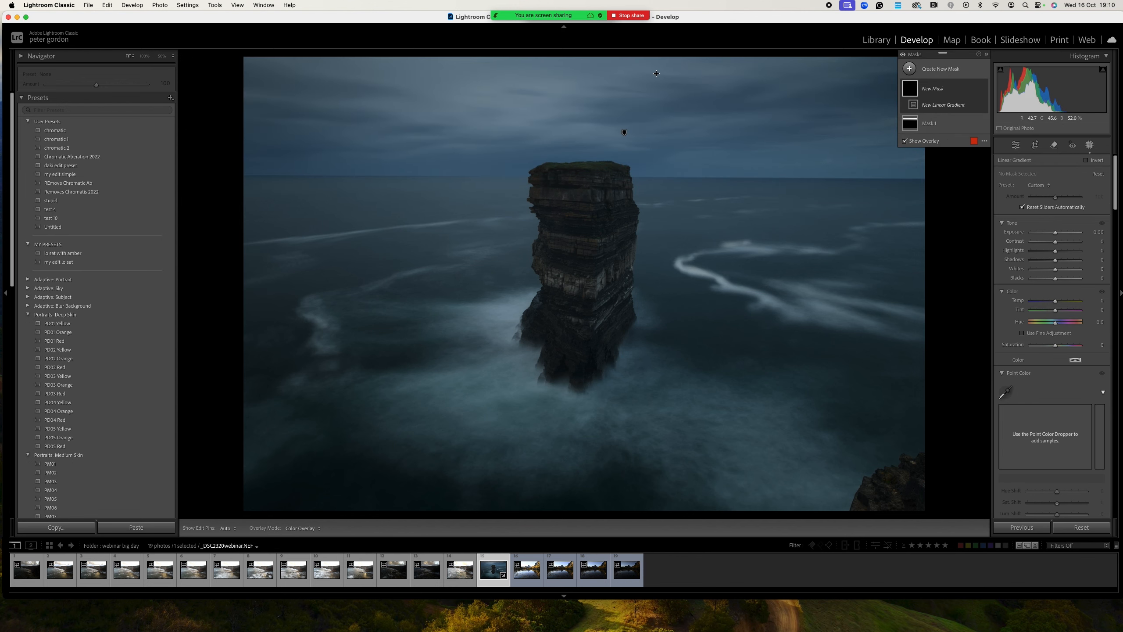
{"action": "left_click_drag", "start_coordinate": [656, 73], "coordinate": [659, 142]}
{"action": "left_click_drag", "start_coordinate": [1054, 232], "coordinate": [1052, 232]}
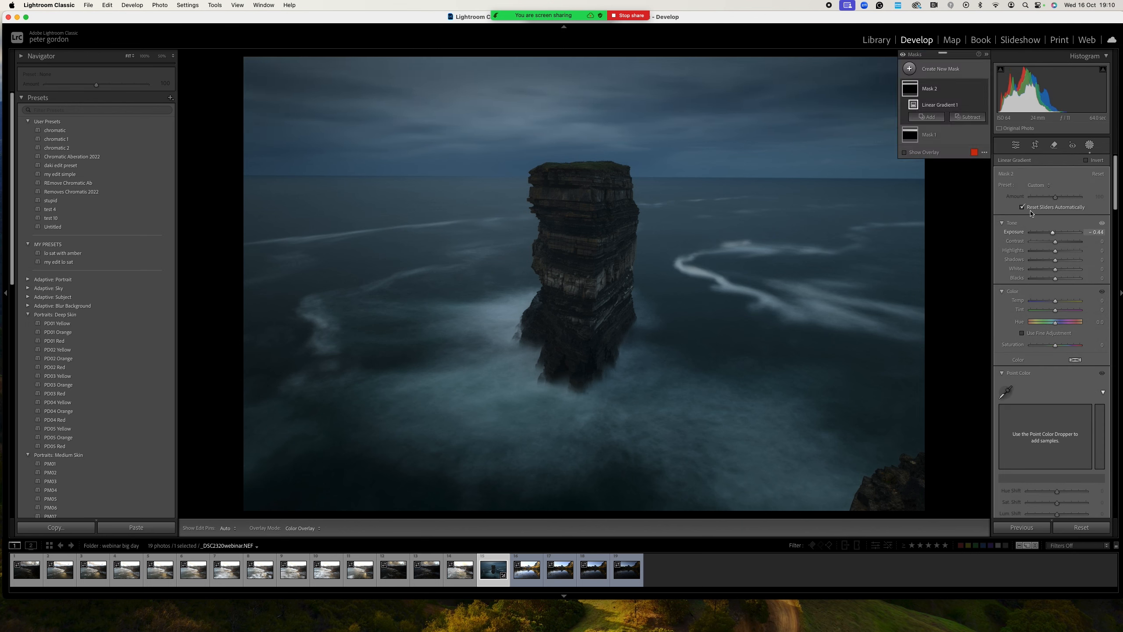
Add a large radial gradient mask around the sea stack with Exposure 1.27 and Temp 15
{"action": "left_click", "coordinate": [945, 78]}
{"action": "left_click", "coordinate": [958, 171]}
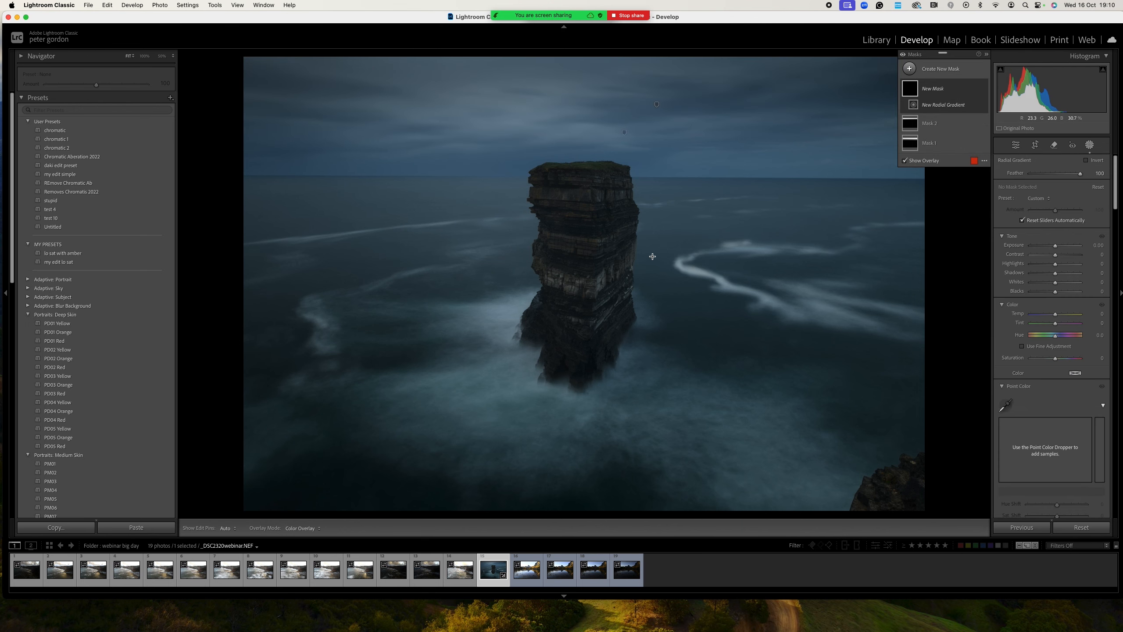
{"action": "left_click_drag", "start_coordinate": [577, 235], "coordinate": [771, 408]}
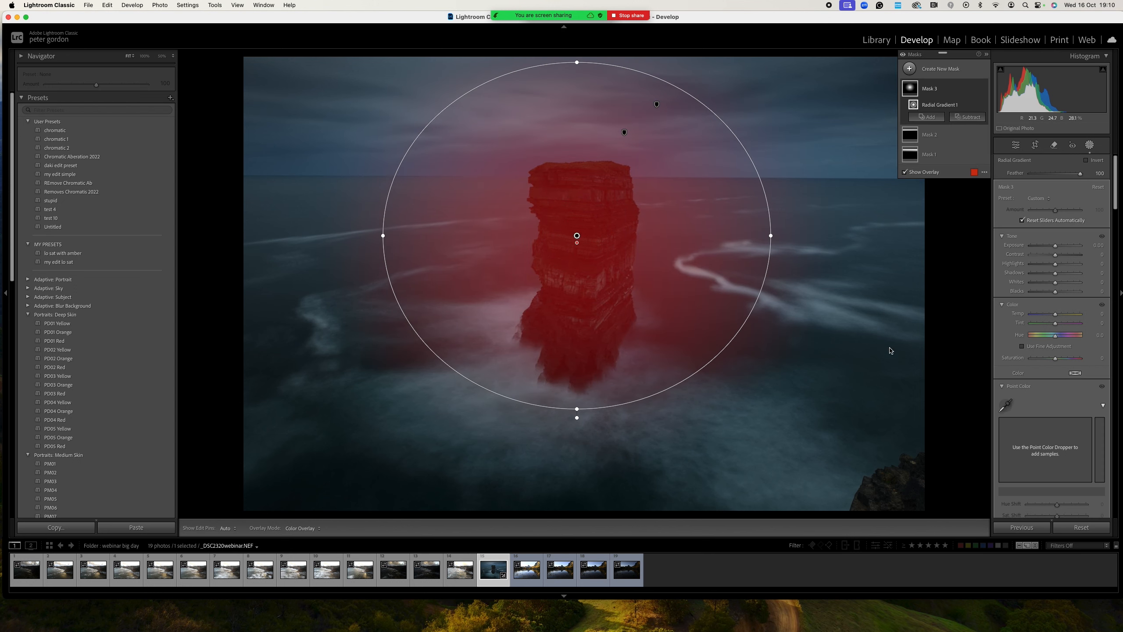
{"action": "left_click_drag", "start_coordinate": [1055, 245], "coordinate": [1066, 247]}
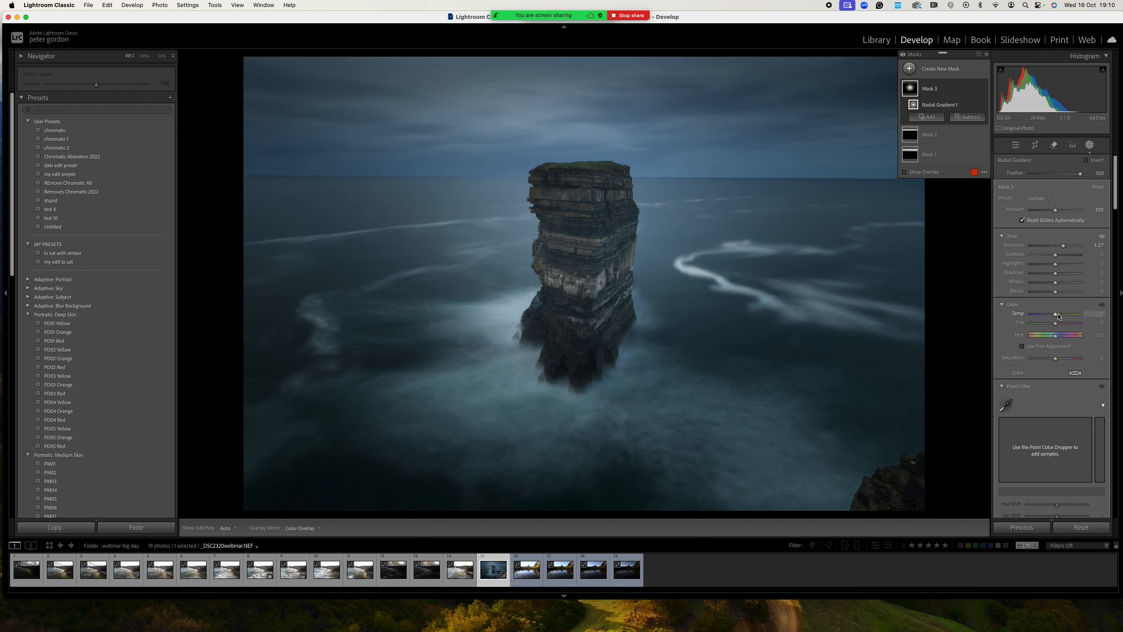
{"action": "left_click_drag", "start_coordinate": [1055, 314], "coordinate": [1059, 315]}
Duplicate and invert the radial mask and cool the surroundings by slightly lowering its Temp
{"action": "right_click", "coordinate": [972, 91]}
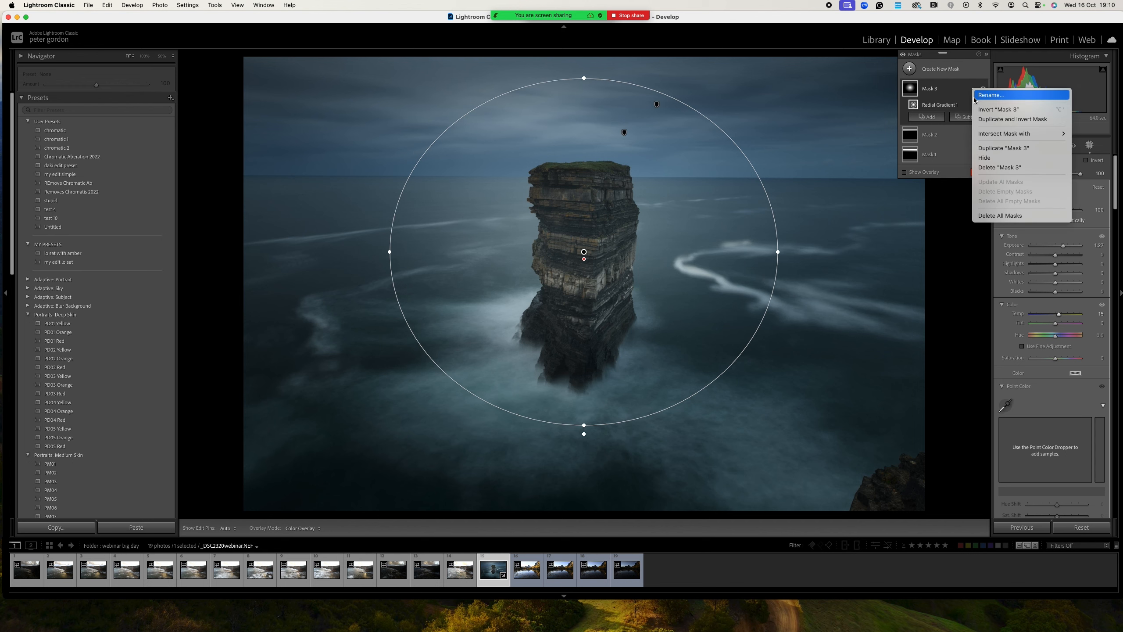
{"action": "left_click", "coordinate": [992, 119]}
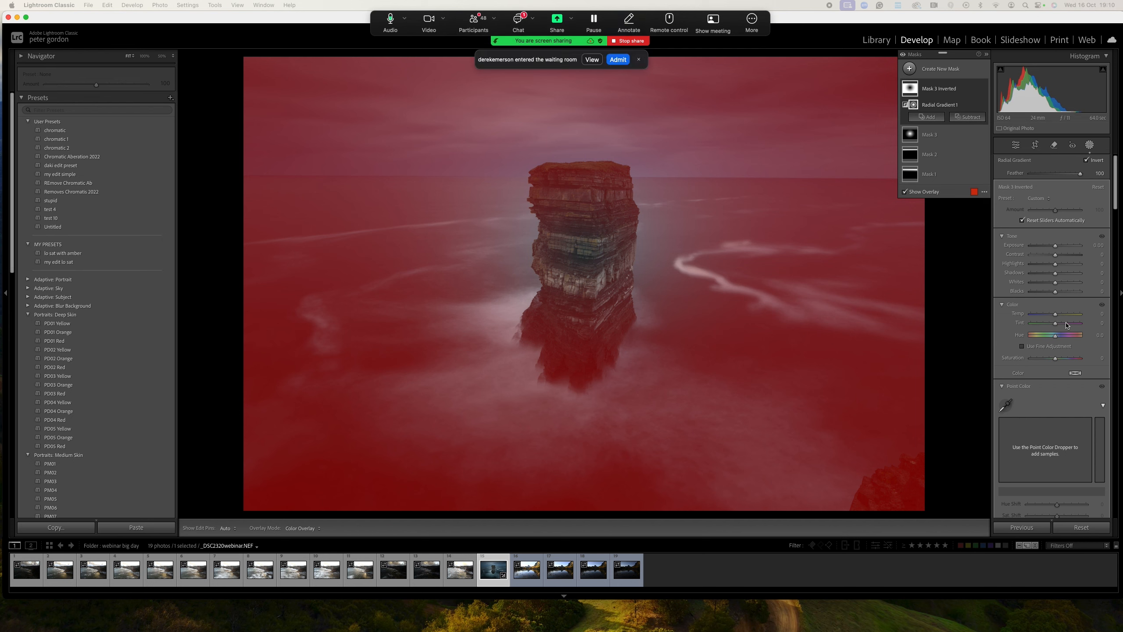
{"action": "left_click", "coordinate": [1056, 315]}
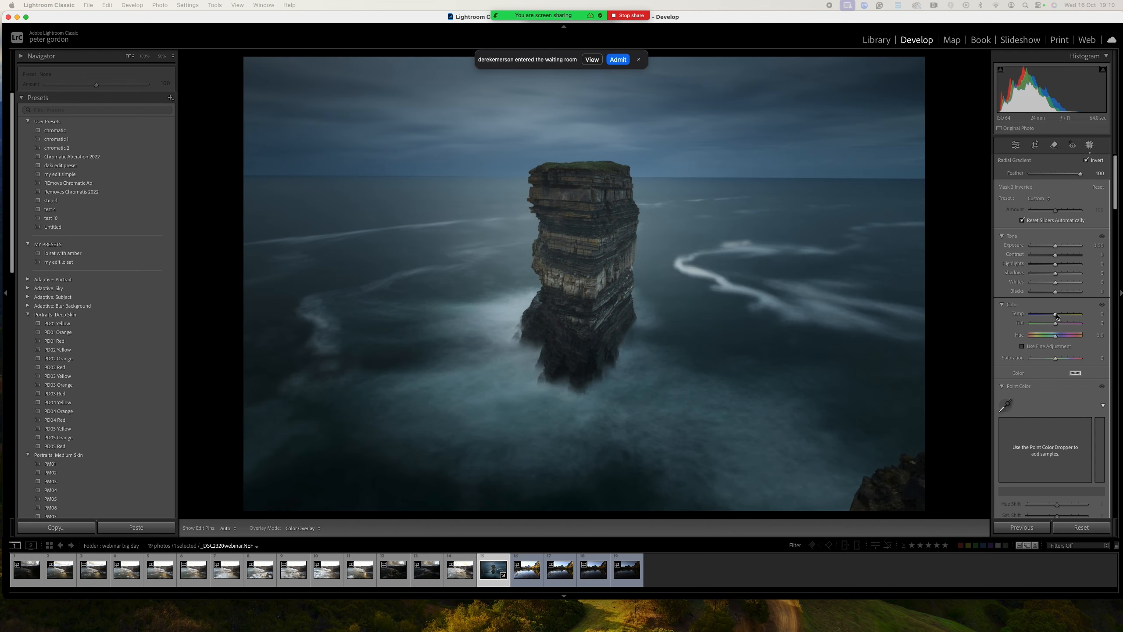
{"action": "left_click_drag", "start_coordinate": [1056, 315], "coordinate": [1055, 316]}
Leave masking, reset the sea stack photo's edits and undo the reset to compare before and after
{"action": "left_click", "coordinate": [1016, 148]}
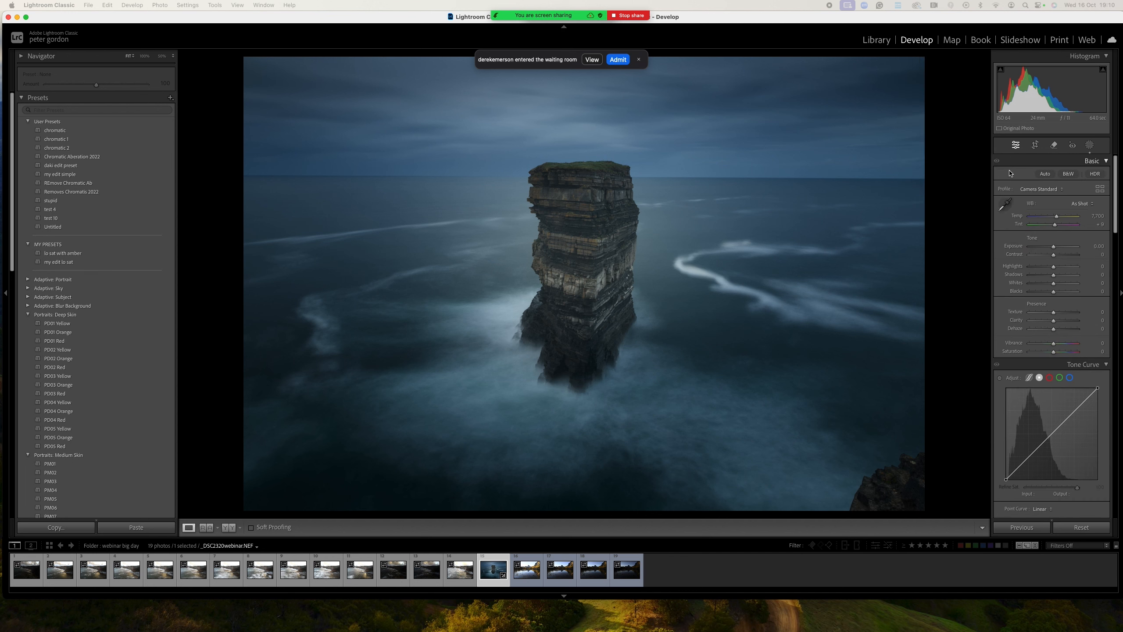
{"action": "left_click", "coordinate": [1087, 528]}
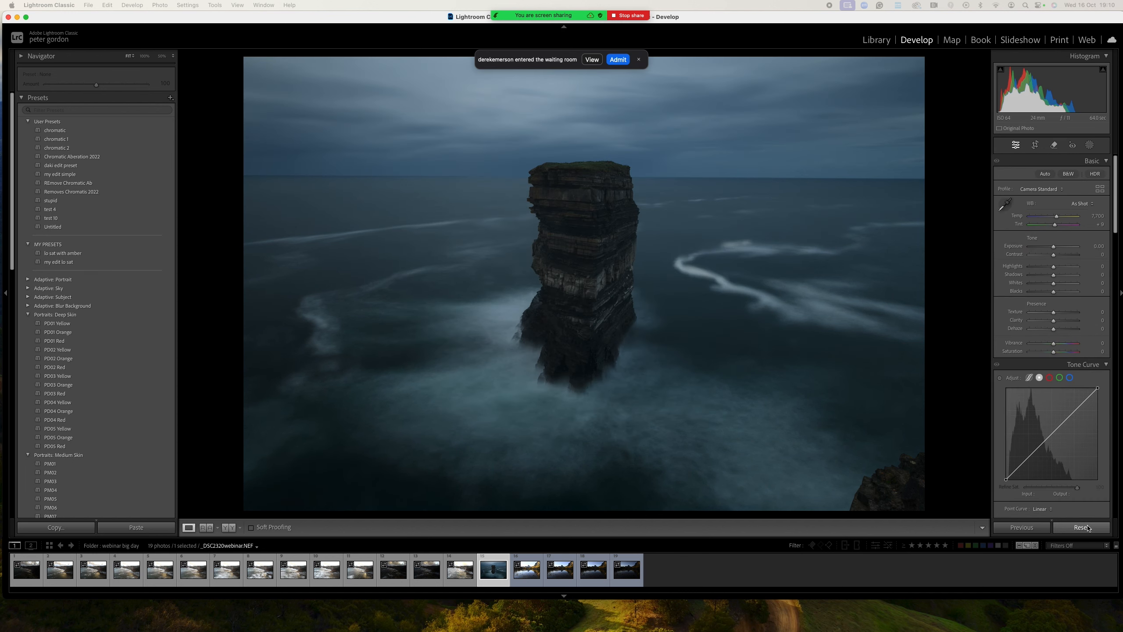
{"action": "key", "text": "super+z"}
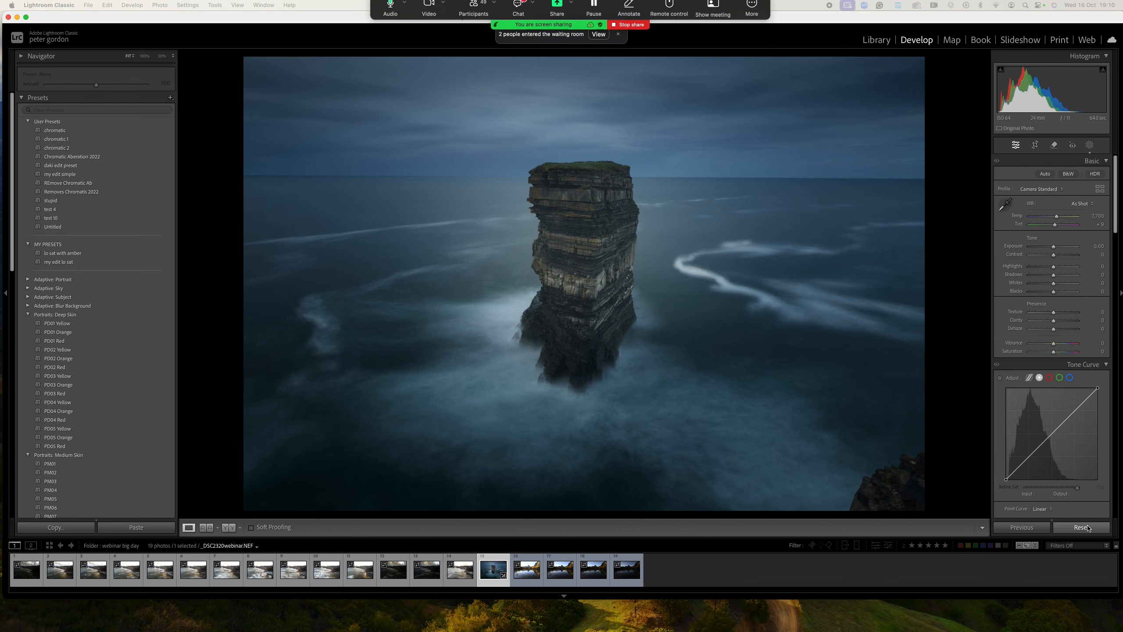
Open the lake and mountains photo from the kerry folder in the Develop module
{"action": "left_click", "coordinate": [877, 41]}
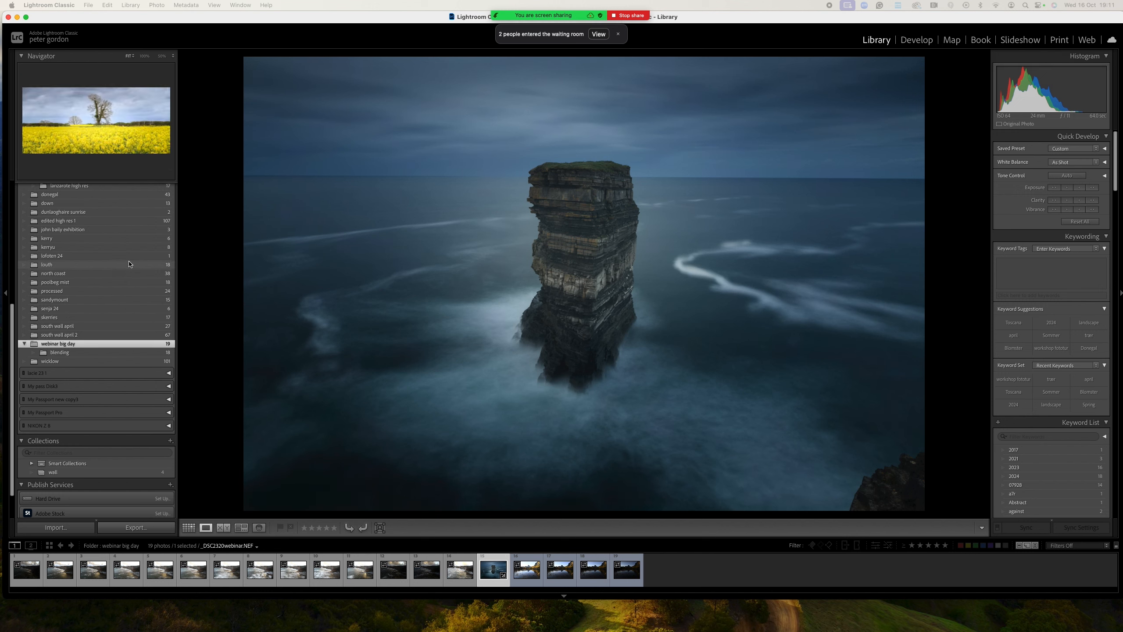
{"action": "left_click", "coordinate": [138, 239]}
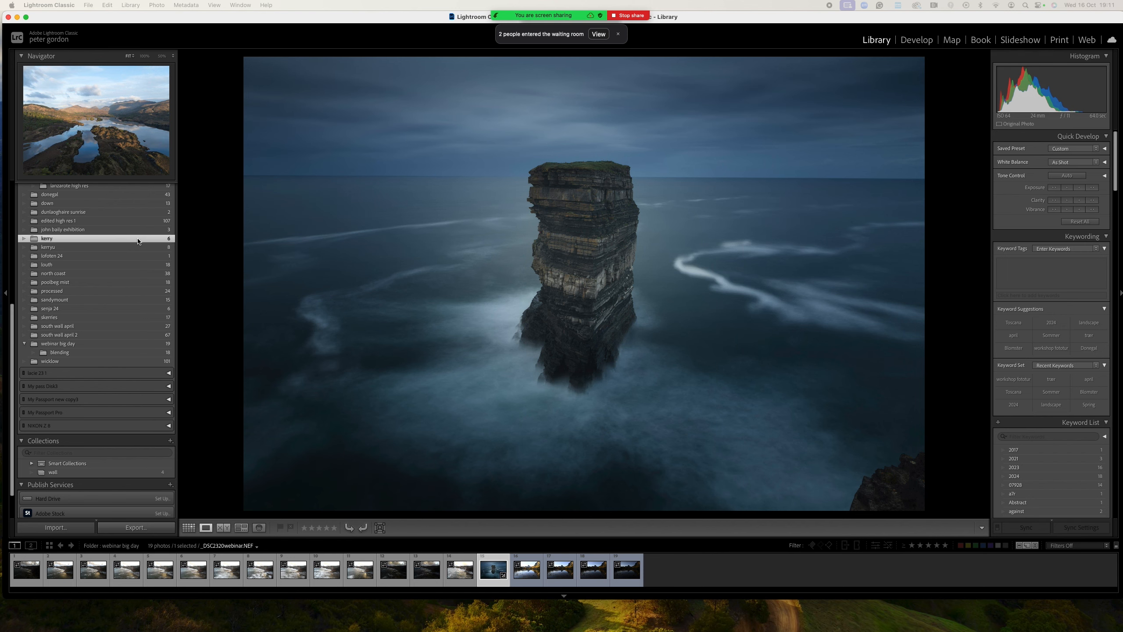
{"action": "left_click", "coordinate": [916, 40]}
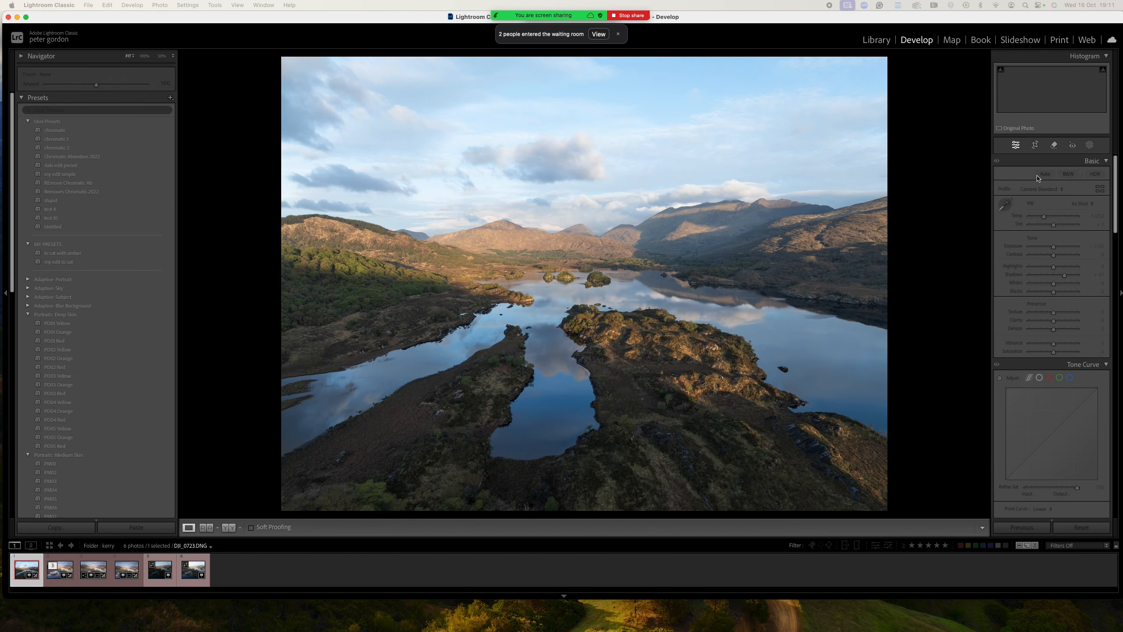
Add a linear gradient mask from the top of the sky down past the far shore, with Exposure −1.38
{"action": "left_click", "coordinate": [1090, 145]}
{"action": "left_click", "coordinate": [1026, 239]}
{"action": "left_click_drag", "start_coordinate": [603, 80], "coordinate": [602, 348]}
{"action": "left_click_drag", "start_coordinate": [1056, 232], "coordinate": [1047, 232]}
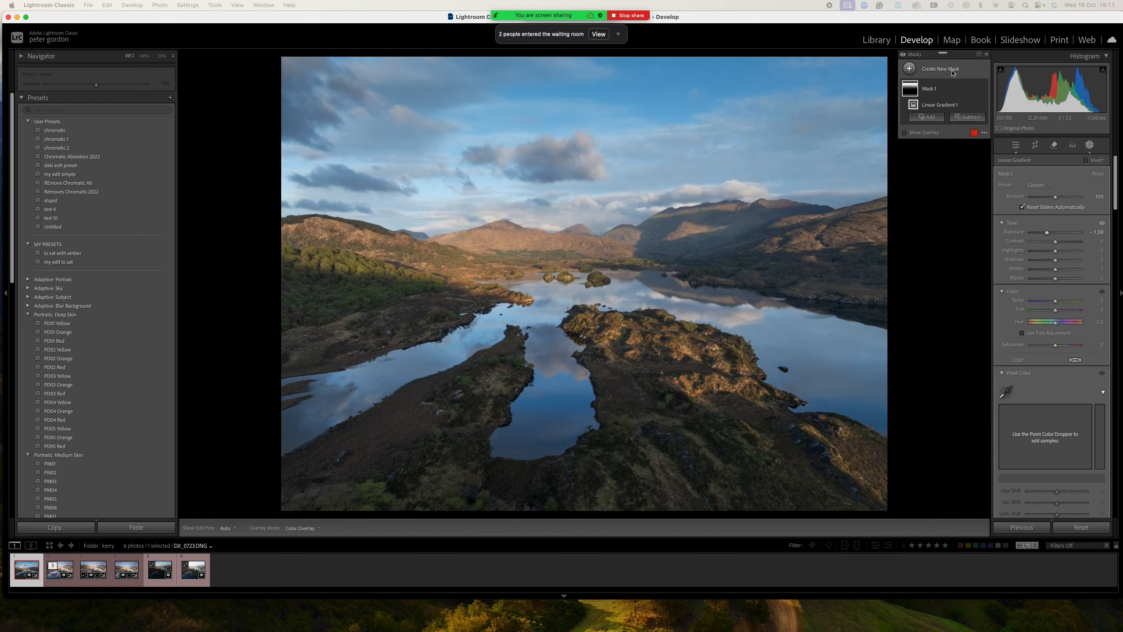
Add a diagonal linear gradient mask in the photo's lower-left corner and lower its Exposure slightly
{"action": "left_click", "coordinate": [953, 73]}
{"action": "left_click", "coordinate": [955, 162]}
{"action": "left_click_drag", "start_coordinate": [366, 467], "coordinate": [425, 400]}
{"action": "left_click_drag", "start_coordinate": [1055, 232], "coordinate": [1053, 234]}
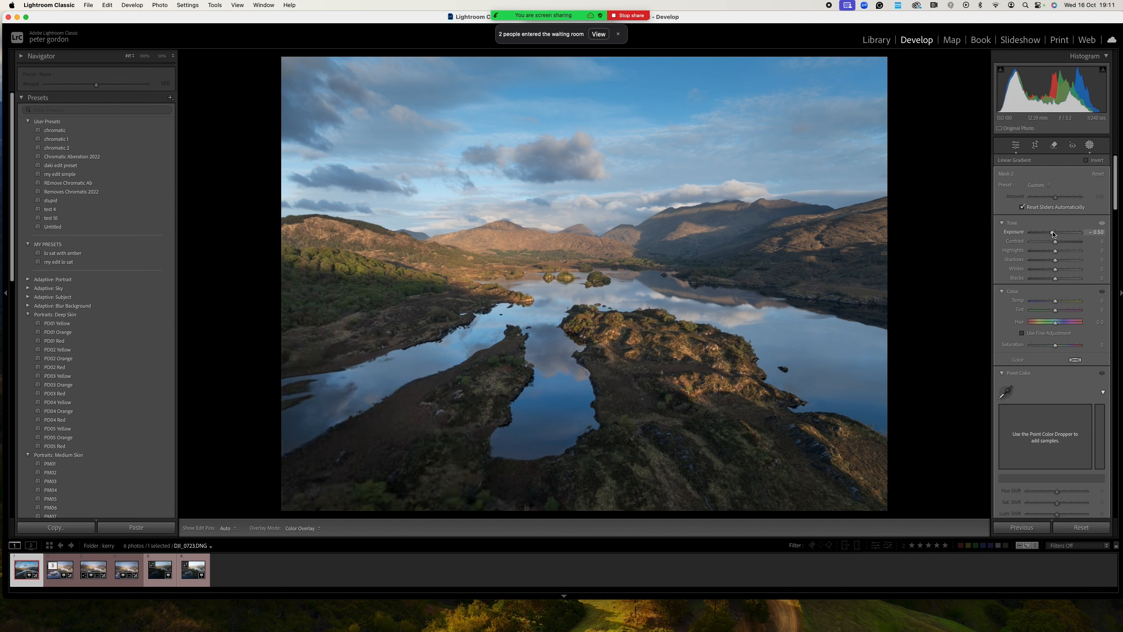
Add a diagonal linear gradient mask in the photo's lower-right corner with Exposure −0.47
{"action": "left_click", "coordinate": [953, 68]}
{"action": "left_click", "coordinate": [956, 162]}
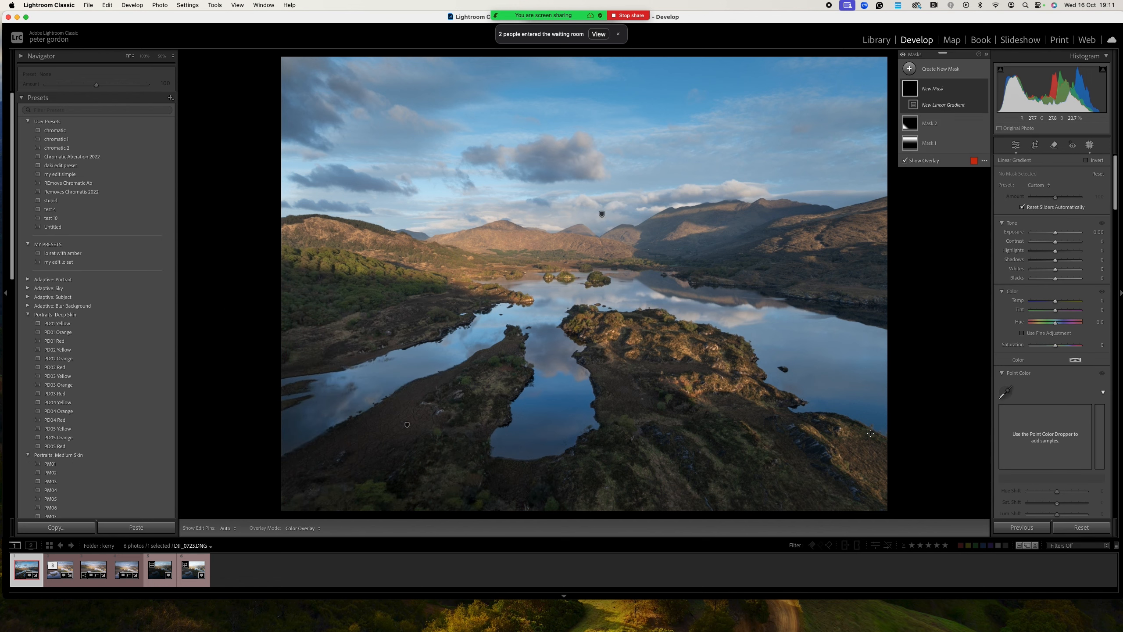
{"action": "left_click_drag", "start_coordinate": [871, 433], "coordinate": [816, 393]}
{"action": "left_click_drag", "start_coordinate": [1056, 232], "coordinate": [1052, 234]}
Add a wide radial gradient mask centred on the left peninsula and set its Exposure to 1.87
{"action": "left_click", "coordinate": [910, 69]}
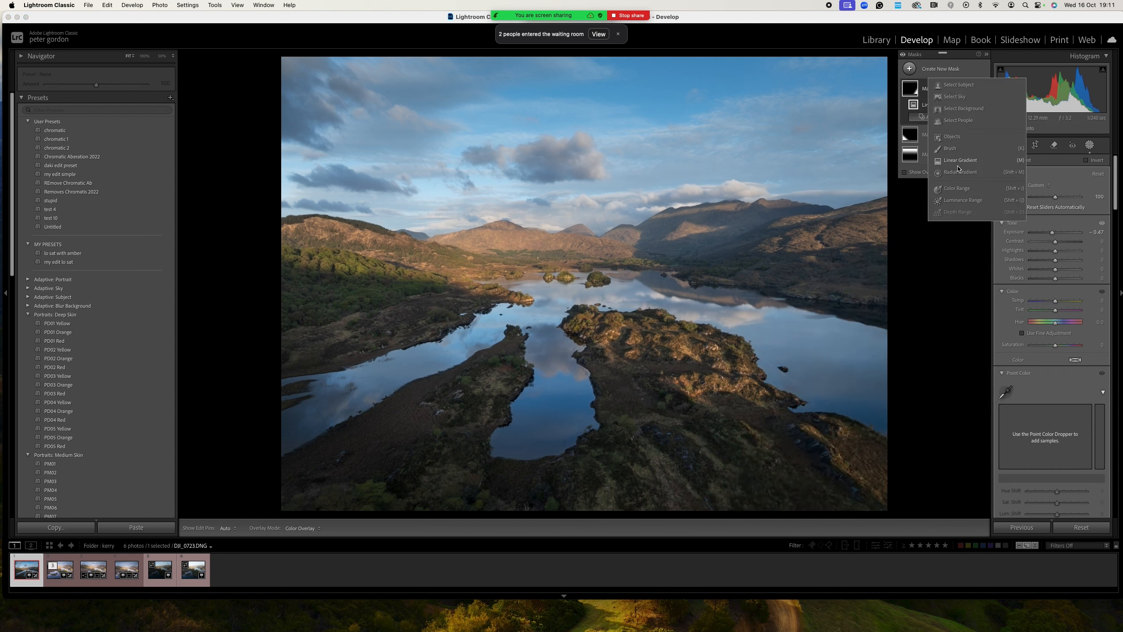
{"action": "left_click", "coordinate": [958, 171]}
{"action": "left_click_drag", "start_coordinate": [499, 367], "coordinate": [697, 481]}
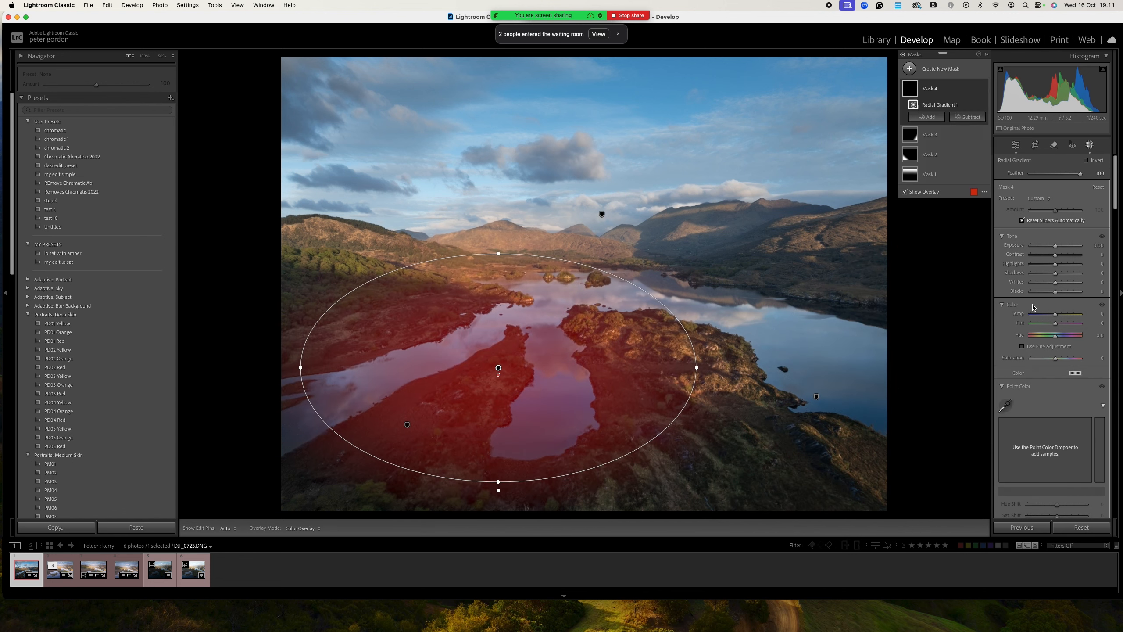
{"action": "left_click_drag", "start_coordinate": [1055, 246], "coordinate": [1068, 247]}
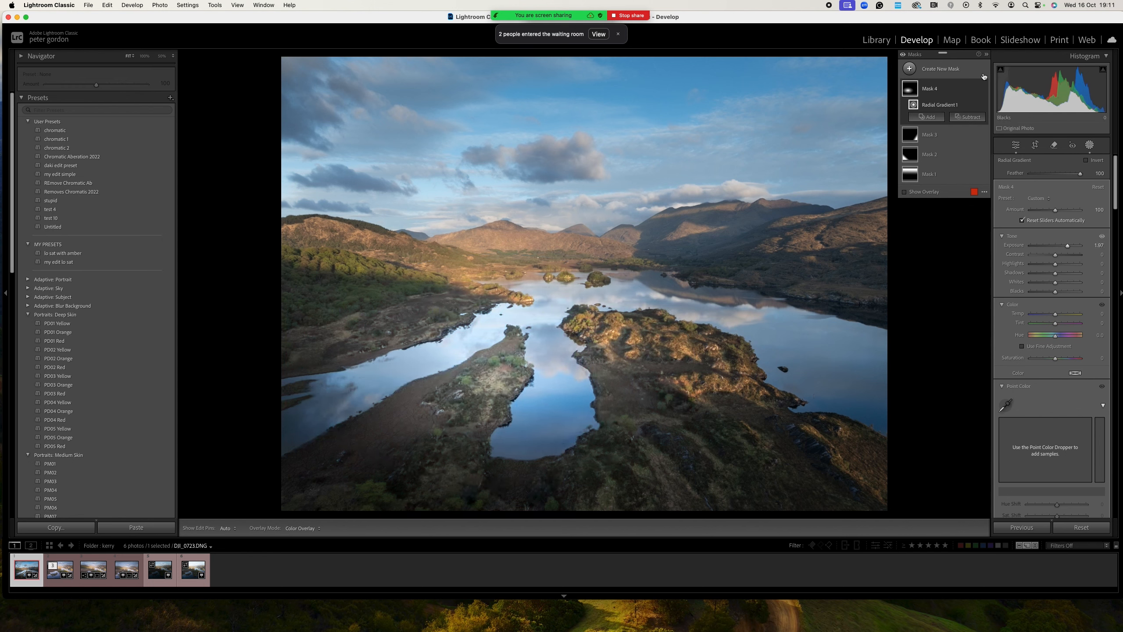
Add a flat radial gradient mask over the mountains on the right and set its Exposure to 0.62
{"action": "left_click", "coordinate": [909, 69]}
{"action": "left_click", "coordinate": [959, 173]}
{"action": "left_click_drag", "start_coordinate": [760, 236], "coordinate": [880, 266]}
{"action": "left_click_drag", "start_coordinate": [1055, 245], "coordinate": [1059, 247]}
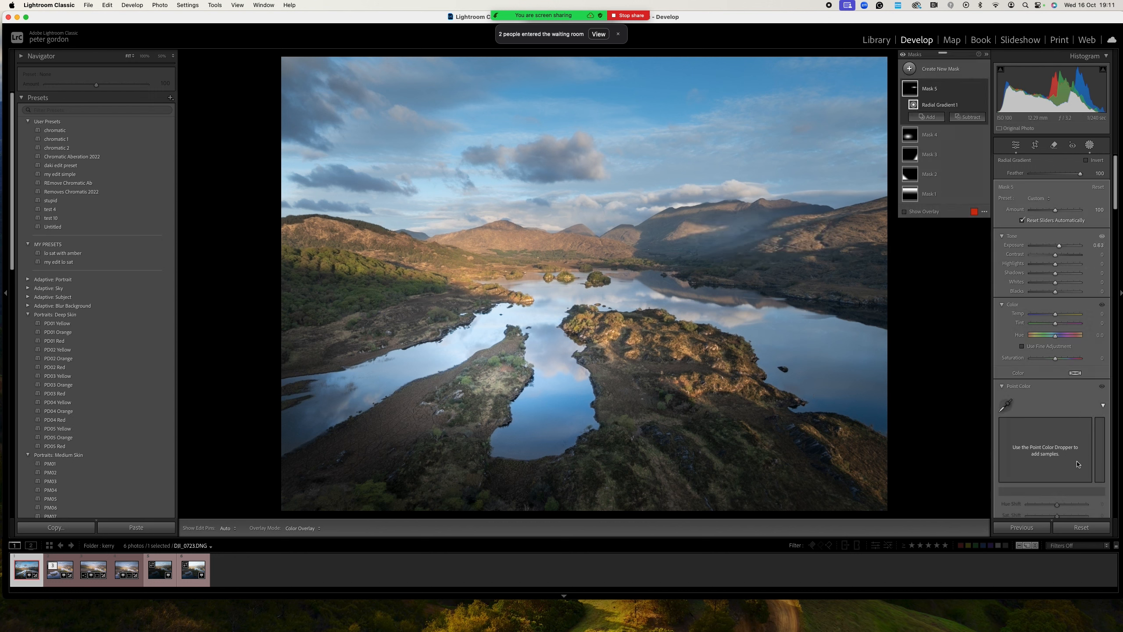
Reset the lake photo's edits and undo the reset to compare before and after
{"action": "left_click", "coordinate": [1082, 527]}
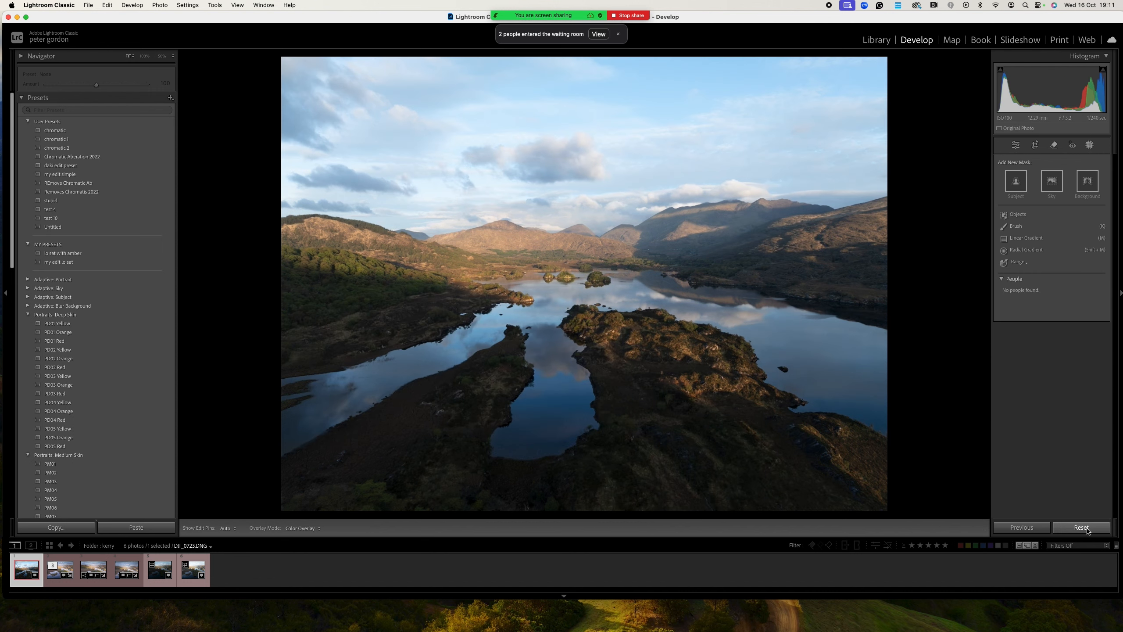
{"action": "key", "text": "super+z"}
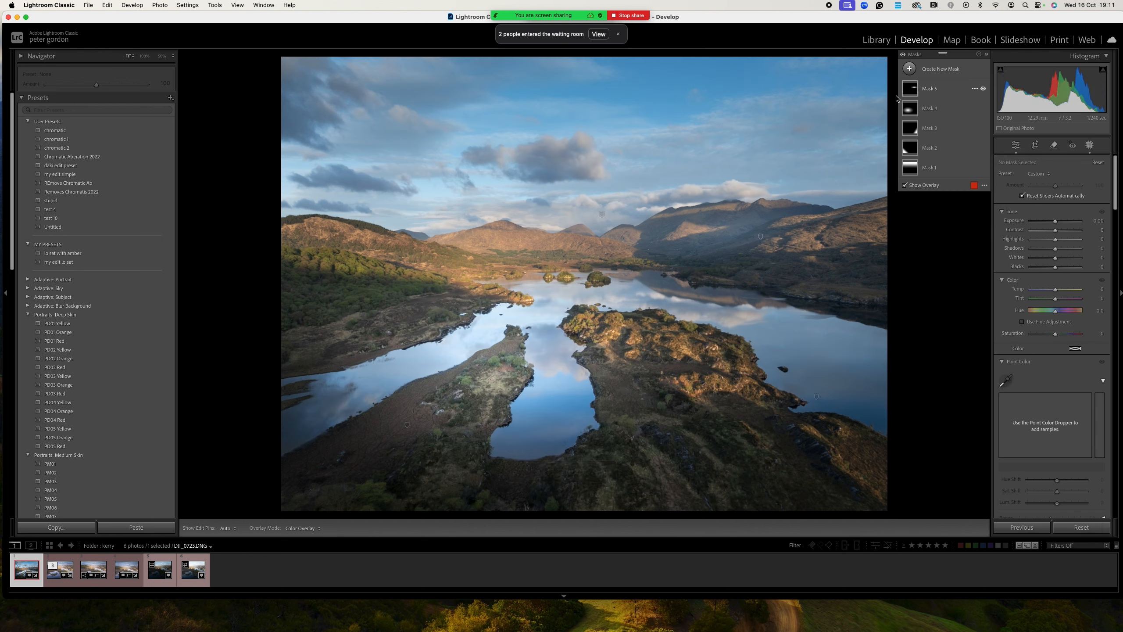
Return to the webinar big day folder in the Library, view the waiting participants, and select the sea stack photo
{"action": "left_click", "coordinate": [869, 44]}
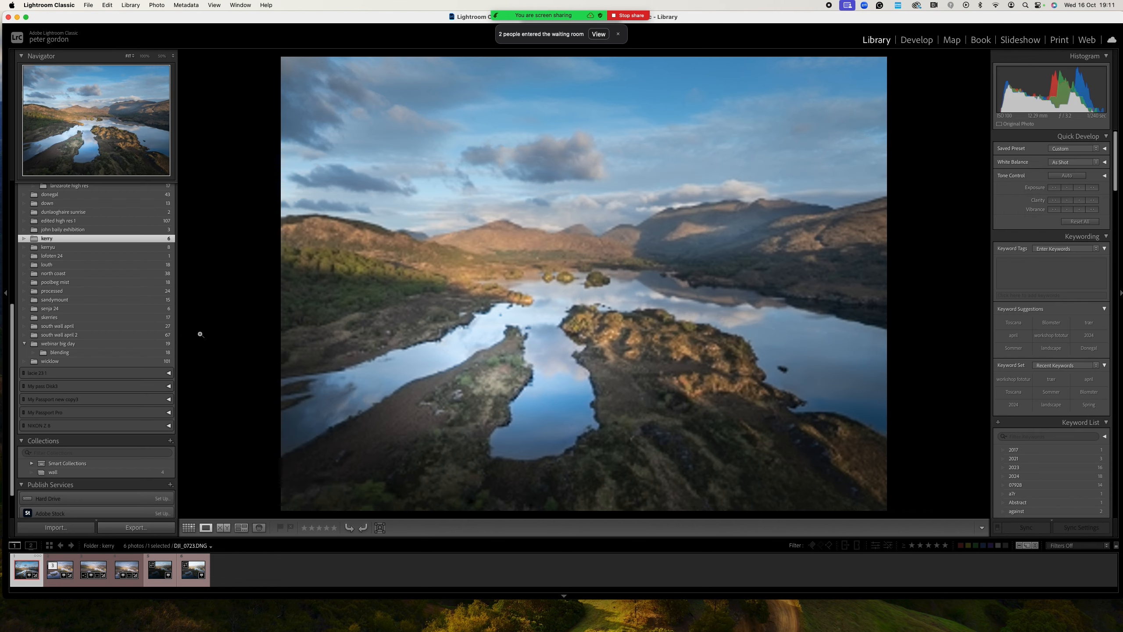
{"action": "left_click", "coordinate": [102, 344]}
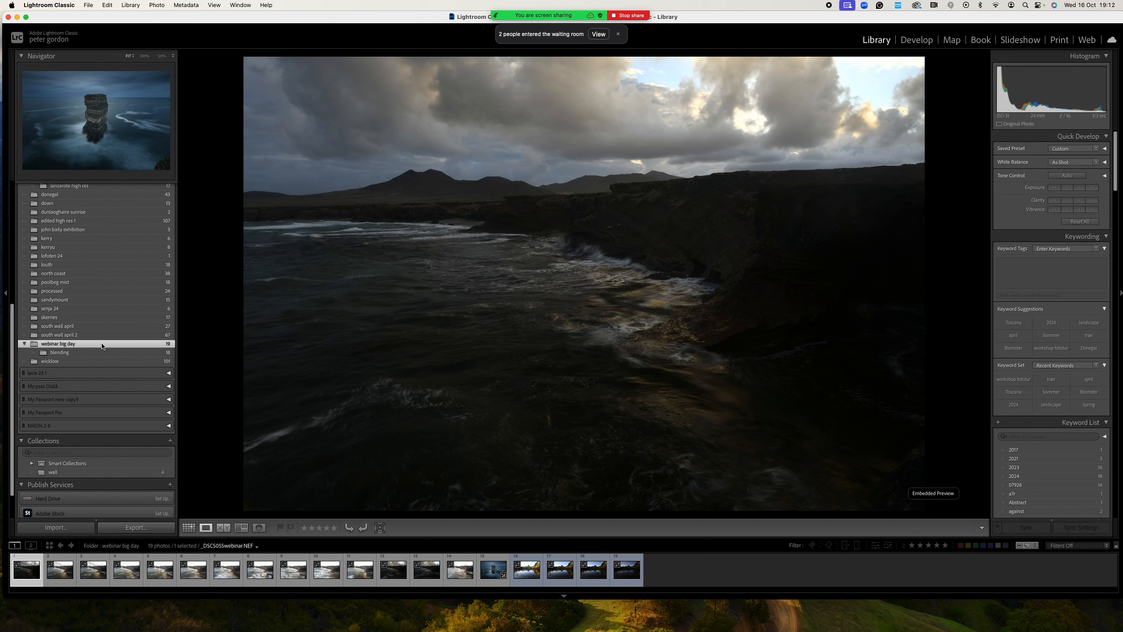
{"action": "left_click", "coordinate": [597, 34]}
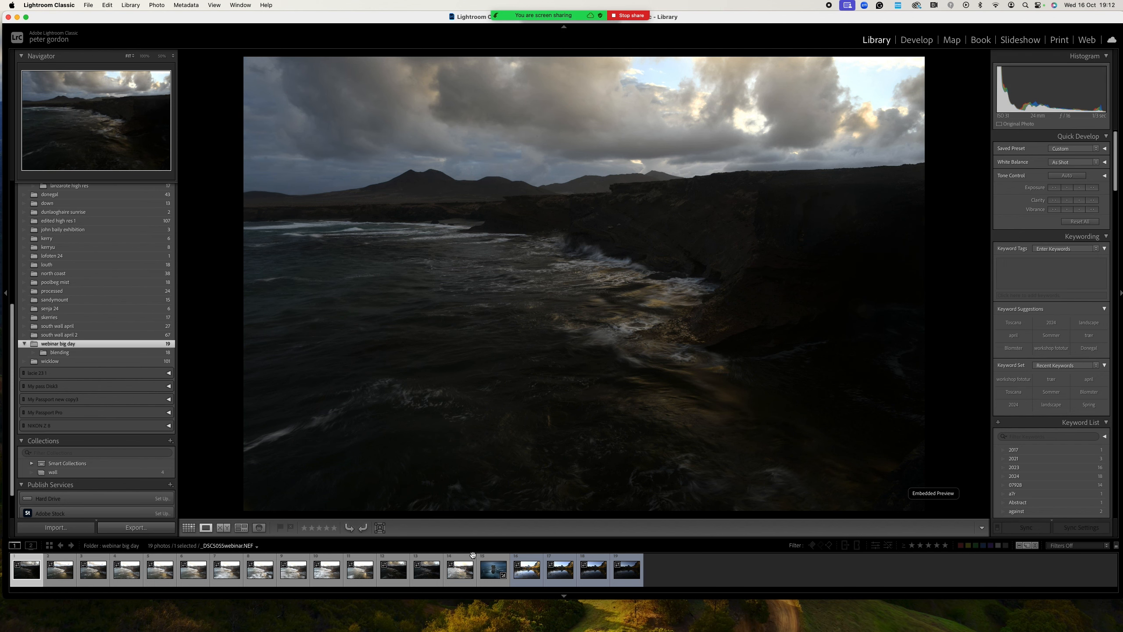
{"action": "left_click", "coordinate": [484, 567]}
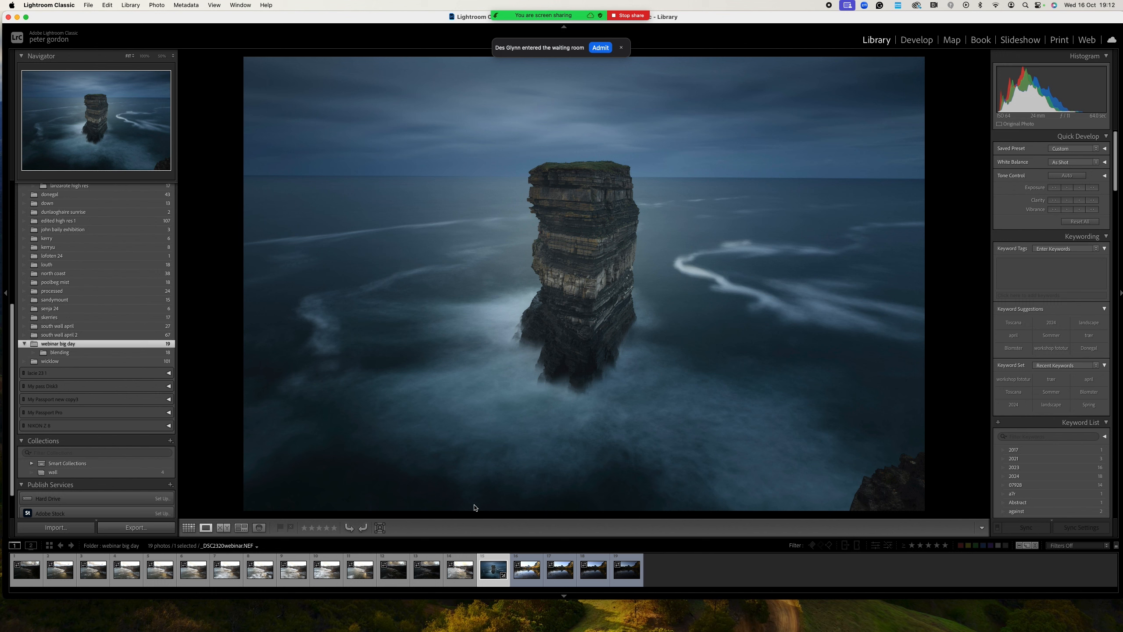
Admit the waiting participant, open the sea stack photo in Develop and add a Sky mask
{"action": "left_click", "coordinate": [595, 48]}
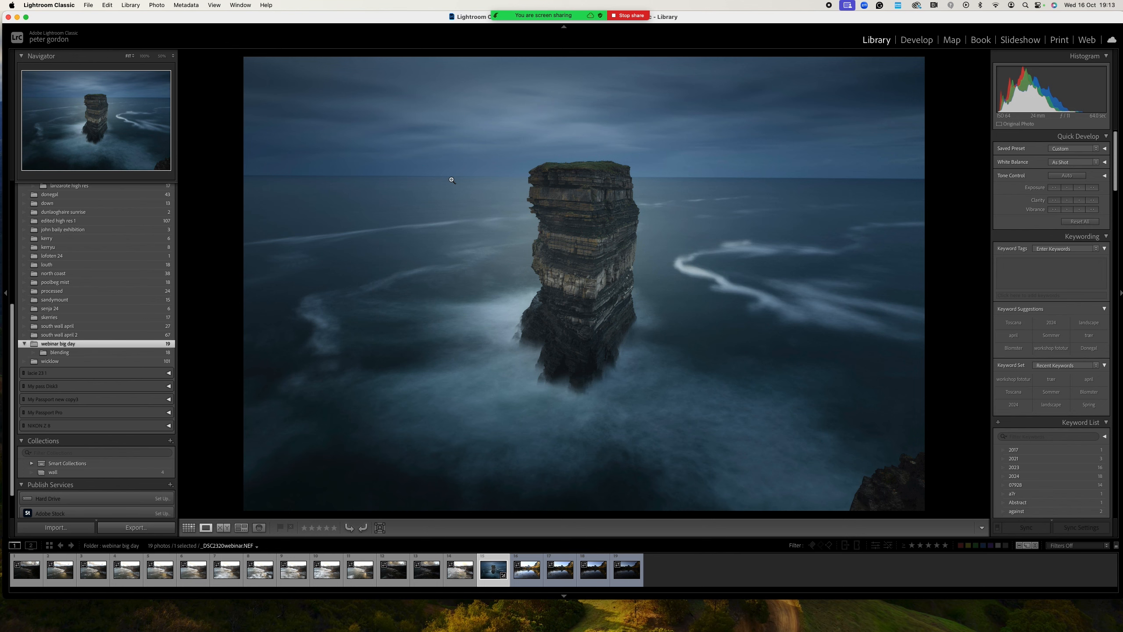
{"action": "left_click", "coordinate": [917, 40]}
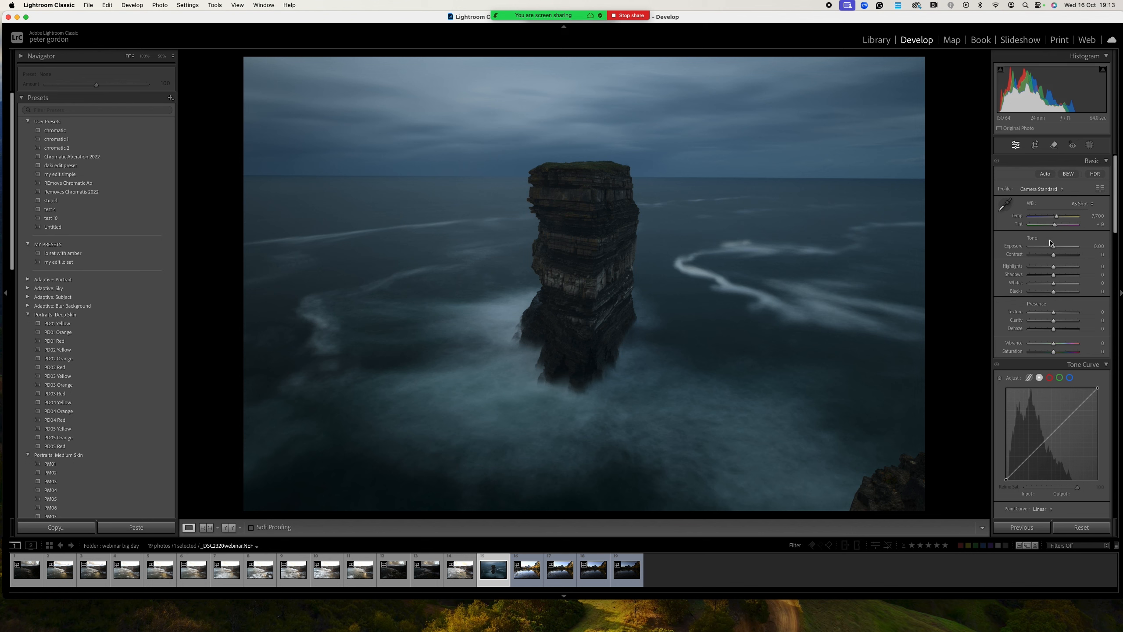
{"action": "left_click", "coordinate": [1090, 145]}
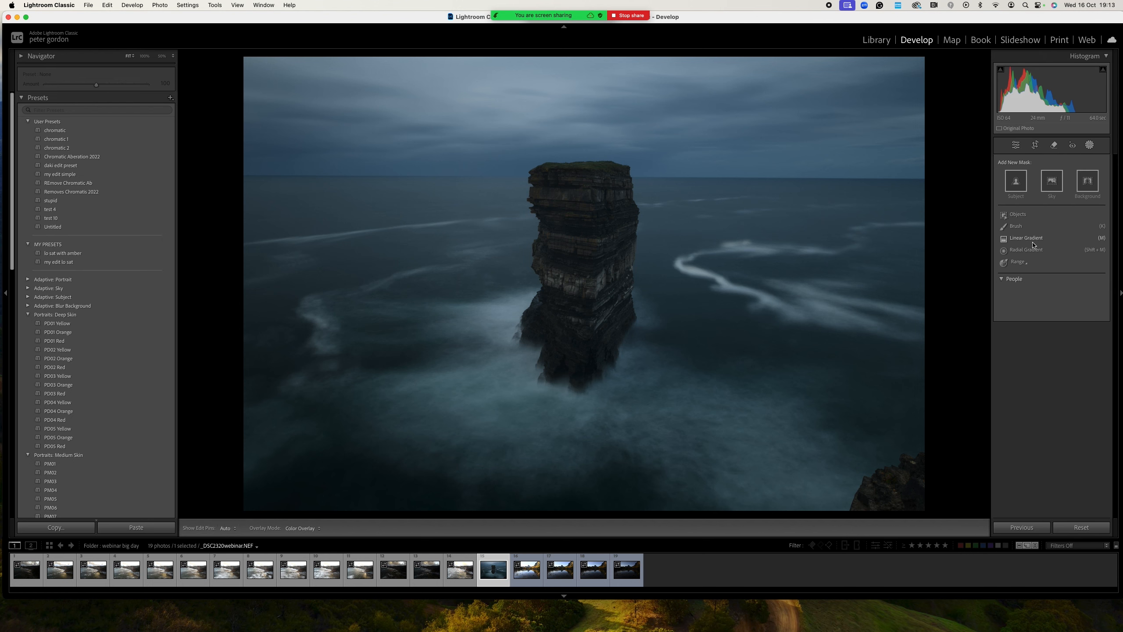
{"action": "left_click", "coordinate": [1053, 185]}
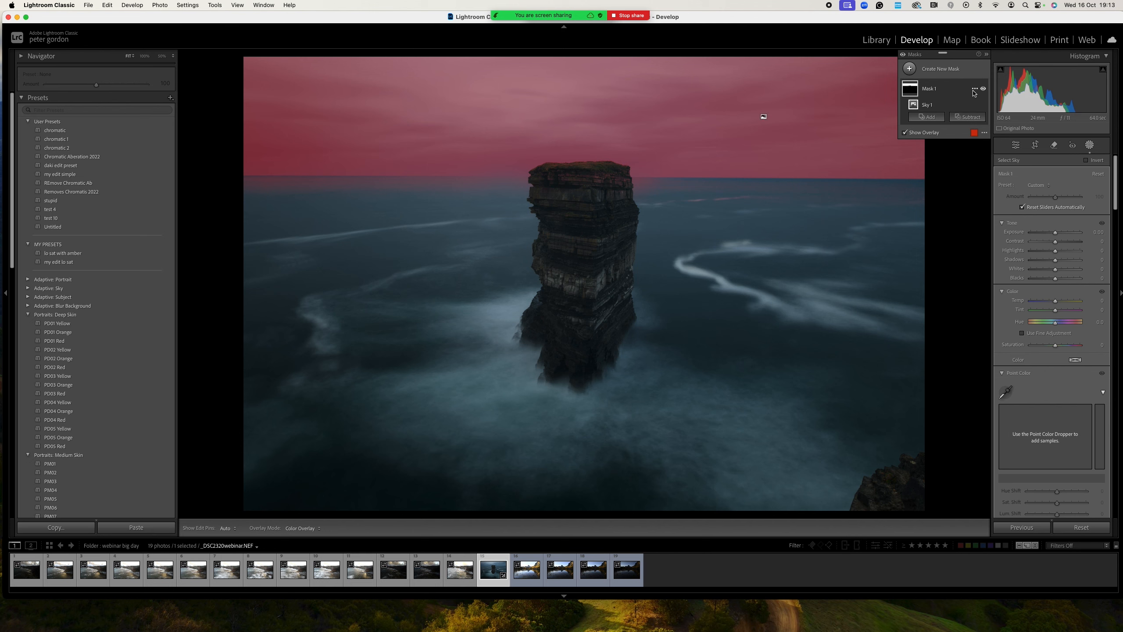
Try intersecting the sky mask with a linear gradient from the photo's upper edge, with Exposure at −0.39
{"action": "left_click", "coordinate": [975, 89]}
{"action": "mouse_move", "coordinate": [993, 135]}
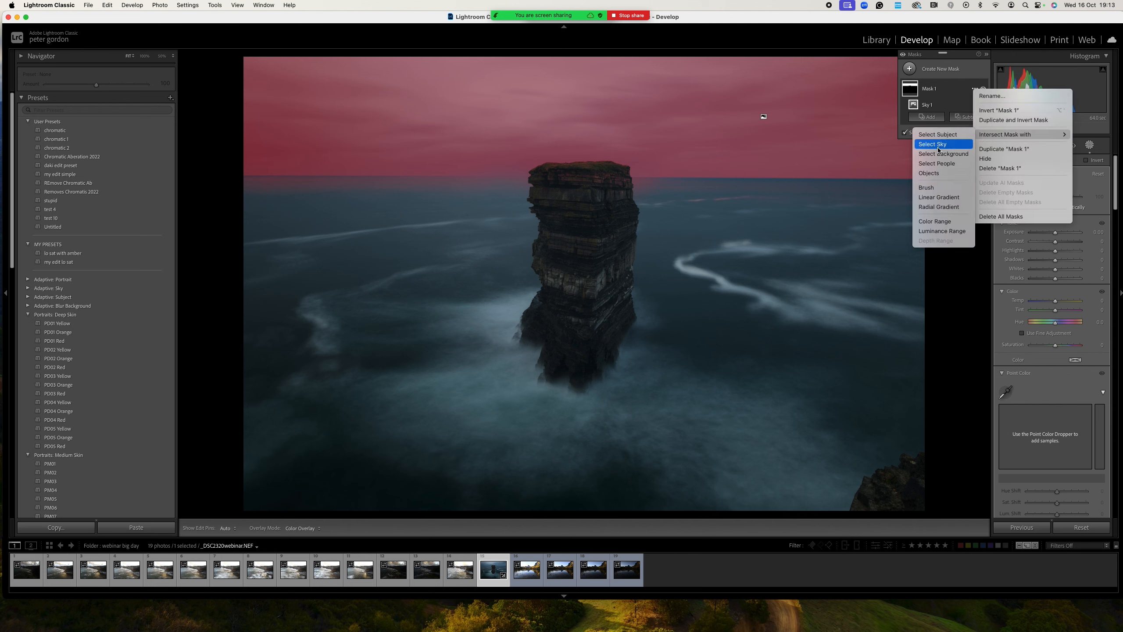
{"action": "left_click", "coordinate": [937, 203]}
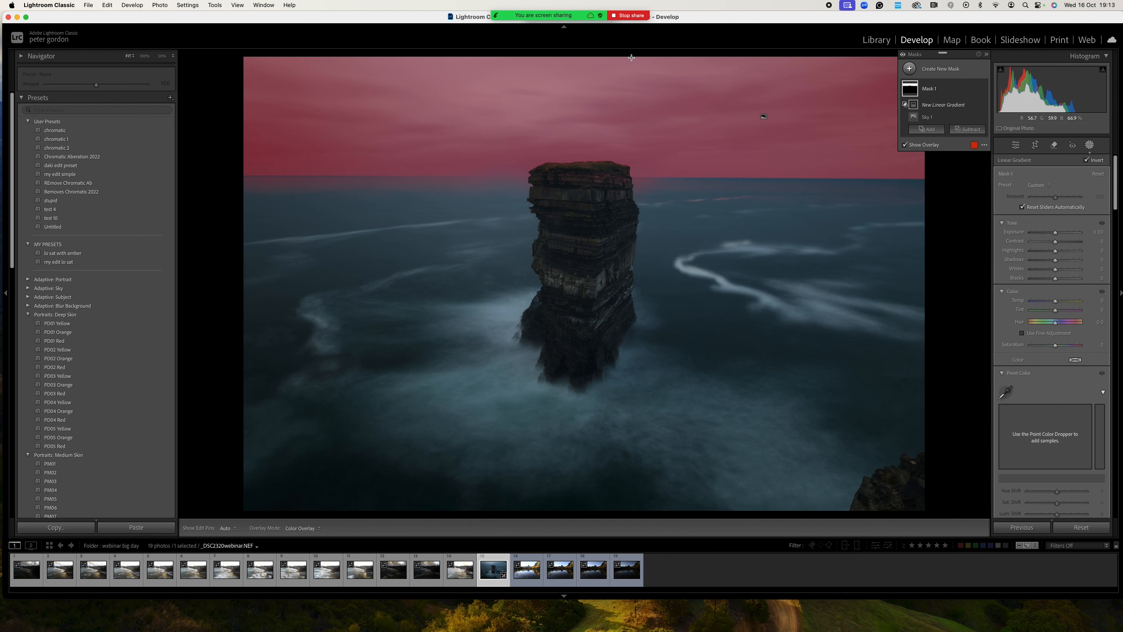
{"action": "left_click_drag", "start_coordinate": [631, 58], "coordinate": [643, 135]}
{"action": "left_click_drag", "start_coordinate": [1055, 232], "coordinate": [1054, 233]}
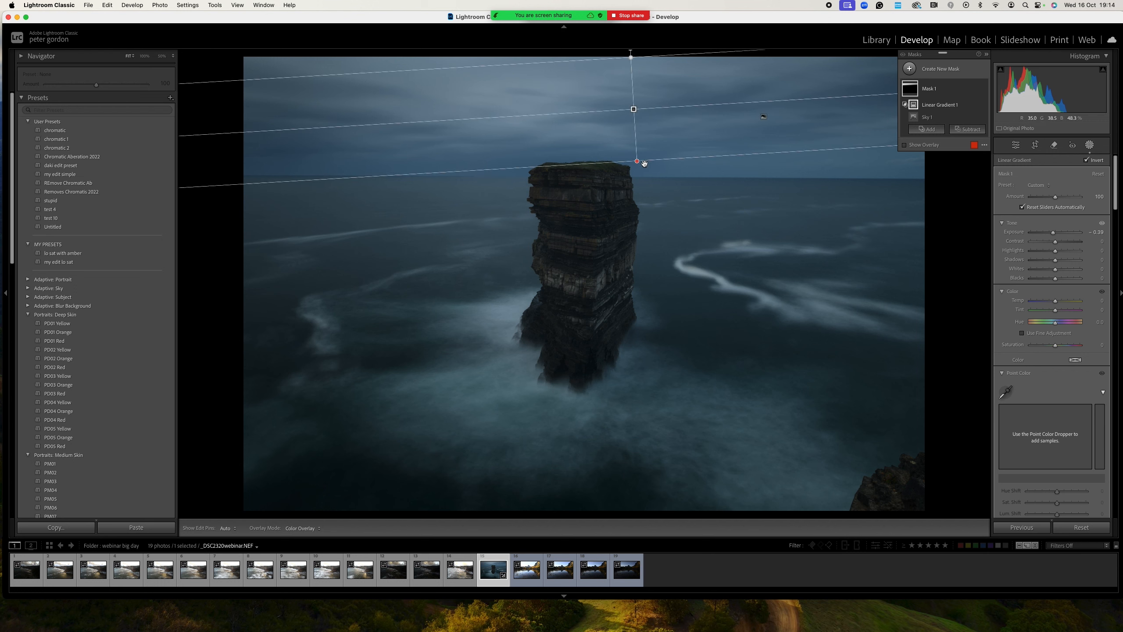
Extend the linear gradient's lower edge past the horizon and undo everything back to the plain sky mask
{"action": "left_click_drag", "start_coordinate": [637, 161], "coordinate": [638, 183]}
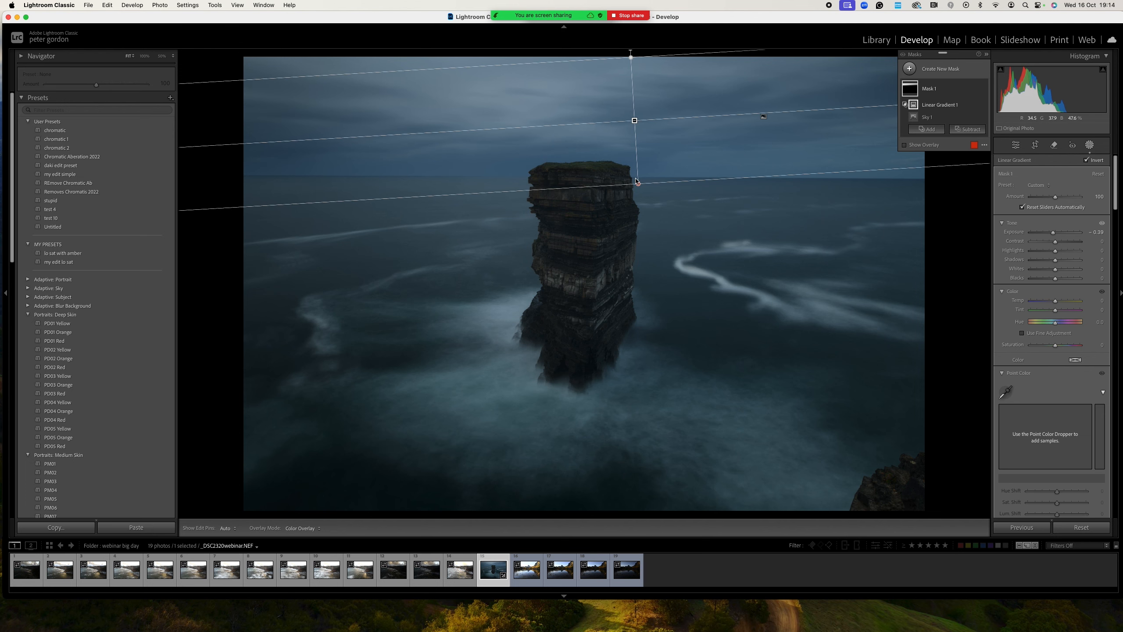
{"action": "left_click_drag", "start_coordinate": [638, 185], "coordinate": [641, 233]}
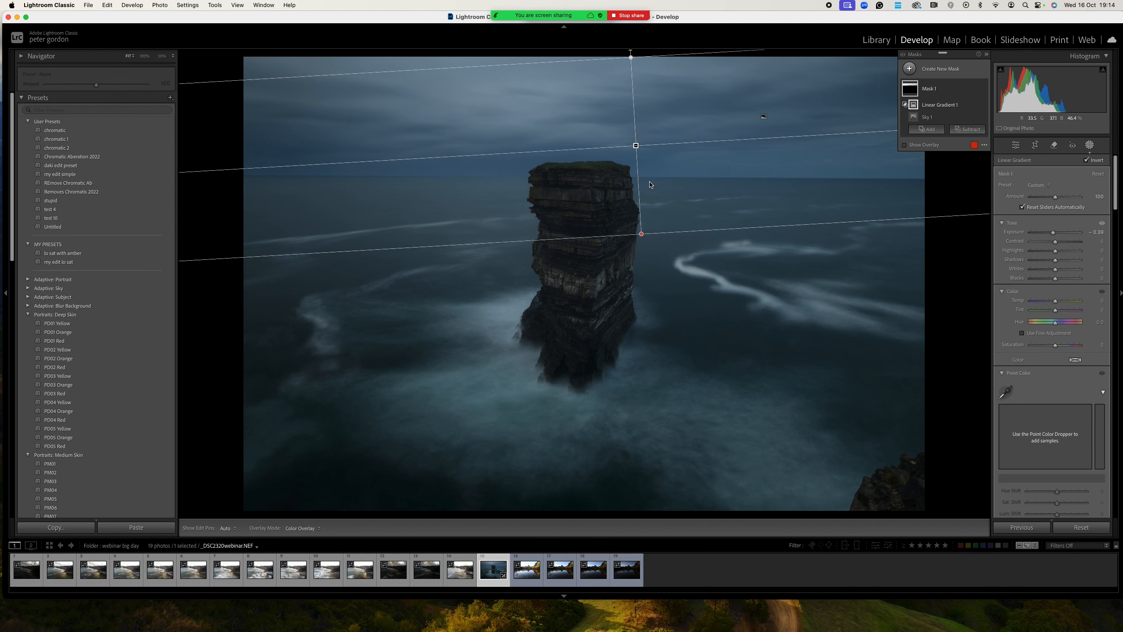
{"action": "key", "text": "super+z"}
{"action": "key", "text": "super+z"}
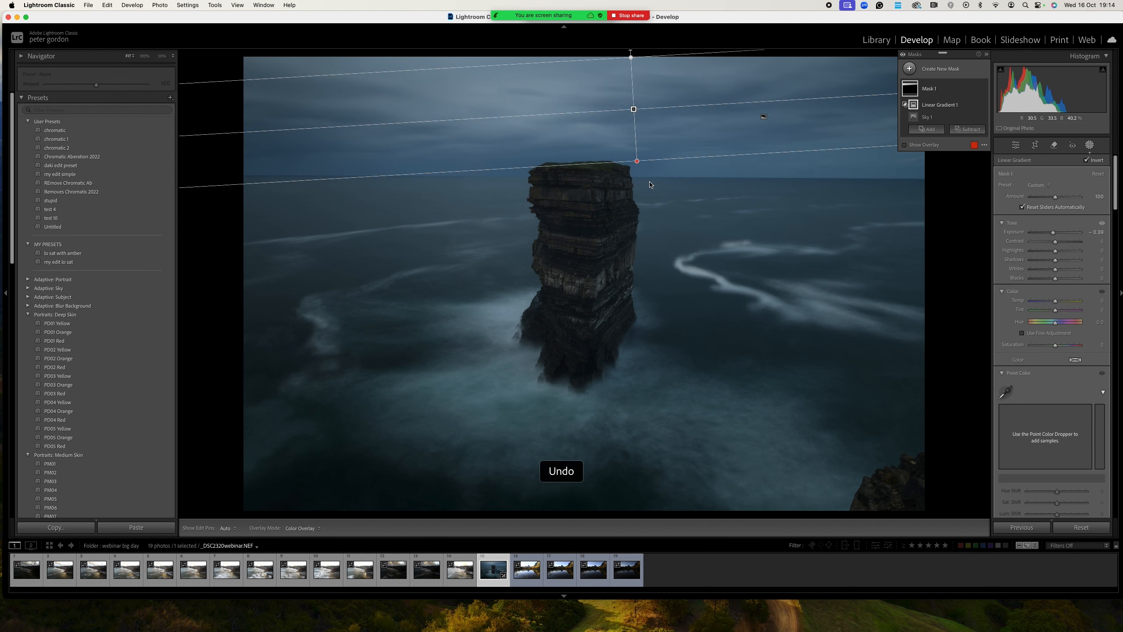
{"action": "key", "text": "super+z"}
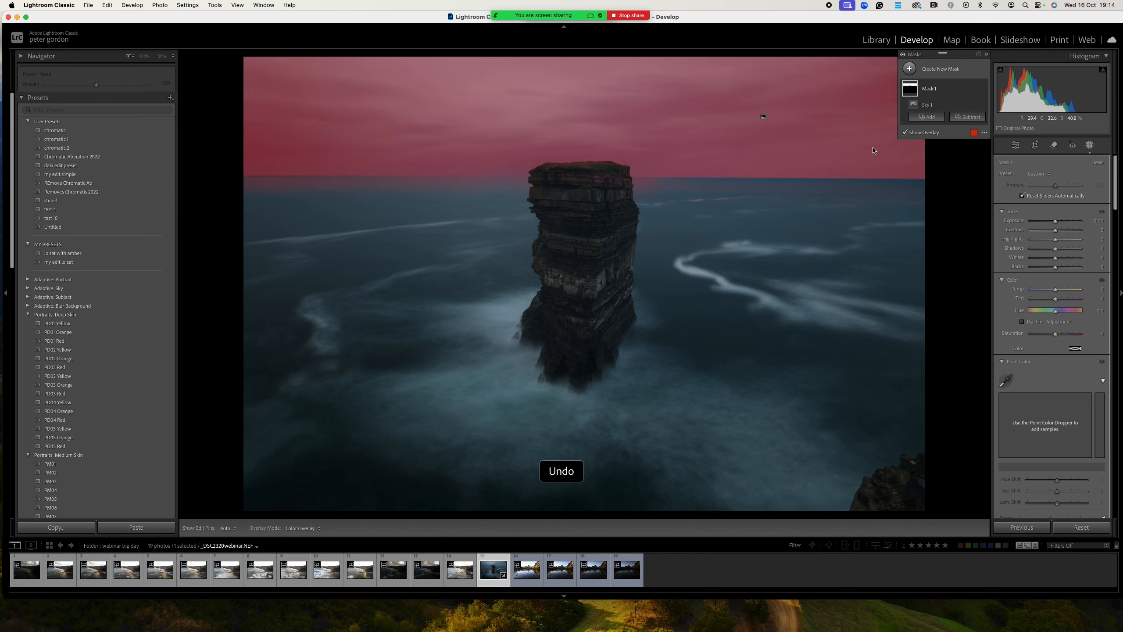
Intersect the sky mask with a linear gradient from the photo's upper edge to the horizon and set Exposure to −0.62
{"action": "left_click", "coordinate": [974, 89]}
{"action": "mouse_move", "coordinate": [1026, 132]}
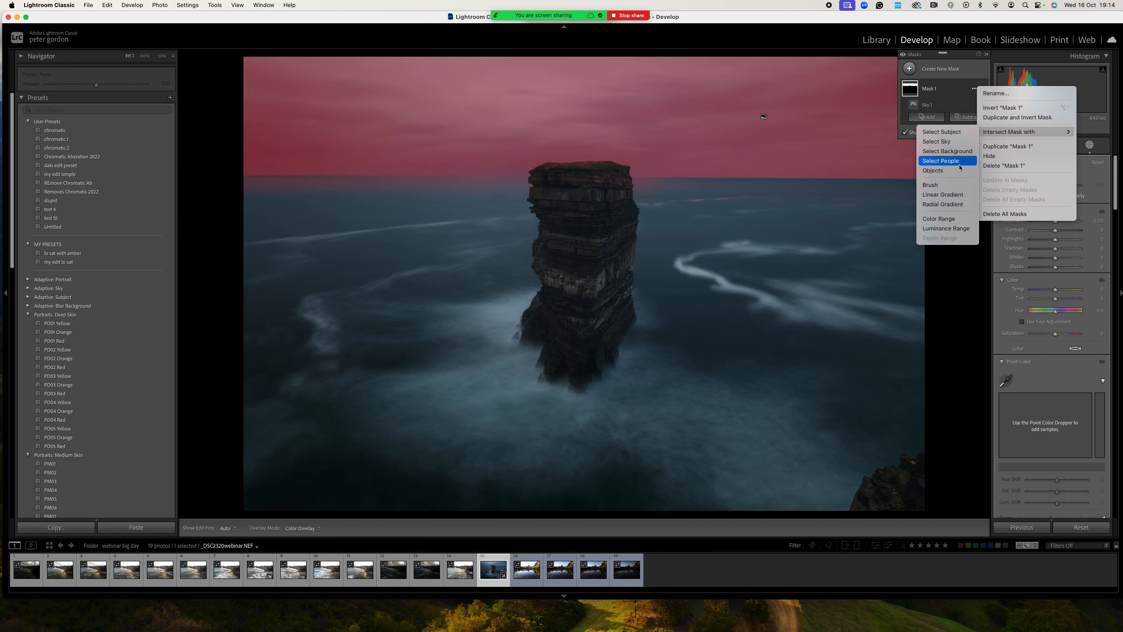
{"action": "left_click", "coordinate": [955, 200]}
{"action": "left_click_drag", "start_coordinate": [616, 62], "coordinate": [615, 177]}
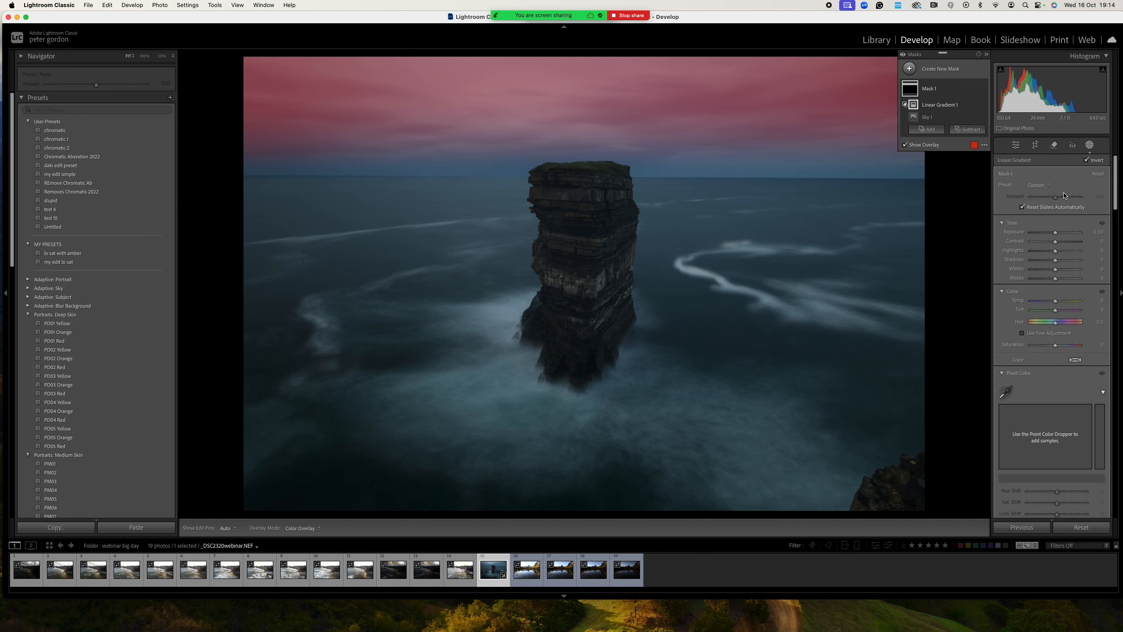
{"action": "left_click_drag", "start_coordinate": [1054, 238], "coordinate": [1053, 235]}
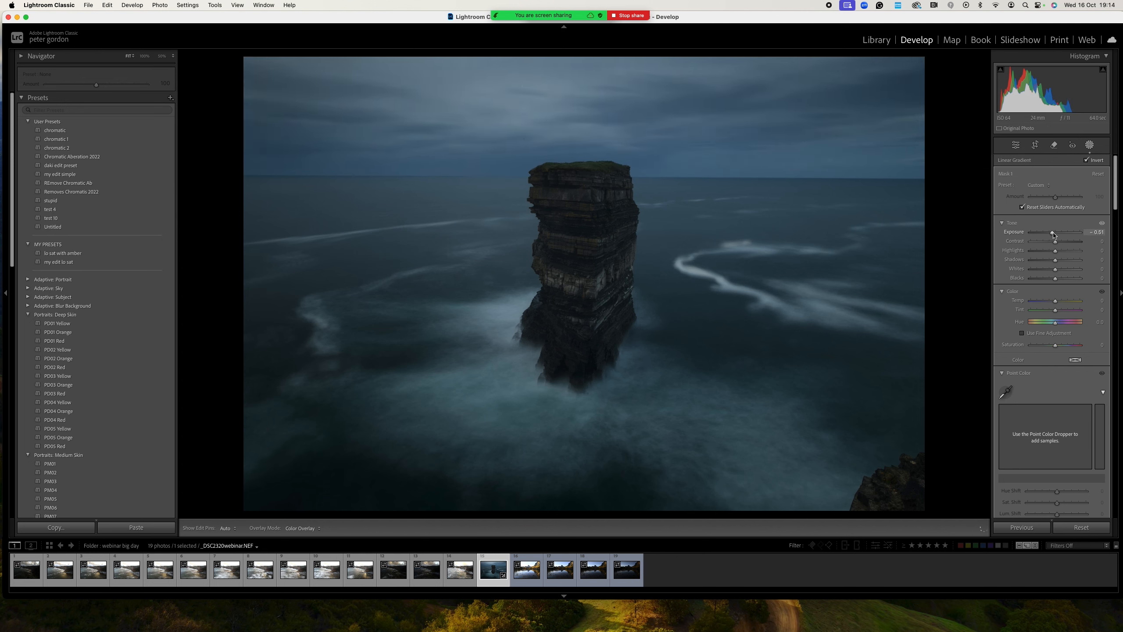
{"action": "left_click_drag", "start_coordinate": [1053, 235], "coordinate": [1054, 235]}
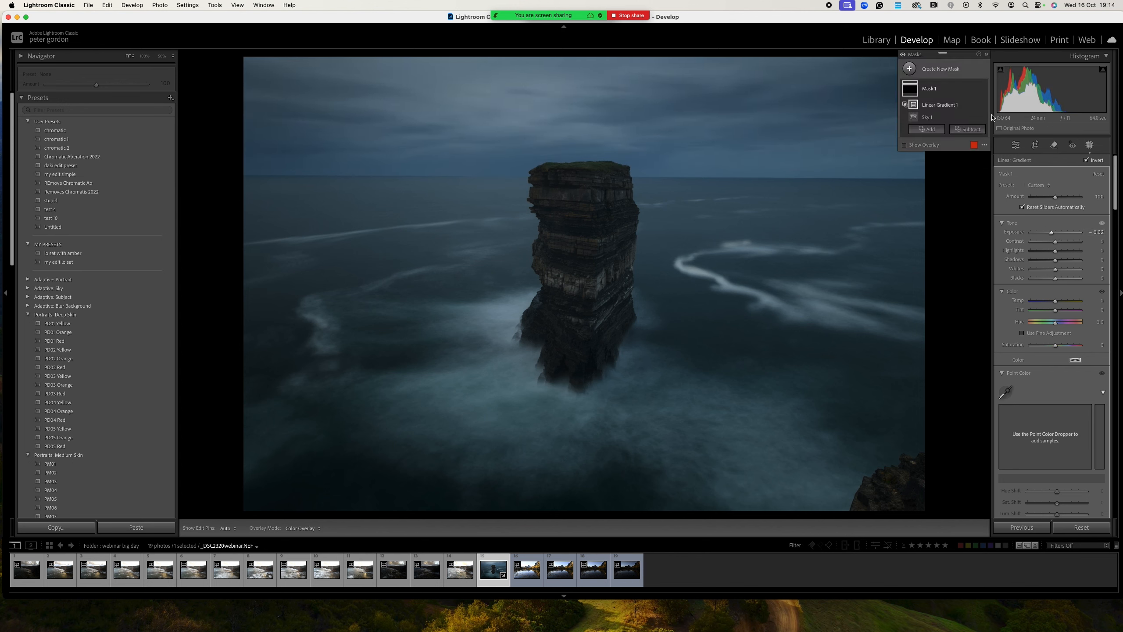
Add a new Subject mask covering the sea stack and set its Exposure to 0.66
{"action": "left_click", "coordinate": [923, 129]}
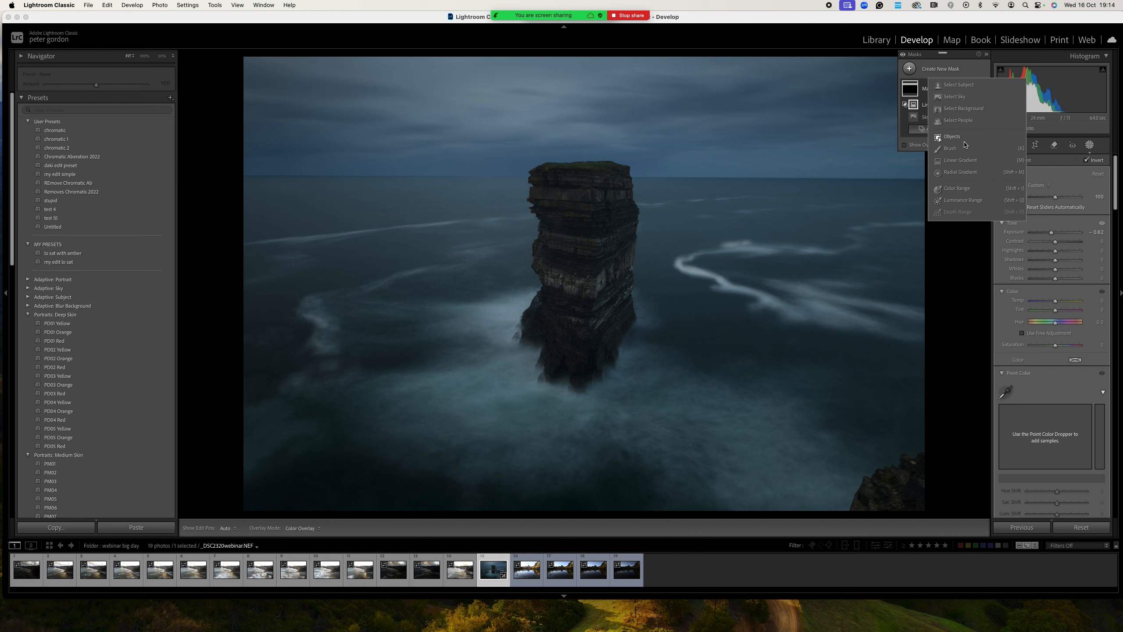
{"action": "left_click", "coordinate": [959, 85]}
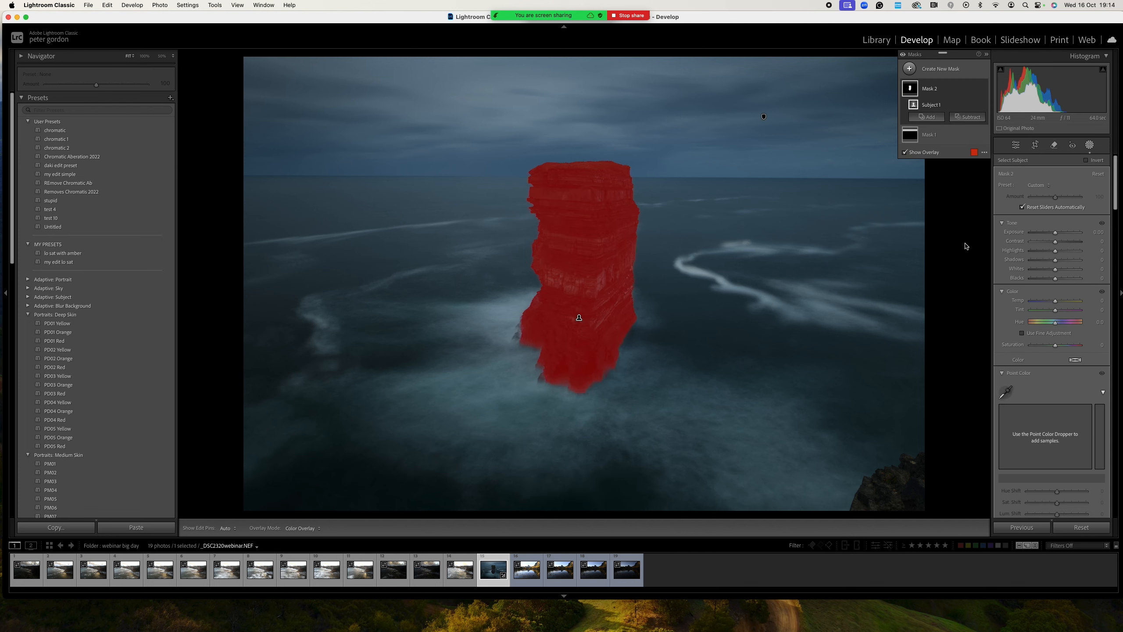
{"action": "left_click", "coordinate": [1056, 233]}
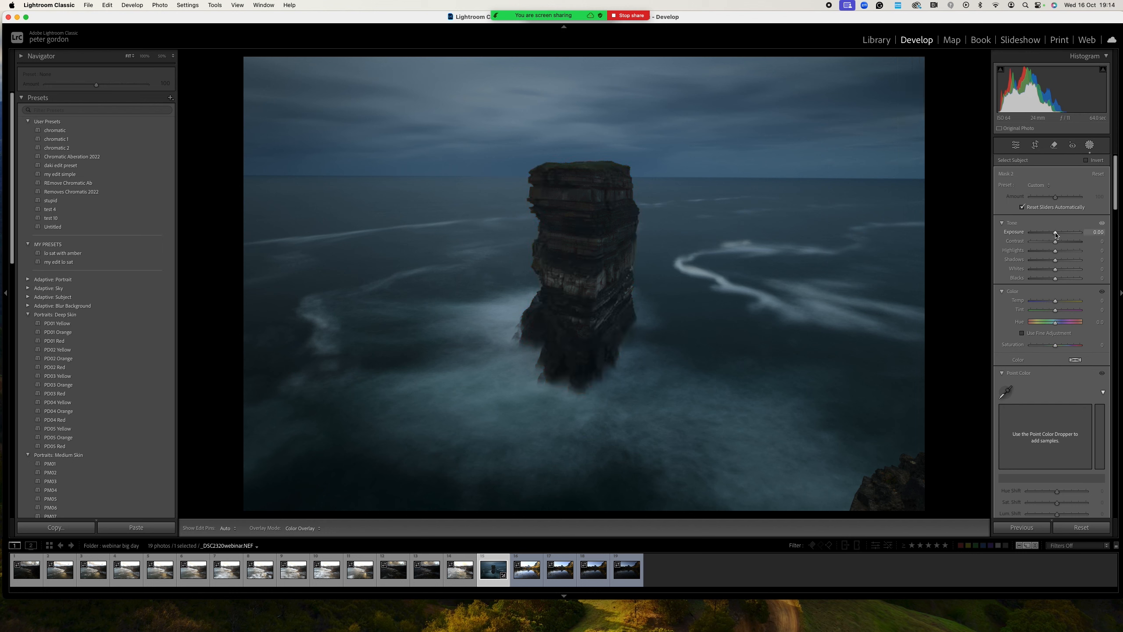
{"action": "left_click_drag", "start_coordinate": [1057, 234], "coordinate": [1060, 234]}
Add a large, nearly round radial gradient mask centred on the sea stack and set its Exposure to 0.82
{"action": "left_click", "coordinate": [933, 70]}
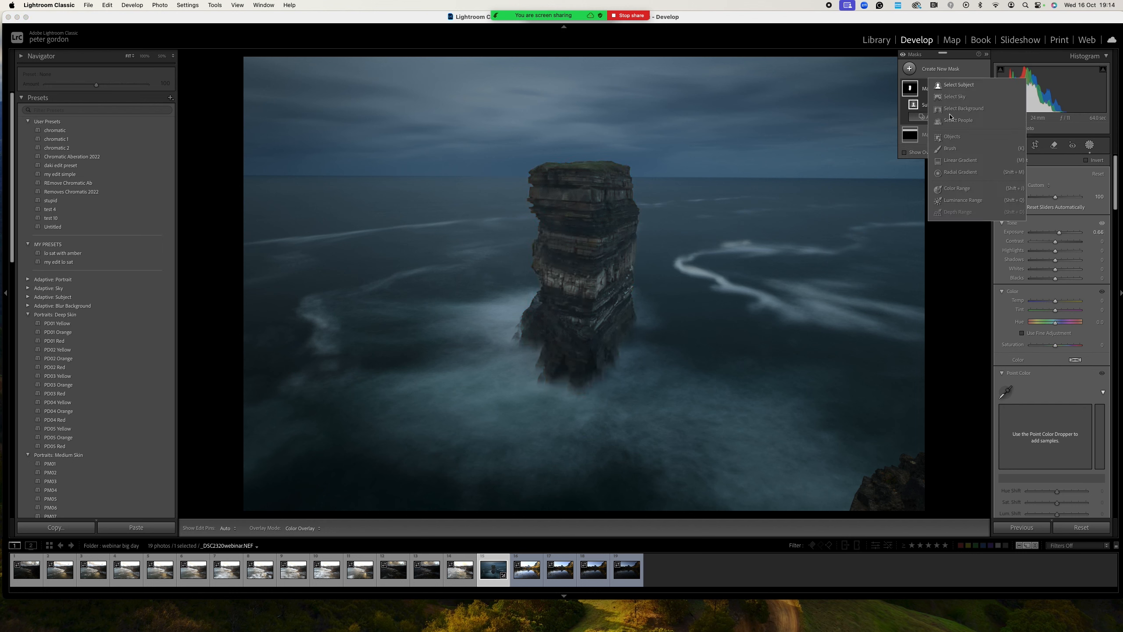
{"action": "left_click", "coordinate": [968, 174]}
{"action": "left_click_drag", "start_coordinate": [583, 249], "coordinate": [732, 423]}
{"action": "left_click_drag", "start_coordinate": [1055, 246], "coordinate": [1059, 250]}
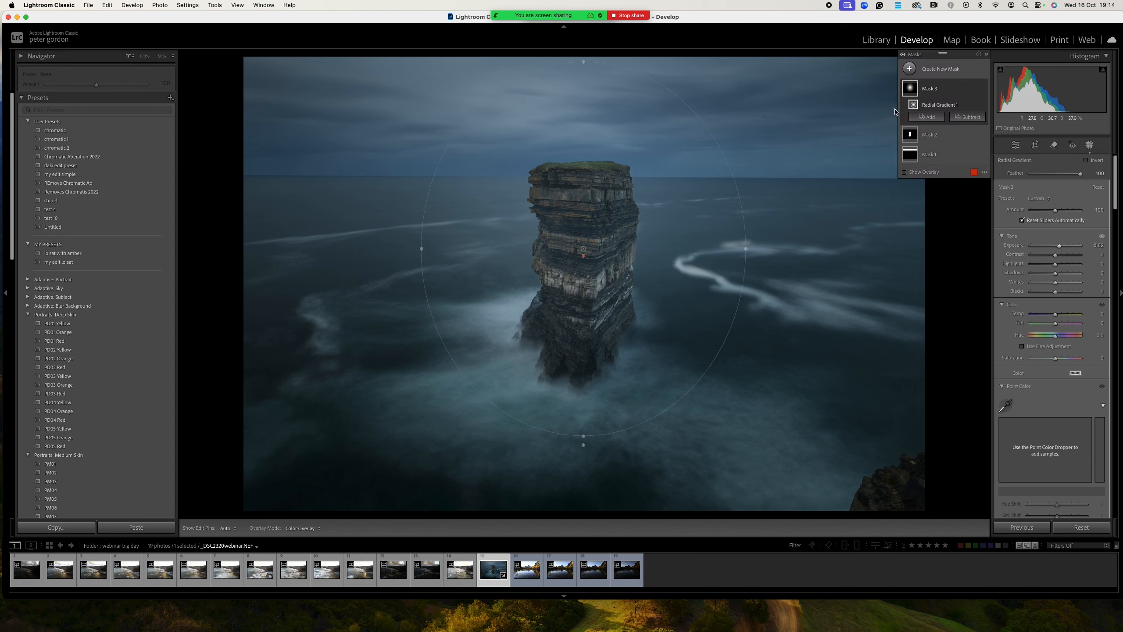
Add another Subject mask on the sea stack, duplicate and invert it, and set the inverted copy's Temp to −13
{"action": "left_click", "coordinate": [932, 70]}
{"action": "left_click", "coordinate": [957, 85]}
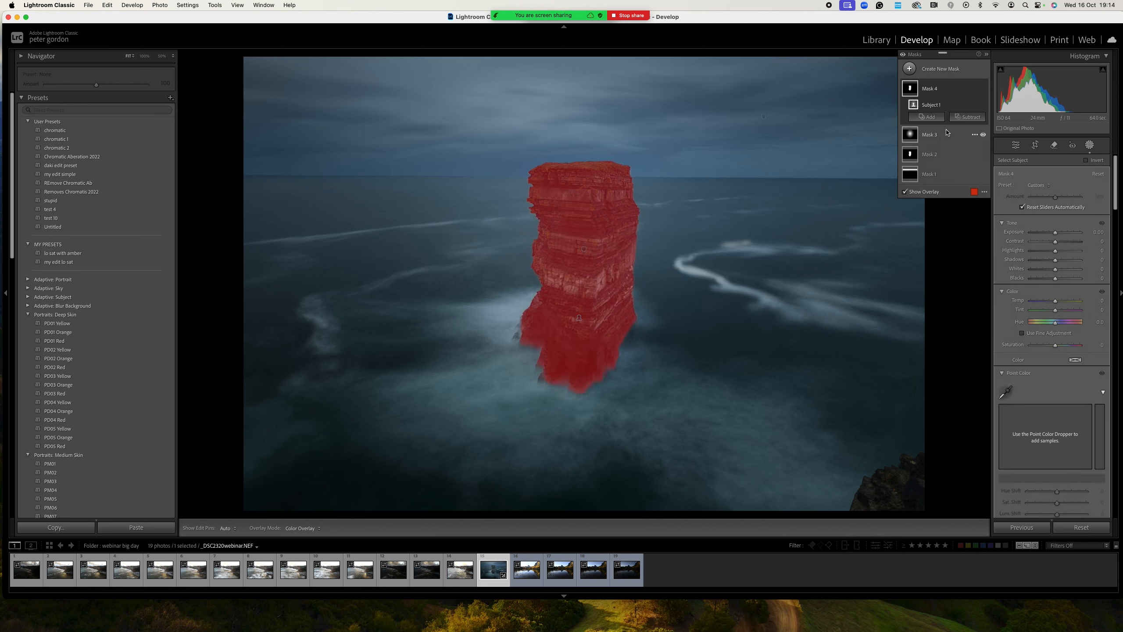
{"action": "left_click", "coordinate": [974, 88]}
{"action": "left_click", "coordinate": [1012, 117]}
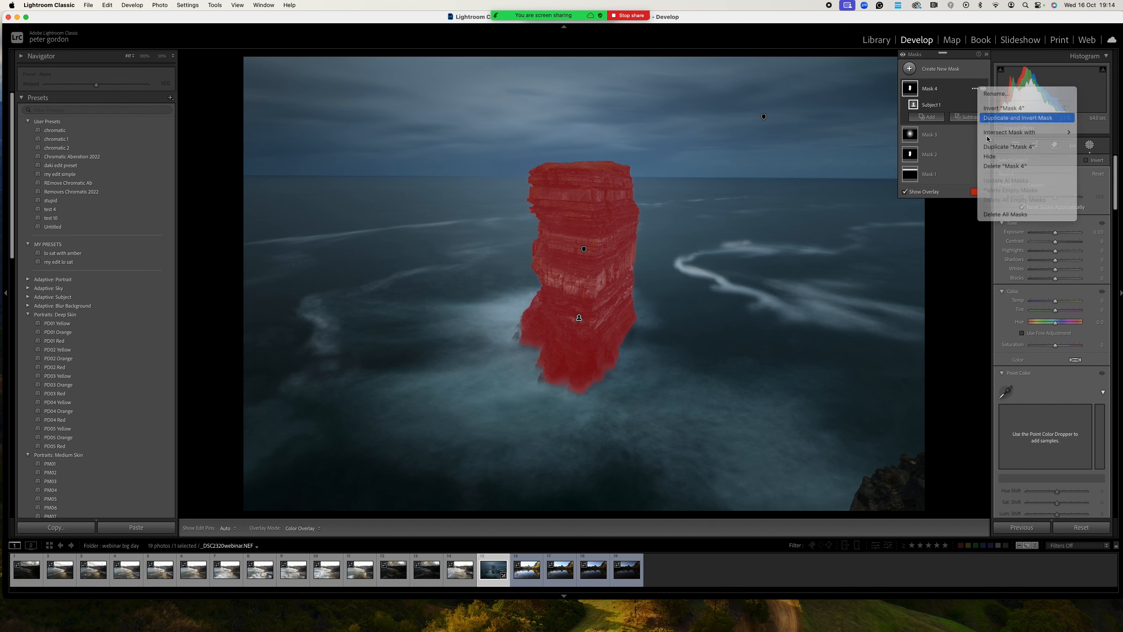
{"action": "left_click_drag", "start_coordinate": [1055, 301], "coordinate": [1053, 302]}
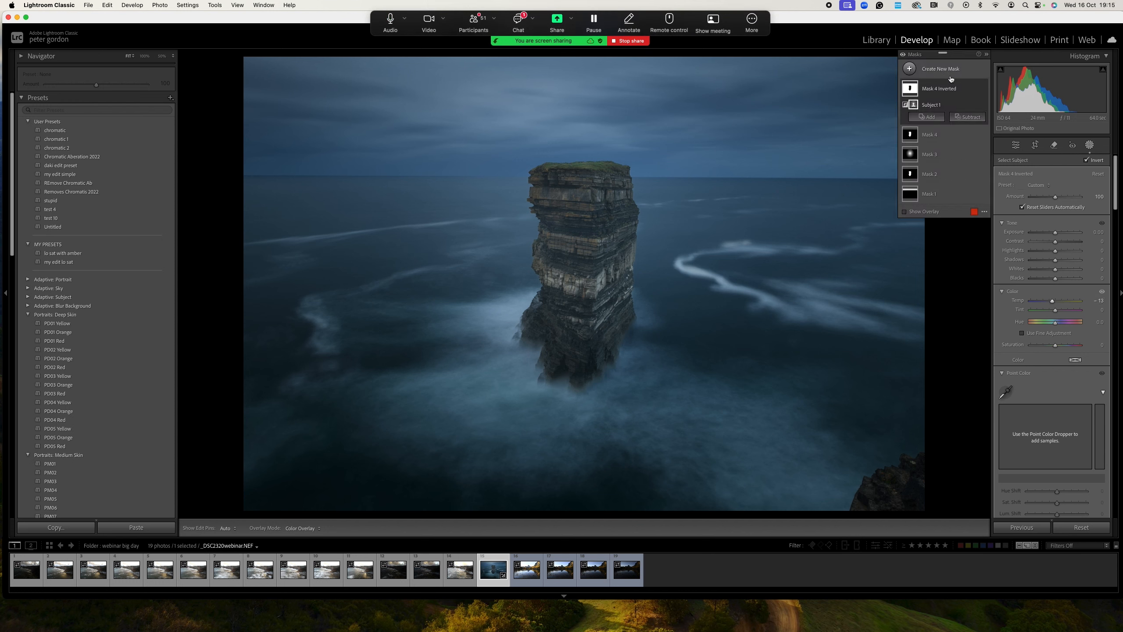
Add a wide elliptical radial gradient mask around the sea stack and surrounding water and set its Exposure to 0.68
{"action": "left_click", "coordinate": [926, 116]}
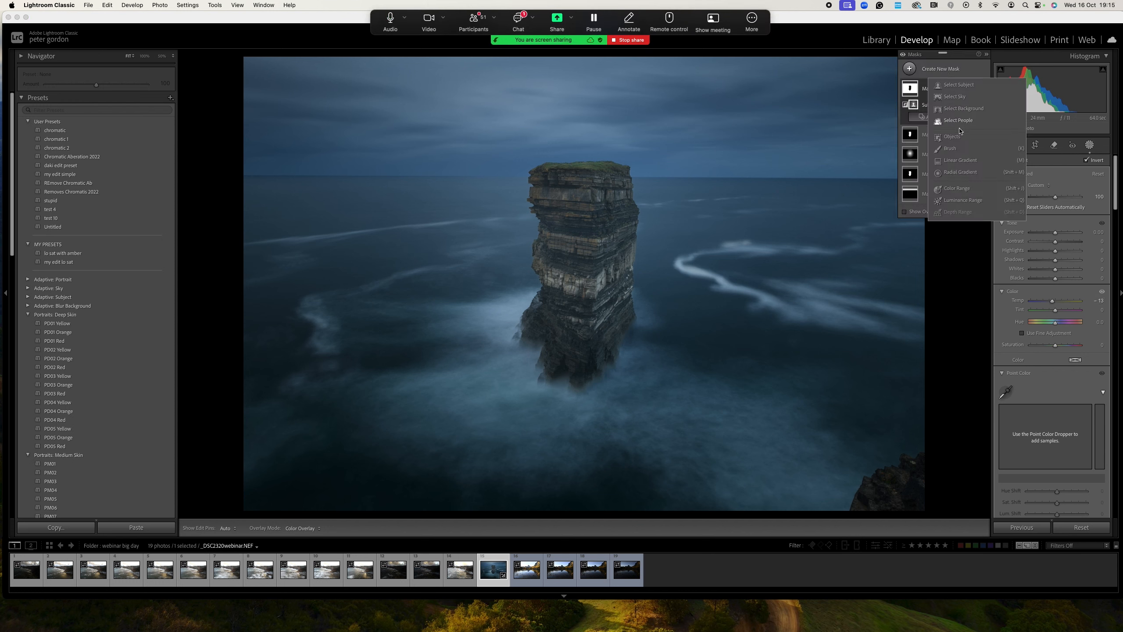
{"action": "left_click", "coordinate": [963, 172]}
{"action": "left_click_drag", "start_coordinate": [575, 245], "coordinate": [645, 274]}
{"action": "left_click_drag", "start_coordinate": [770, 338], "coordinate": [880, 400]}
{"action": "left_click_drag", "start_coordinate": [576, 245], "coordinate": [600, 264]}
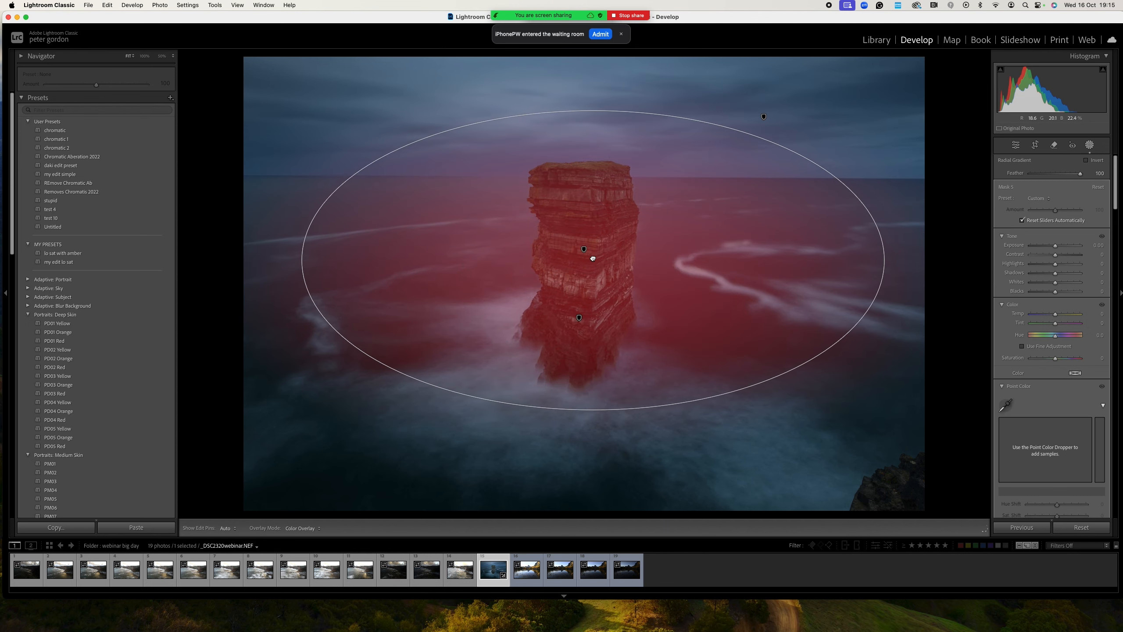
{"action": "left_click_drag", "start_coordinate": [1056, 247], "coordinate": [1061, 249]}
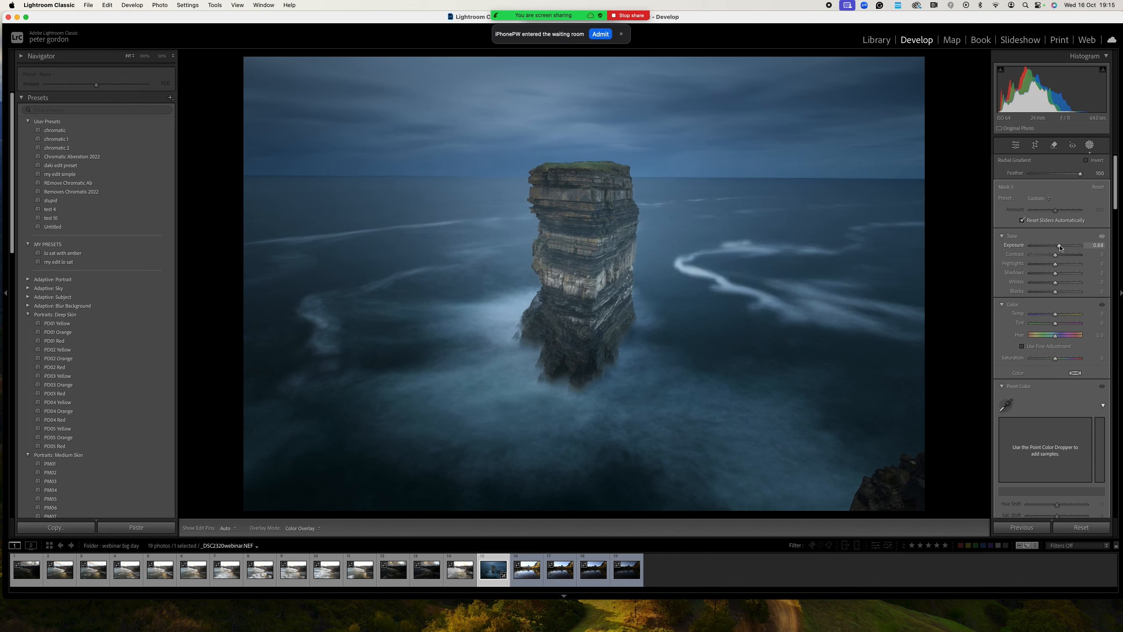
Set the wide radial gradient mask's Clarity to 41
{"action": "scroll", "coordinate": [1045, 301], "scroll_direction": "down", "scroll_amount": 5}
{"action": "scroll", "coordinate": [1045, 301], "scroll_direction": "down", "scroll_amount": 6}
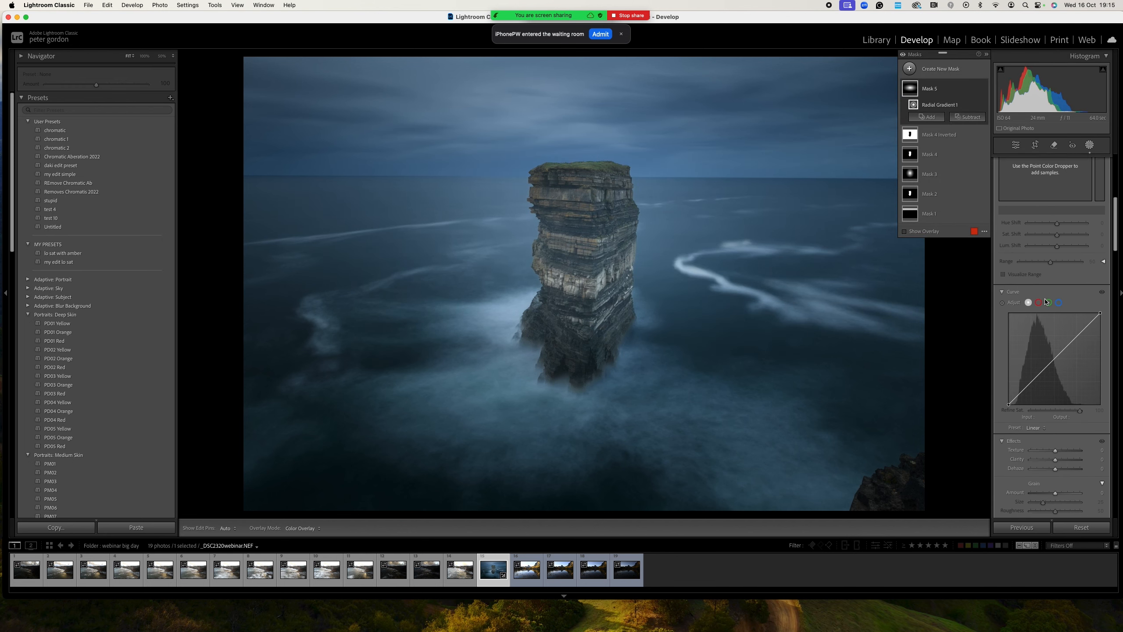
{"action": "left_click_drag", "start_coordinate": [1057, 382], "coordinate": [1067, 382]}
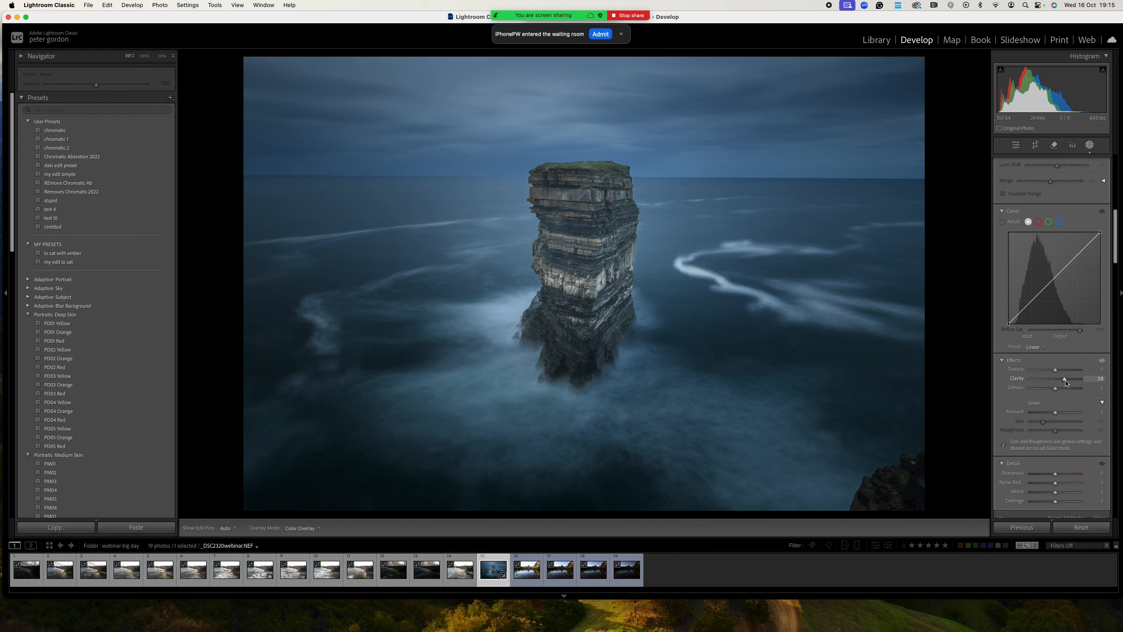
{"action": "left_click_drag", "start_coordinate": [1067, 384], "coordinate": [1067, 383]}
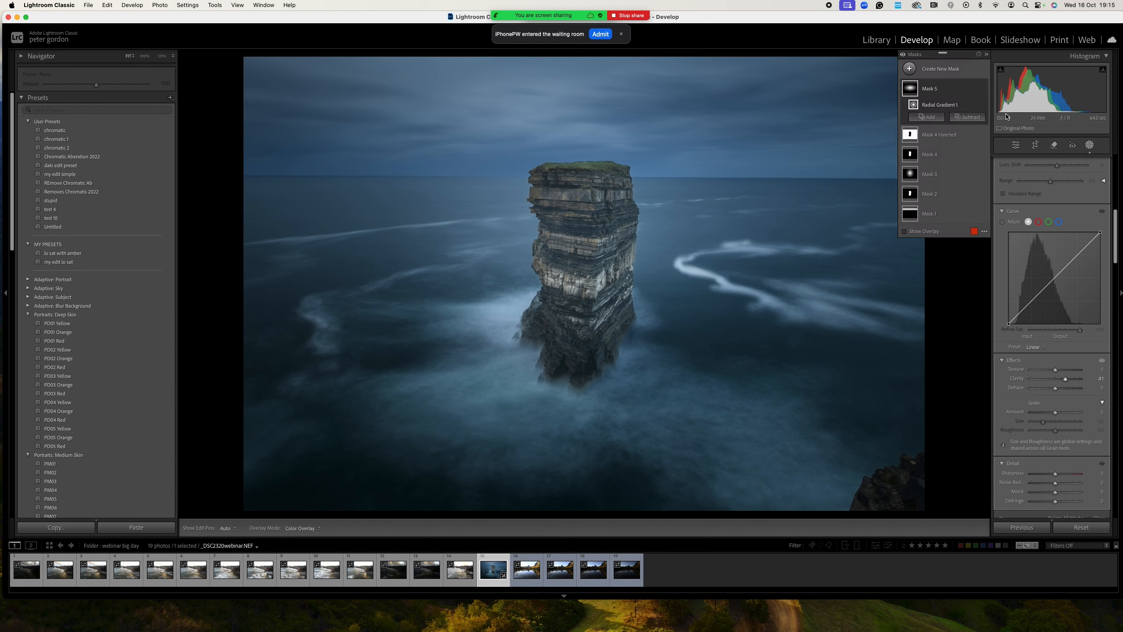
Paint over the dark rock in the photo's lower-right corner with the Remove tool to erase it
{"action": "left_click", "coordinate": [1016, 146]}
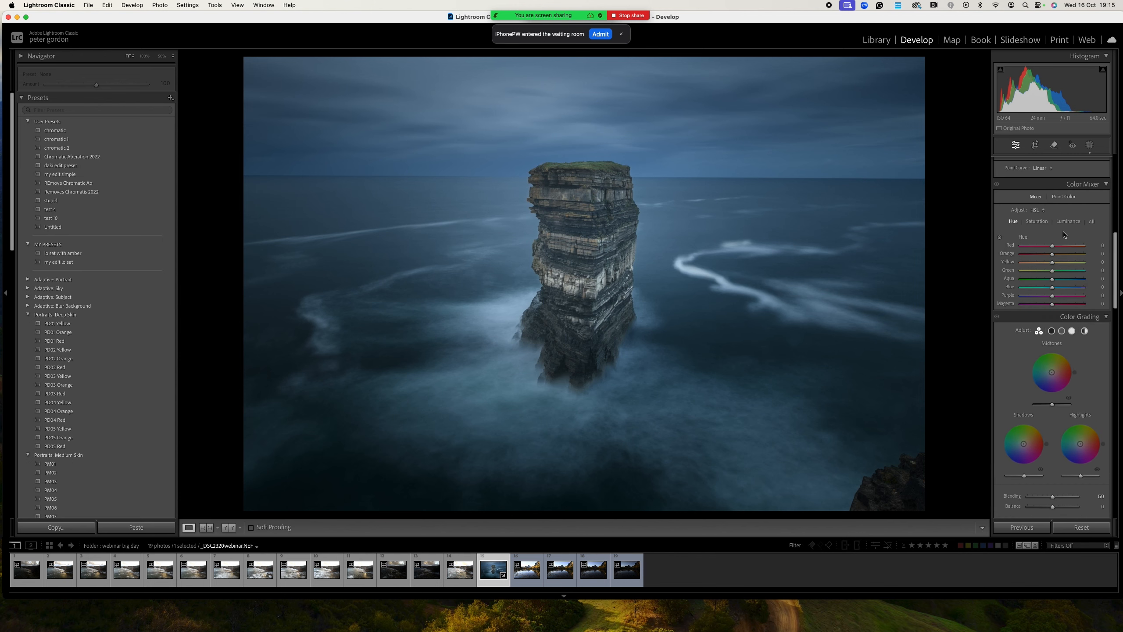
{"action": "left_click", "coordinate": [1055, 145]}
{"action": "scroll", "coordinate": [884, 484], "scroll_direction": "up", "scroll_amount": 10}
{"action": "mouse_move", "coordinate": [904, 463]}
{"action": "left_mouse_down"}
{"action": "mouse_move", "coordinate": [861, 486]}
{"action": "mouse_move", "coordinate": [854, 508]}
{"action": "mouse_move", "coordinate": [915, 483]}
{"action": "mouse_move", "coordinate": [927, 497]}
{"action": "mouse_move", "coordinate": [906, 509]}
{"action": "left_mouse_up"}
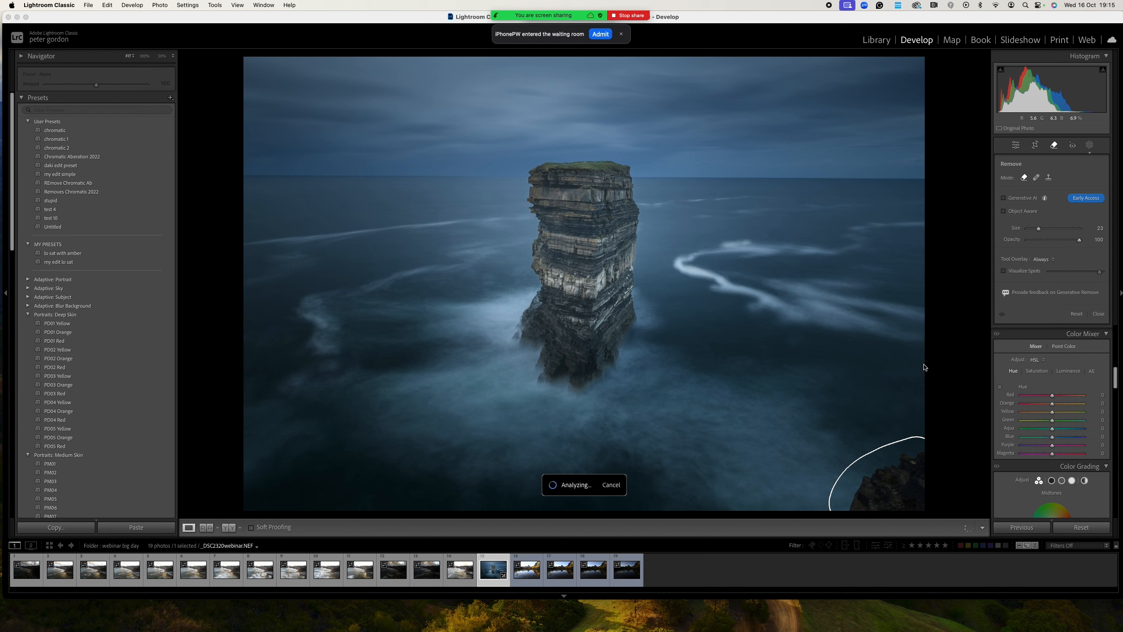
Lift the tone curve's black point to Output 13 and pull a midtone point down to Output 130
{"action": "left_click", "coordinate": [1017, 146]}
{"action": "scroll", "coordinate": [1067, 217], "scroll_direction": "down", "scroll_amount": 5}
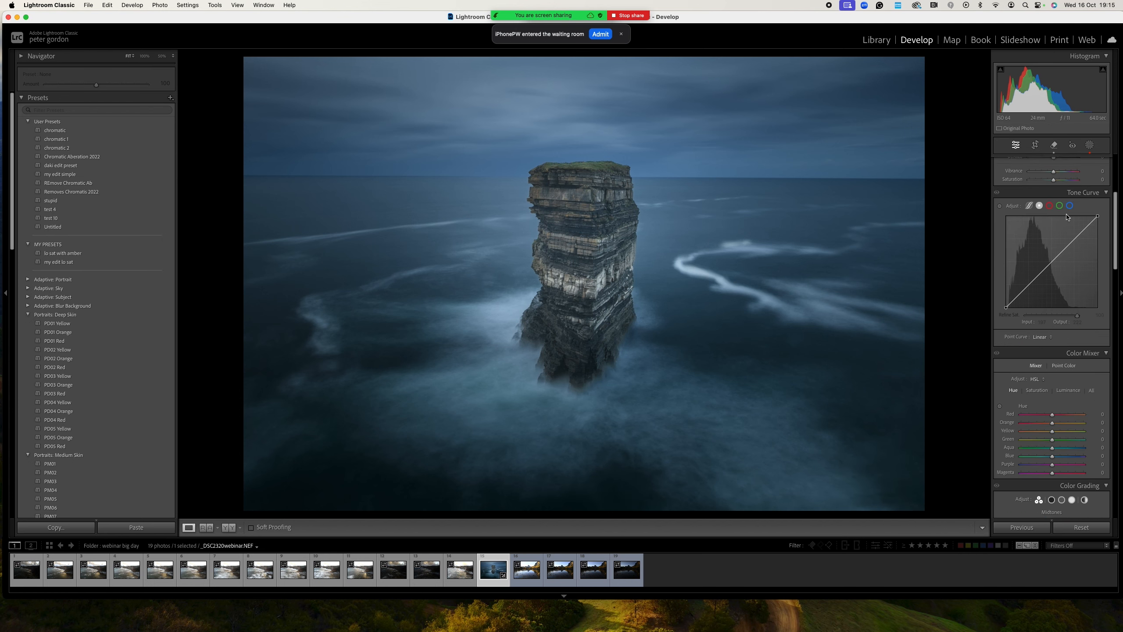
{"action": "scroll", "coordinate": [1067, 217], "scroll_direction": "up", "scroll_amount": 5}
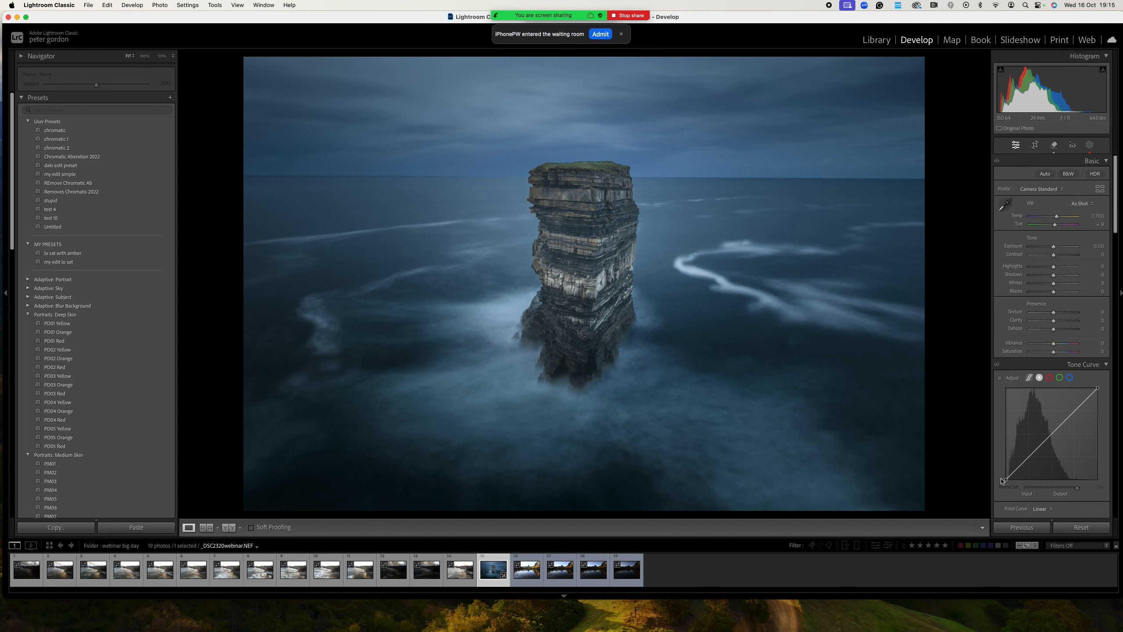
{"action": "left_click_drag", "start_coordinate": [1005, 479], "coordinate": [1005, 475]}
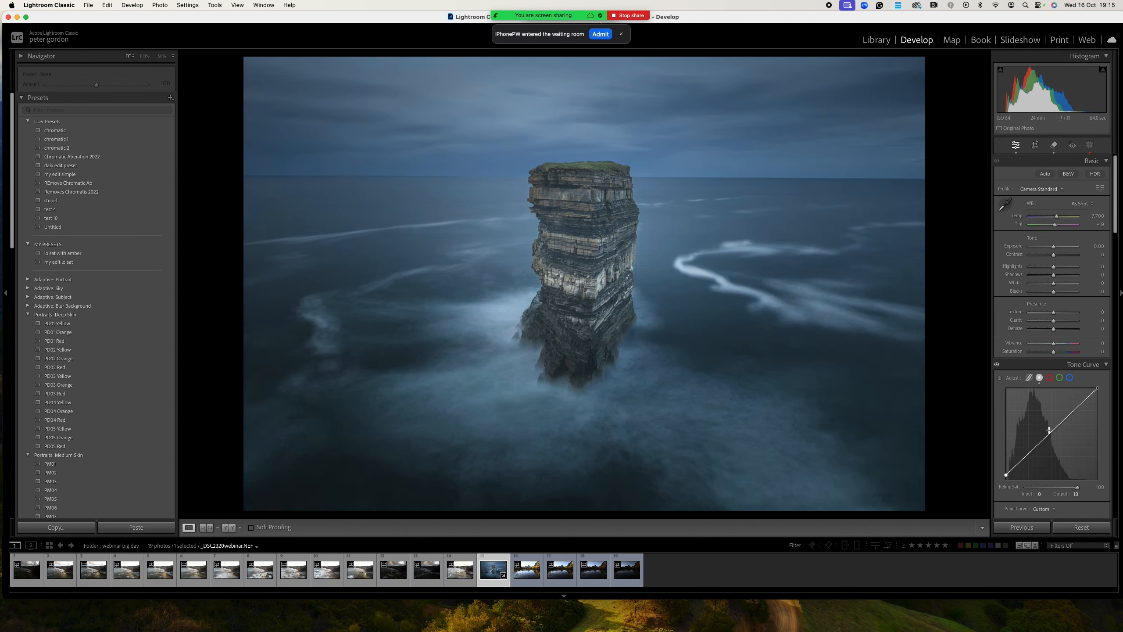
{"action": "left_click_drag", "start_coordinate": [1055, 426], "coordinate": [1056, 432]}
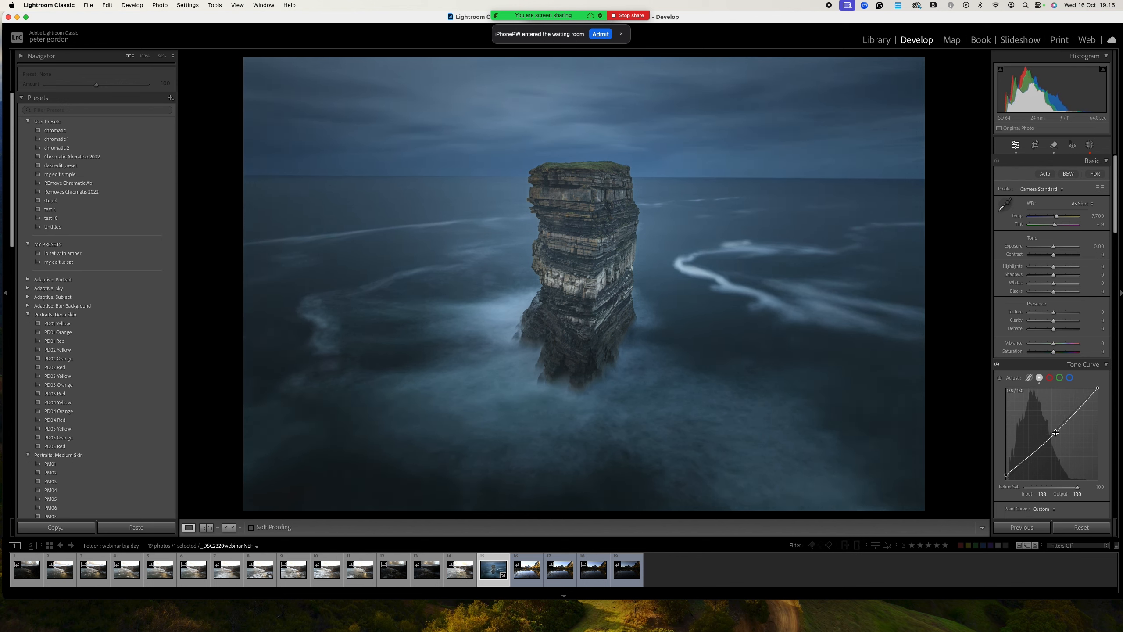
Set the sea stack photo's Clarity to +15, Contrast to +19 and Vibrance to +13, and admit the waiting Zoom participant
{"action": "left_click_drag", "start_coordinate": [1055, 321], "coordinate": [1058, 321]}
{"action": "left_click_drag", "start_coordinate": [1055, 255], "coordinate": [1061, 256]}
{"action": "left_click_drag", "start_coordinate": [1054, 343], "coordinate": [1057, 346]}
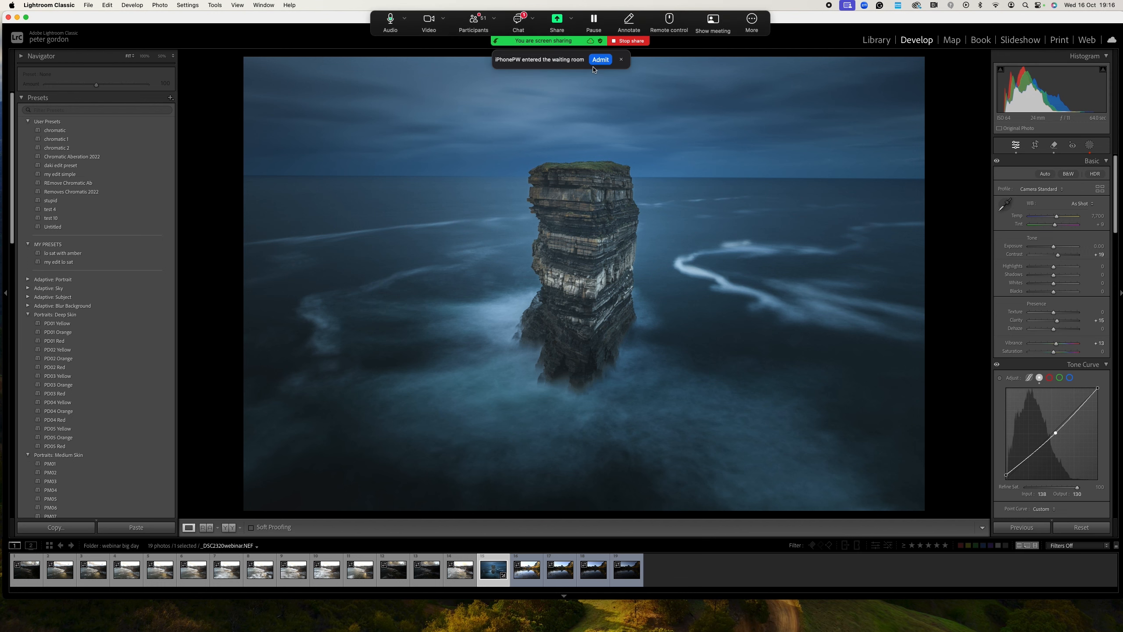
{"action": "left_click", "coordinate": [600, 59]}
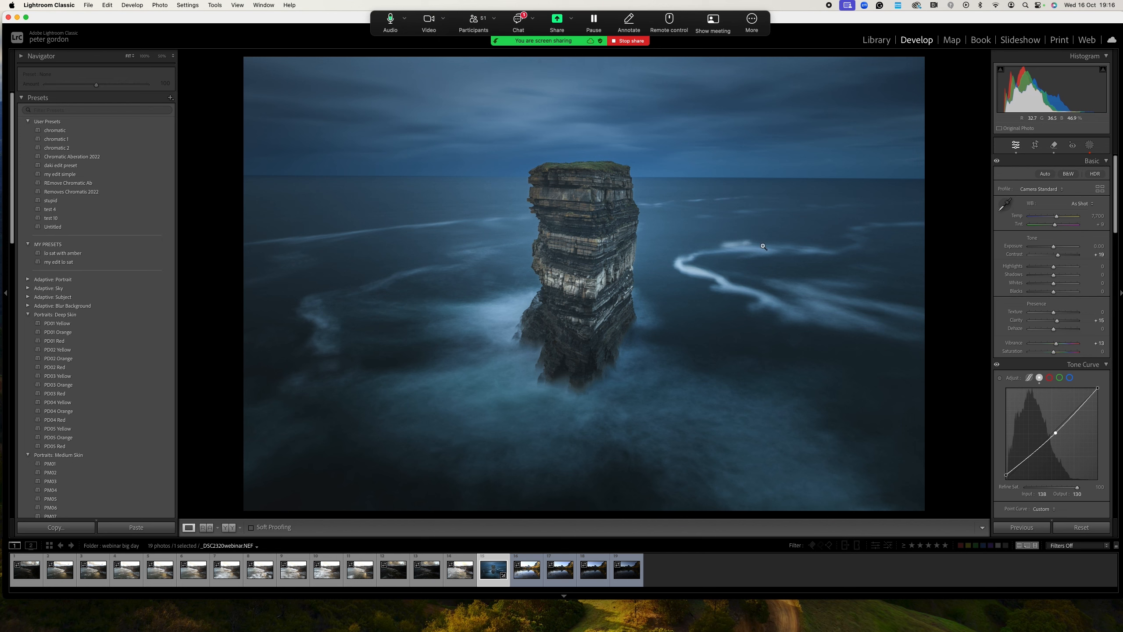
Create a virtual copy of the sea stack photo, reset the copy's edits and return to the edited original
{"action": "left_click", "coordinate": [1082, 527]}
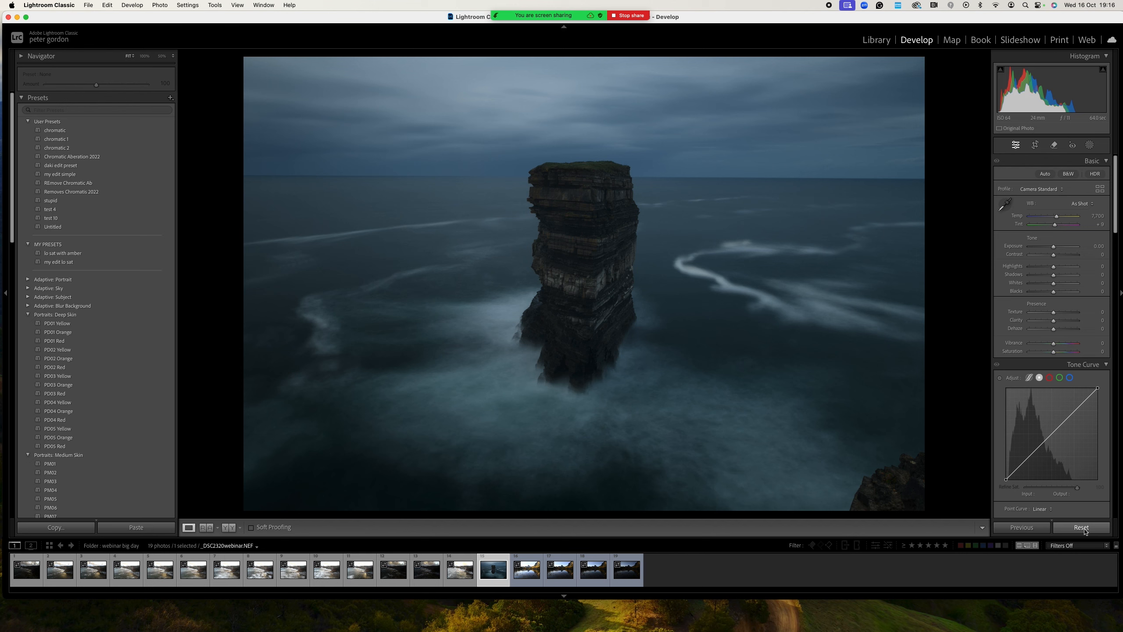
{"action": "key", "text": "super+z"}
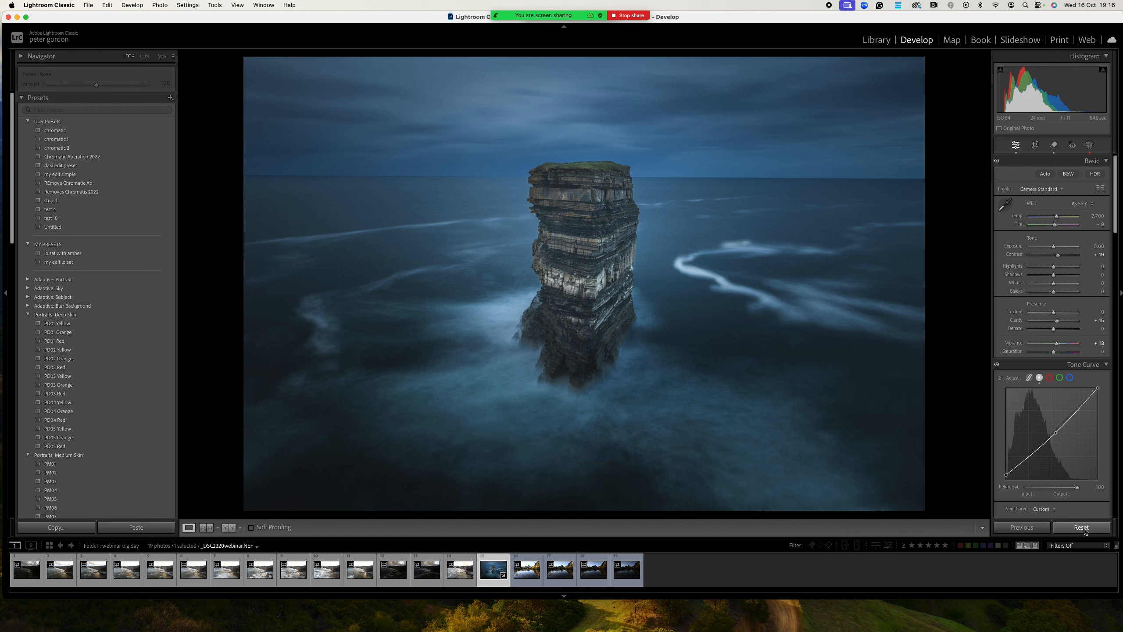
{"action": "key", "text": "super+apostrophe"}
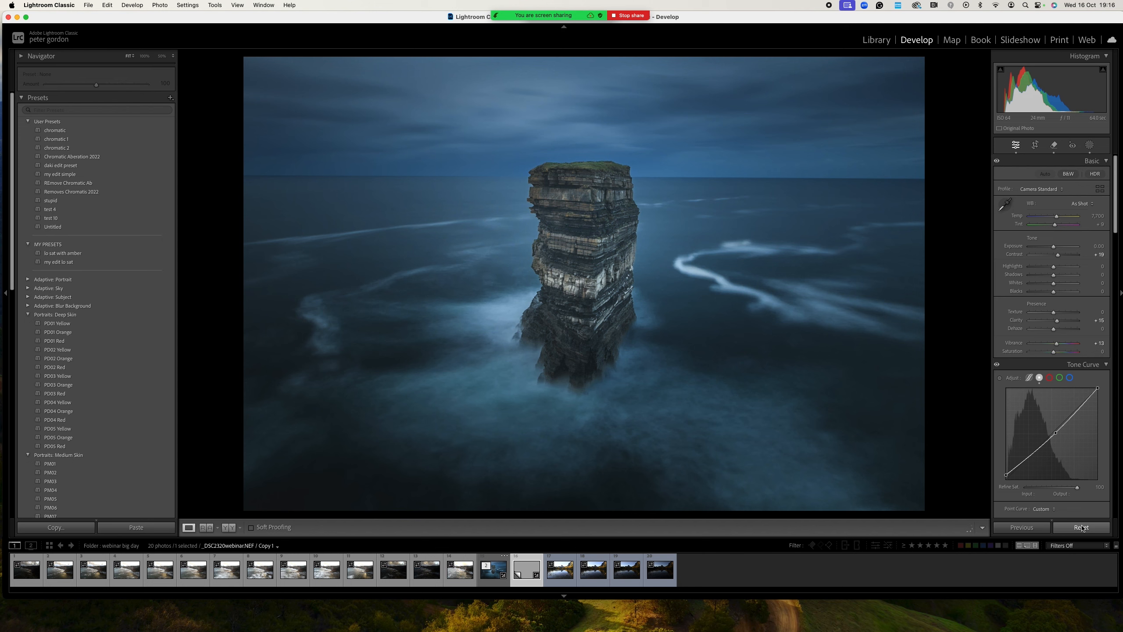
{"action": "left_click", "coordinate": [1081, 528]}
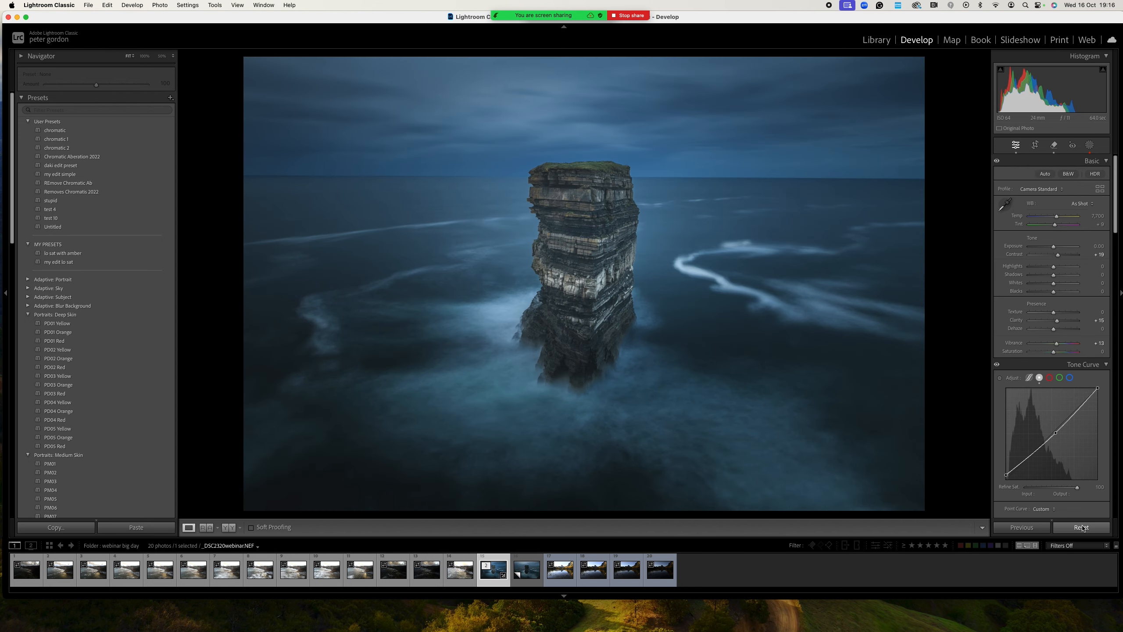
{"action": "key", "text": "Left"}
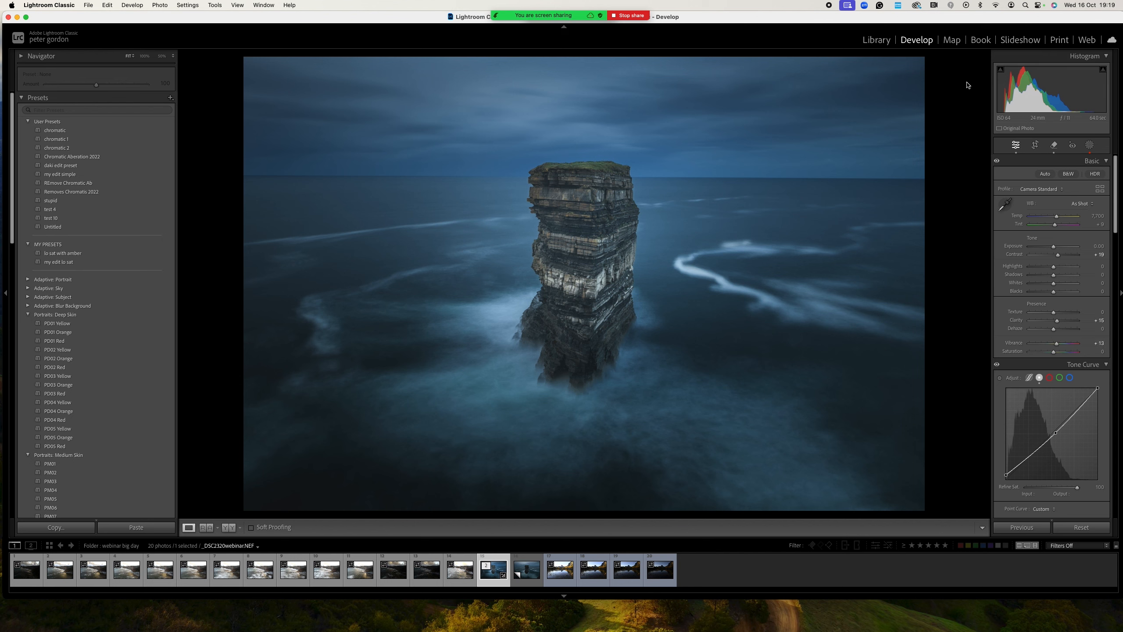
Stop the Zoom screen share and start sharing the screen again
{"action": "left_click", "coordinate": [644, 16]}
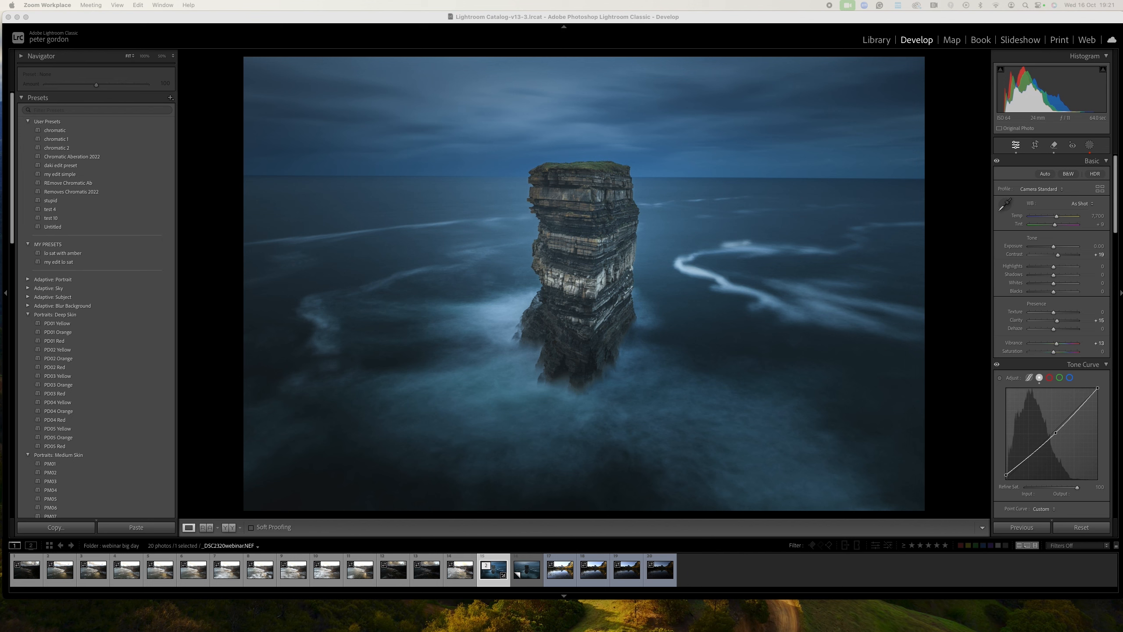
{"action": "key", "text": "2"}
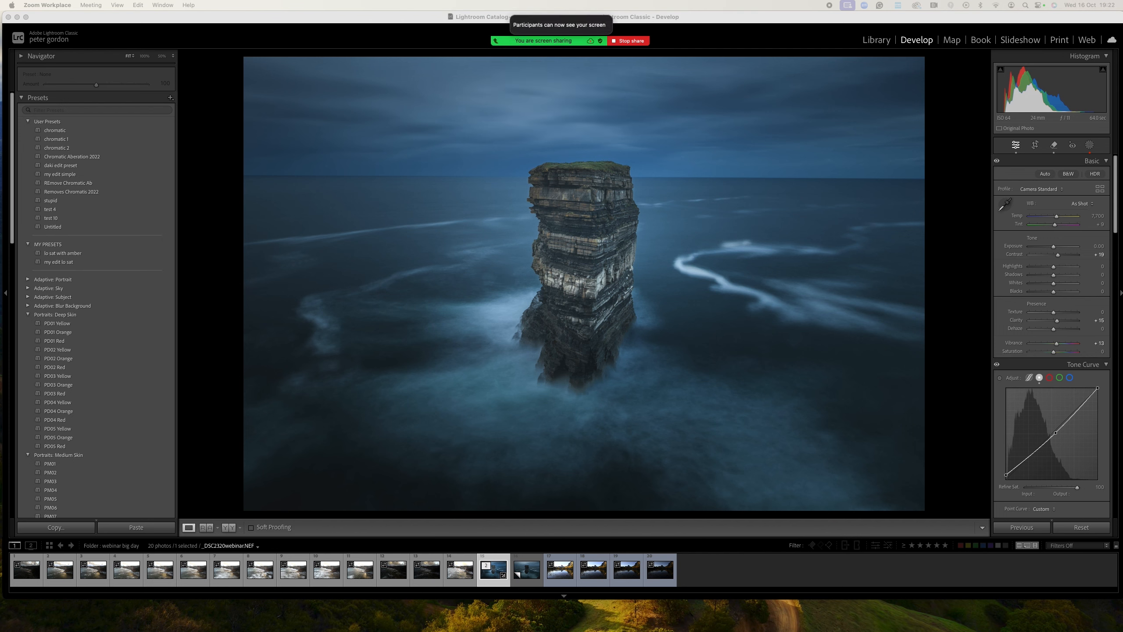
{"action": "mouse_move", "coordinate": [799, 630]}
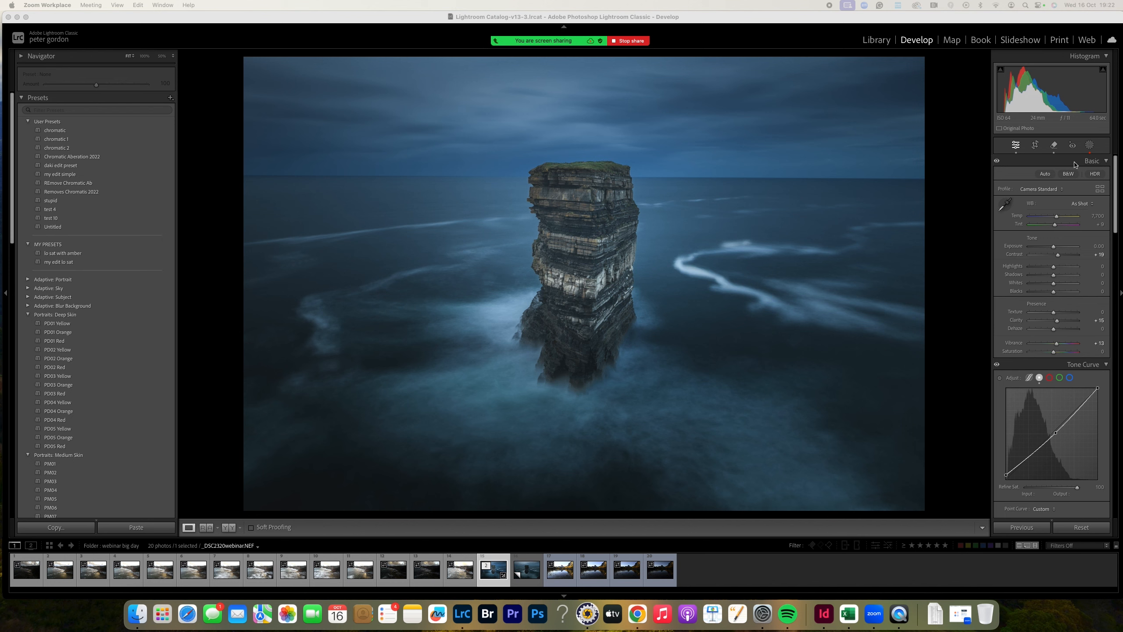
Add a large elliptical radial gradient mask over the sea stack and recentre it on the middle of the rock
{"action": "left_click", "coordinate": [1089, 145]}
{"action": "left_click", "coordinate": [941, 70]}
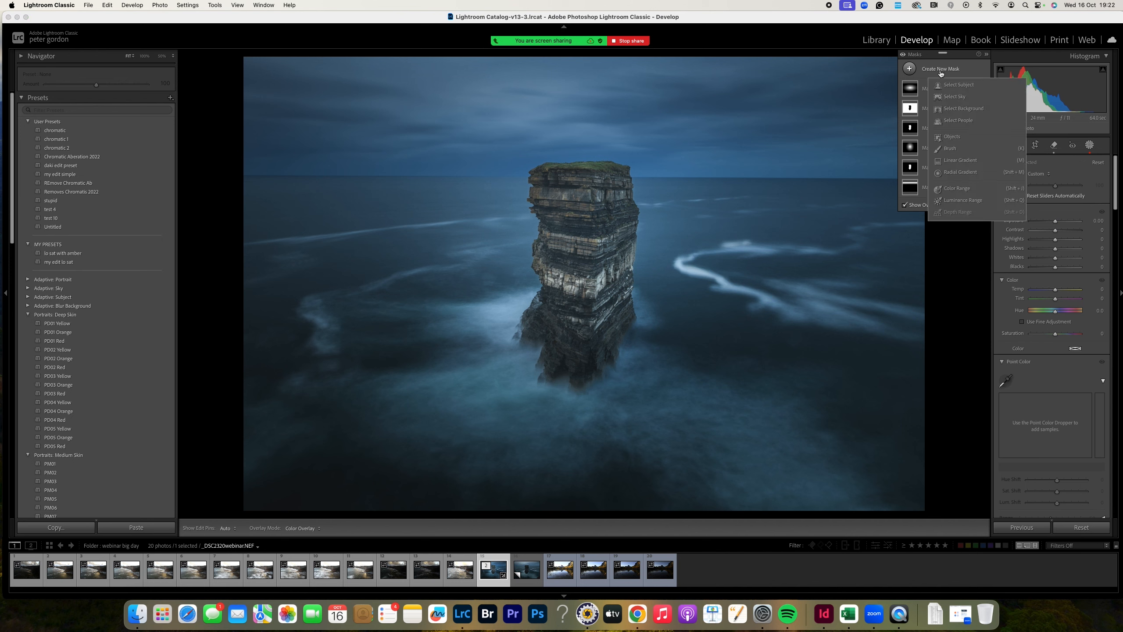
{"action": "left_click", "coordinate": [964, 172]}
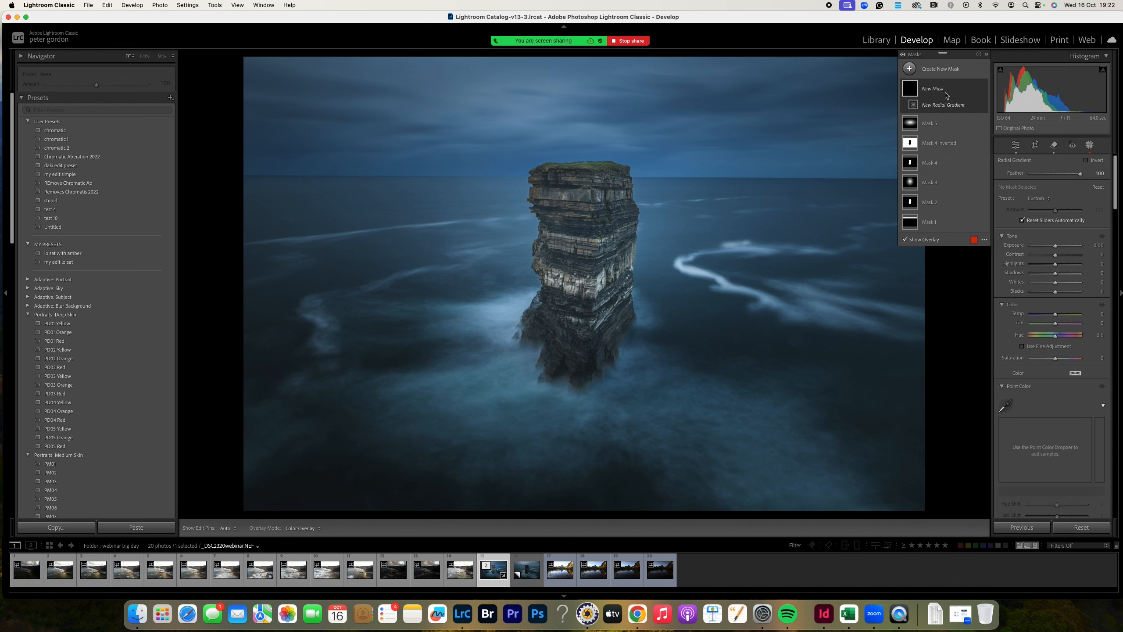
{"action": "left_click_drag", "start_coordinate": [575, 223], "coordinate": [812, 404]}
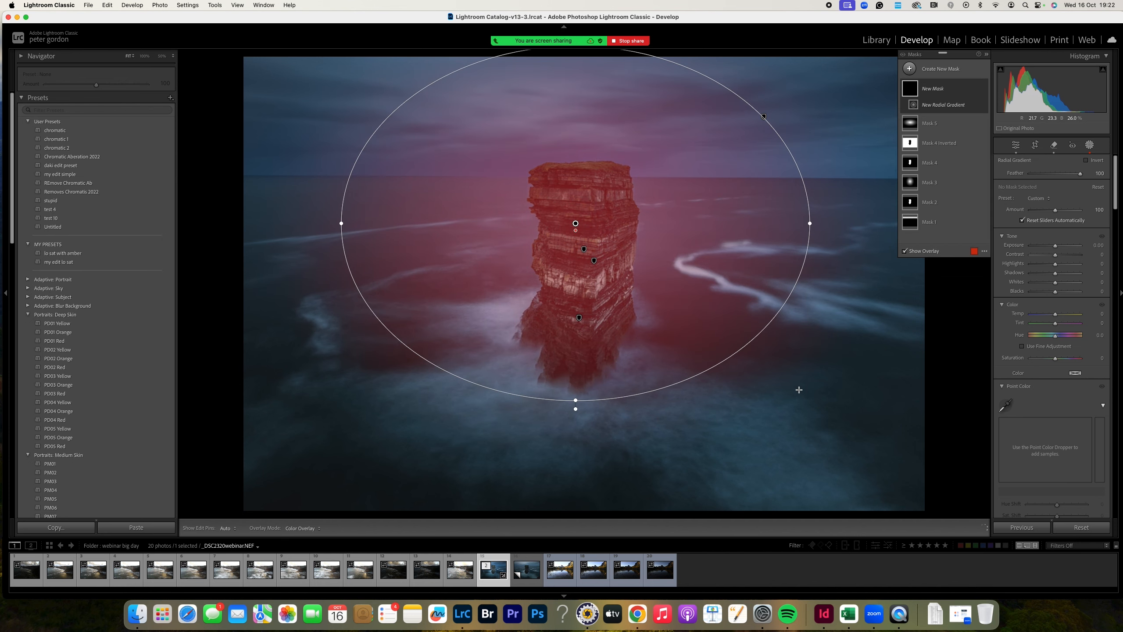
{"action": "left_click_drag", "start_coordinate": [576, 229], "coordinate": [595, 260]}
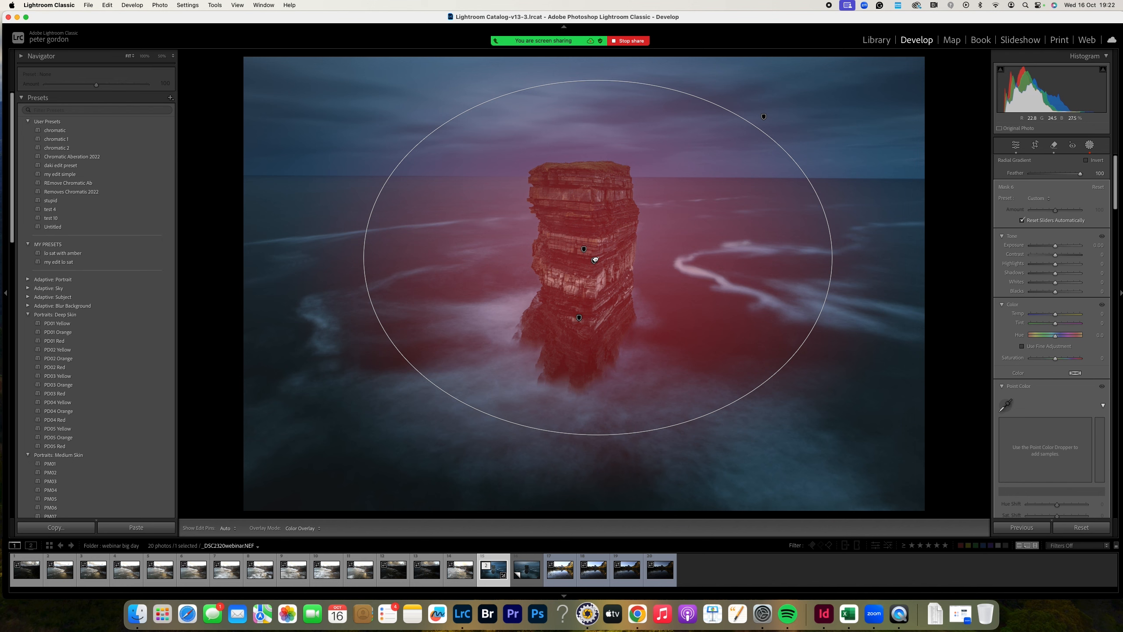
{"action": "left_click_drag", "start_coordinate": [595, 260], "coordinate": [595, 260]}
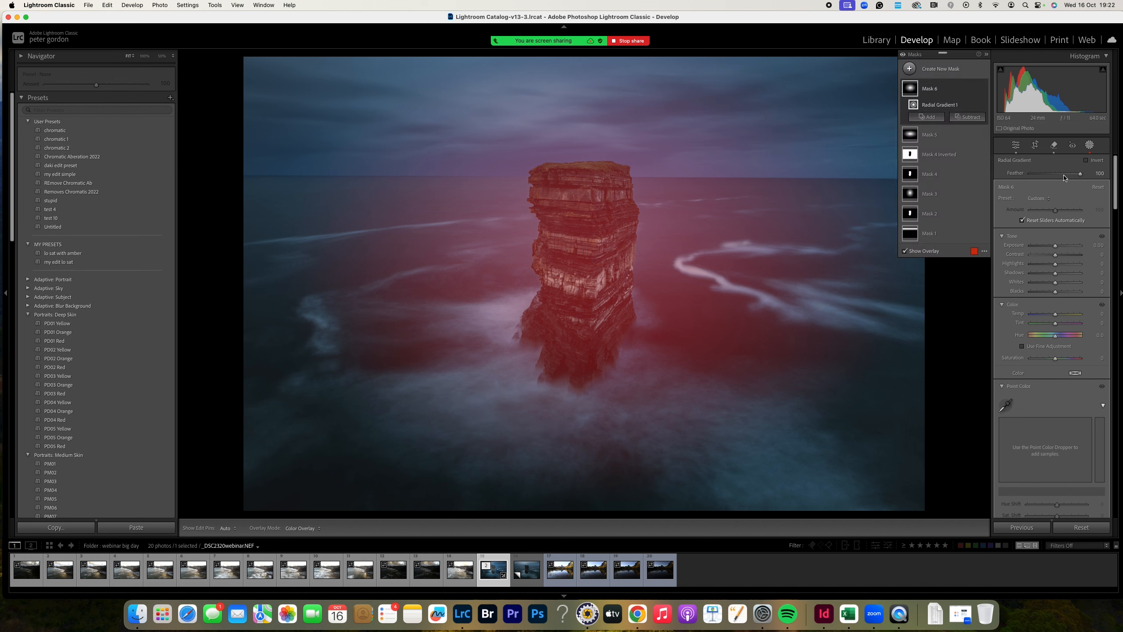
Set the new radial gradient mask's Feather to 0 and its Exposure to 0.88
{"action": "left_click_drag", "start_coordinate": [1080, 174], "coordinate": [999, 174]}
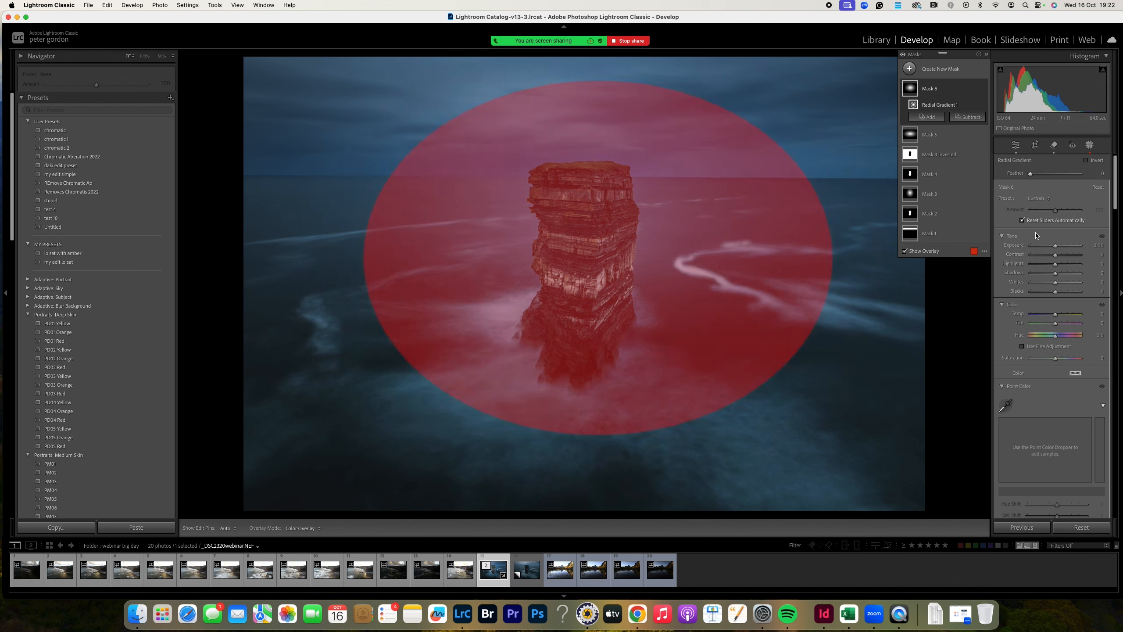
{"action": "left_click_drag", "start_coordinate": [1055, 246], "coordinate": [1061, 249]}
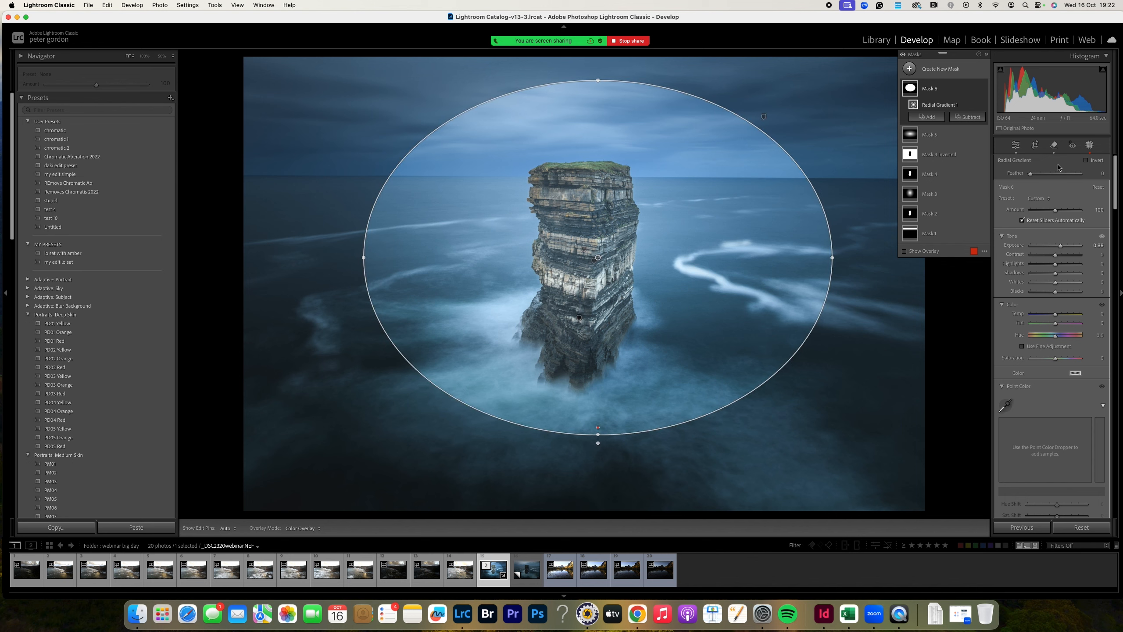
Raise the radial gradient's Feather to 53, toggle the mask off and on to compare, and set Feather to 100
{"action": "left_click_drag", "start_coordinate": [1031, 173], "coordinate": [1062, 173]}
{"action": "left_click", "coordinate": [982, 90]}
{"action": "left_click", "coordinate": [982, 90]}
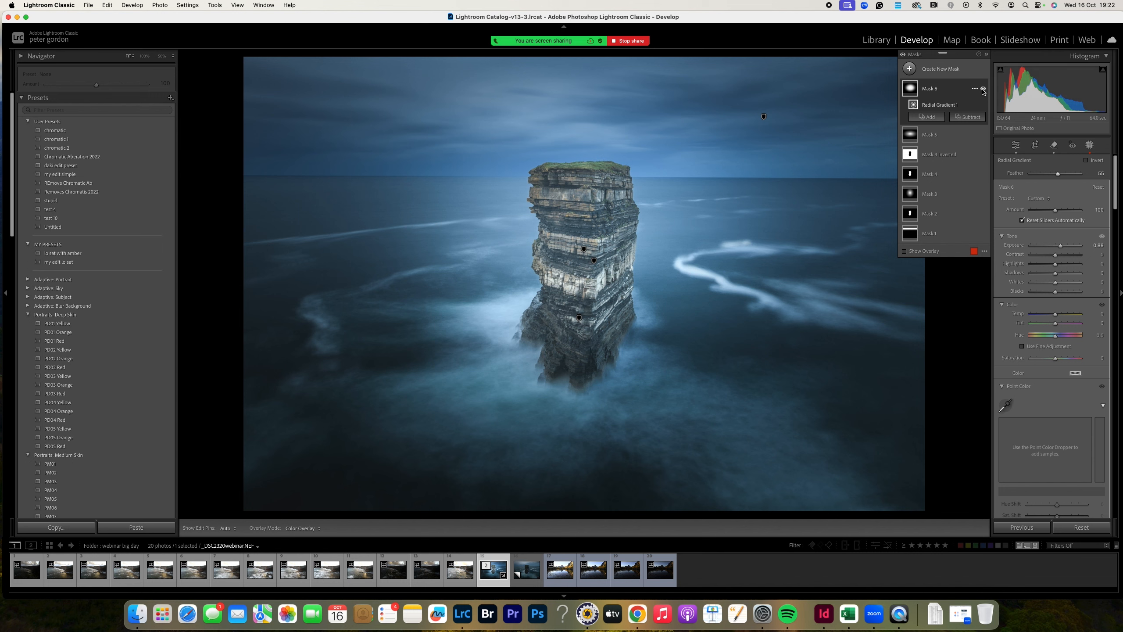
{"action": "left_click_drag", "start_coordinate": [1062, 172], "coordinate": [1080, 173]}
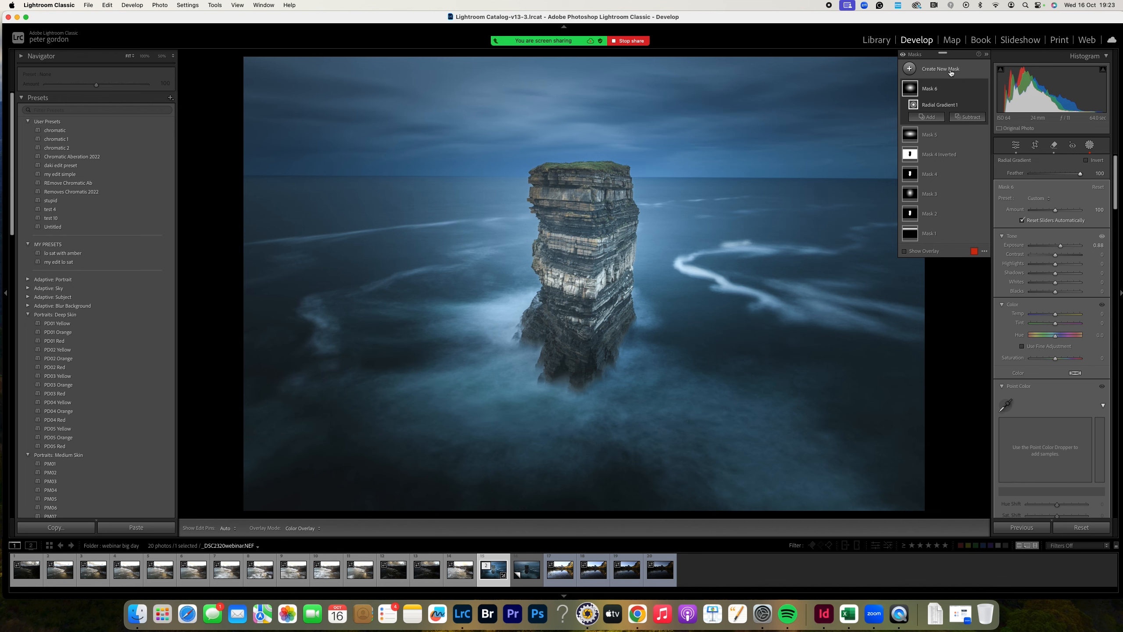
Open _DSC2320webinar.NEF from the webinar big day folder in Camera Raw and display its masking options
{"action": "left_click", "coordinate": [138, 614]}
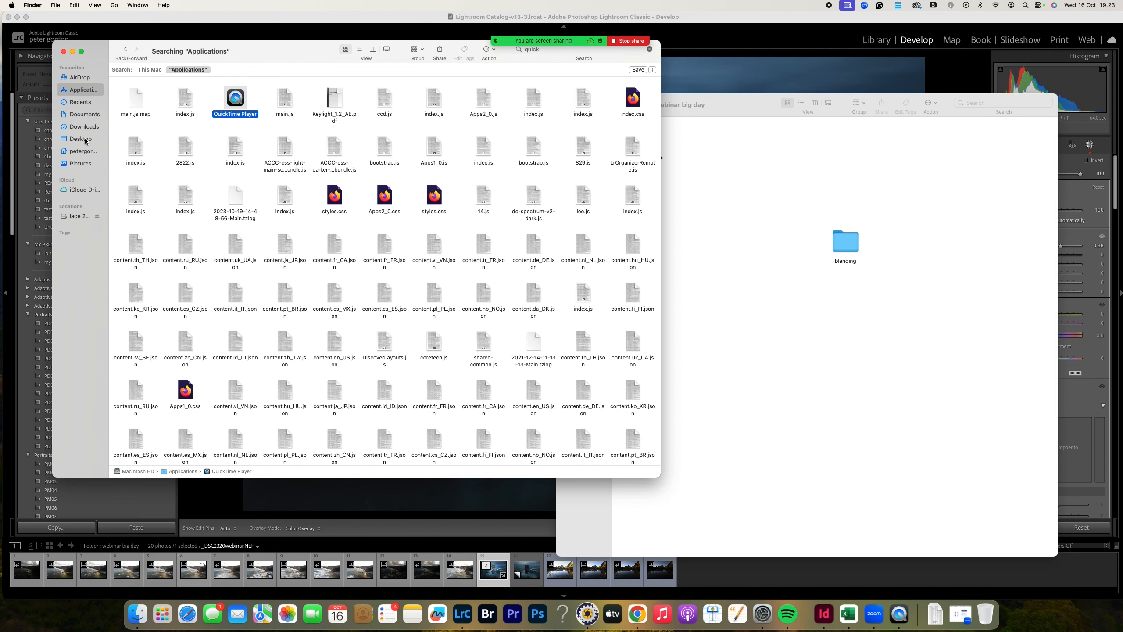
{"action": "left_click", "coordinate": [75, 216]}
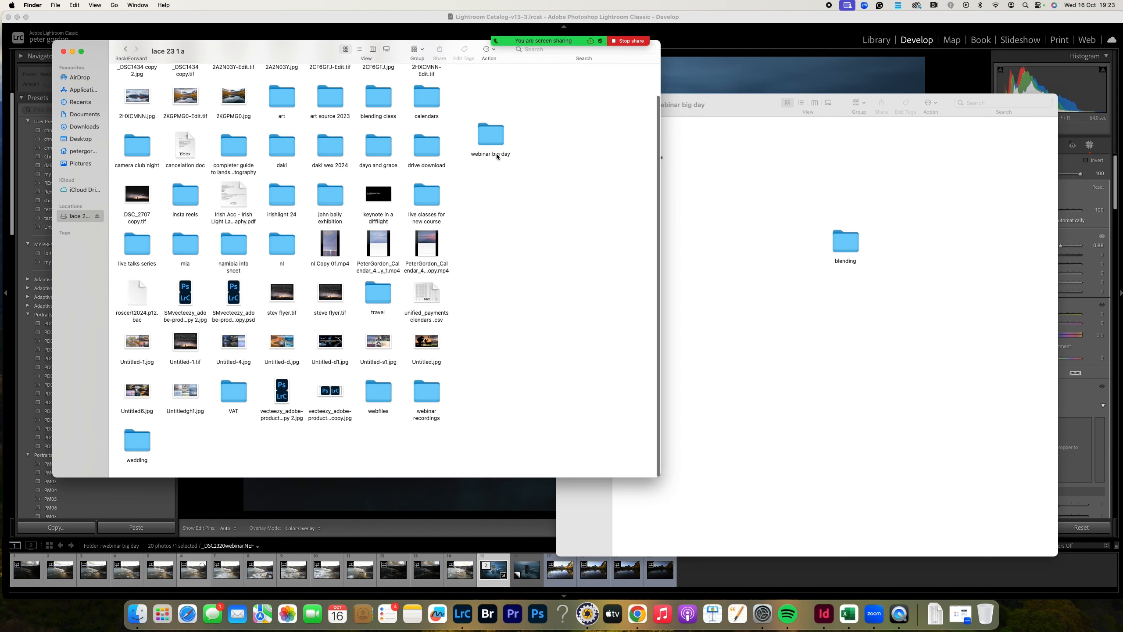
{"action": "double_click", "coordinate": [495, 135]}
{"action": "left_click", "coordinate": [137, 86]}
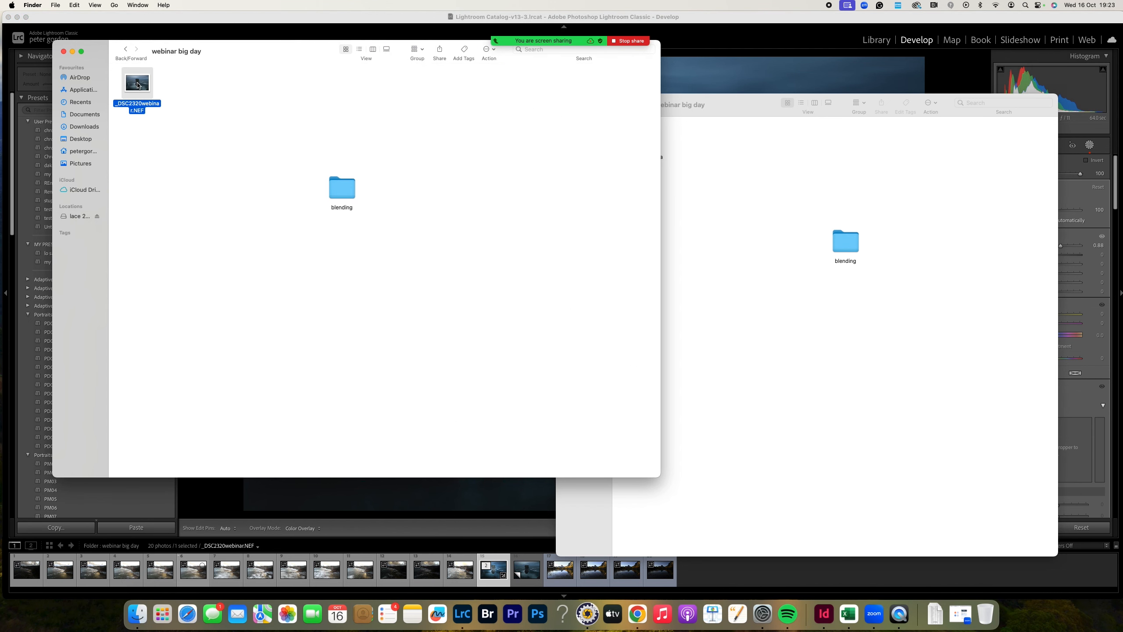
{"action": "double_click", "coordinate": [137, 85]}
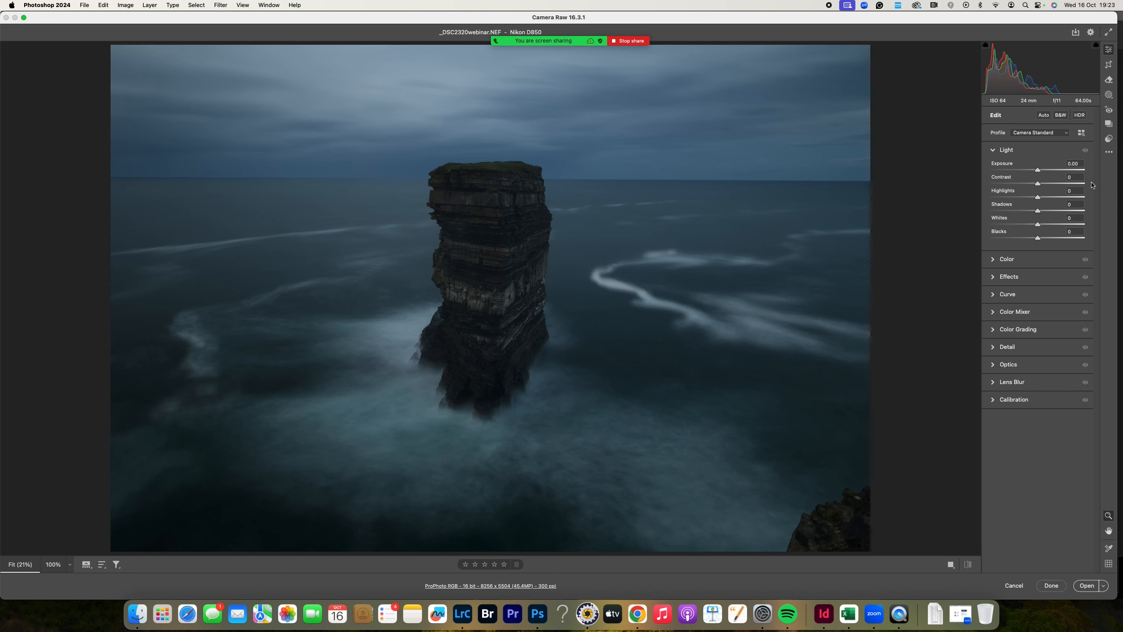
{"action": "left_click", "coordinate": [1110, 96]}
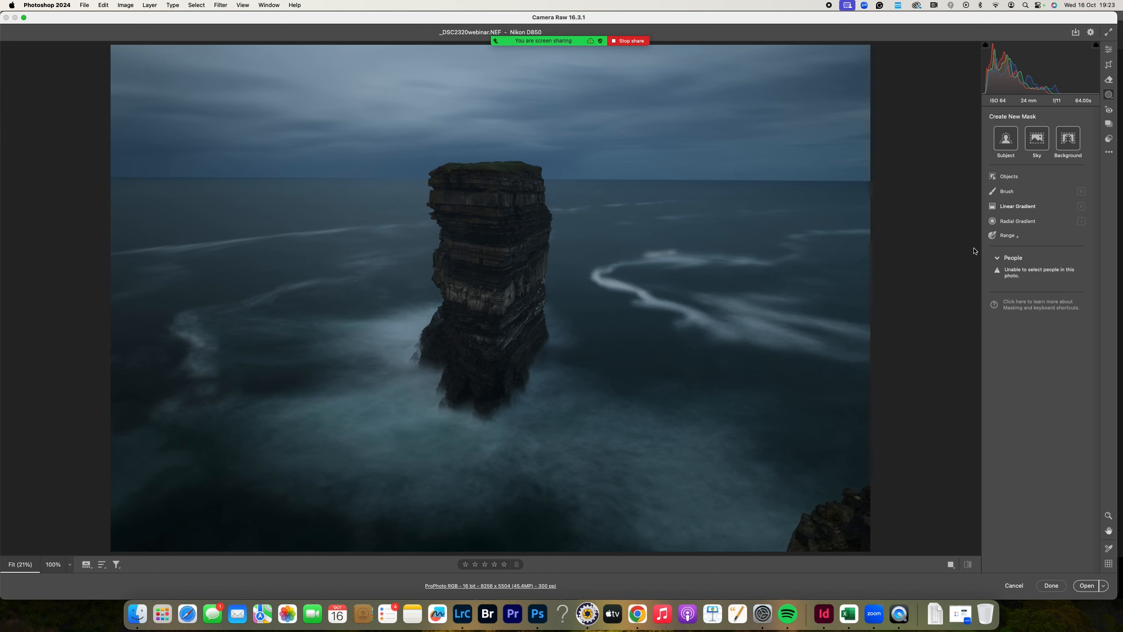
Switch back to Lightroom Classic and compare the masking options on the unedited lake photo with the sea stack photo's mask list
{"action": "left_click", "coordinate": [463, 617]}
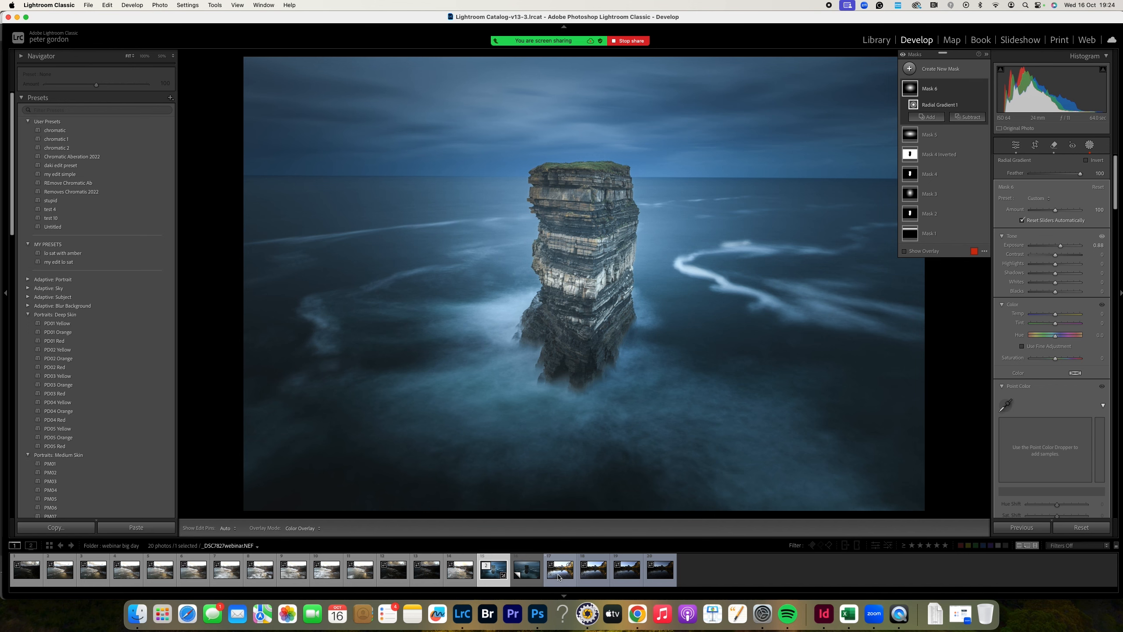
{"action": "left_click", "coordinate": [560, 571]}
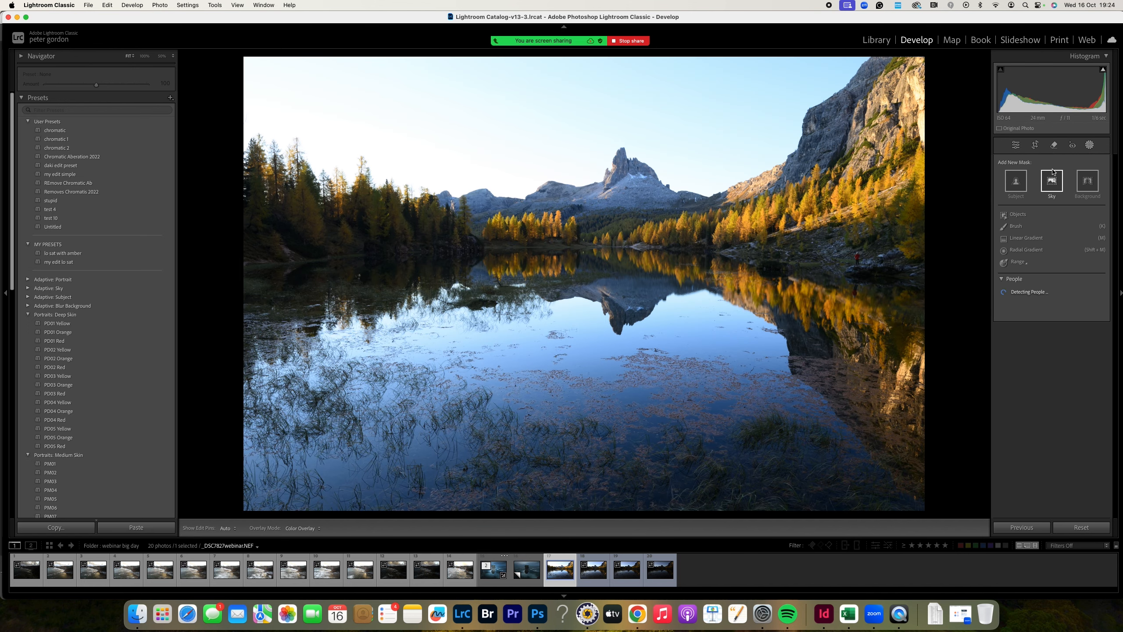
{"action": "left_click", "coordinate": [1090, 145]}
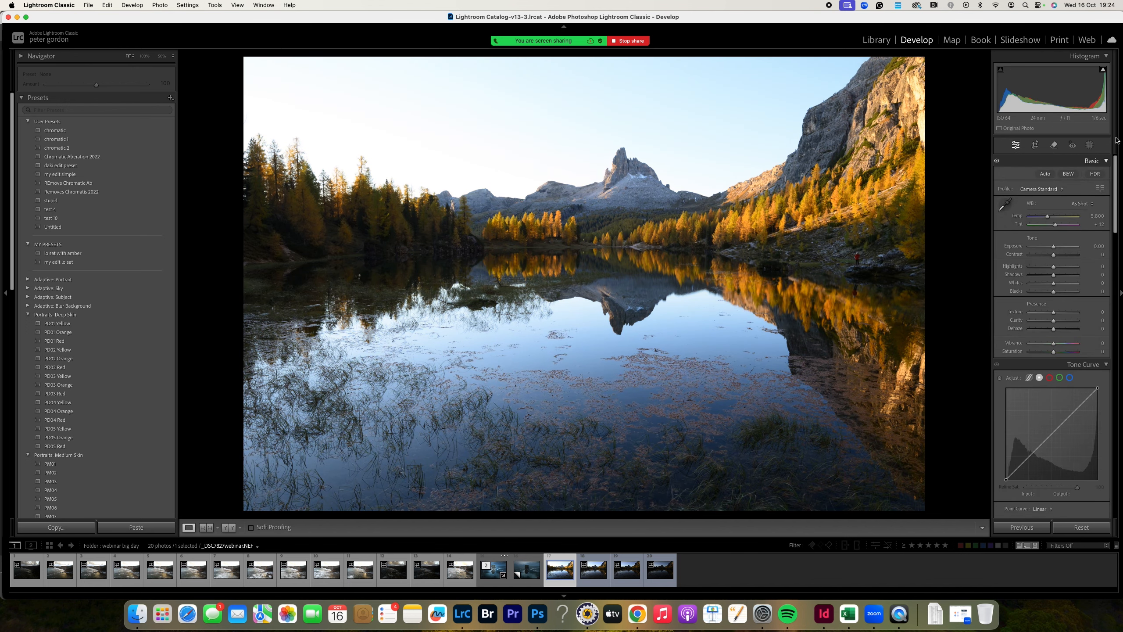
{"action": "left_click", "coordinate": [1090, 145]}
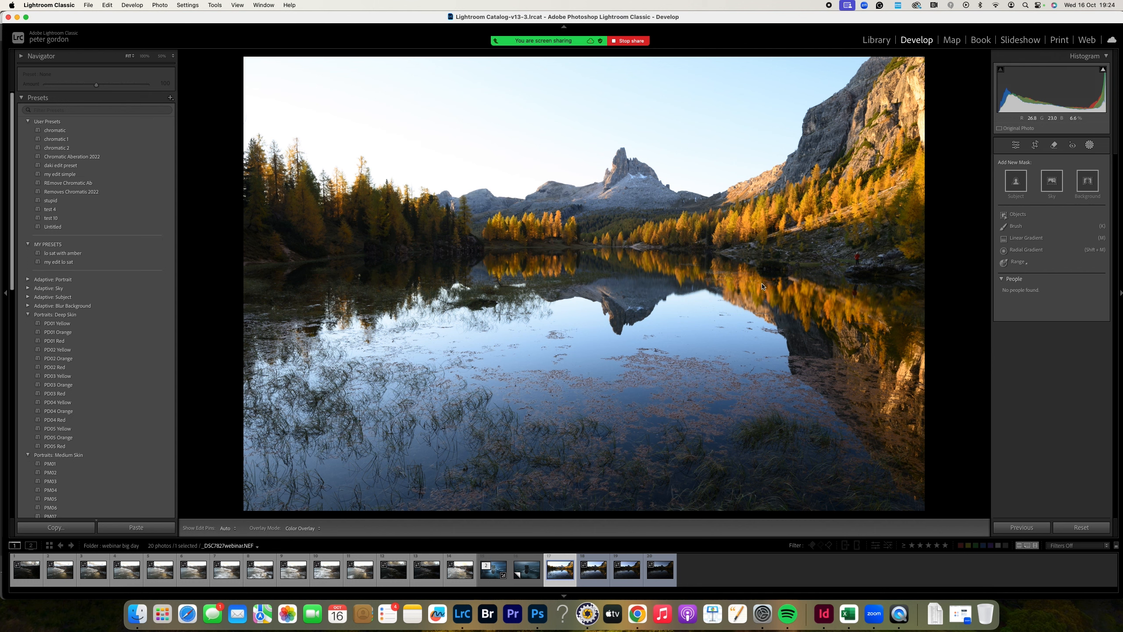
{"action": "left_click", "coordinate": [492, 579]}
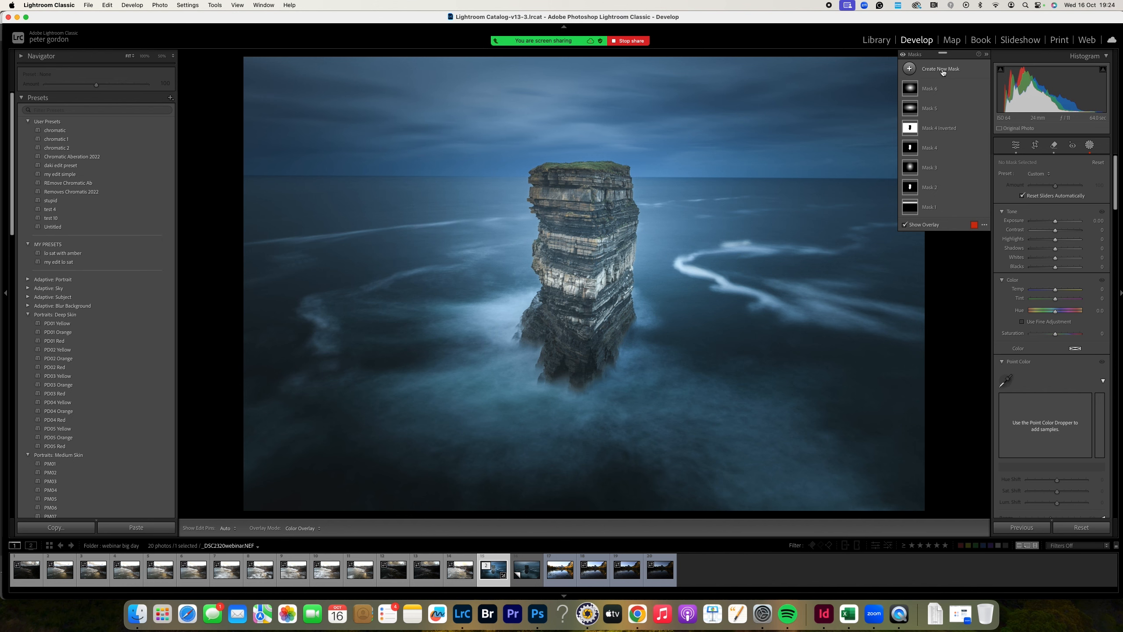
{"action": "left_click", "coordinate": [560, 570]}
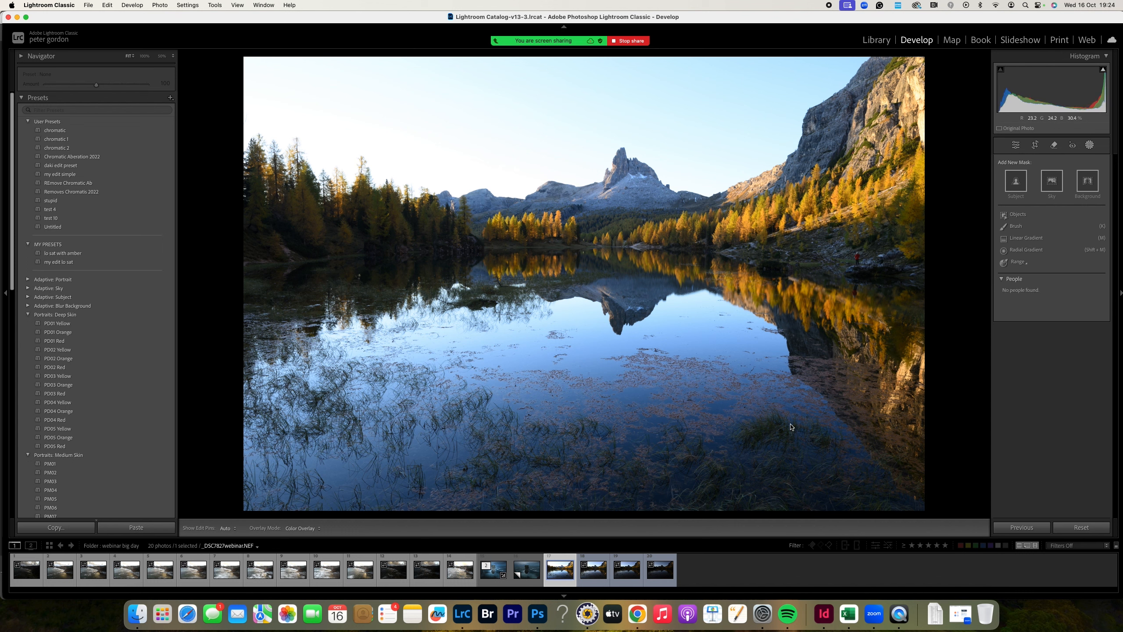
{"action": "key", "text": "Left"}
{"action": "key", "text": "Left"}
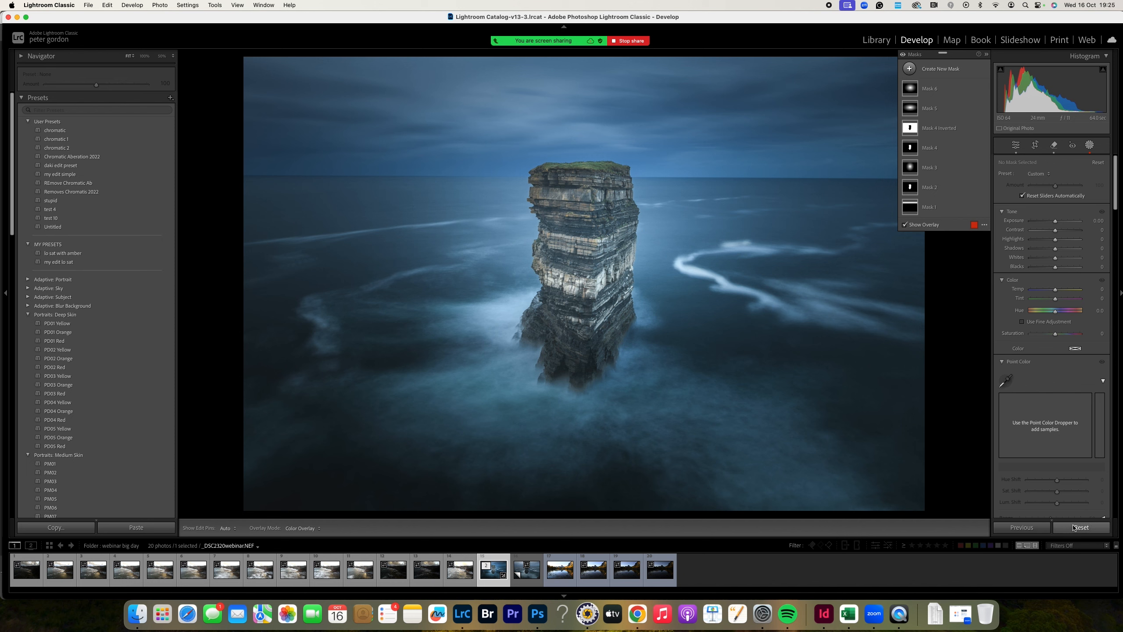
Add a Sky mask with Exposure -1.18 to the sea stack's virtual copy and admit the waiting Zoom participant
{"action": "left_click", "coordinate": [526, 575]}
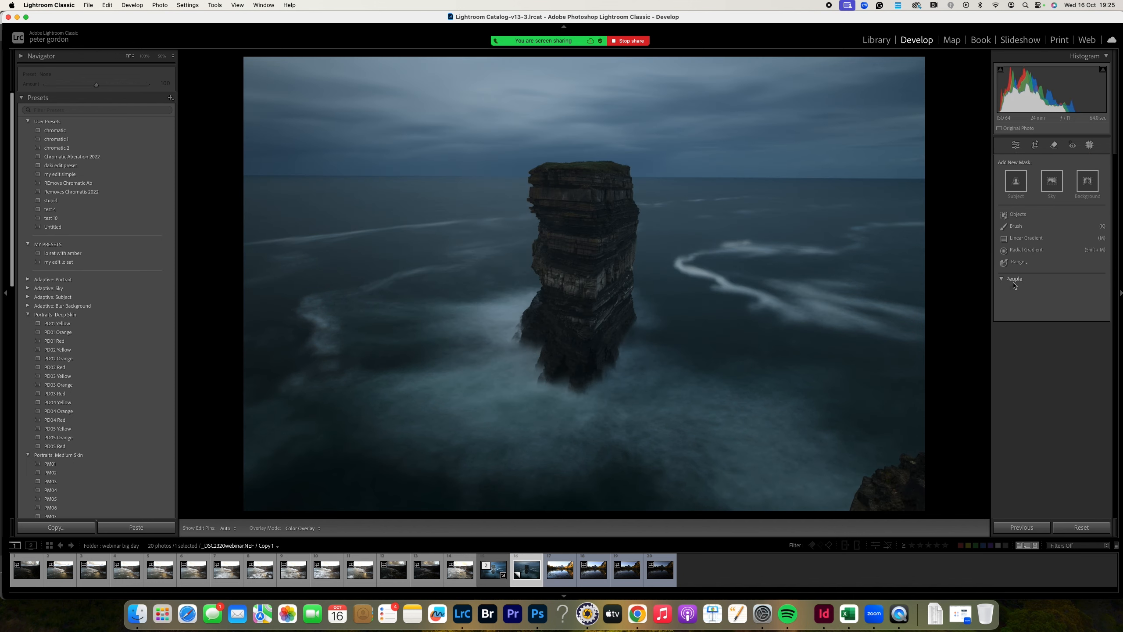
{"action": "left_click", "coordinate": [1051, 181]}
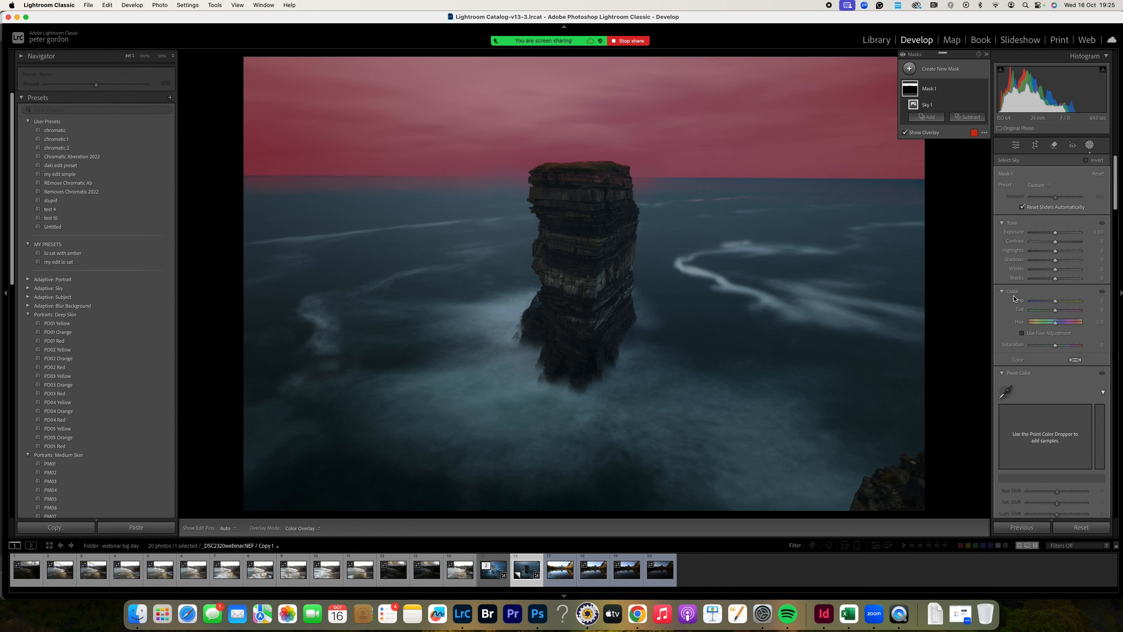
{"action": "left_click_drag", "start_coordinate": [1055, 231], "coordinate": [1048, 234]}
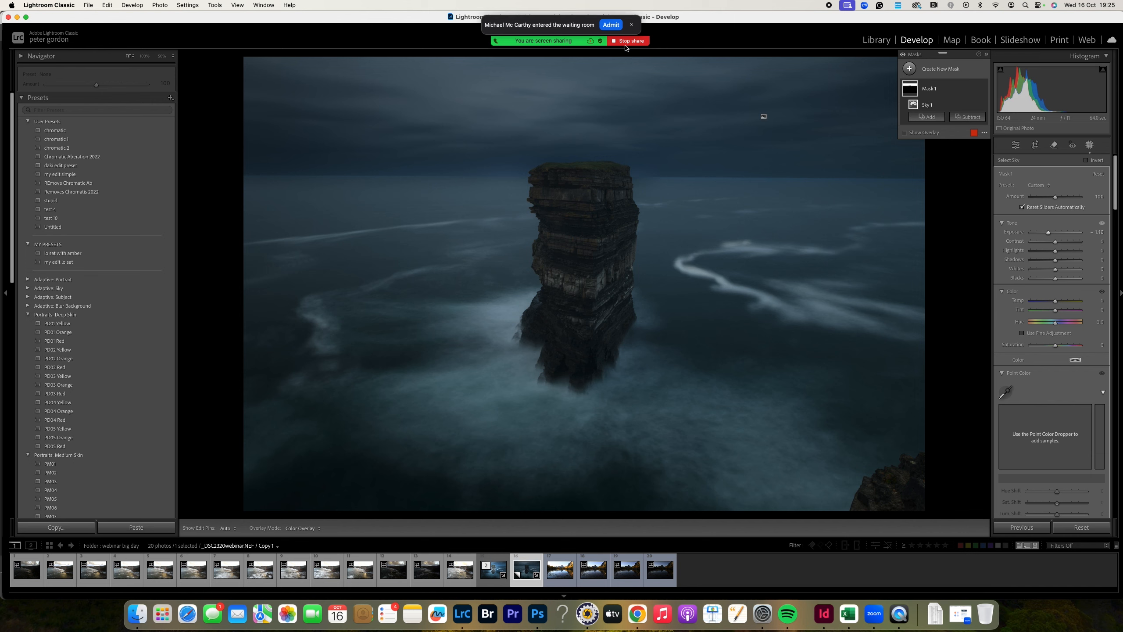
{"action": "left_click", "coordinate": [611, 25]}
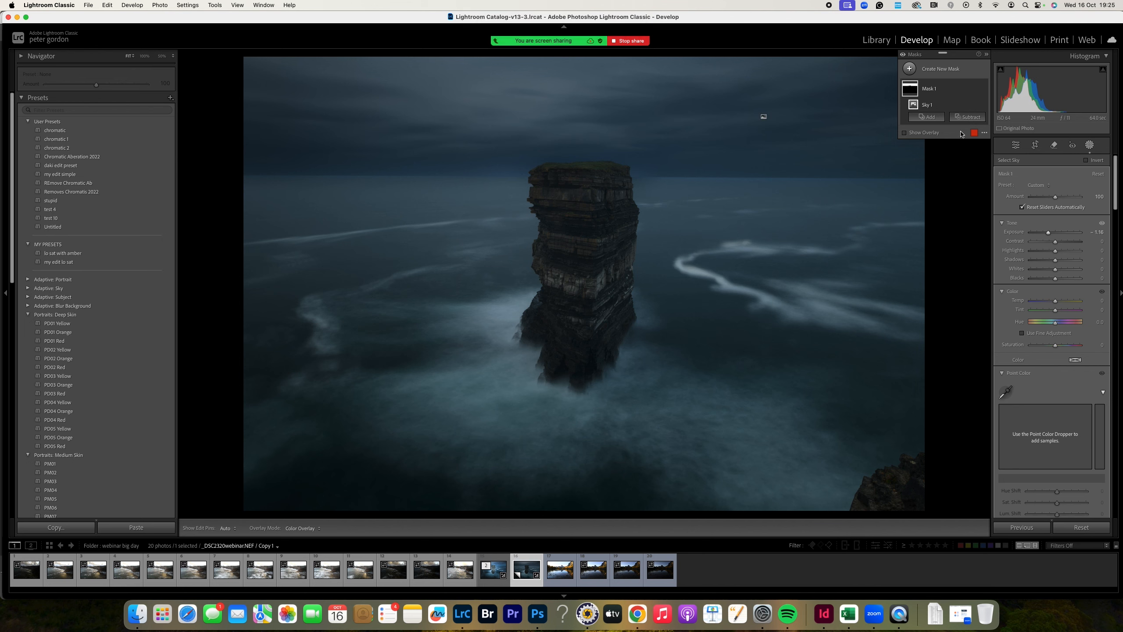
Undo the Sky mask and darken the photo with a linear gradient from the top edge to the lower foreground at Exposure -4.00
{"action": "key", "text": "super+z"}
{"action": "key", "text": "super+z"}
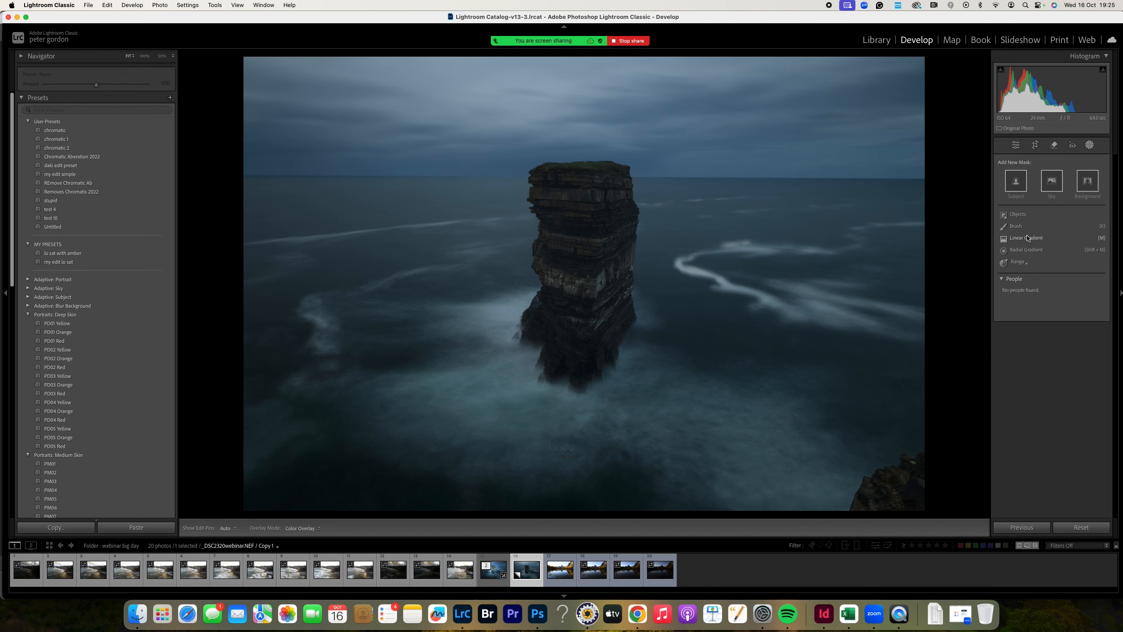
{"action": "left_click", "coordinate": [1025, 237]}
{"action": "left_click_drag", "start_coordinate": [652, 62], "coordinate": [653, 442]}
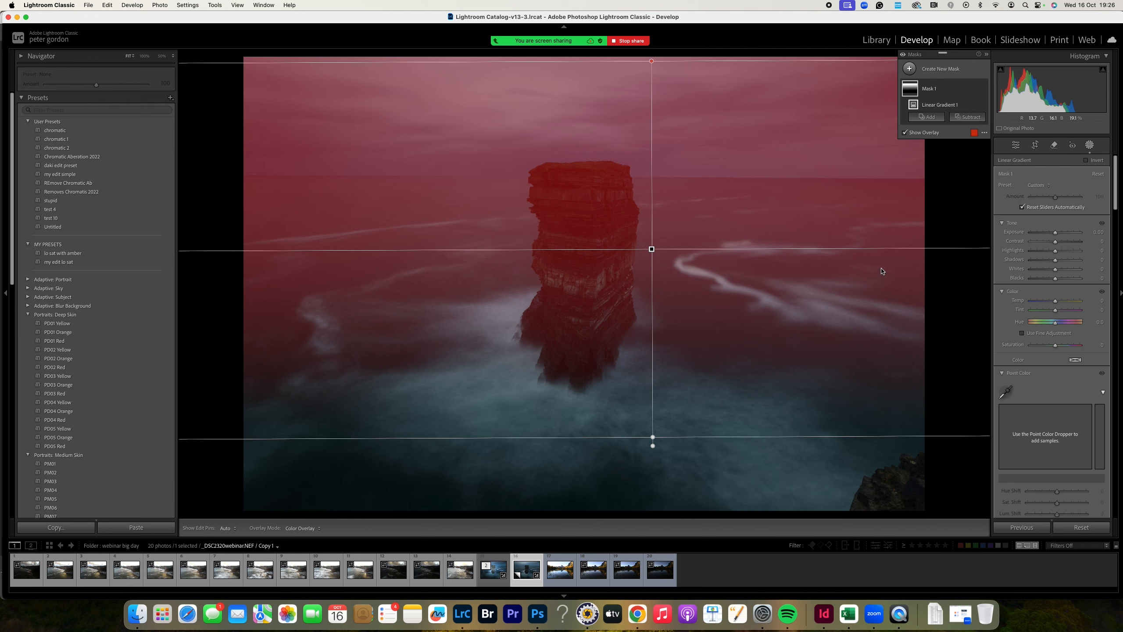
{"action": "left_click_drag", "start_coordinate": [1056, 233], "coordinate": [1031, 239]}
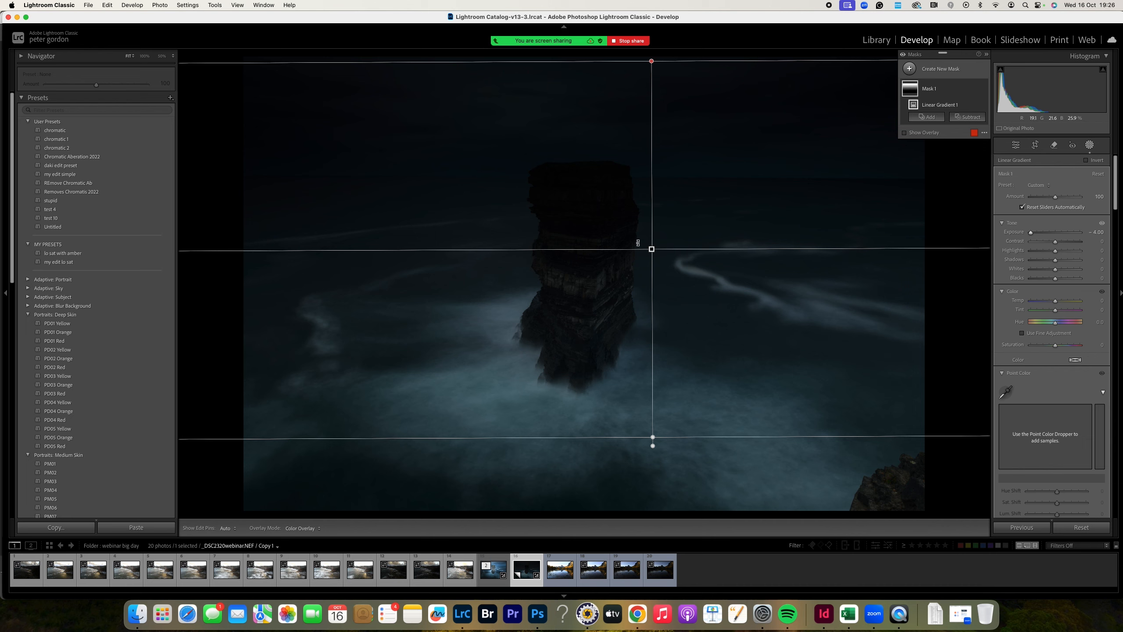
Try different transition widths for the linear gradient by moving its upper boundary down and up and extending its lower boundary past the photo's bottom edge
{"action": "left_click_drag", "start_coordinate": [652, 61], "coordinate": [650, 395]}
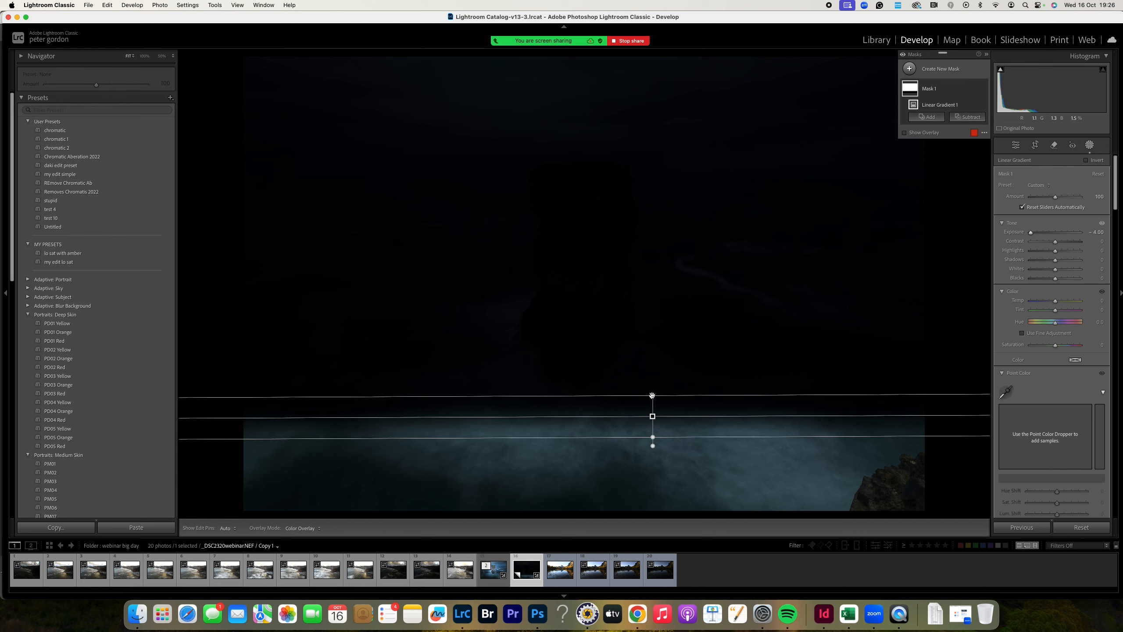
{"action": "left_click_drag", "start_coordinate": [652, 395], "coordinate": [677, 72]}
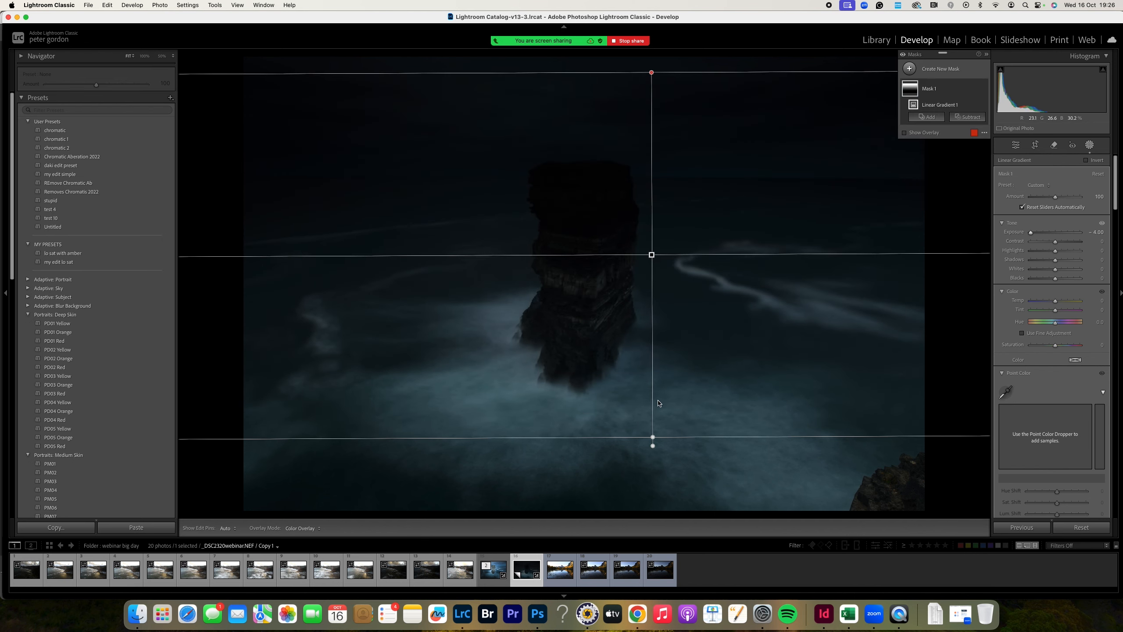
{"action": "left_click_drag", "start_coordinate": [653, 437], "coordinate": [653, 521]}
{"action": "left_click_drag", "start_coordinate": [654, 72], "coordinate": [648, 422]}
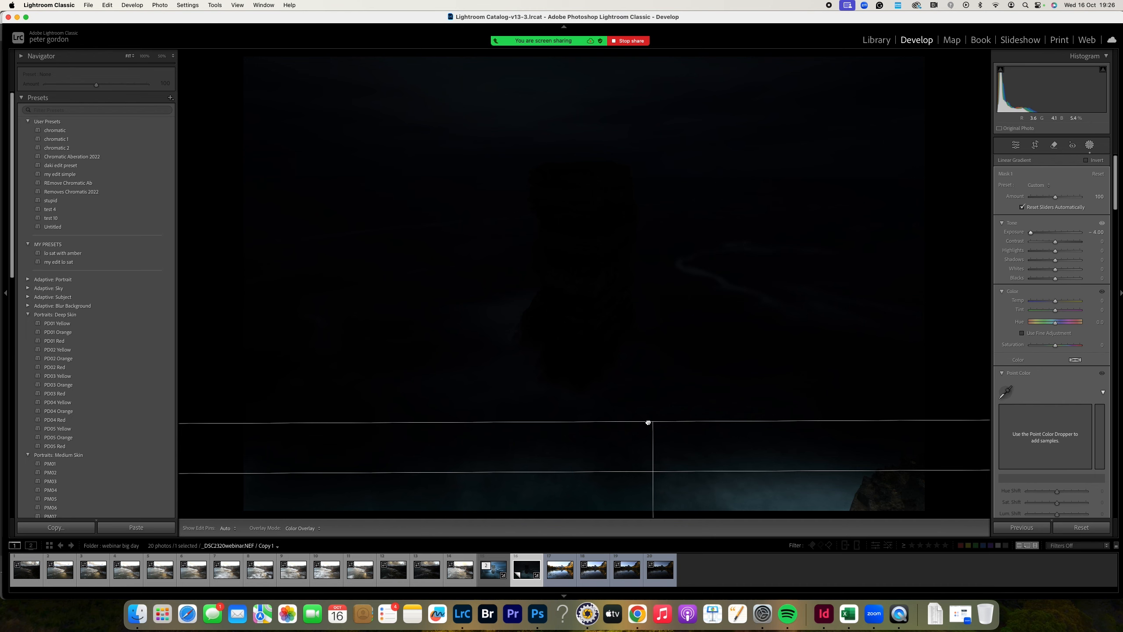
Undo the boundary changes to the linear gradient and delete its mask from the sea stack photo
{"action": "key", "text": "super+z"}
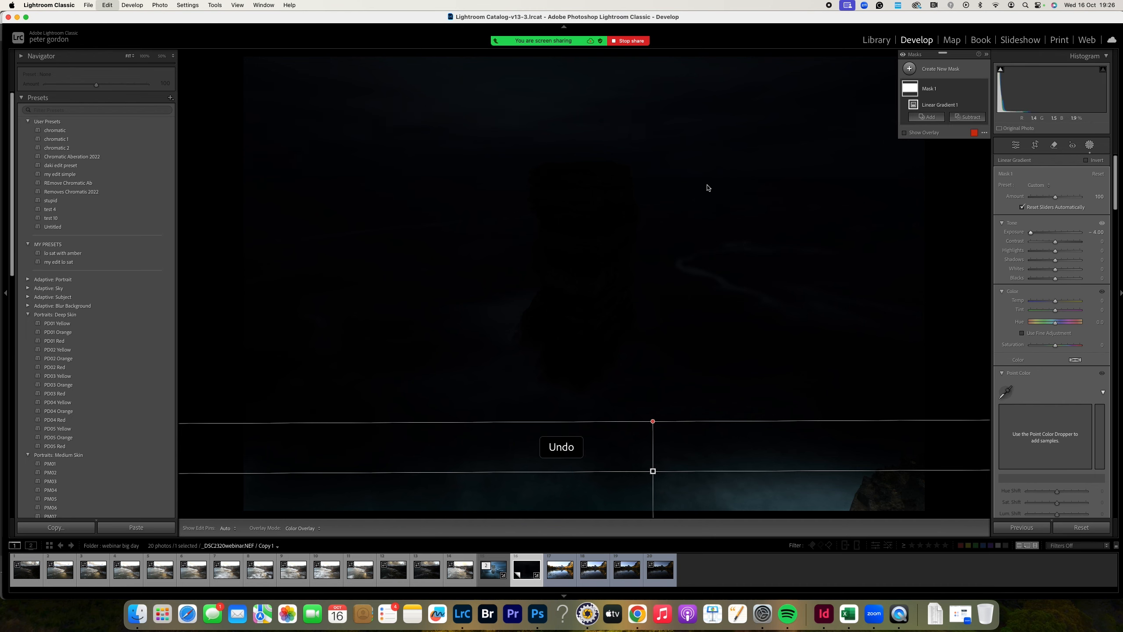
{"action": "key", "text": "super+z"}
{"action": "key", "text": "super+z"}
{"action": "key", "text": "super+z"}
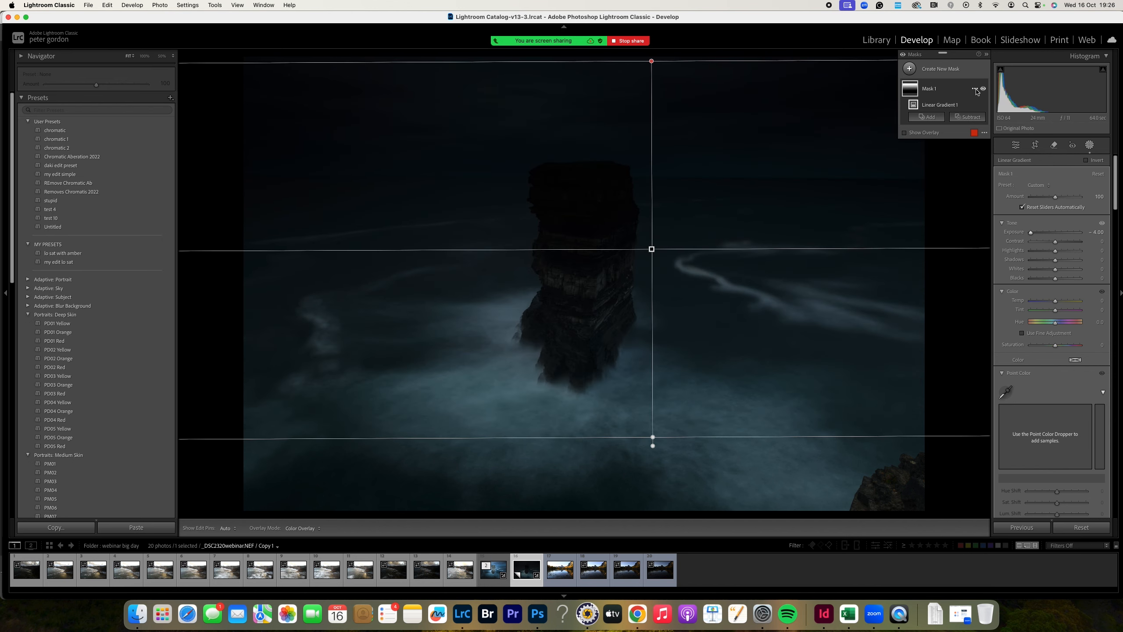
{"action": "left_click", "coordinate": [974, 89]}
{"action": "left_click", "coordinate": [1004, 166]}
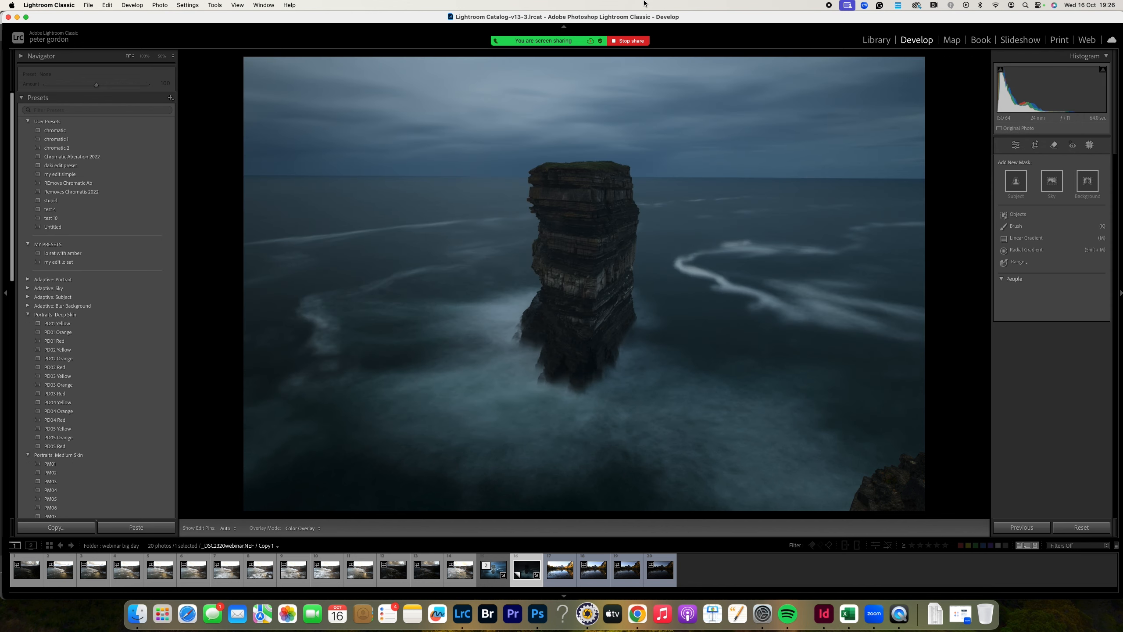
Add a Sky mask to the sea stack photo and intersect it with a linear gradient
{"action": "left_click", "coordinate": [1051, 180]}
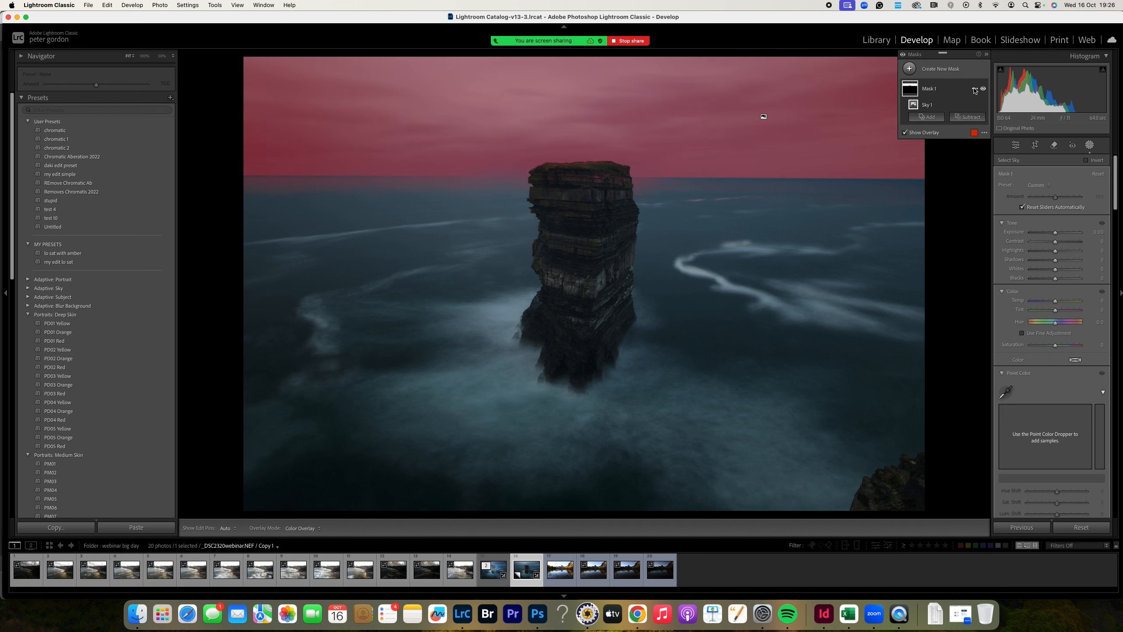
{"action": "left_click", "coordinate": [975, 90]}
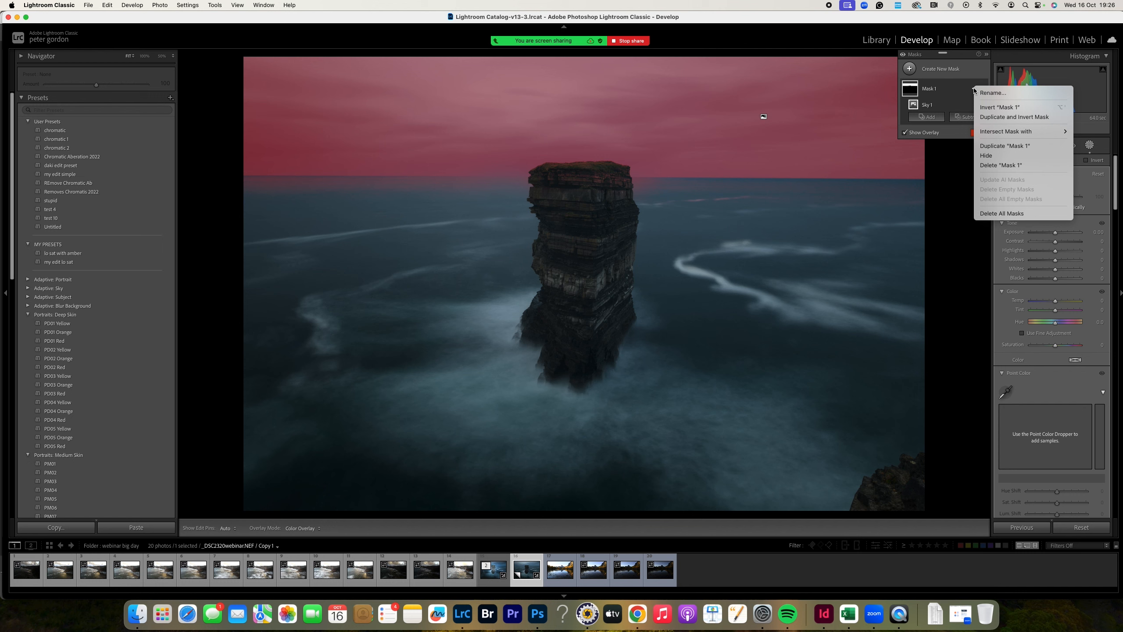
{"action": "mouse_move", "coordinate": [1000, 133]}
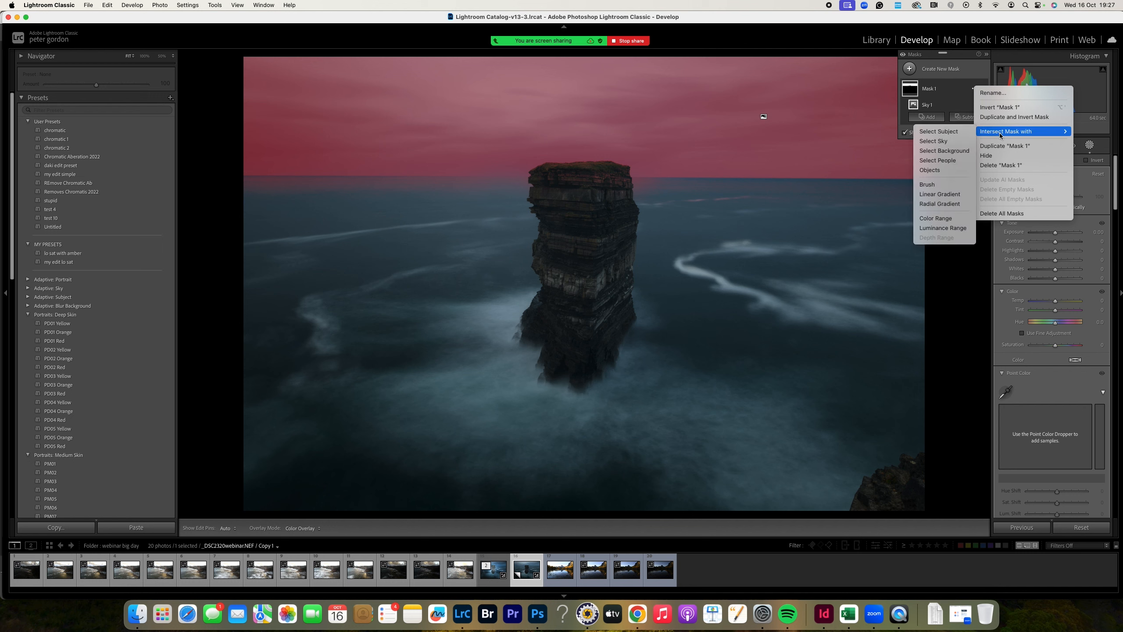
{"action": "left_click", "coordinate": [952, 198]}
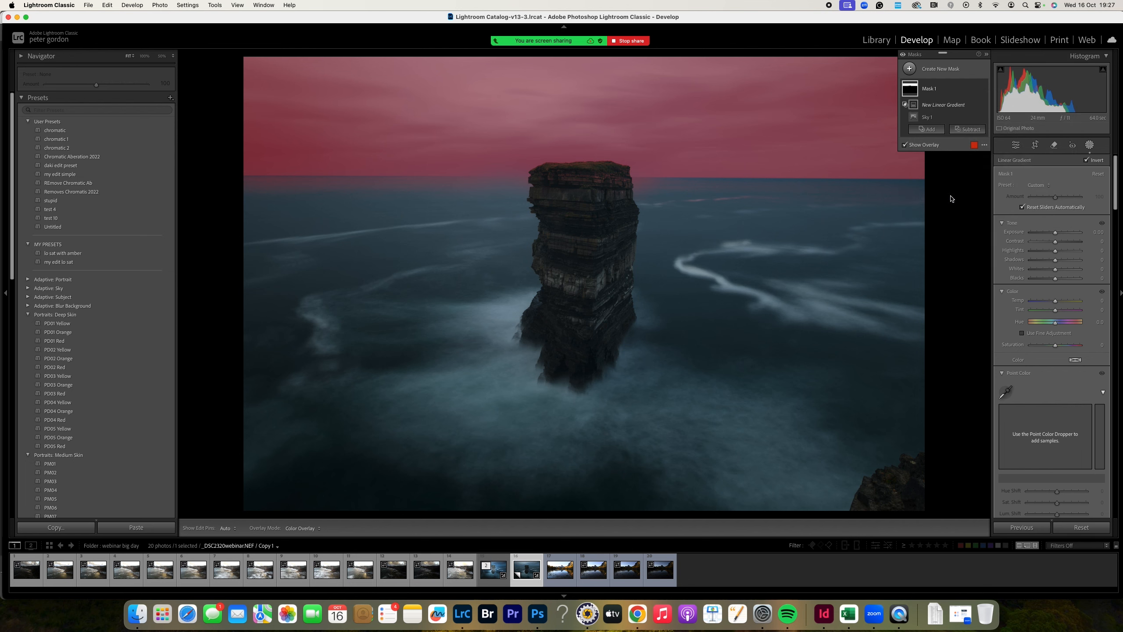
Place the intersecting gradient from the photo's top edge to just below the horizon and set the mask's Exposure to -0.89
{"action": "left_click_drag", "start_coordinate": [648, 57], "coordinate": [647, 491]}
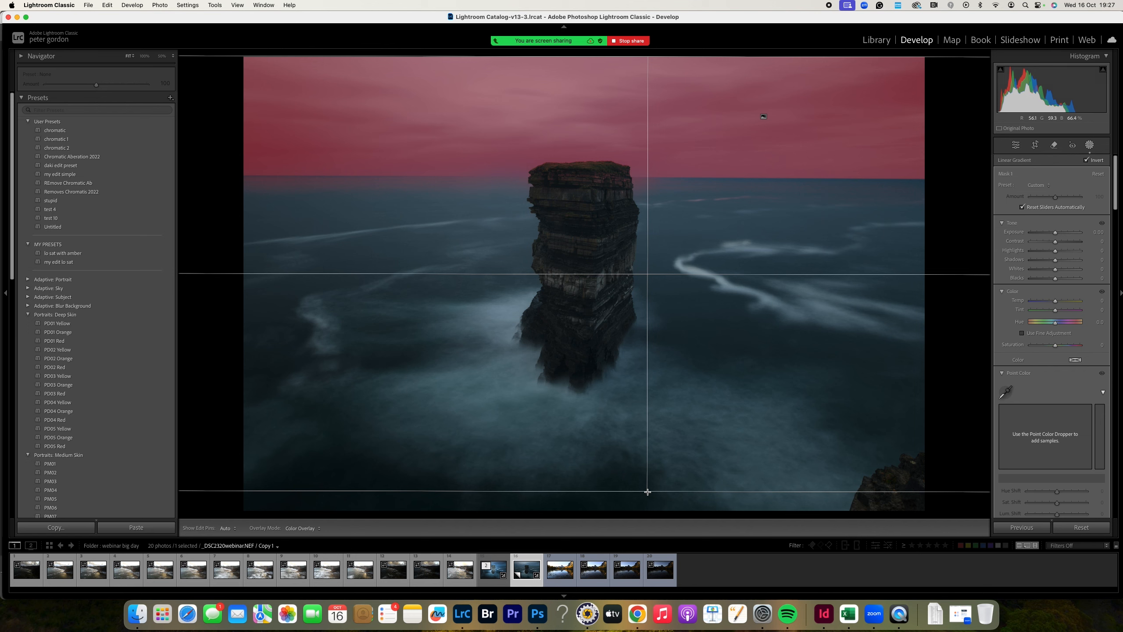
{"action": "left_click_drag", "start_coordinate": [647, 491], "coordinate": [648, 191]}
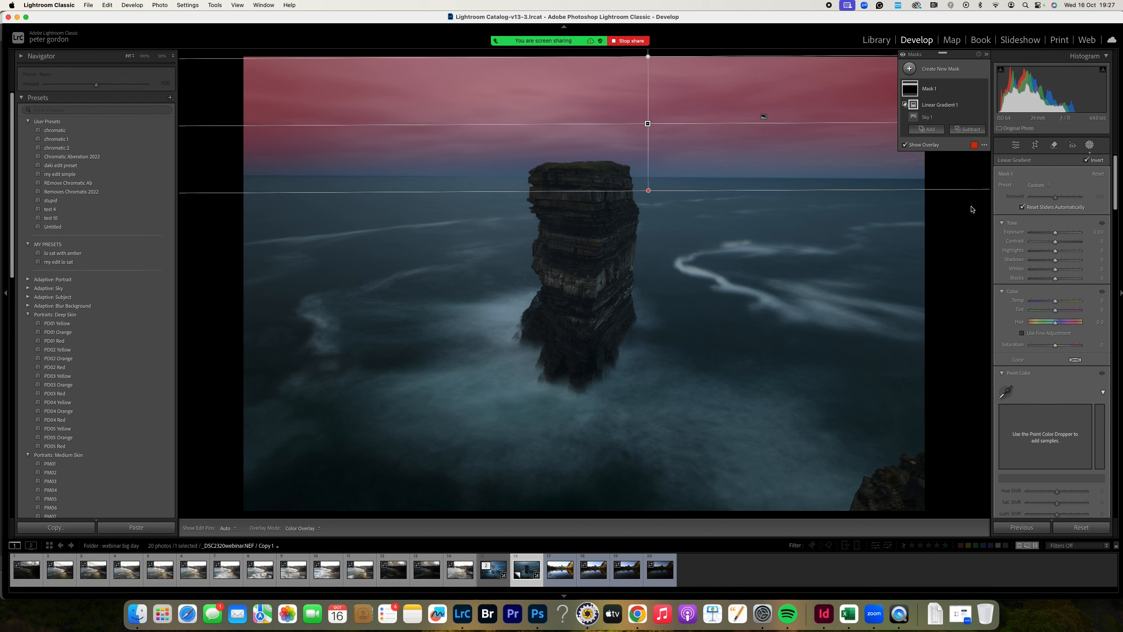
{"action": "left_click_drag", "start_coordinate": [1056, 235], "coordinate": [1052, 236]}
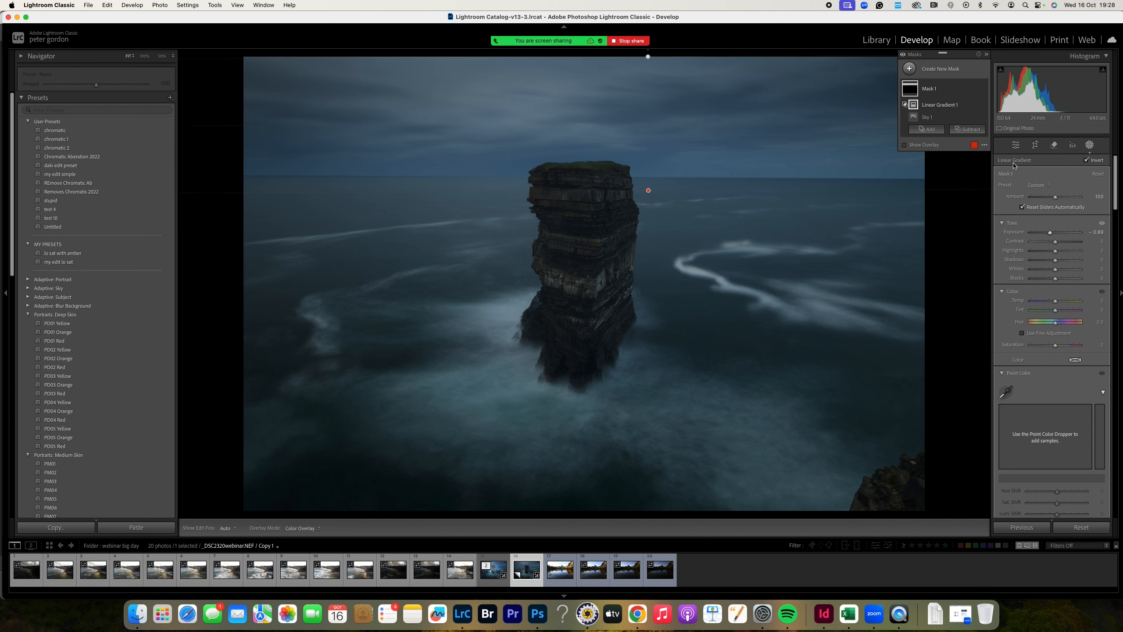
Add a second mask that selects the sea stack as the Subject
{"action": "left_click", "coordinate": [949, 72]}
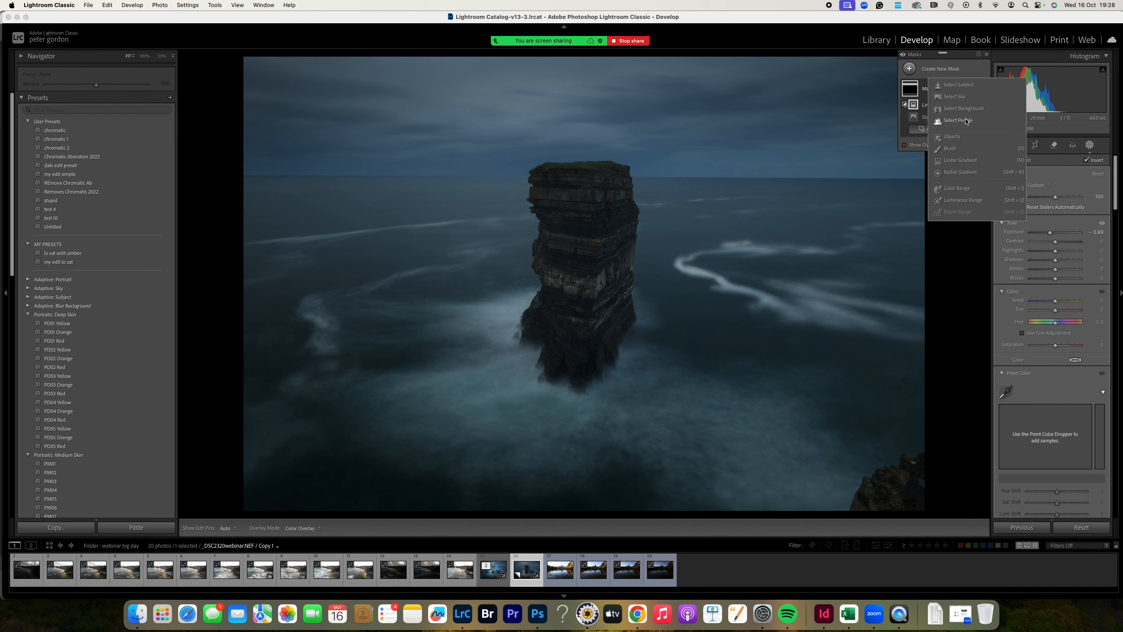
{"action": "left_click", "coordinate": [963, 86]}
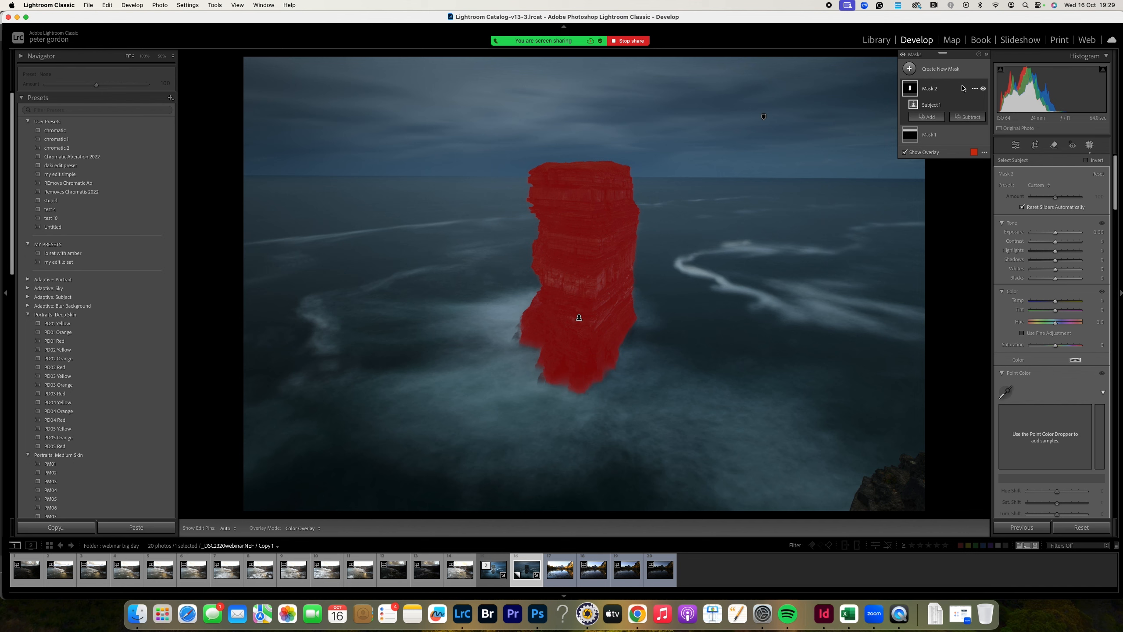
Try a Subject mask on the lake photo _DSC7827webinar.NEF and return to the sea stack copy to show its new-mask options
{"action": "left_click", "coordinate": [564, 581]}
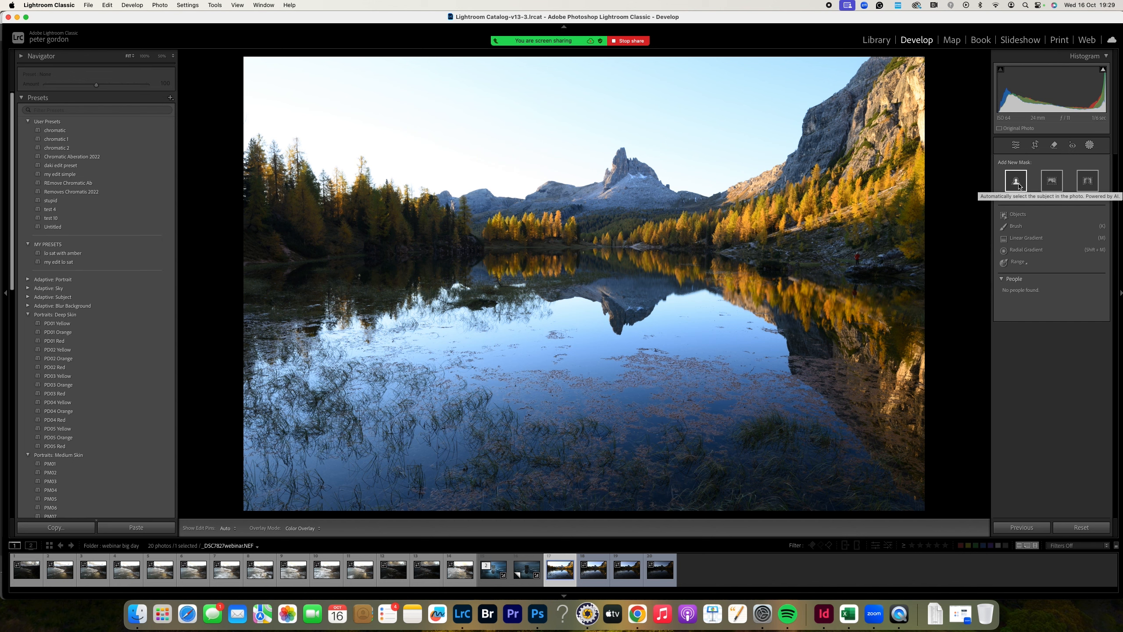
{"action": "left_click", "coordinate": [1016, 181]}
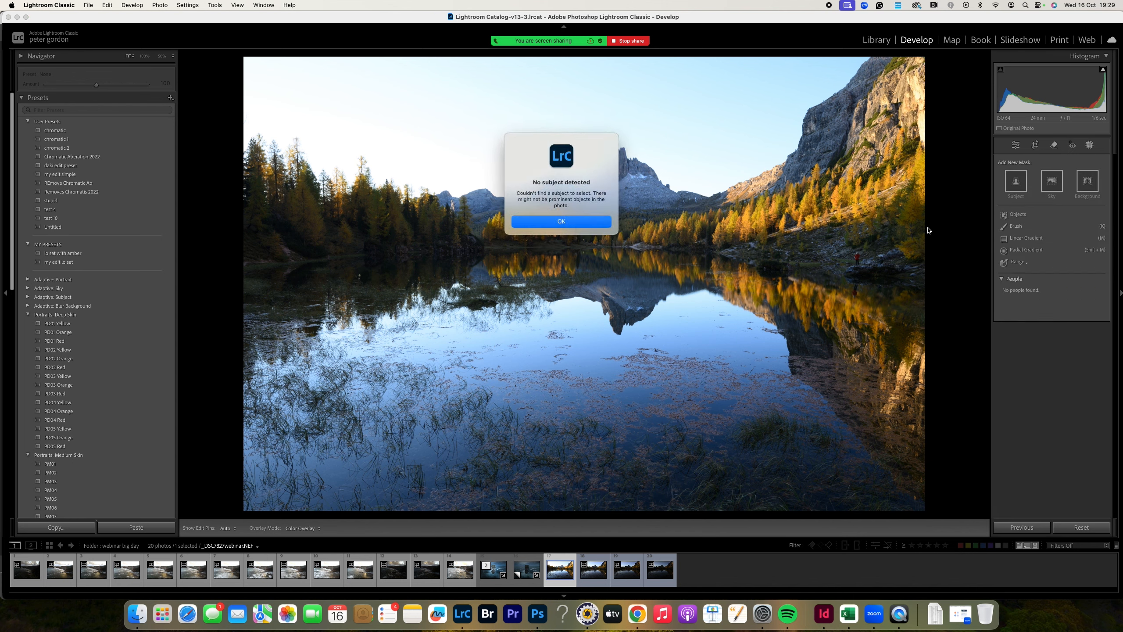
{"action": "left_click", "coordinate": [588, 222]}
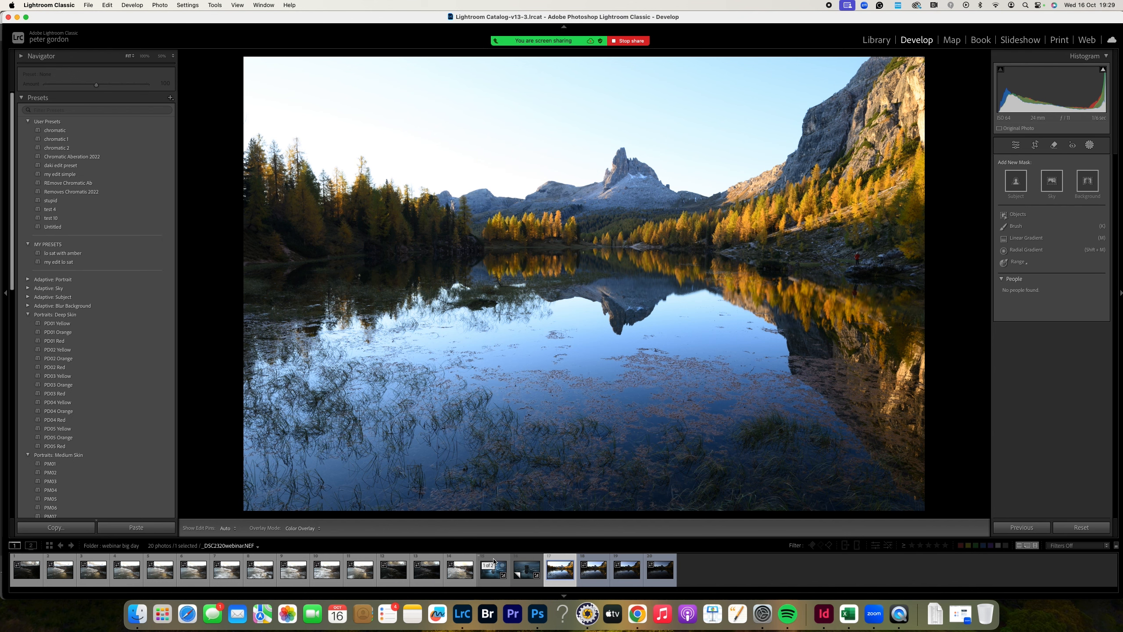
{"action": "left_click", "coordinate": [519, 581]}
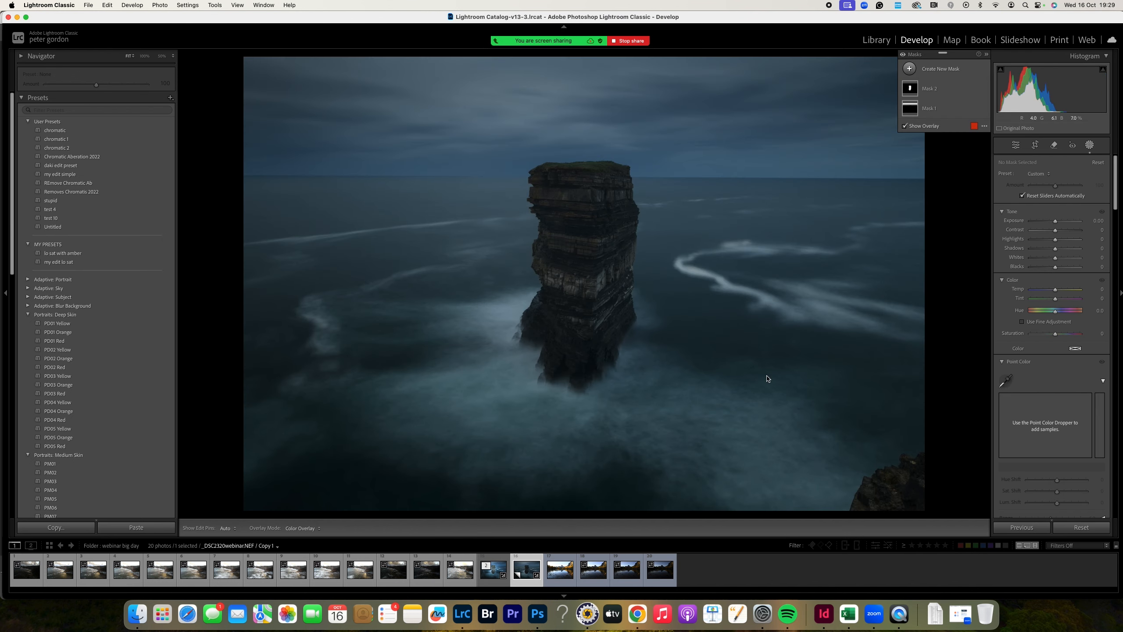
{"action": "left_click", "coordinate": [940, 70]}
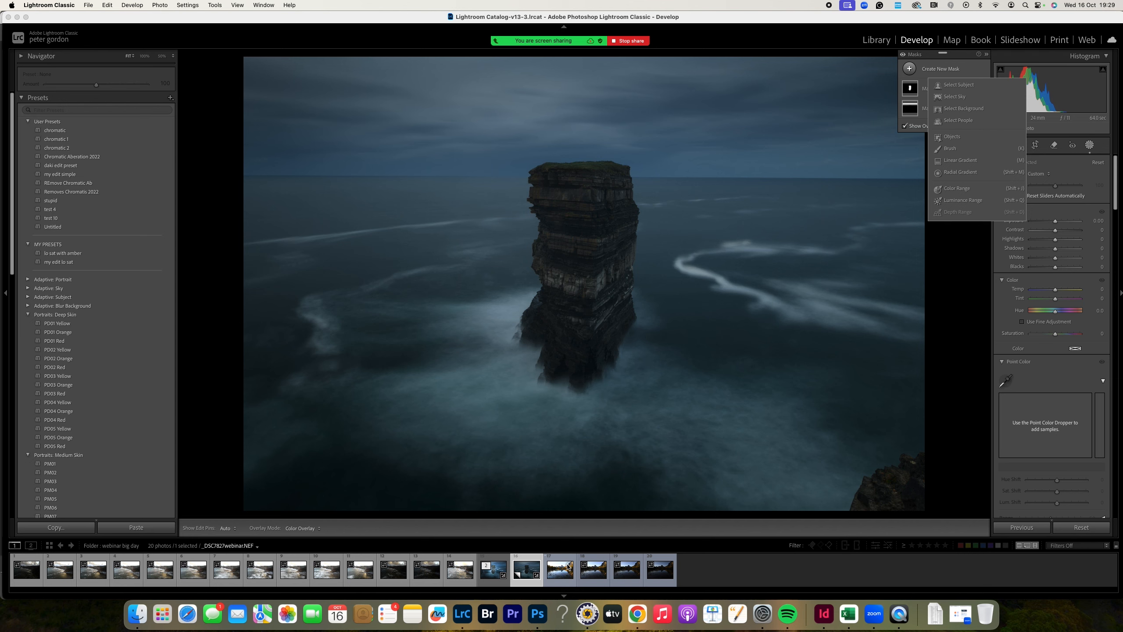
Create an Objects mask on the lake photo by painting with an enlarged brush over the treelines, right cliff and their reflections, and admit the waiting Zoom participant
{"action": "left_click", "coordinate": [559, 581]}
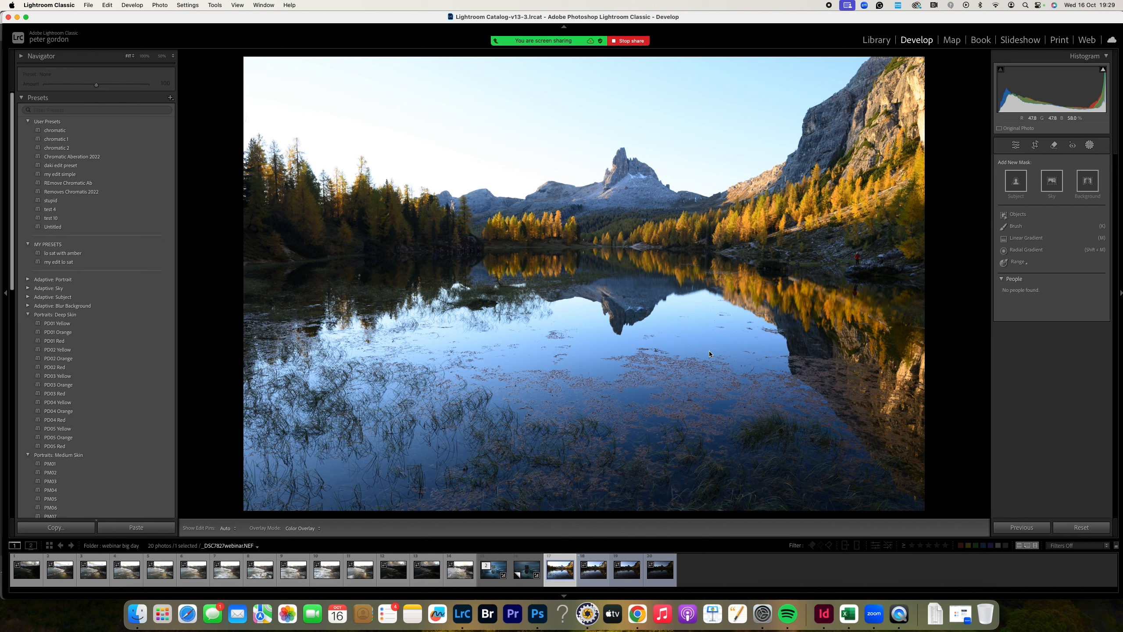
{"action": "left_click", "coordinate": [1019, 215]}
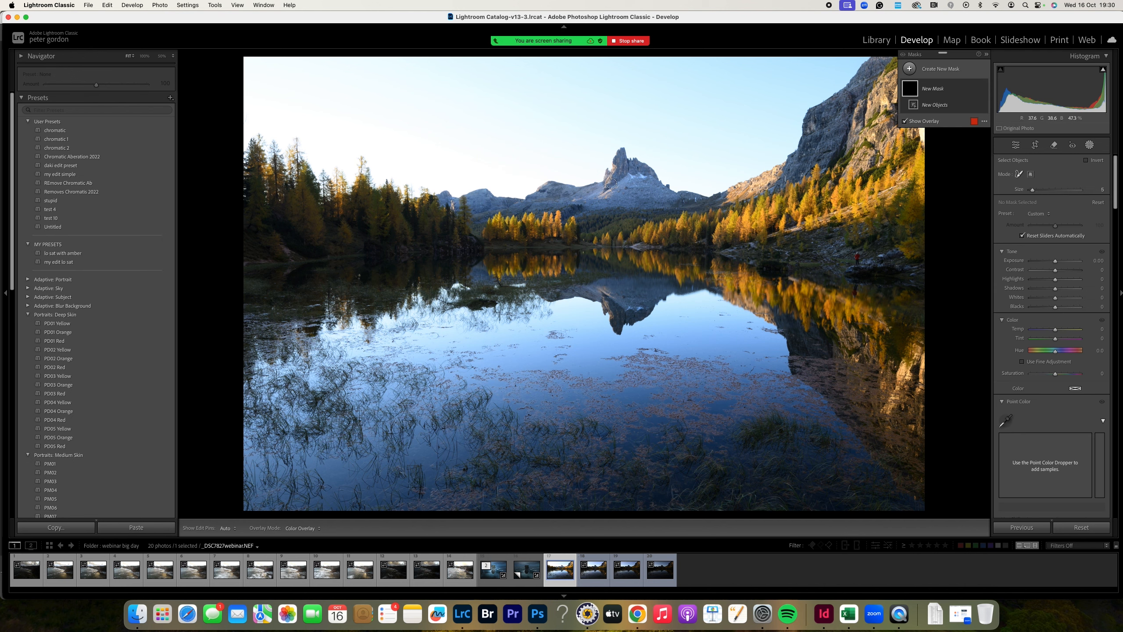
{"action": "key", "text": "bracketleft"}
{"action": "key", "text": "bracketright"}
{"action": "key", "text": "bracketright"}
{"action": "key", "text": "bracketright"}
{"action": "key", "text": "bracketright"}
{"action": "key", "text": "bracketright"}
{"action": "key", "text": "bracketright"}
{"action": "key", "text": "bracketright"}
{"action": "key", "text": "bracketright"}
{"action": "key", "text": "bracketright"}
{"action": "key", "text": "bracketright"}
{"action": "mouse_move", "coordinate": [254, 146]}
{"action": "left_mouse_down"}
{"action": "mouse_move", "coordinate": [269, 182]}
{"action": "mouse_move", "coordinate": [318, 176]}
{"action": "mouse_move", "coordinate": [447, 205]}
{"action": "mouse_move", "coordinate": [620, 181]}
{"action": "mouse_move", "coordinate": [624, 163]}
{"action": "mouse_move", "coordinate": [656, 166]}
{"action": "mouse_move", "coordinate": [707, 200]}
{"action": "mouse_move", "coordinate": [765, 172]}
{"action": "mouse_move", "coordinate": [907, 57]}
{"action": "mouse_move", "coordinate": [940, 86]}
{"action": "mouse_move", "coordinate": [918, 183]}
{"action": "mouse_move", "coordinate": [905, 386]}
{"action": "mouse_move", "coordinate": [918, 476]}
{"action": "mouse_move", "coordinate": [902, 480]}
{"action": "mouse_move", "coordinate": [746, 301]}
{"action": "mouse_move", "coordinate": [642, 275]}
{"action": "mouse_move", "coordinate": [615, 322]}
{"action": "mouse_move", "coordinate": [537, 299]}
{"action": "mouse_move", "coordinate": [401, 305]}
{"action": "mouse_move", "coordinate": [241, 336]}
{"action": "mouse_move", "coordinate": [231, 360]}
{"action": "mouse_move", "coordinate": [245, 227]}
{"action": "mouse_move", "coordinate": [242, 164]}
{"action": "left_mouse_up"}
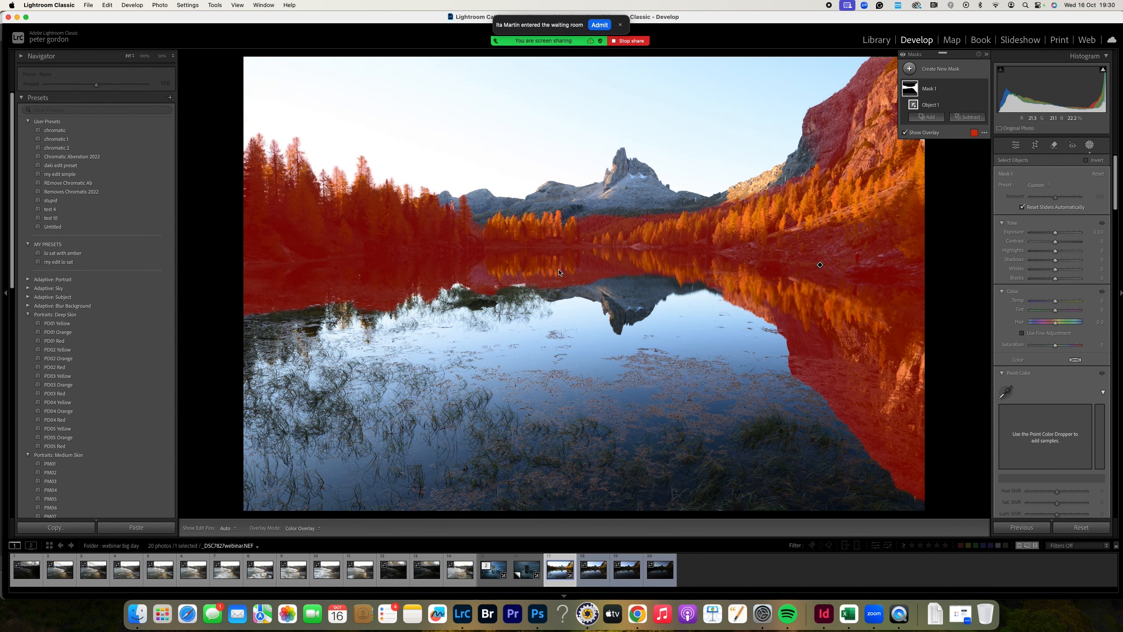
{"action": "left_click", "coordinate": [600, 24]}
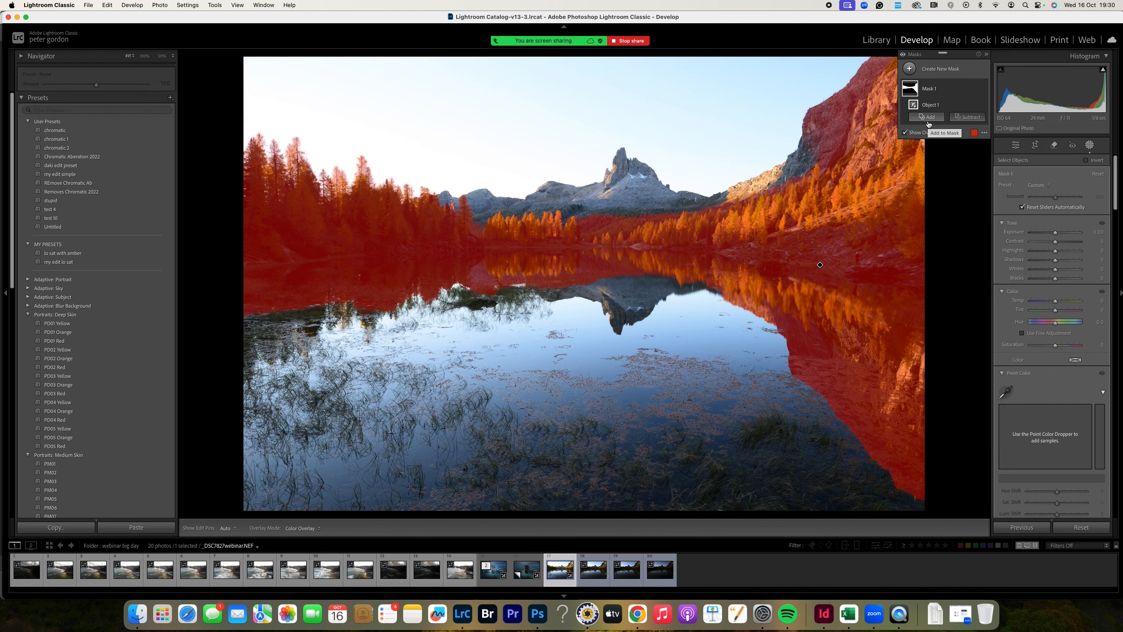
Add the distant mountain range to the mask with an Objects selection painted along the peaks
{"action": "mouse_move", "coordinate": [930, 108]}
{"action": "left_click", "coordinate": [929, 118]}
{"action": "left_click", "coordinate": [939, 188]}
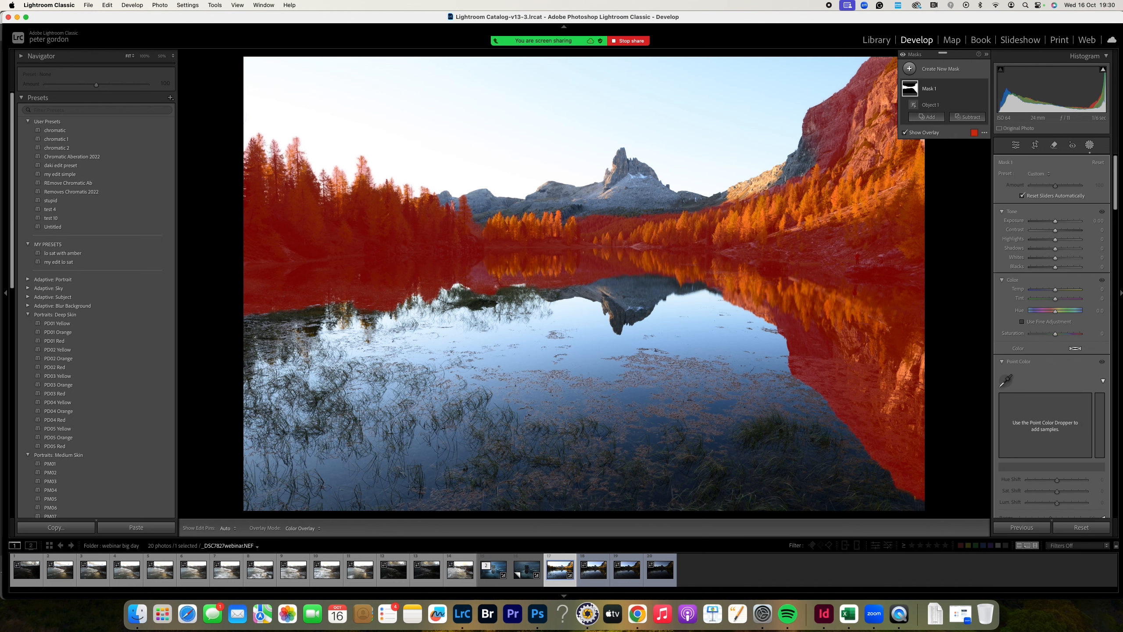
{"action": "mouse_move", "coordinate": [447, 200]}
{"action": "left_mouse_down"}
{"action": "mouse_move", "coordinate": [485, 208]}
{"action": "mouse_move", "coordinate": [603, 163]}
{"action": "mouse_move", "coordinate": [684, 186]}
{"action": "mouse_move", "coordinate": [784, 160]}
{"action": "mouse_move", "coordinate": [768, 185]}
{"action": "mouse_move", "coordinate": [711, 201]}
{"action": "mouse_move", "coordinate": [500, 218]}
{"action": "left_mouse_up"}
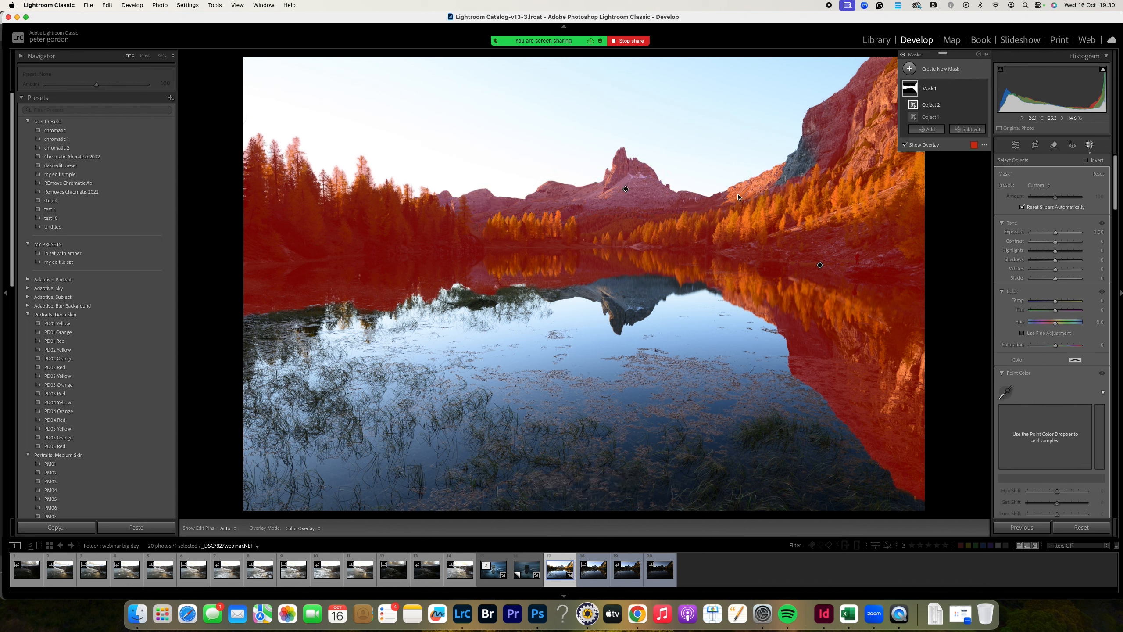
Add the mountain's reflection in the lake to the mask with another Objects selection
{"action": "left_click", "coordinate": [932, 130]}
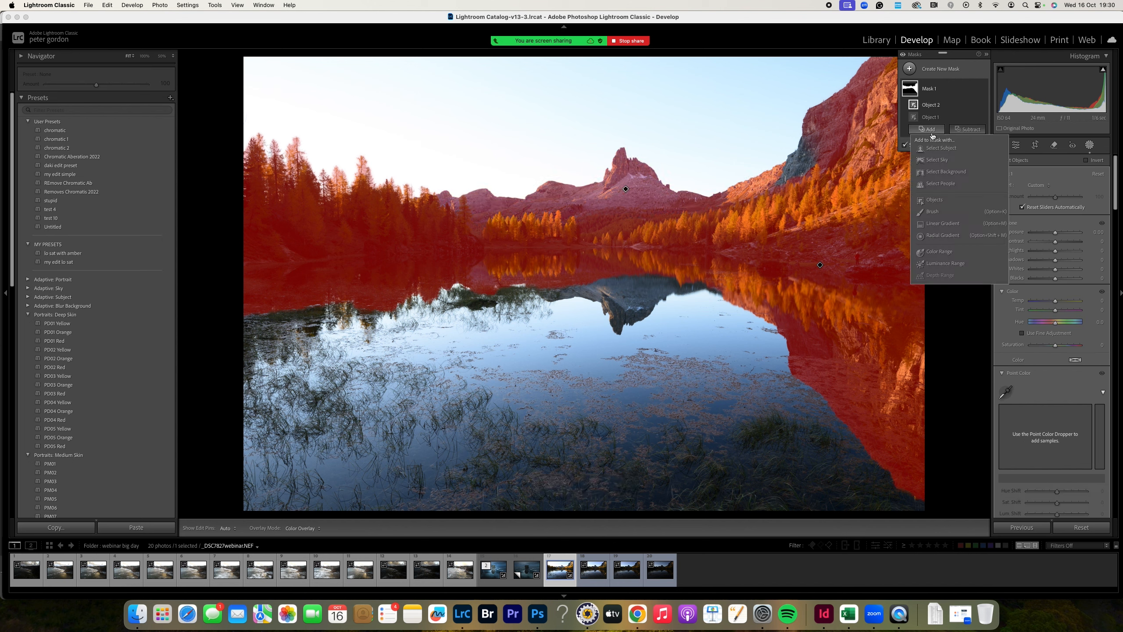
{"action": "left_click", "coordinate": [935, 200]}
{"action": "mouse_move", "coordinate": [539, 284]}
{"action": "left_mouse_down"}
{"action": "mouse_move", "coordinate": [585, 293]}
{"action": "mouse_move", "coordinate": [615, 323]}
{"action": "mouse_move", "coordinate": [682, 289]}
{"action": "mouse_move", "coordinate": [666, 270]}
{"action": "mouse_move", "coordinate": [595, 277]}
{"action": "mouse_move", "coordinate": [628, 298]}
{"action": "mouse_move", "coordinate": [728, 295]}
{"action": "left_mouse_up"}
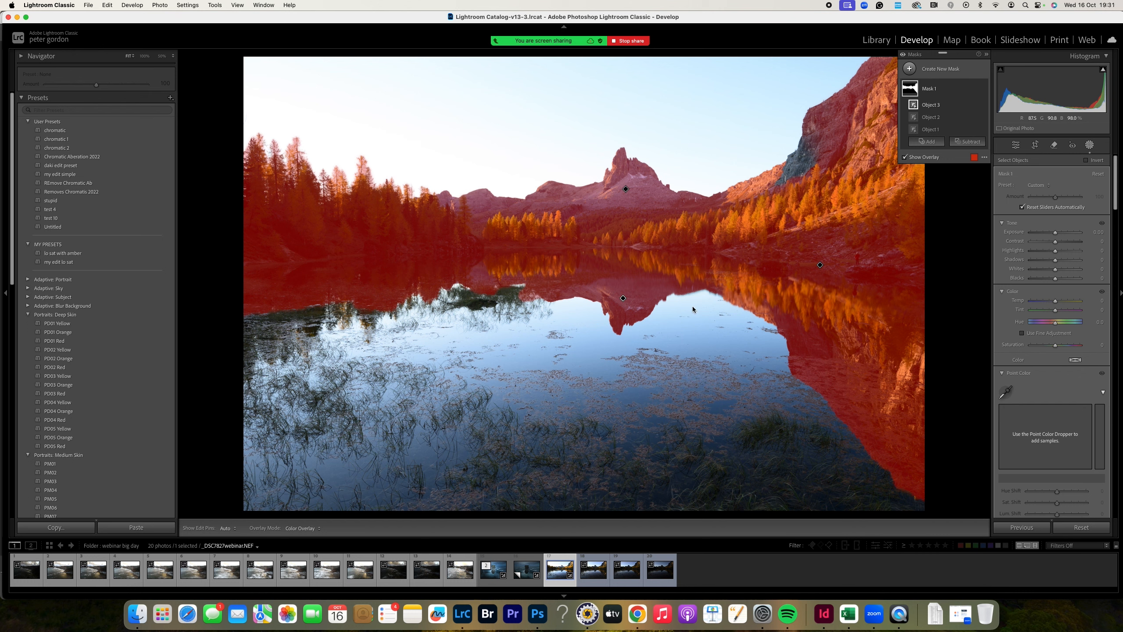
Set the lake photo mask's Temp to 31, Shadows to 28 and Exposure to 0.81
{"action": "left_click", "coordinate": [1055, 302]}
{"action": "left_click_drag", "start_coordinate": [1056, 301], "coordinate": [1063, 301]}
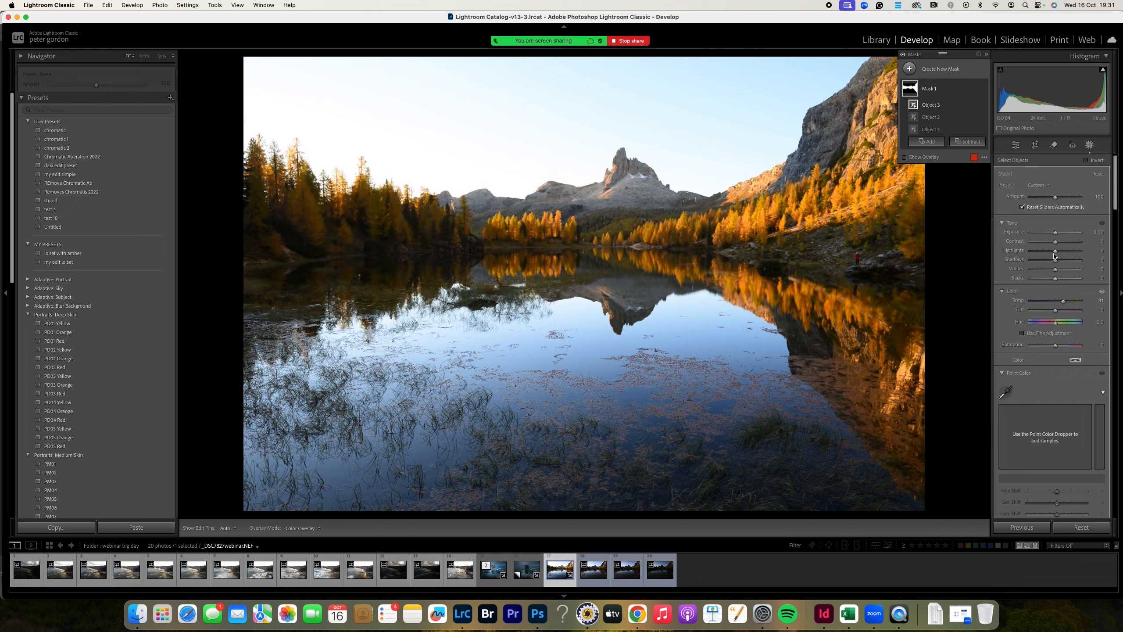
{"action": "left_click_drag", "start_coordinate": [1055, 260], "coordinate": [1064, 261]}
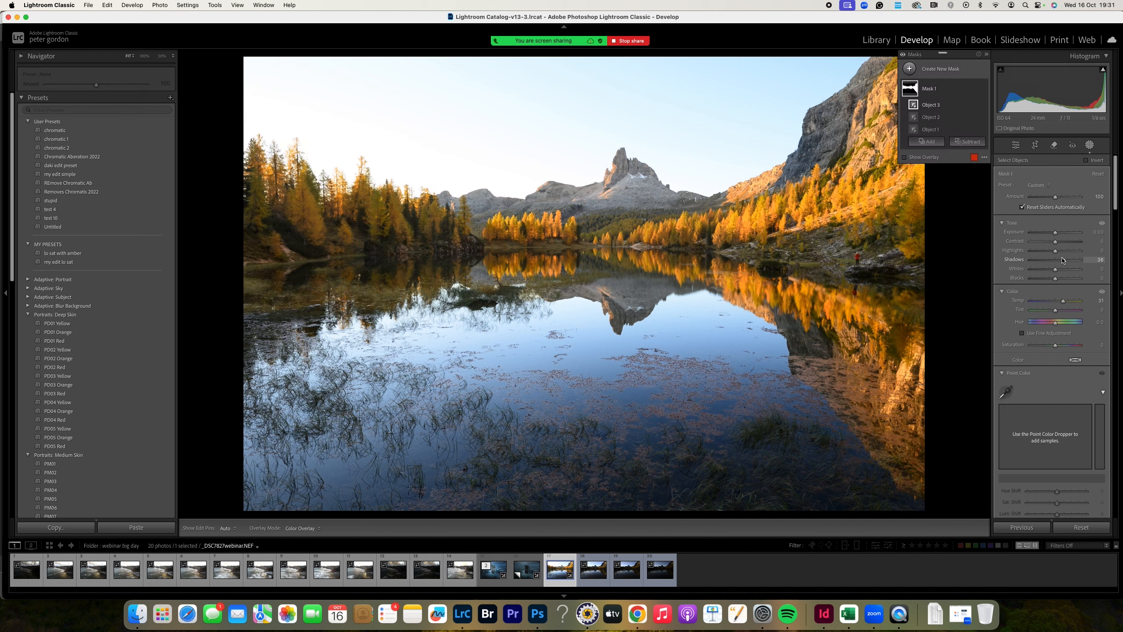
{"action": "left_click_drag", "start_coordinate": [1063, 260], "coordinate": [1062, 261]}
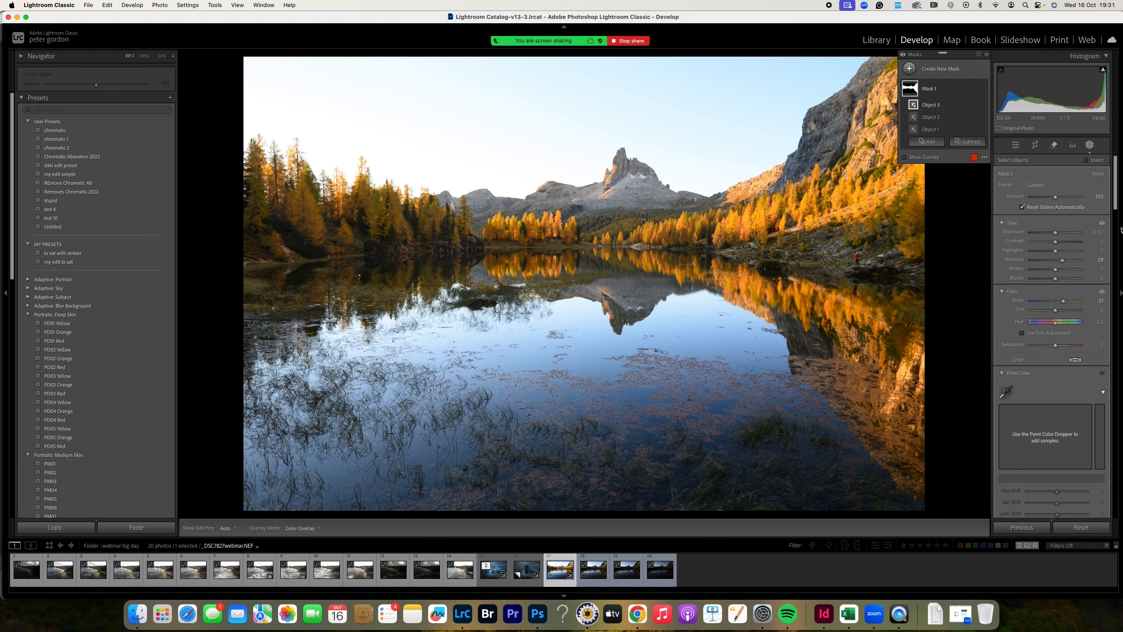
{"action": "left_click_drag", "start_coordinate": [1055, 232], "coordinate": [1062, 235]}
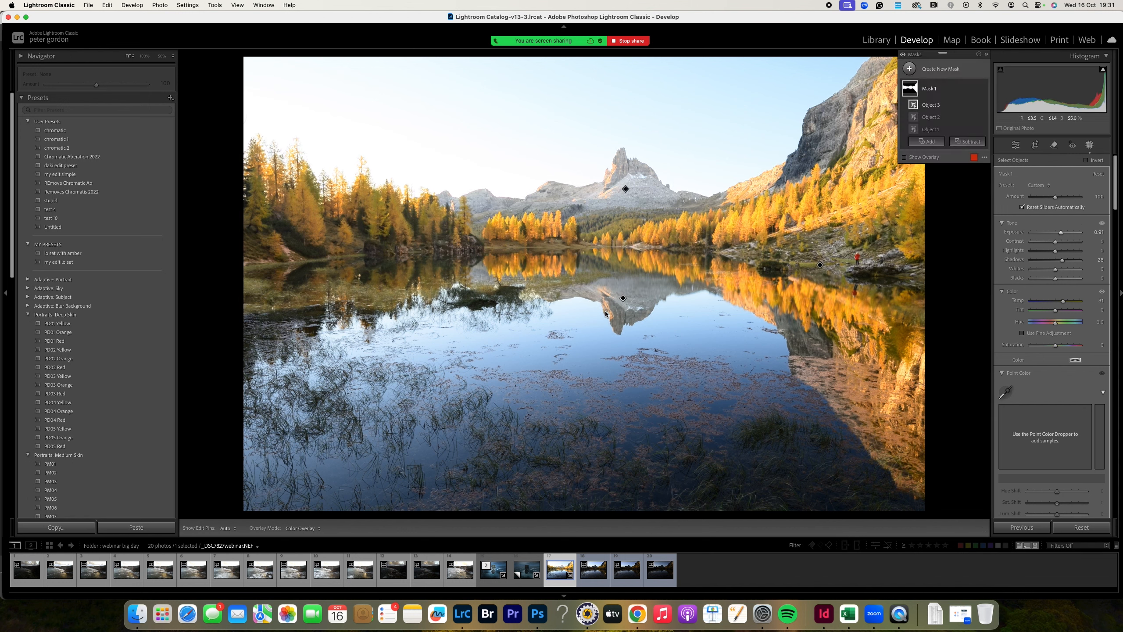
Examine the masked mountain, treeline and cliff reflections in the lake photo up close for edge quality
{"action": "left_click", "coordinate": [146, 57]}
{"action": "scroll", "coordinate": [511, 232], "scroll_direction": "down", "scroll_amount": 5}
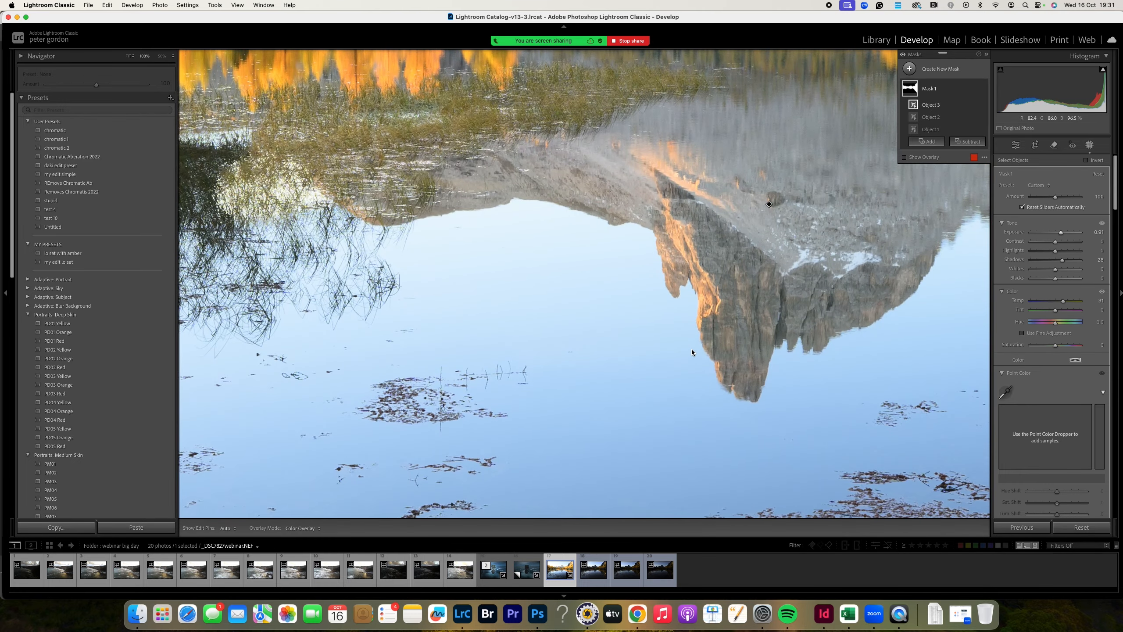
{"action": "scroll", "coordinate": [827, 330], "scroll_direction": "right", "scroll_amount": 6}
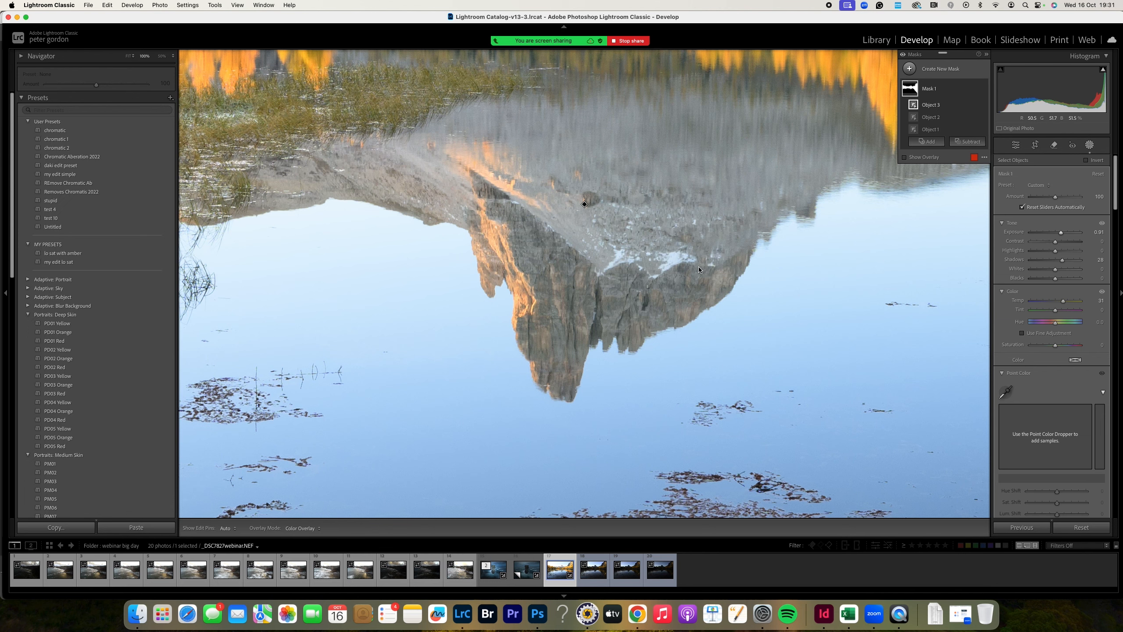
{"action": "scroll", "coordinate": [699, 269], "scroll_direction": "right", "scroll_amount": 10}
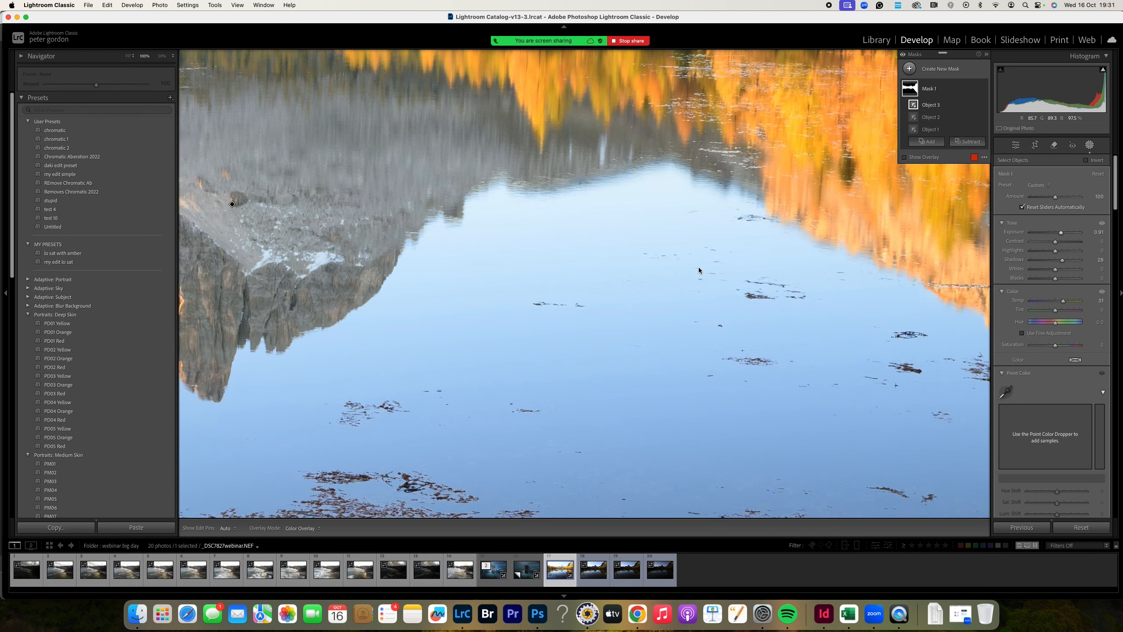
{"action": "scroll", "coordinate": [697, 269], "scroll_direction": "down", "scroll_amount": 4}
{"action": "scroll", "coordinate": [696, 269], "scroll_direction": "right", "scroll_amount": 3}
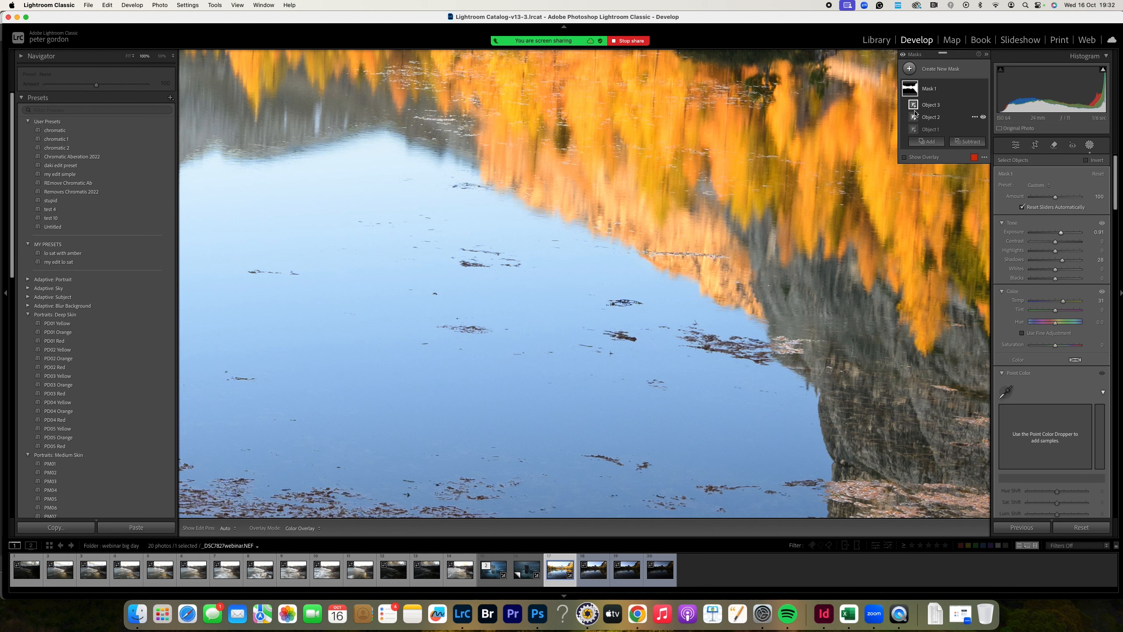
{"action": "left_click", "coordinate": [128, 58]}
Open the virtual copy of the sea stack photo
{"action": "left_click", "coordinate": [526, 569]}
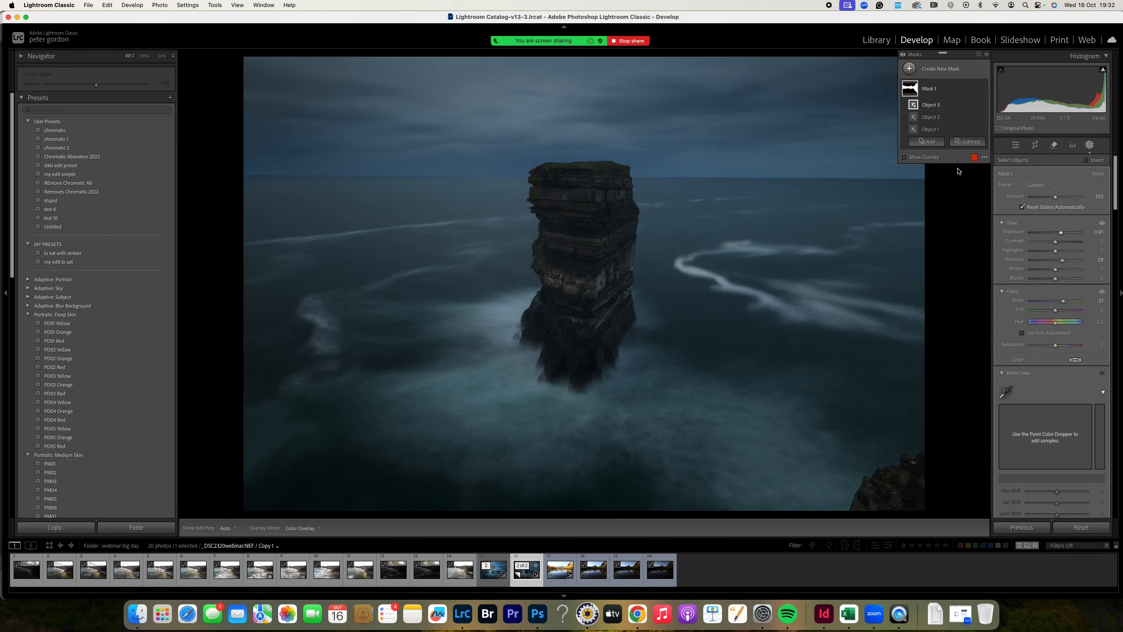
Try a diagonal linear gradient mask over the upper-left corner of the sea stack photo and undo it
{"action": "left_click", "coordinate": [940, 69]}
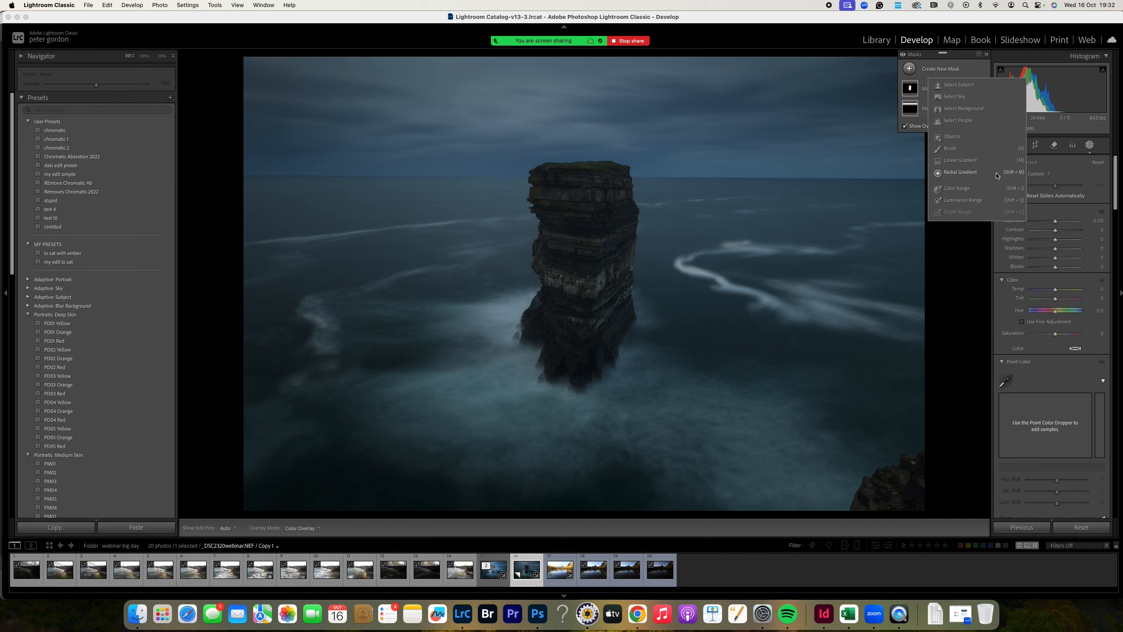
{"action": "left_click", "coordinate": [960, 161]}
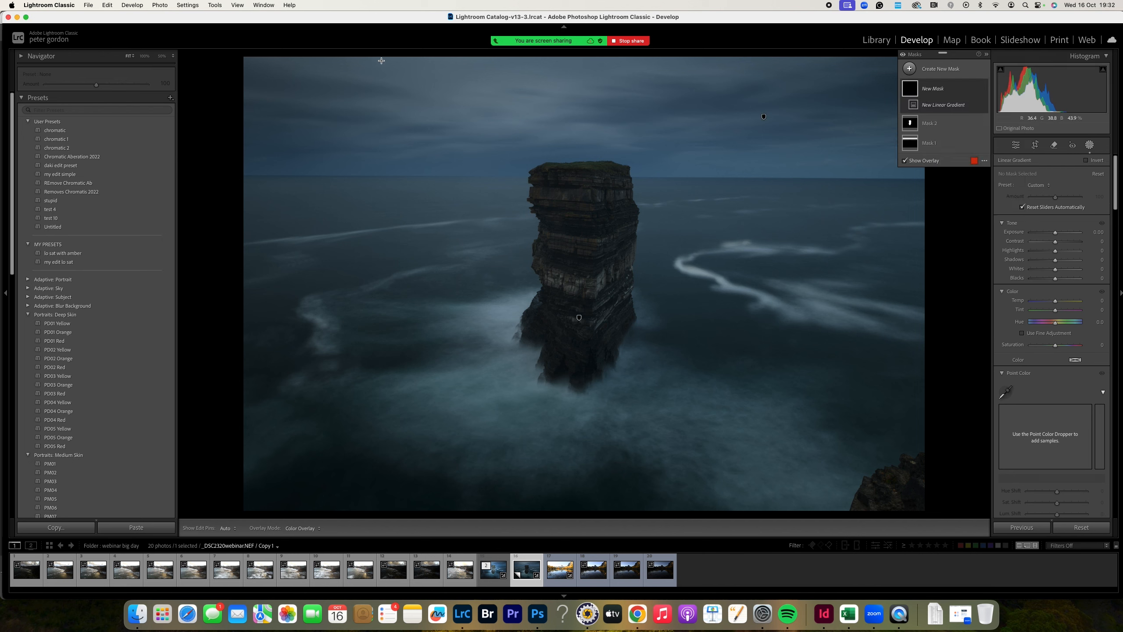
{"action": "left_click_drag", "start_coordinate": [350, 62], "coordinate": [470, 180]}
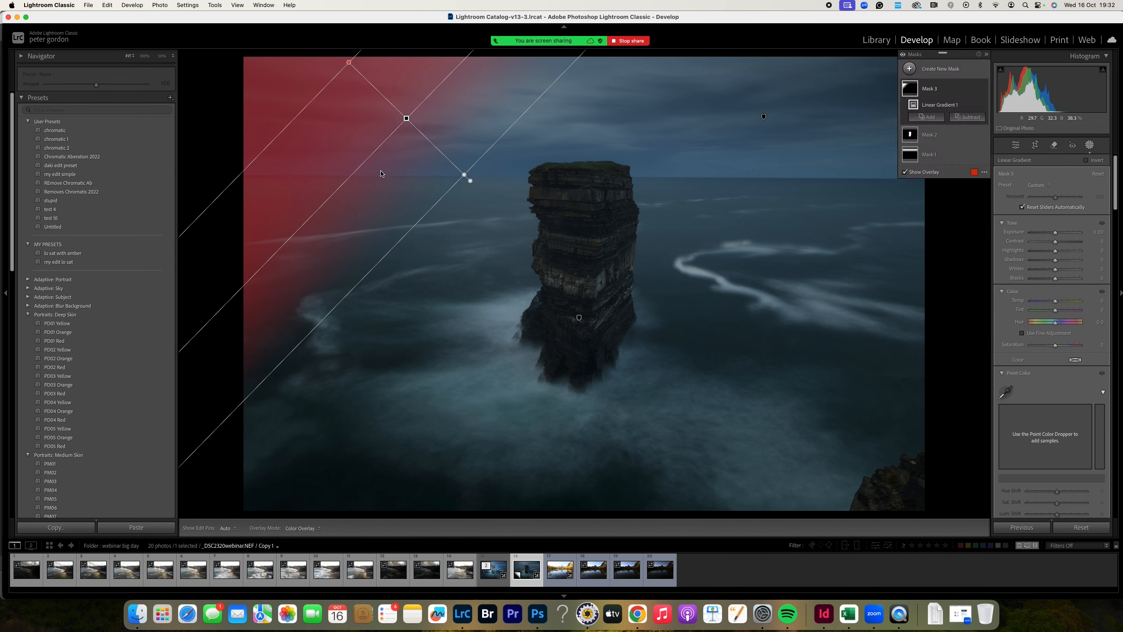
{"action": "key", "text": "super+z"}
{"action": "key", "text": "super+z"}
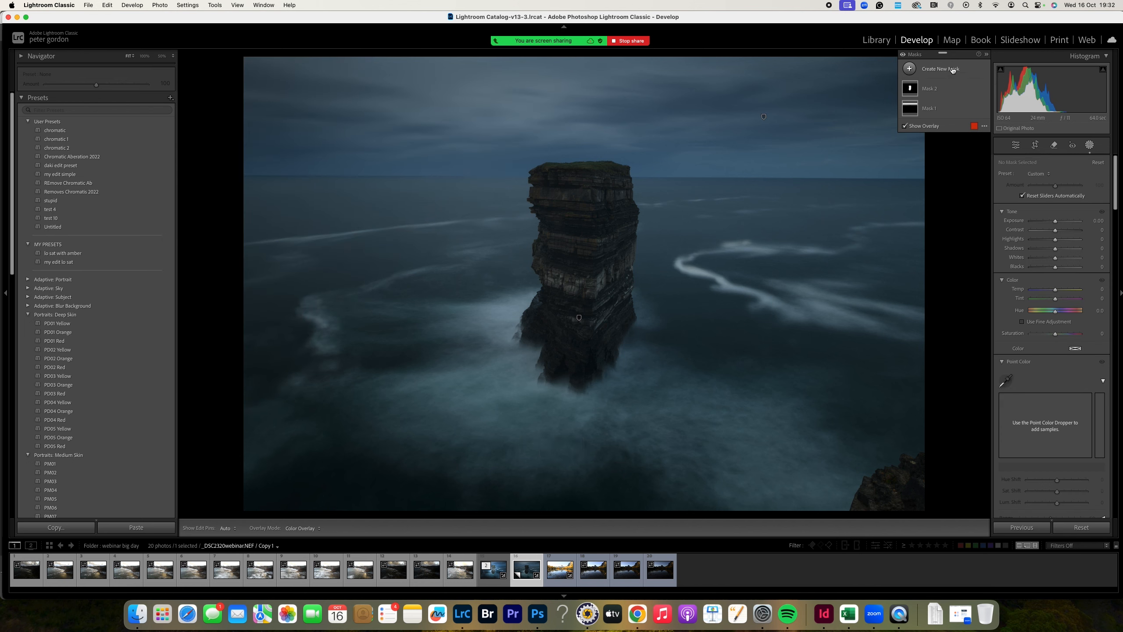
Add a large radial gradient mask centred on the sea stack with Feather 100 and raise its Exposure
{"action": "left_click", "coordinate": [909, 69]}
{"action": "left_click", "coordinate": [973, 176]}
{"action": "left_click_drag", "start_coordinate": [562, 232], "coordinate": [825, 426]}
{"action": "left_click_drag", "start_coordinate": [561, 231], "coordinate": [604, 271]}
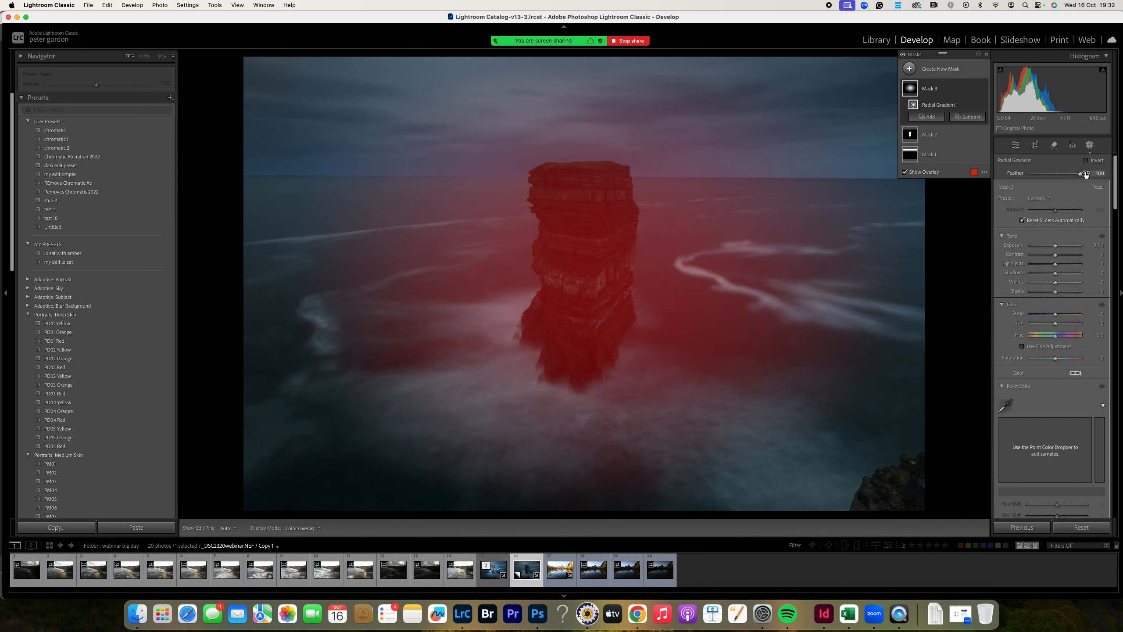
{"action": "mouse_move", "coordinate": [1080, 173]}
{"action": "left_mouse_down"}
{"action": "mouse_move", "coordinate": [1064, 175]}
{"action": "mouse_move", "coordinate": [1081, 173]}
{"action": "left_mouse_up"}
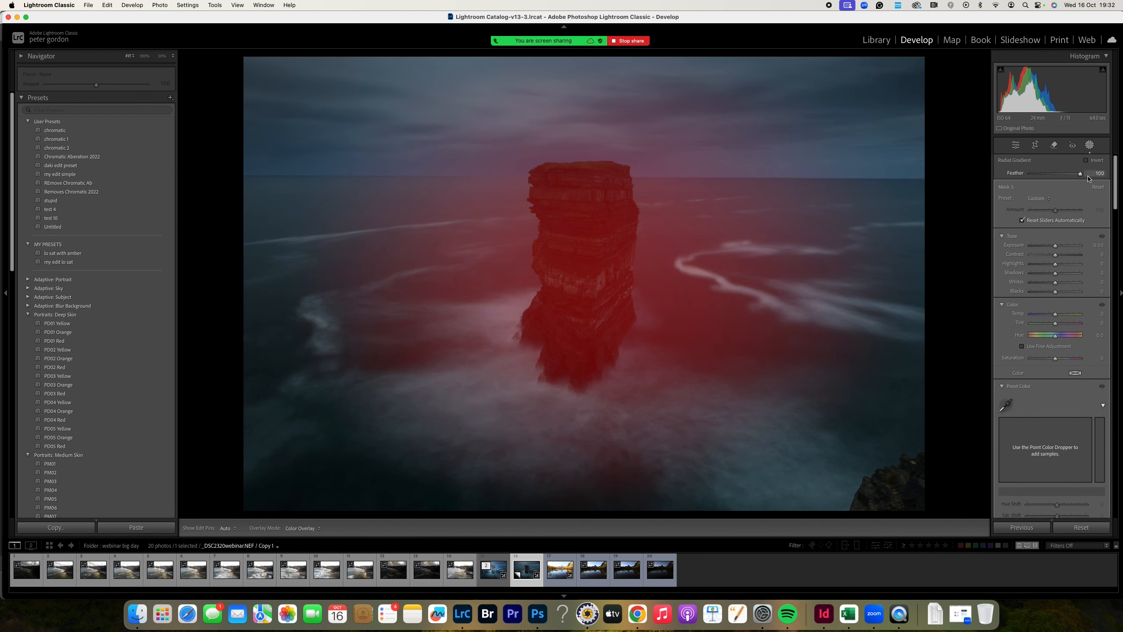
{"action": "left_click_drag", "start_coordinate": [1055, 248], "coordinate": [1062, 245]}
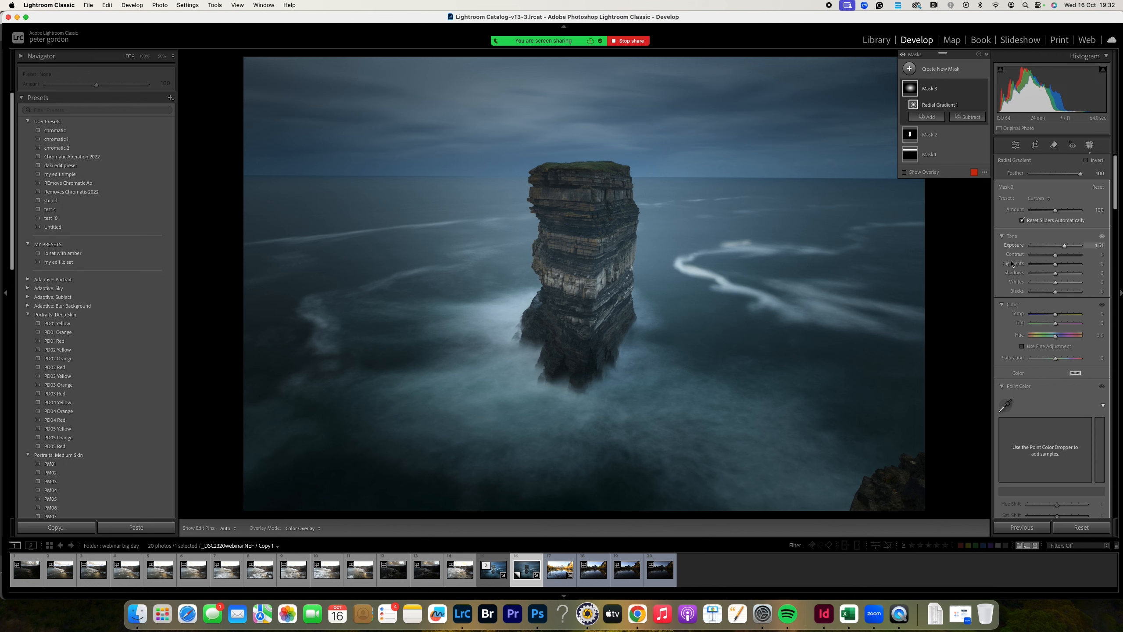
Reset the lake photo's edits and place a wide radial gradient mask over the shaded treeline on the left shore
{"action": "left_click", "coordinate": [555, 574]}
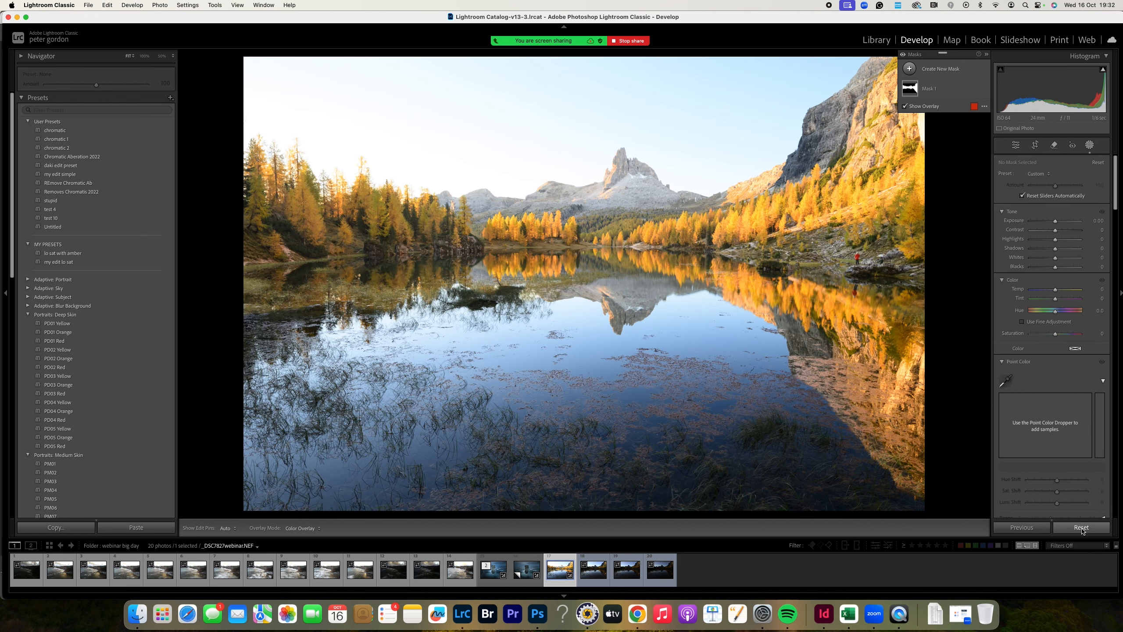
{"action": "left_click", "coordinate": [1081, 527]}
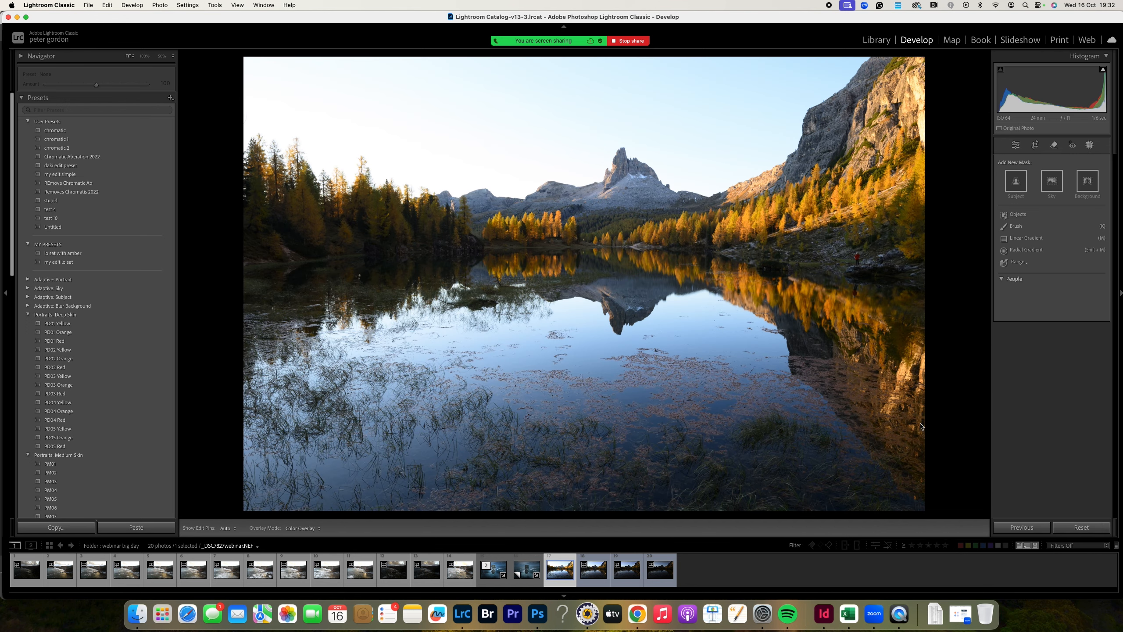
{"action": "left_click", "coordinate": [1026, 249]}
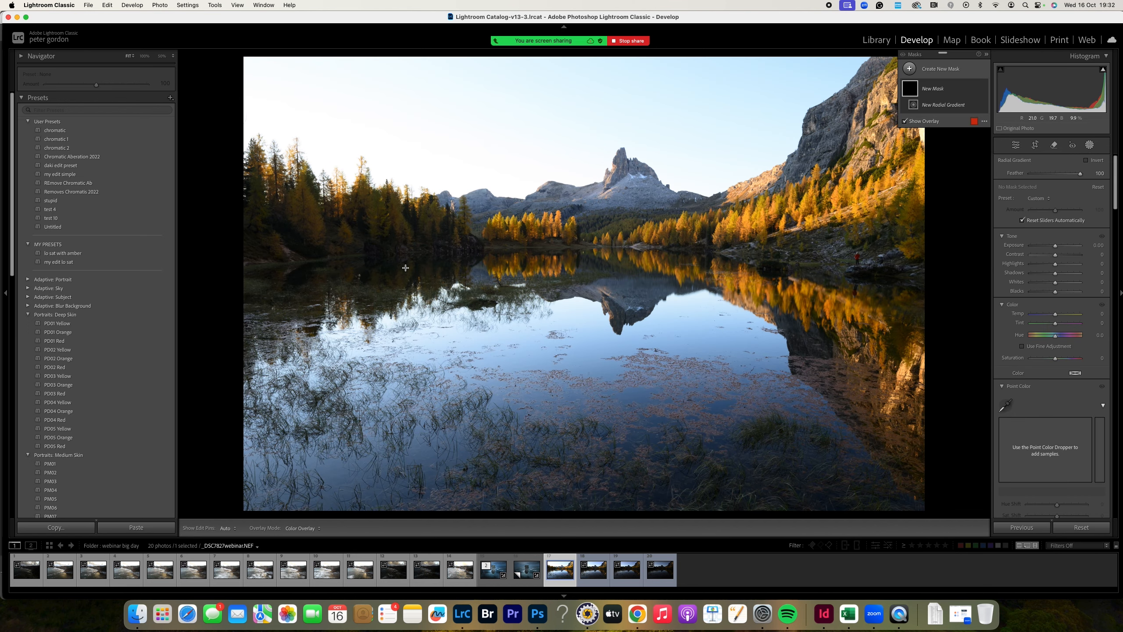
{"action": "left_click_drag", "start_coordinate": [346, 237], "coordinate": [548, 291]}
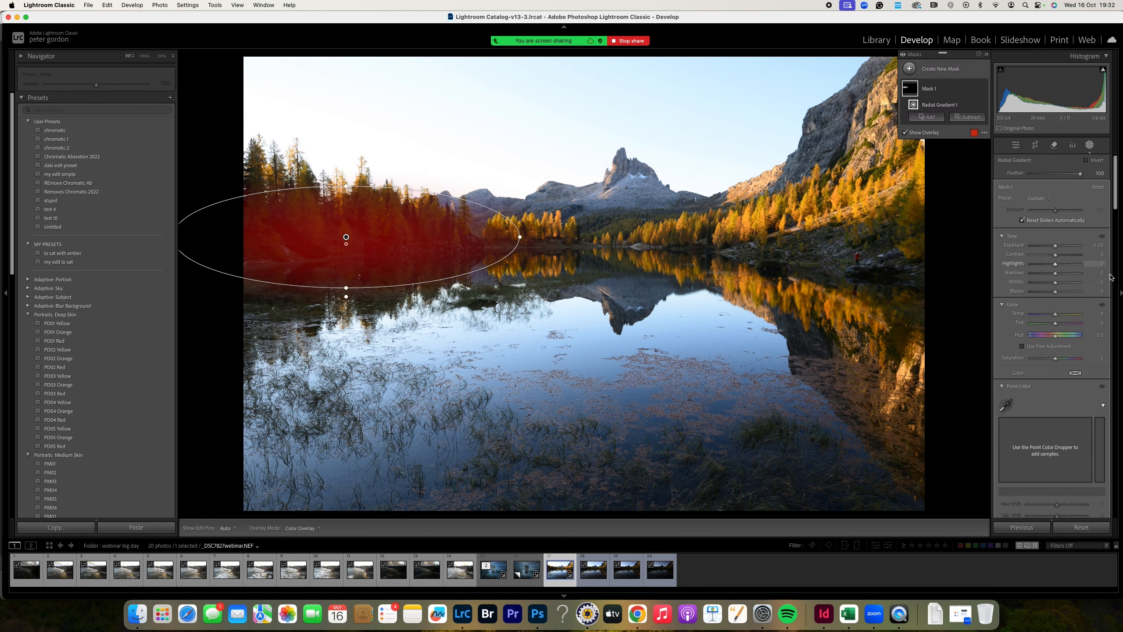
{"action": "mouse_move", "coordinate": [380, 219]}
{"action": "left_click_drag", "start_coordinate": [346, 237], "coordinate": [344, 243]}
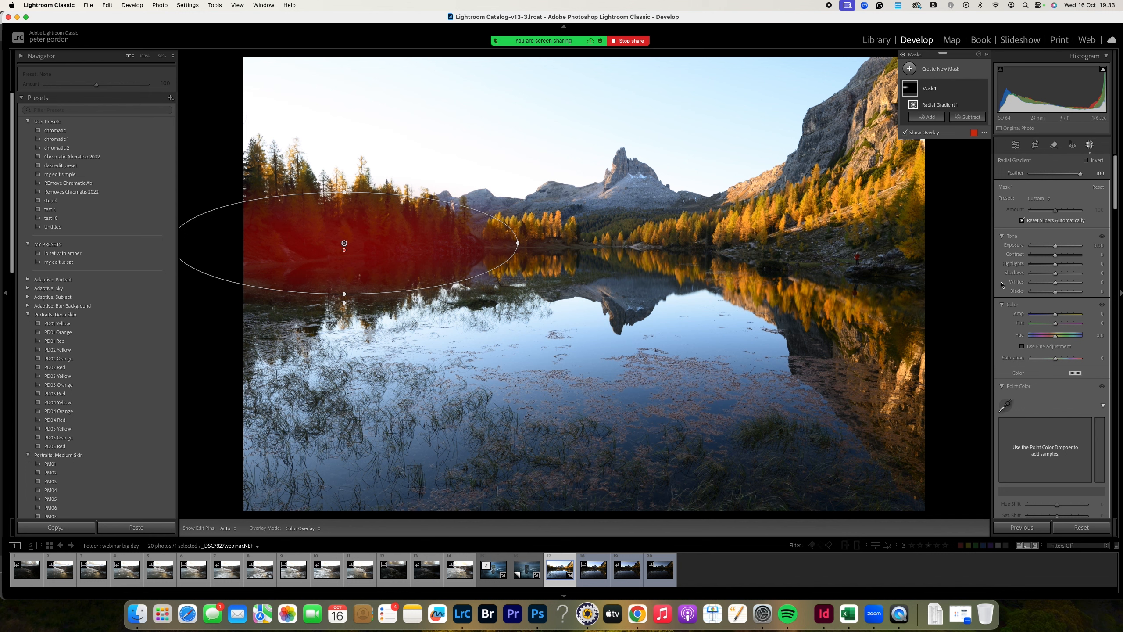
Brighten and warm the left treeline's radial mask by raising Exposure, setting Shadows to 29 and increasing Temp
{"action": "left_click_drag", "start_coordinate": [1056, 247], "coordinate": [1060, 247]}
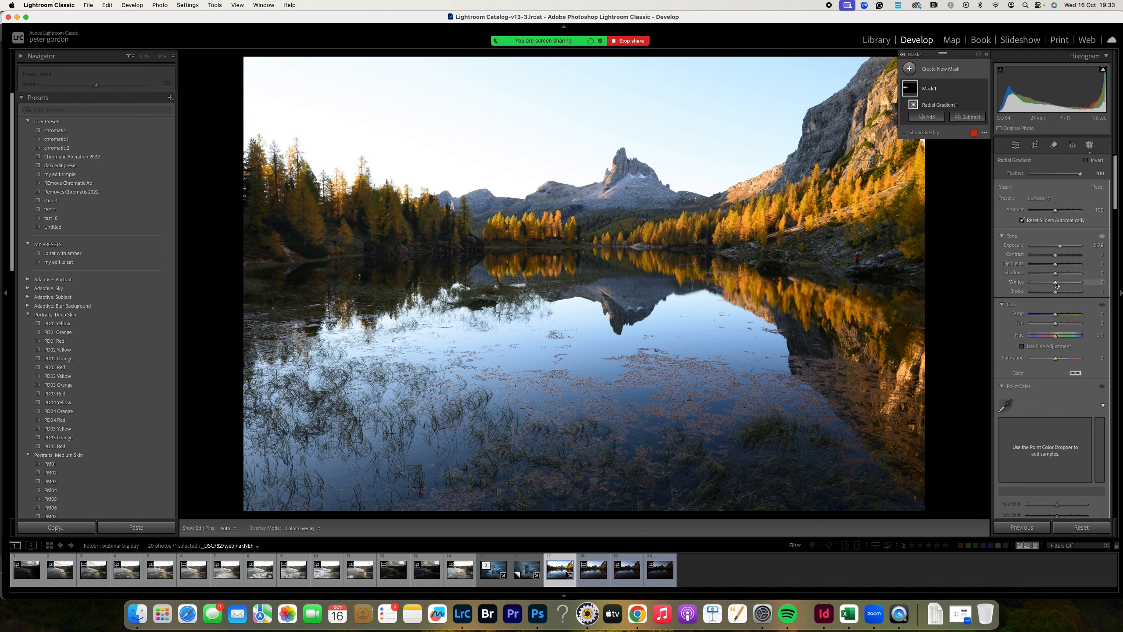
{"action": "left_click_drag", "start_coordinate": [1056, 272], "coordinate": [1063, 275]}
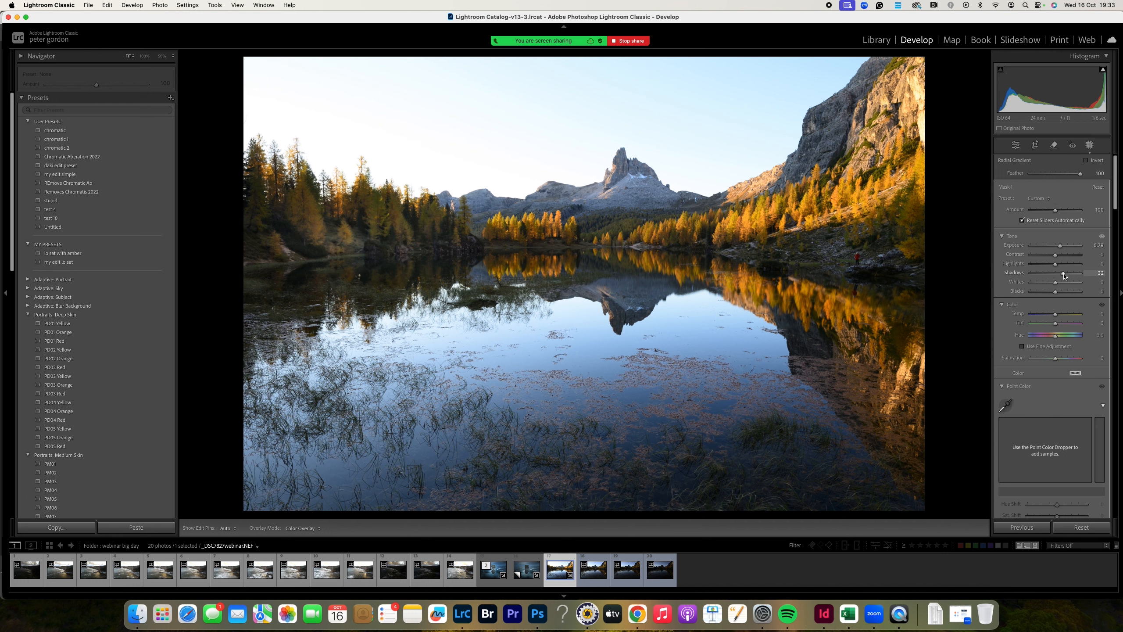
{"action": "left_click_drag", "start_coordinate": [518, 243], "coordinate": [614, 243]}
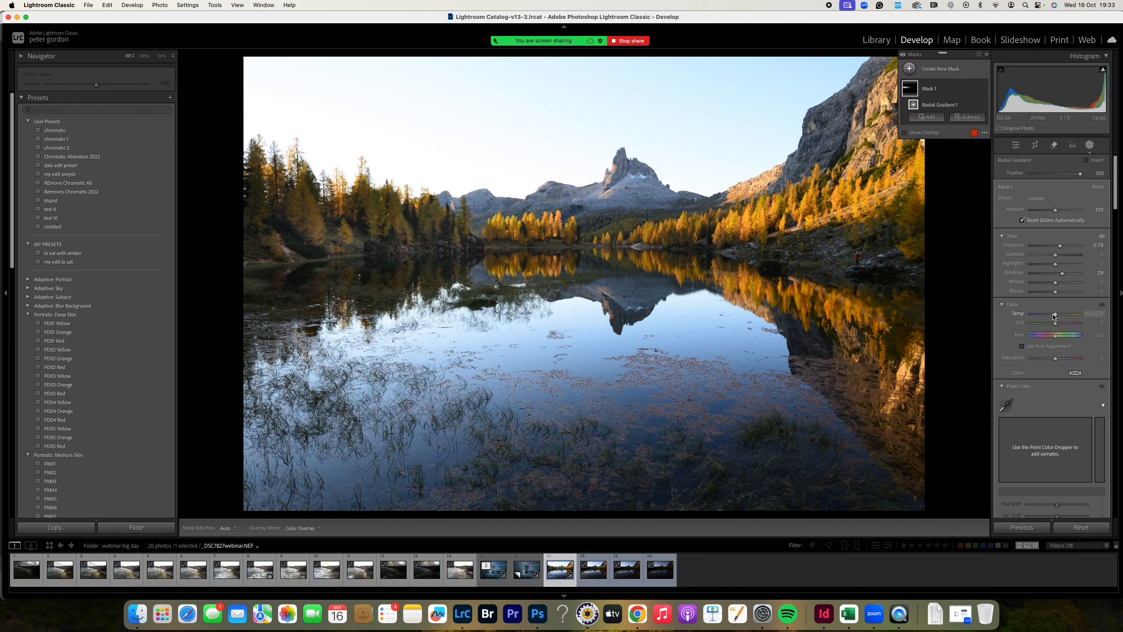
{"action": "left_click_drag", "start_coordinate": [1056, 314], "coordinate": [1061, 315]}
{"action": "left_click", "coordinate": [1014, 146]}
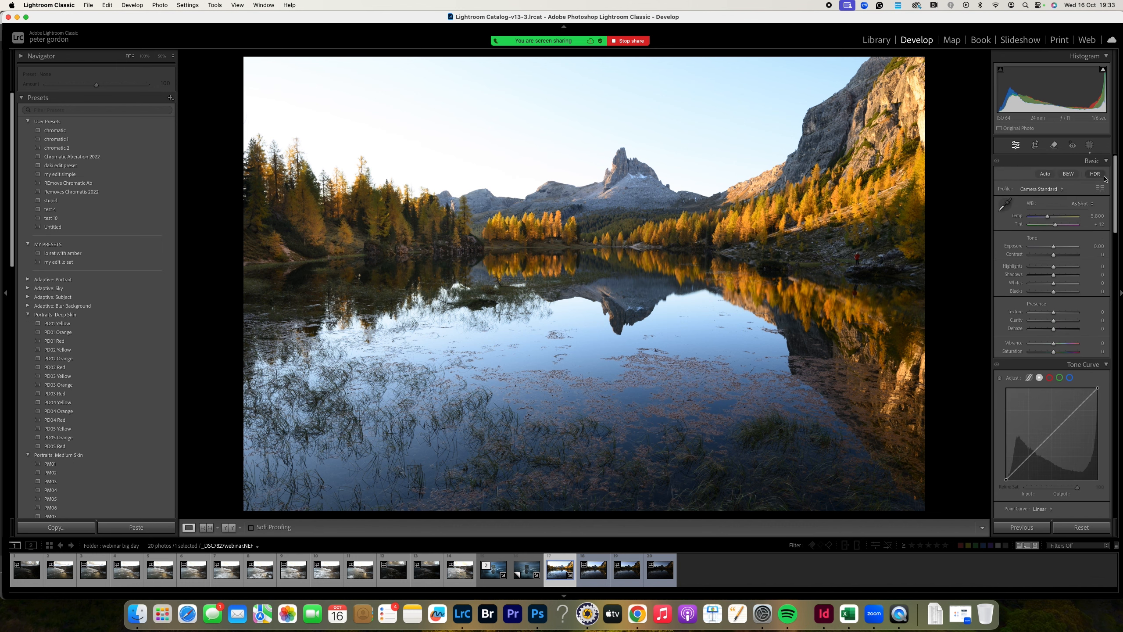
Add a luminance range mask on the lake photo's bright tones, range 57/71 to 100/100, and set its Exposure to -0.71
{"action": "left_click", "coordinate": [1090, 145]}
{"action": "left_click", "coordinate": [944, 67]}
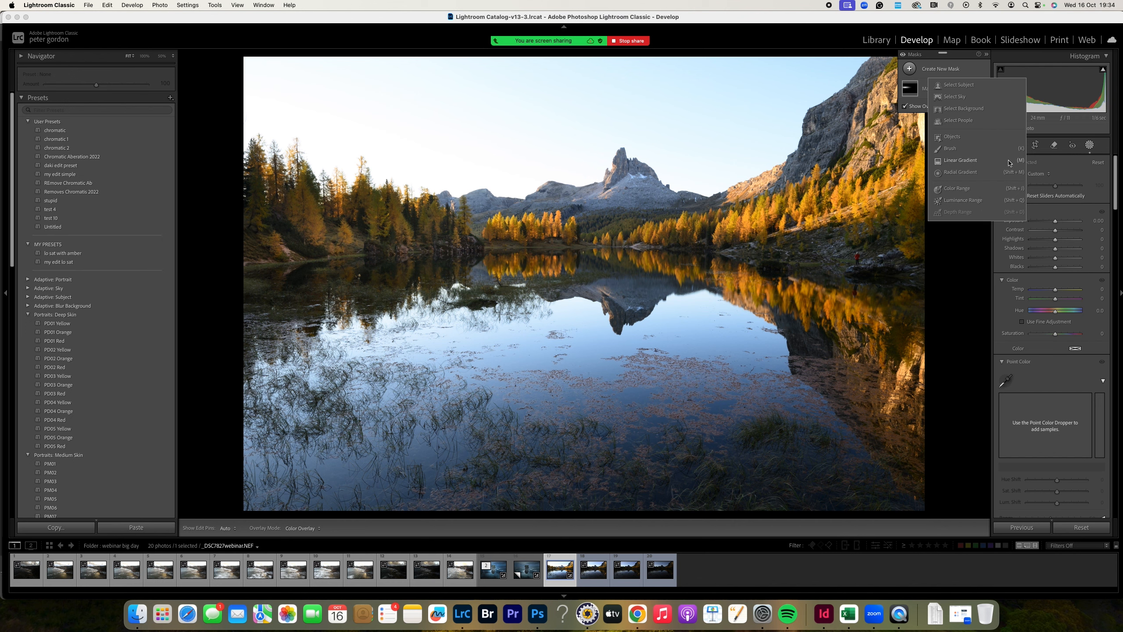
{"action": "left_click", "coordinate": [965, 200]}
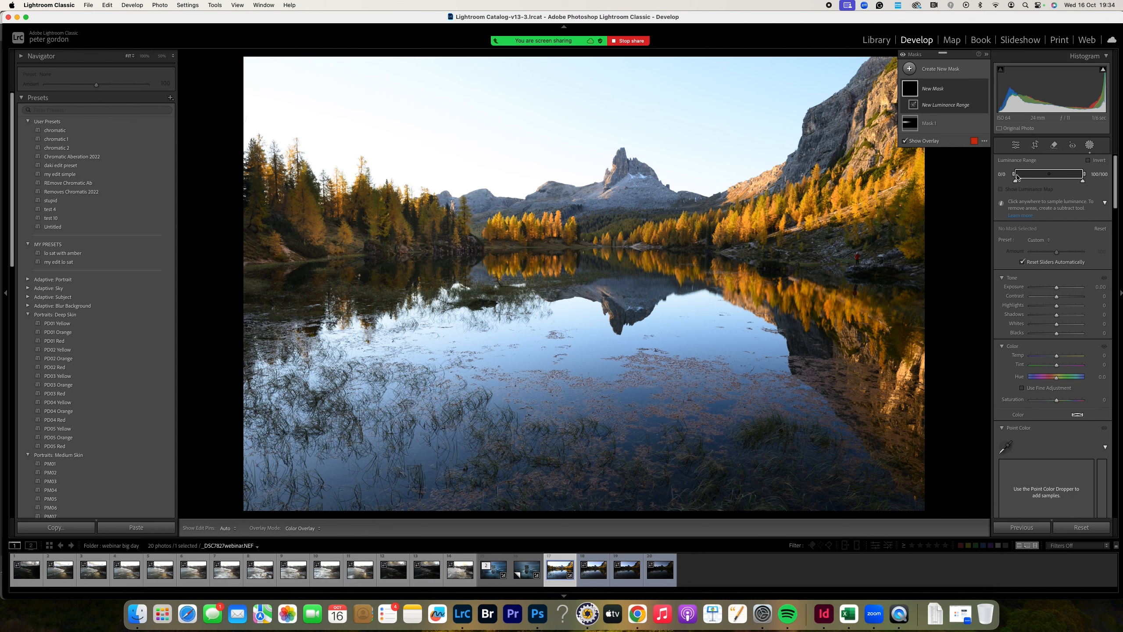
{"action": "left_click_drag", "start_coordinate": [1017, 178], "coordinate": [1057, 176]}
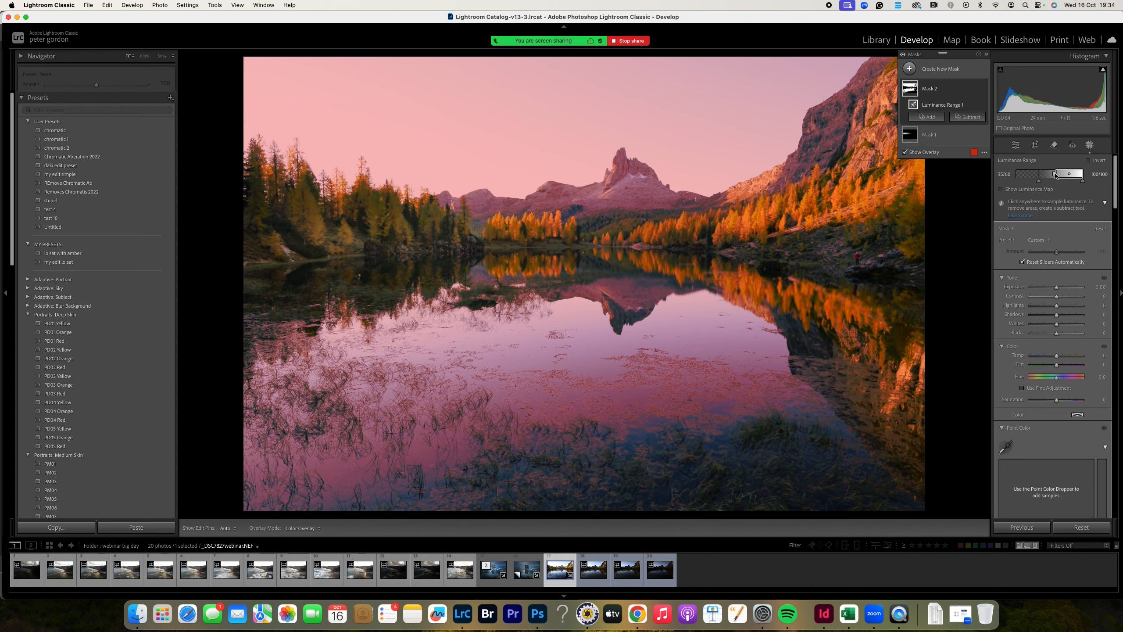
{"action": "left_click", "coordinate": [1057, 175]}
{"action": "left_click_drag", "start_coordinate": [1065, 176], "coordinate": [1035, 185]}
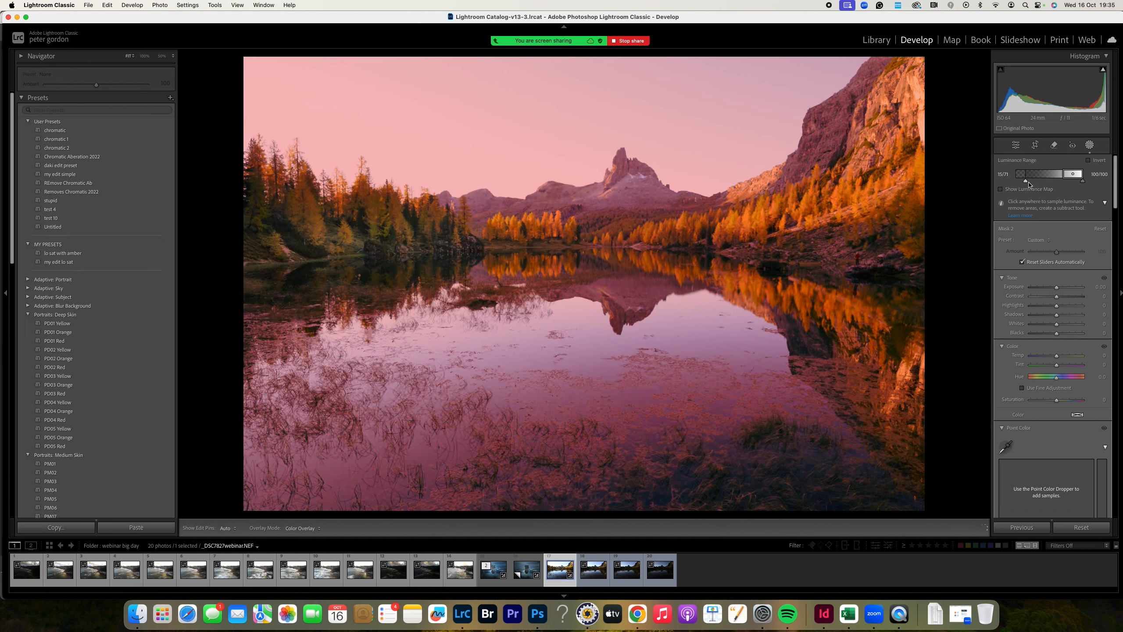
{"action": "left_click_drag", "start_coordinate": [1056, 181], "coordinate": [1054, 181]}
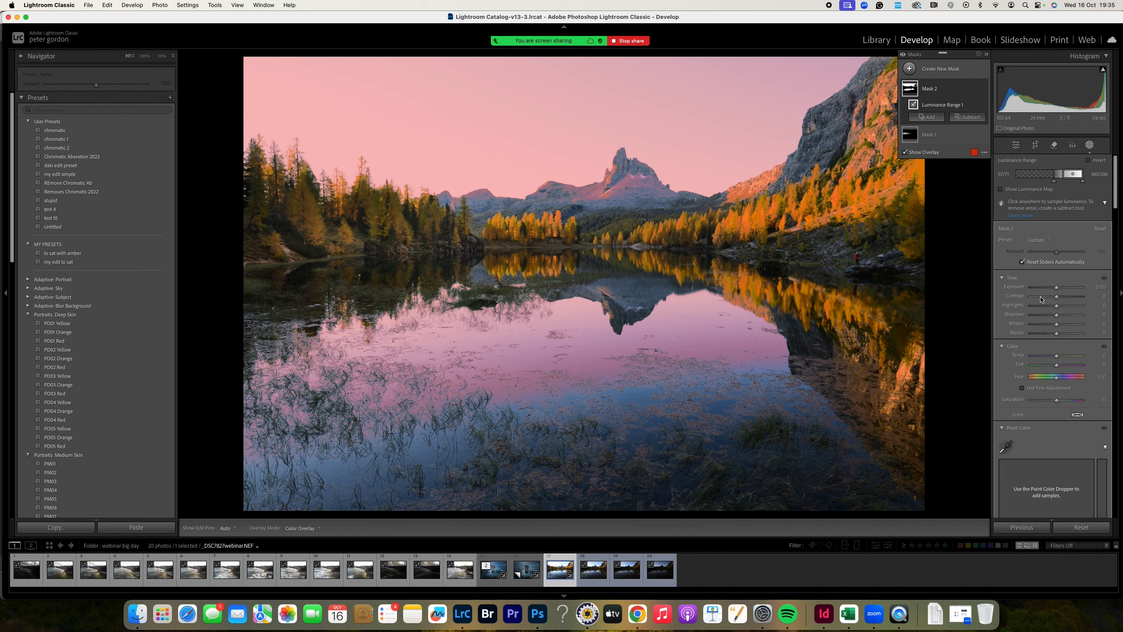
{"action": "left_click_drag", "start_coordinate": [1055, 288], "coordinate": [1052, 287]}
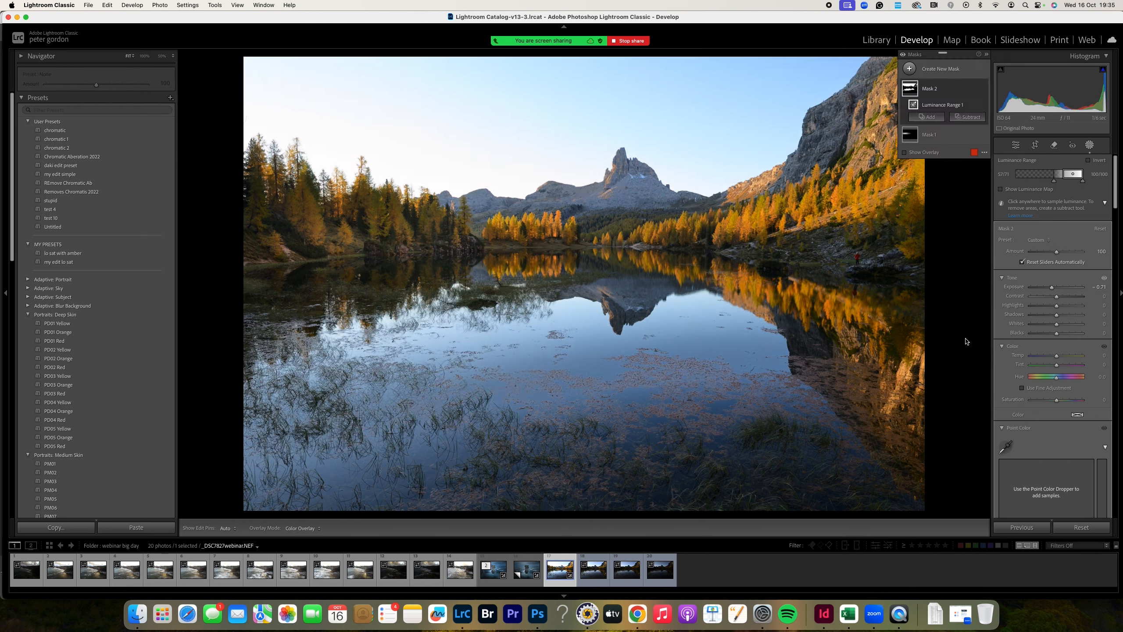
{"action": "left_click", "coordinate": [1015, 145]}
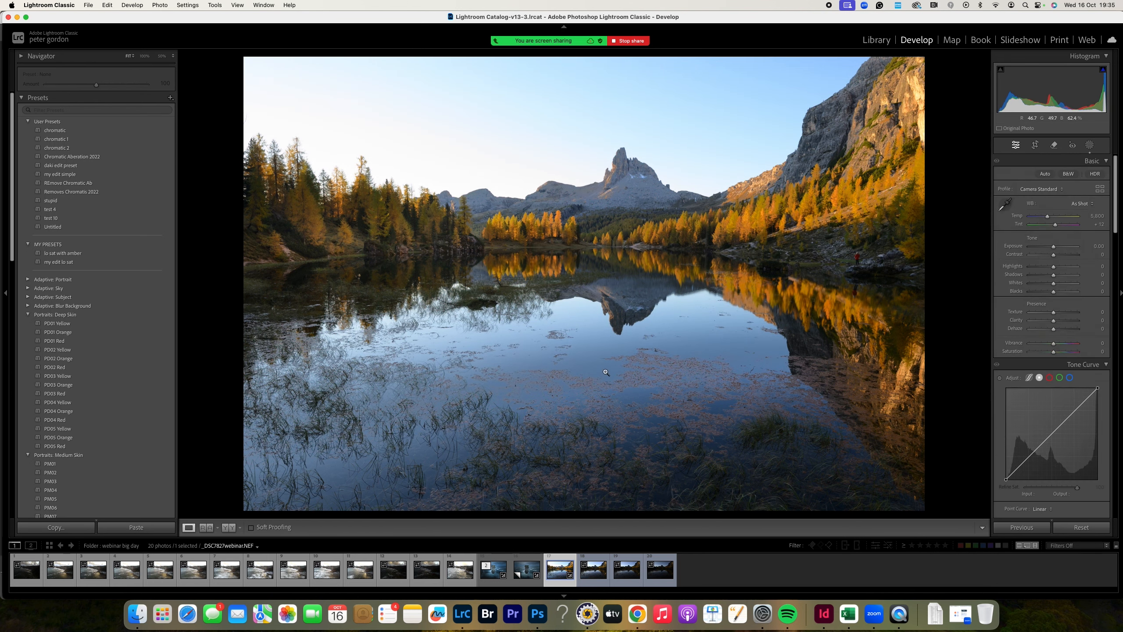
Examine the lake surface, mountain reflection and peak up close, comparing the photo with the luminance mask off and on
{"action": "left_click", "coordinate": [607, 374]}
{"action": "left_click_drag", "start_coordinate": [590, 420], "coordinate": [668, 231]}
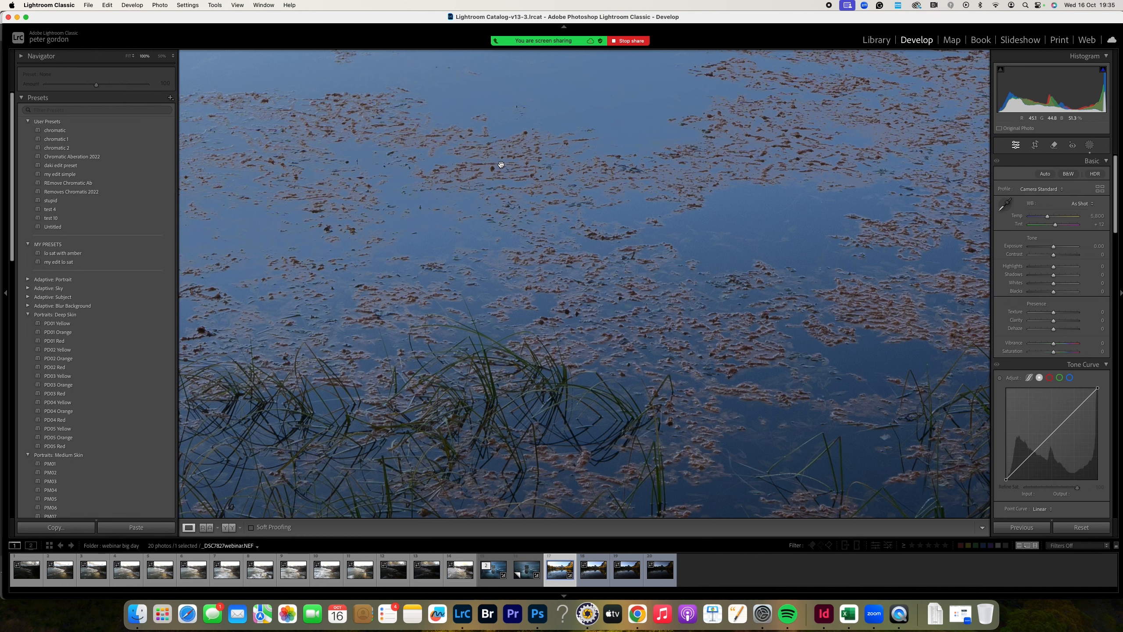
{"action": "scroll", "coordinate": [446, 156], "scroll_direction": "up", "scroll_amount": 15}
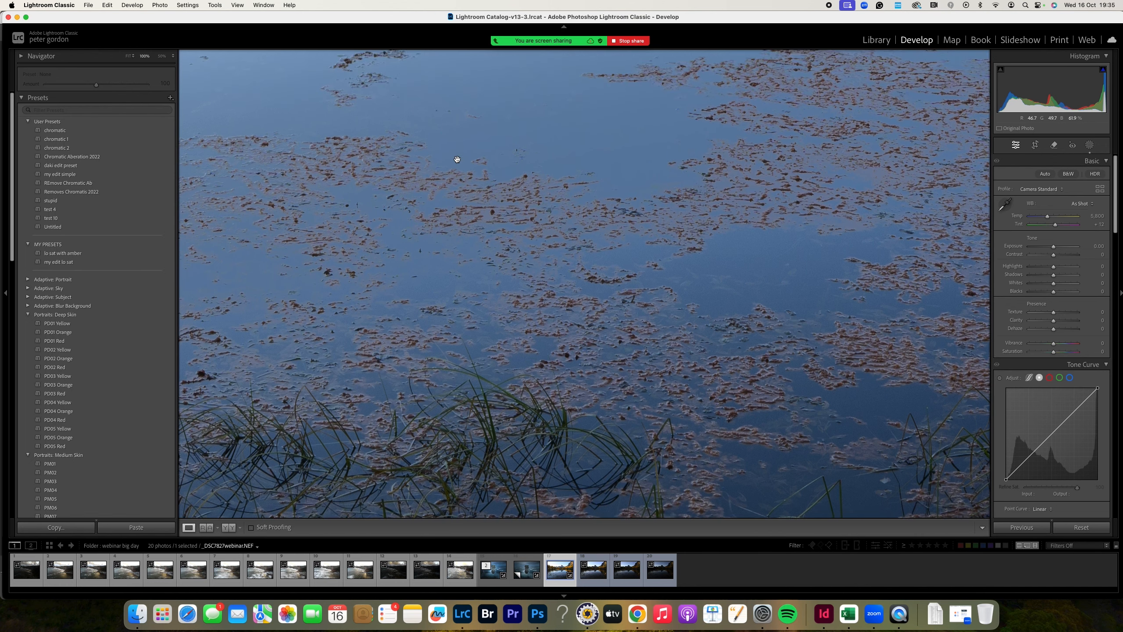
{"action": "scroll", "coordinate": [457, 159], "scroll_direction": "up", "scroll_amount": 20}
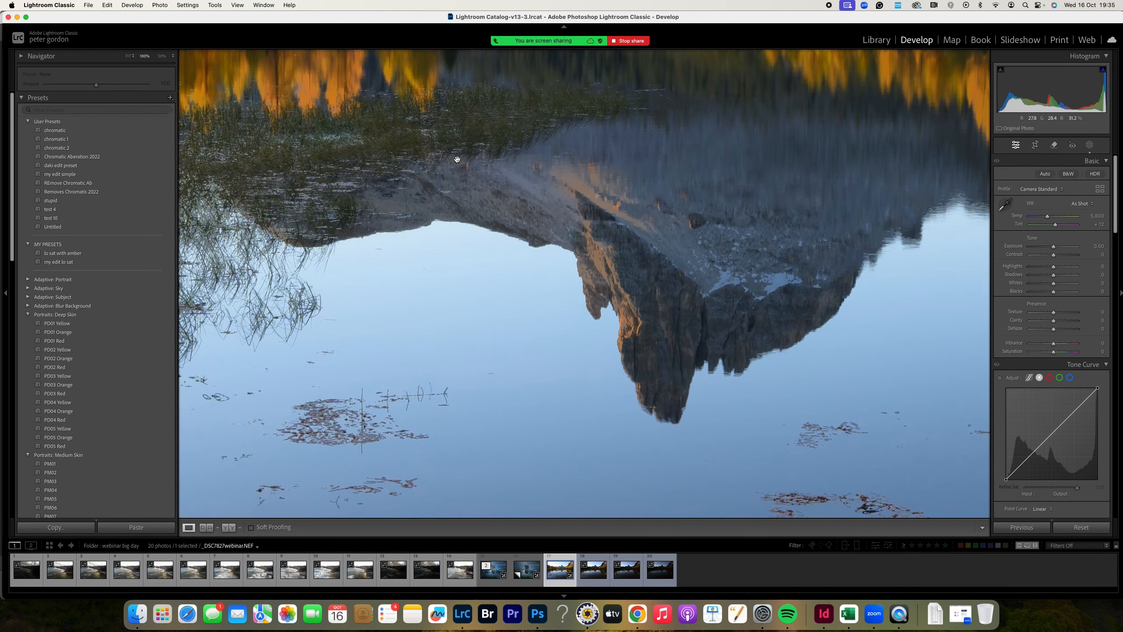
{"action": "scroll", "coordinate": [457, 160], "scroll_direction": "up", "scroll_amount": 5}
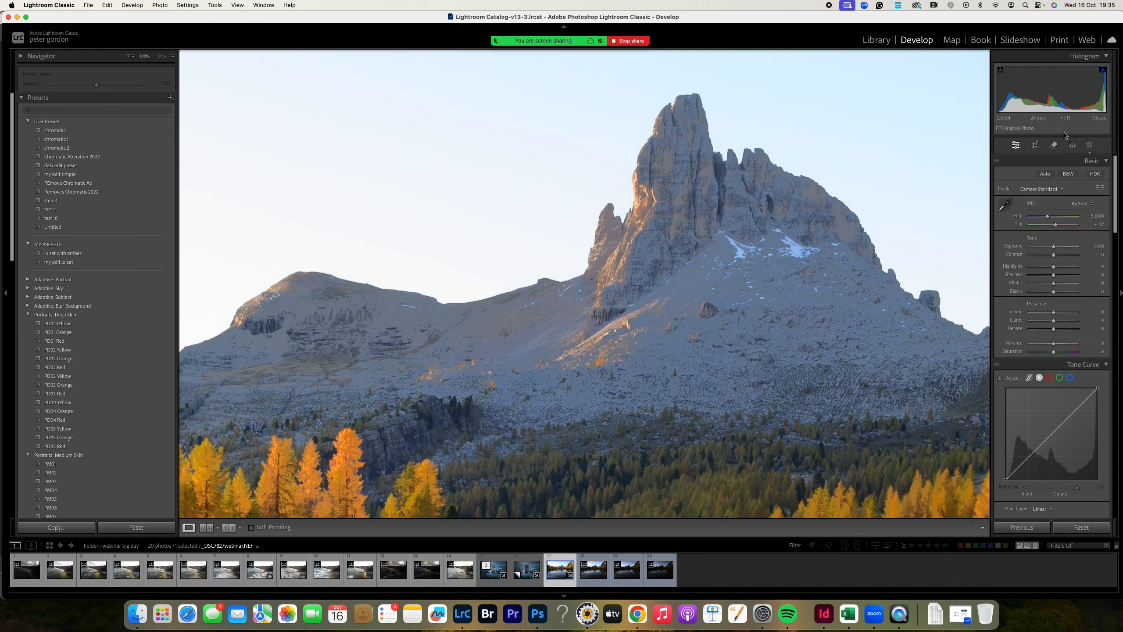
{"action": "left_click", "coordinate": [1088, 146]}
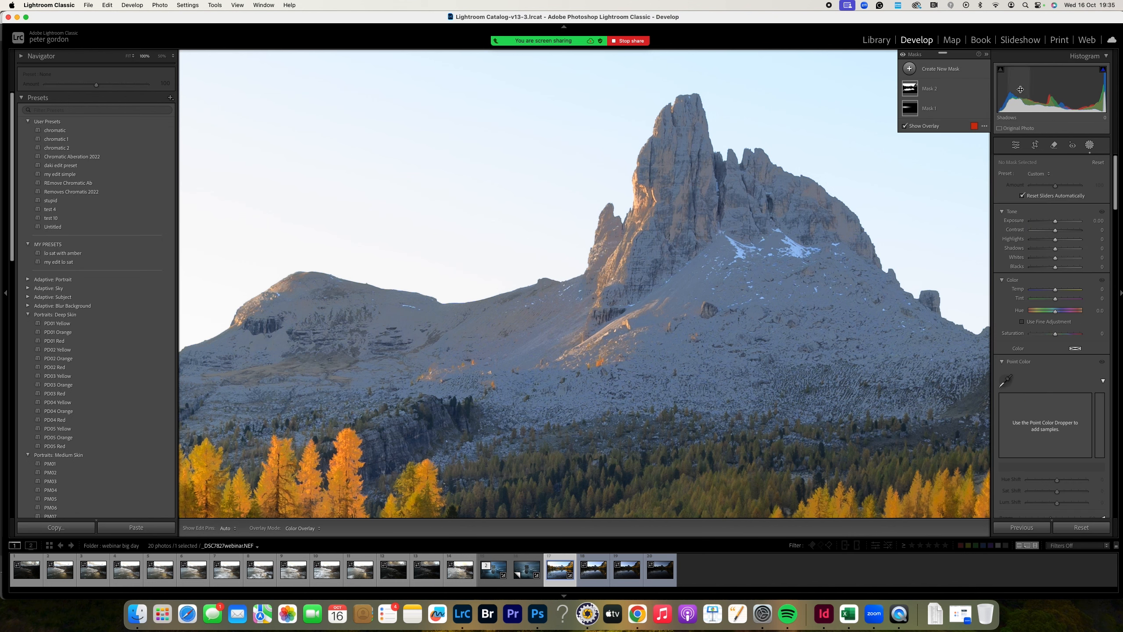
{"action": "left_click", "coordinate": [984, 89]}
{"action": "left_click", "coordinate": [984, 89]}
Widen the luminance range mask to 46/71–100/100 and compare the mountain with the mask off and on
{"action": "left_click", "coordinate": [933, 90]}
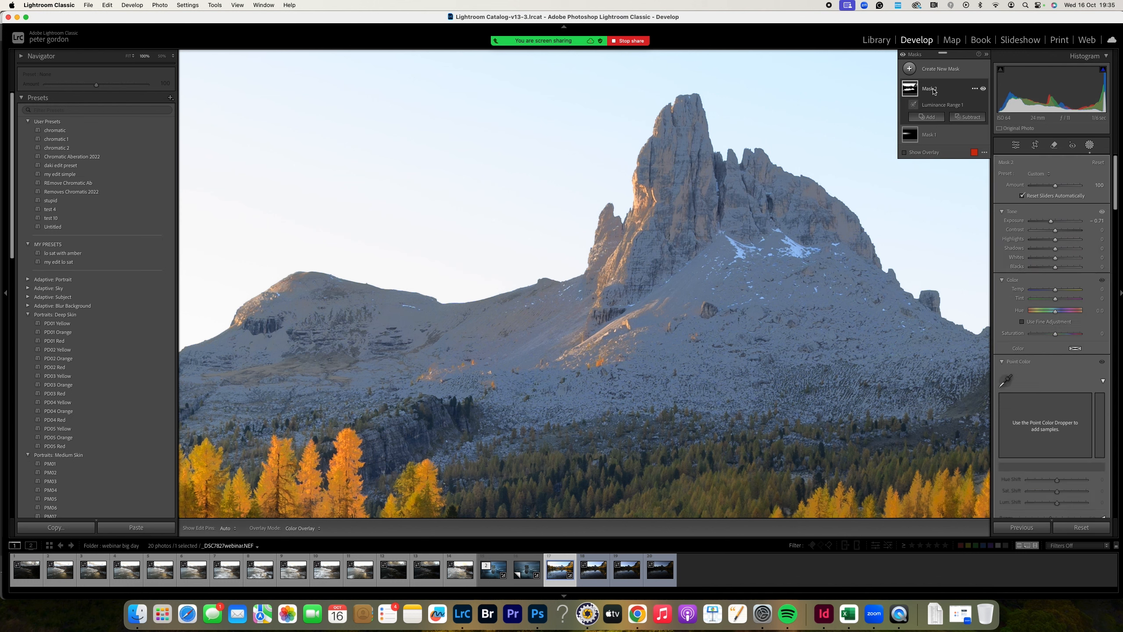
{"action": "left_click", "coordinate": [940, 104]}
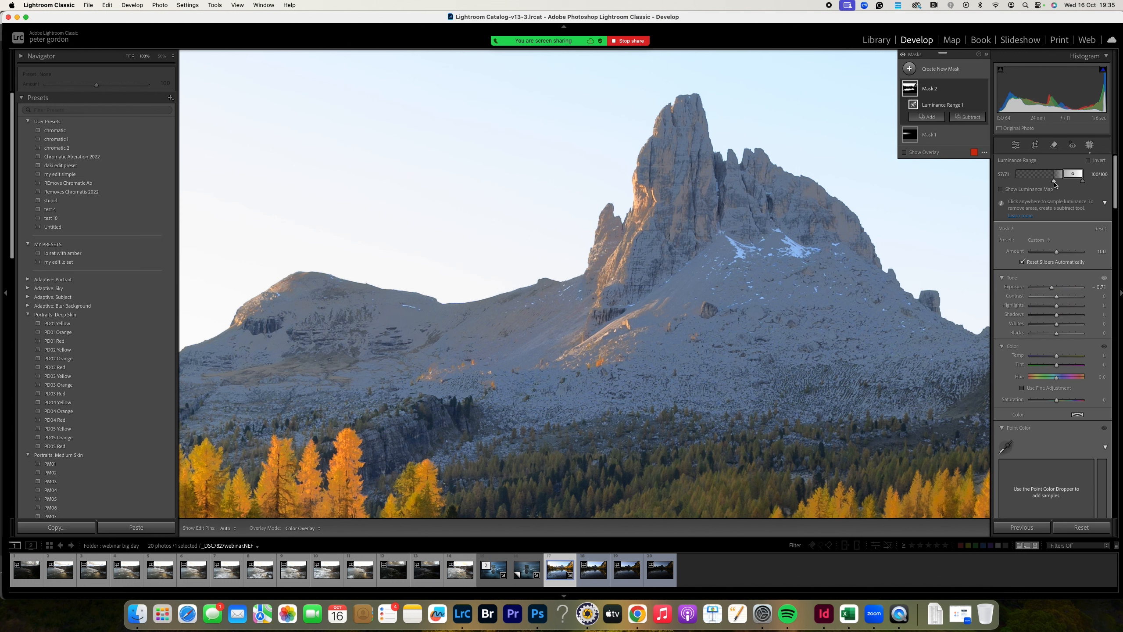
{"action": "left_click_drag", "start_coordinate": [1055, 181], "coordinate": [1047, 182]}
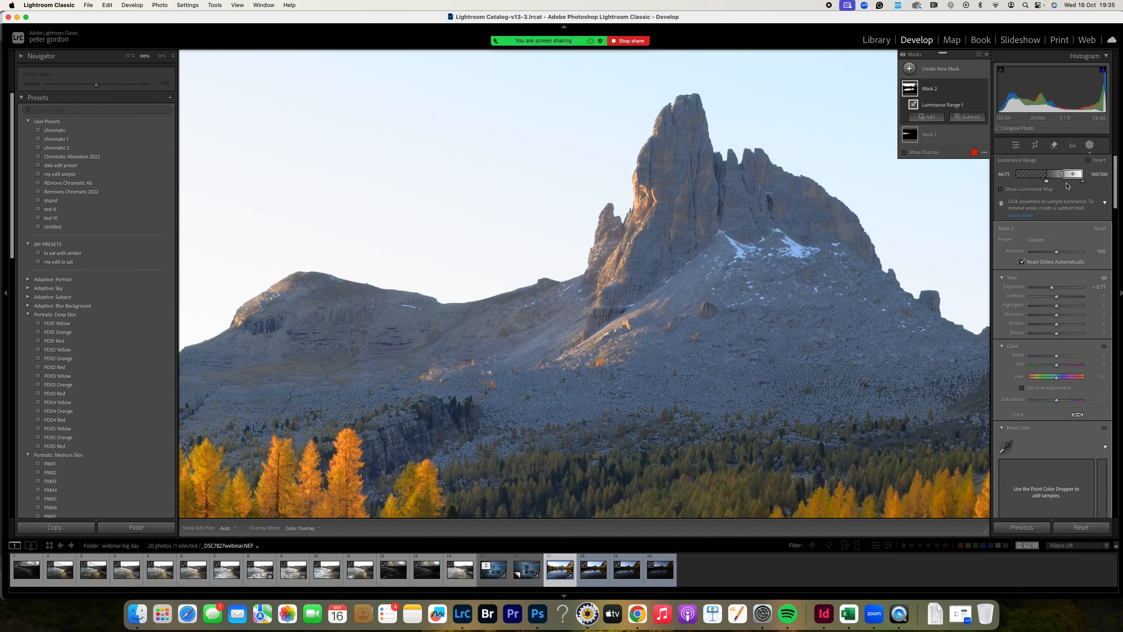
{"action": "left_click", "coordinate": [984, 89]}
{"action": "left_click", "coordinate": [984, 90]}
{"action": "left_click", "coordinate": [984, 89]}
{"action": "left_click", "coordinate": [984, 89]}
Compare the golden trees and their reflections with the luminance range mask off and on
{"action": "scroll", "coordinate": [817, 236], "scroll_direction": "down", "scroll_amount": 10}
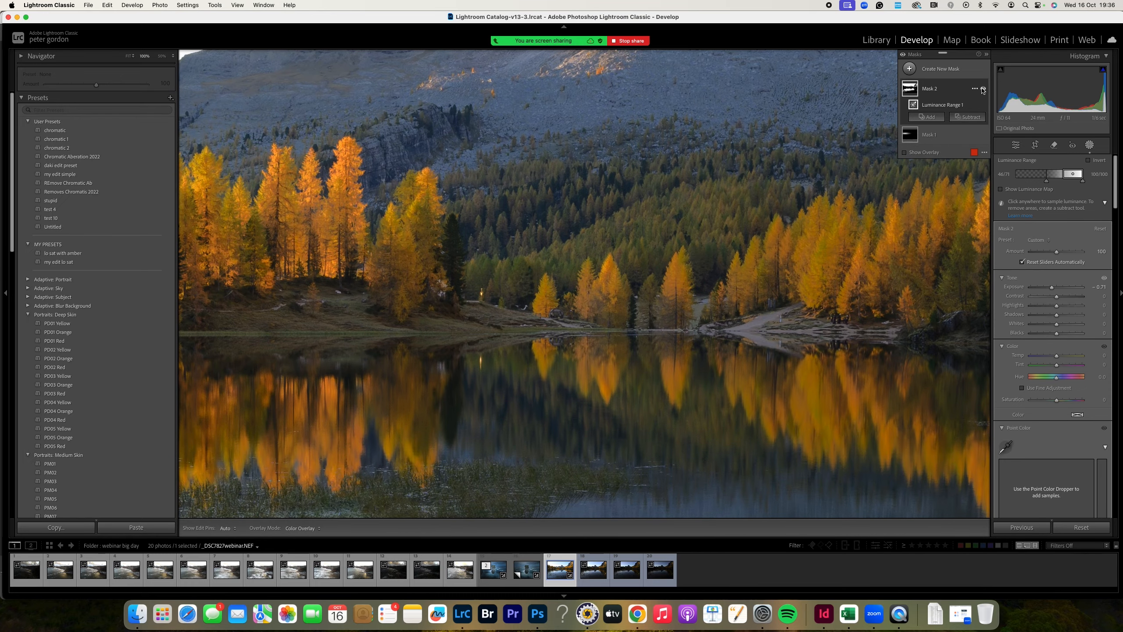
{"action": "left_click", "coordinate": [983, 89]}
{"action": "left_click", "coordinate": [984, 89]}
{"action": "left_click", "coordinate": [984, 90]}
{"action": "left_click", "coordinate": [983, 89]}
Delete the luminance range mask, Mask 2, from the lake photo
{"action": "left_click", "coordinate": [975, 90]}
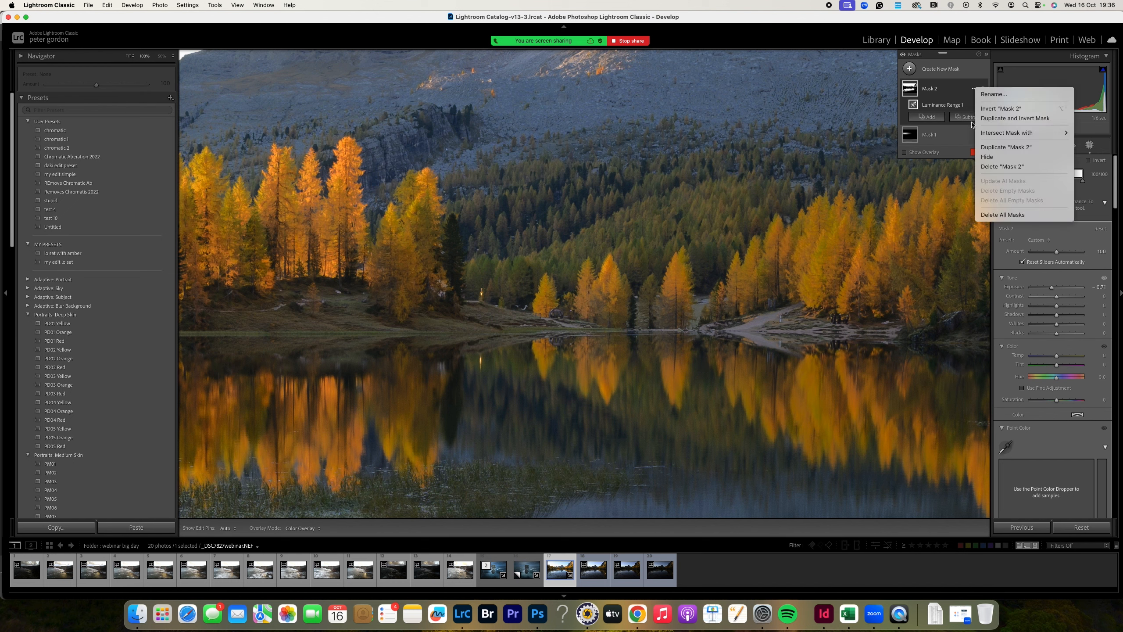
{"action": "left_click", "coordinate": [1002, 166]}
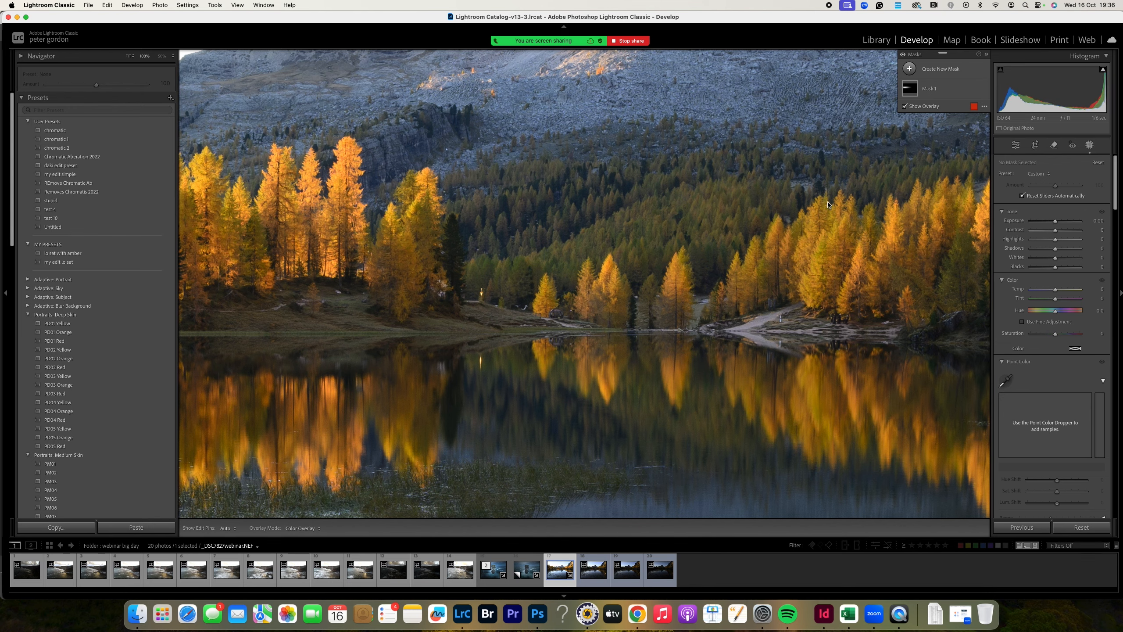
{"action": "key", "text": "super+minus"}
{"action": "key", "text": "super+minus"}
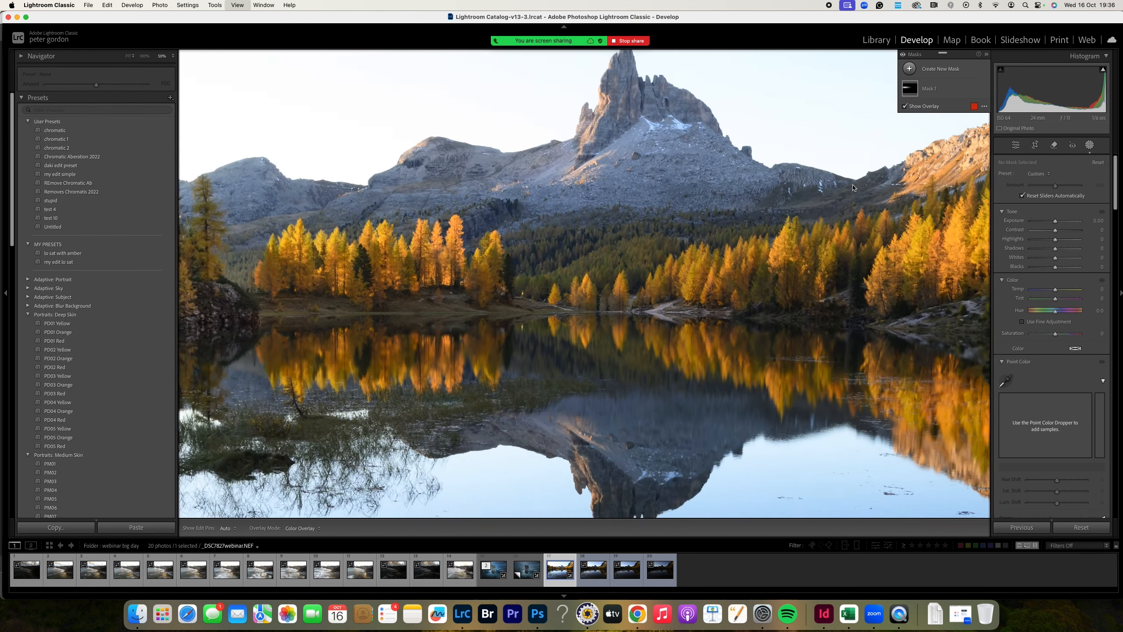
{"action": "left_click", "coordinate": [128, 56]}
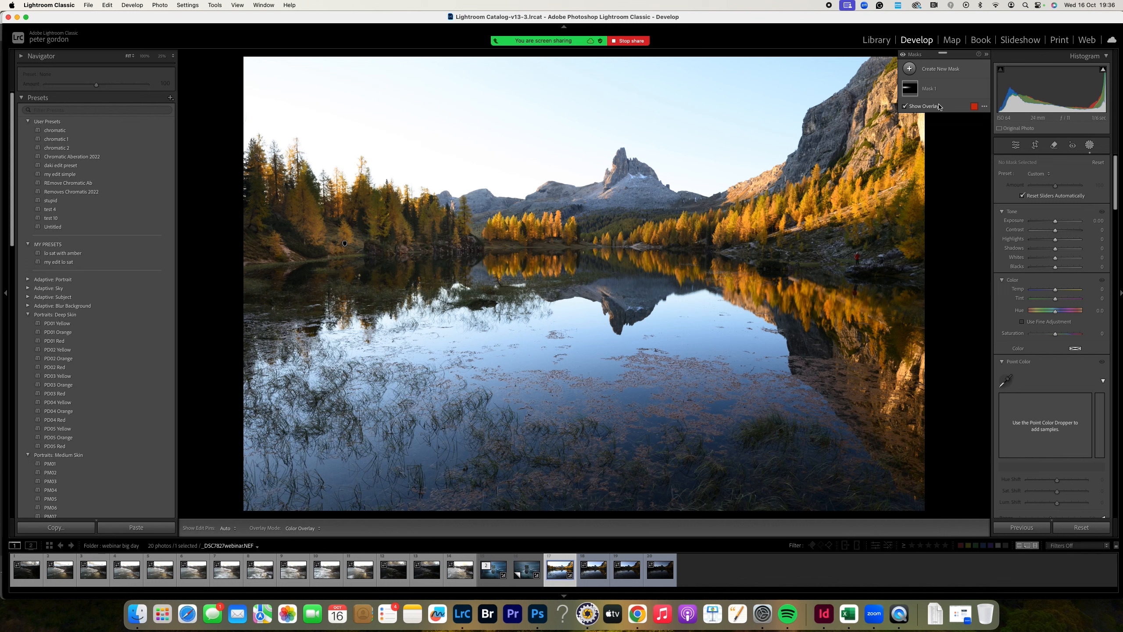
Add a color range mask to the lake photo, sampling the golden right slope, the distant treeline and the shaded trees on the left shore
{"action": "left_click", "coordinate": [940, 69]}
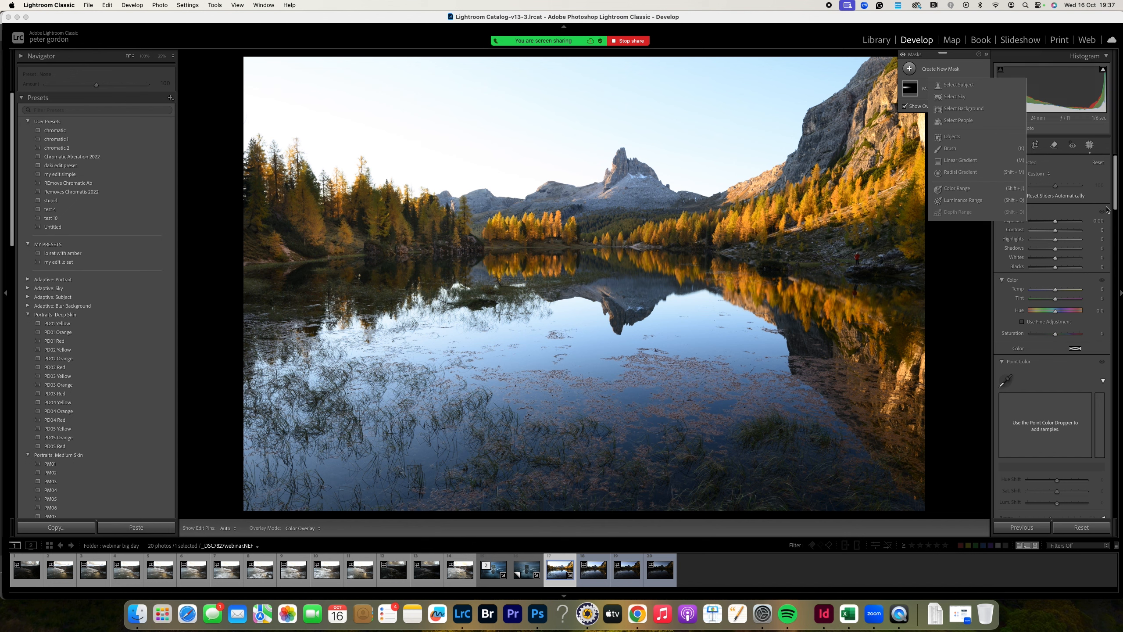
{"action": "left_click", "coordinate": [960, 190]}
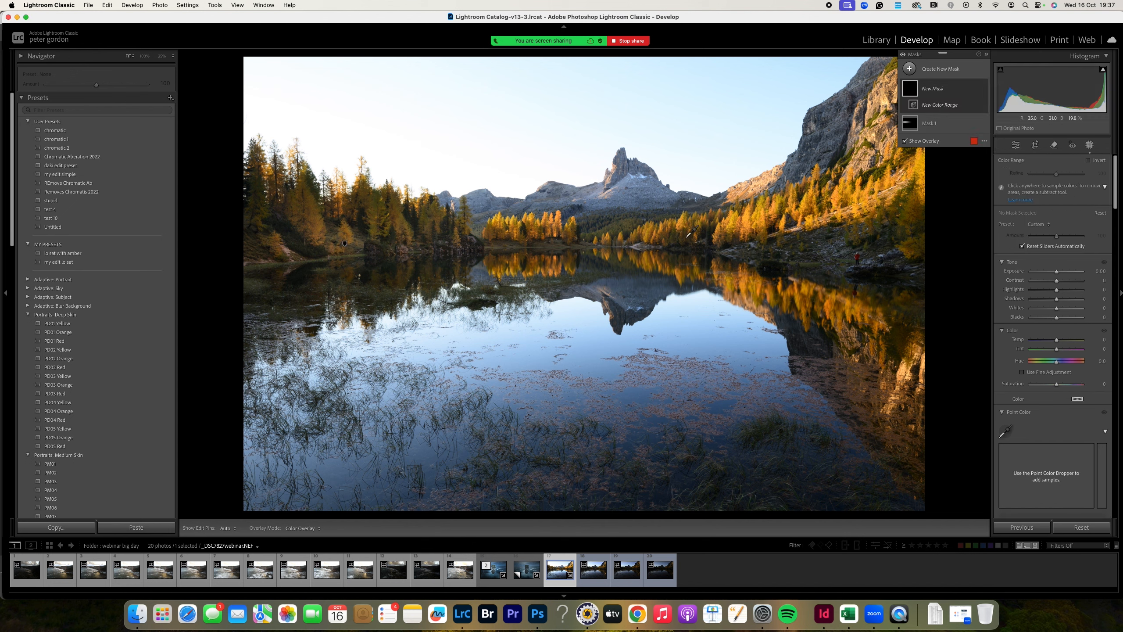
{"action": "left_click", "coordinate": [745, 221]}
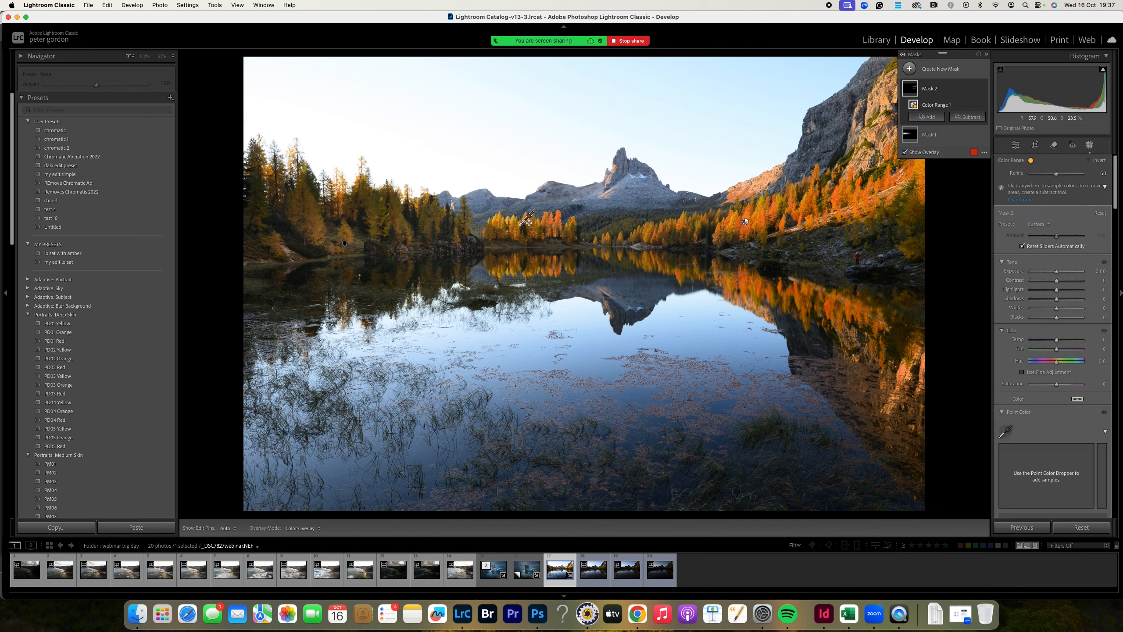
{"action": "left_click_drag", "start_coordinate": [513, 217], "coordinate": [566, 231]}
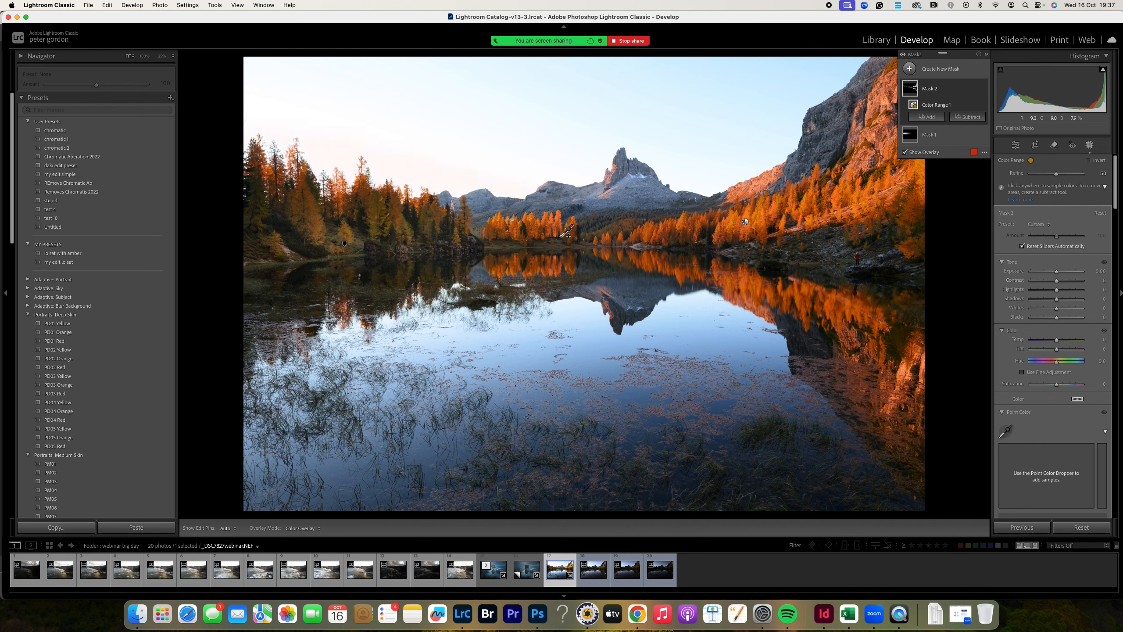
{"action": "left_click", "coordinate": [322, 228]}
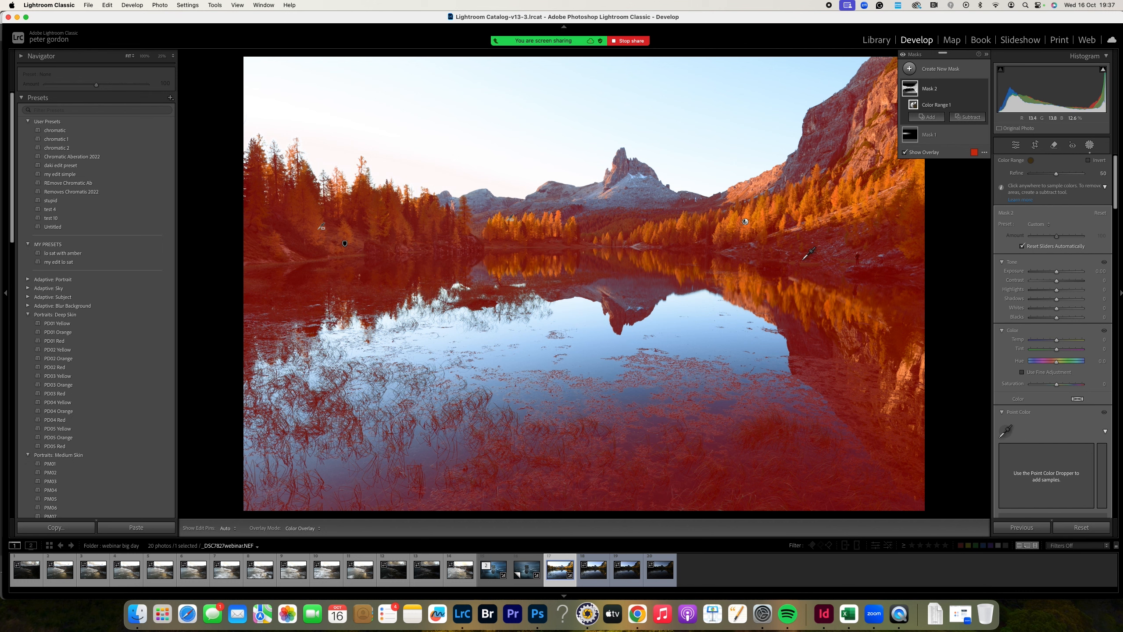
{"action": "key", "text": "super+z"}
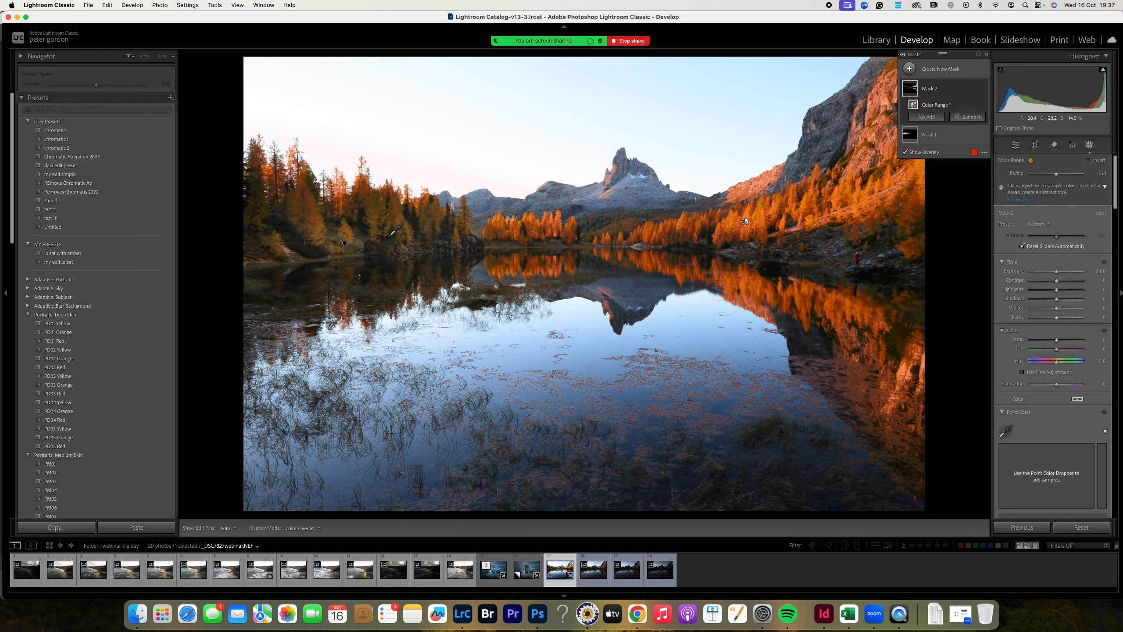
{"action": "left_click", "coordinate": [355, 230]}
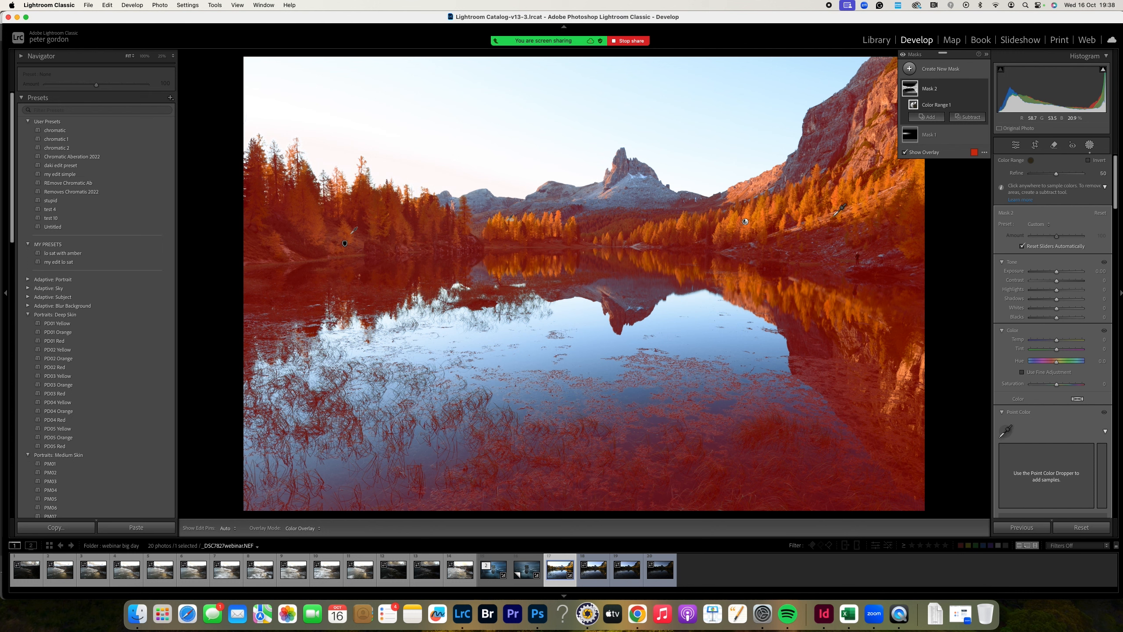
Try subtracting the lake foreground from the color range mask with a large hard-edged brush, and undo the brushing
{"action": "left_click", "coordinate": [961, 118]}
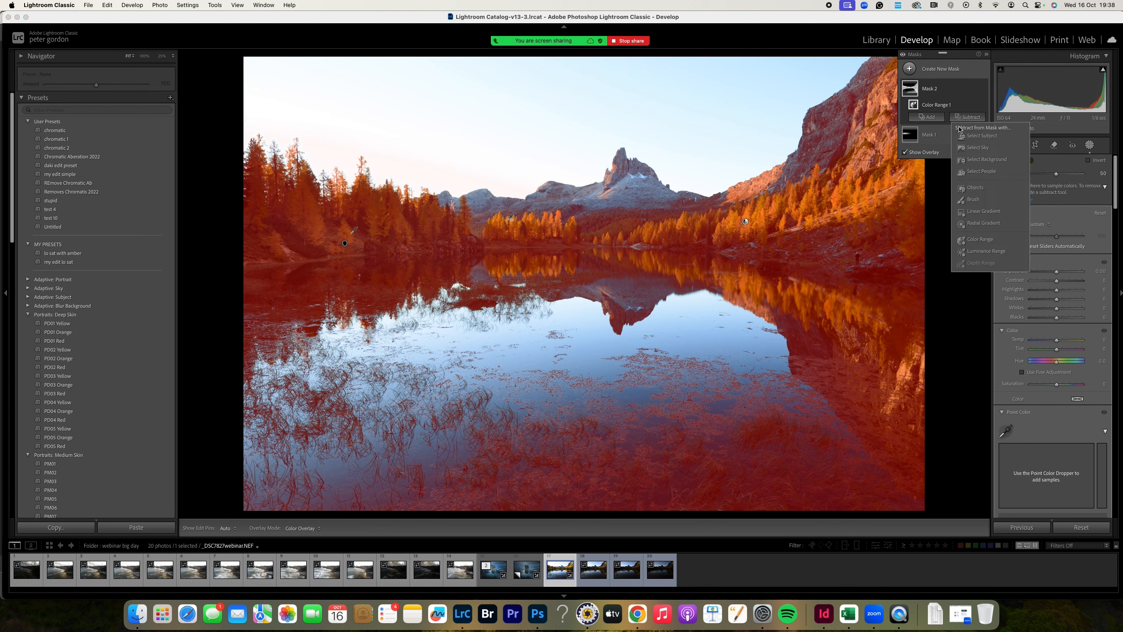
{"action": "left_click", "coordinate": [973, 200]}
{"action": "scroll", "coordinate": [486, 425], "scroll_direction": "up", "scroll_amount": 10}
{"action": "key", "text": "bracketright"}
{"action": "key", "text": "bracketright"}
{"action": "key", "text": "bracketright"}
{"action": "key", "text": "bracketright"}
{"action": "key", "text": "bracketright"}
{"action": "key", "text": "bracketright"}
{"action": "key", "text": "bracketright"}
{"action": "key", "text": "bracketright"}
{"action": "key", "text": "bracketright"}
{"action": "key", "text": "bracketright"}
{"action": "key", "text": "bracketright"}
{"action": "mouse_move", "coordinate": [324, 446]}
{"action": "left_mouse_down"}
{"action": "mouse_move", "coordinate": [502, 440]}
{"action": "mouse_move", "coordinate": [301, 449]}
{"action": "mouse_move", "coordinate": [811, 430]}
{"action": "mouse_move", "coordinate": [749, 402]}
{"action": "mouse_move", "coordinate": [895, 446]}
{"action": "mouse_move", "coordinate": [788, 395]}
{"action": "mouse_move", "coordinate": [884, 427]}
{"action": "mouse_move", "coordinate": [802, 407]}
{"action": "mouse_move", "coordinate": [919, 483]}
{"action": "mouse_move", "coordinate": [795, 525]}
{"action": "mouse_move", "coordinate": [331, 500]}
{"action": "mouse_move", "coordinate": [387, 493]}
{"action": "mouse_move", "coordinate": [285, 512]}
{"action": "left_mouse_up"}
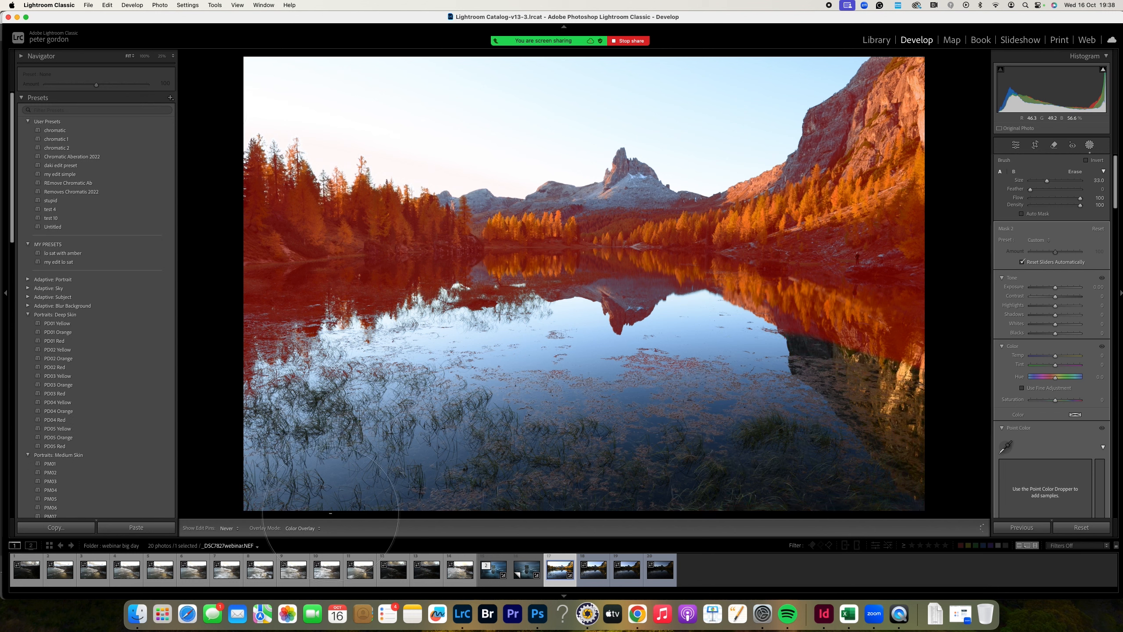
{"action": "key", "text": "h"}
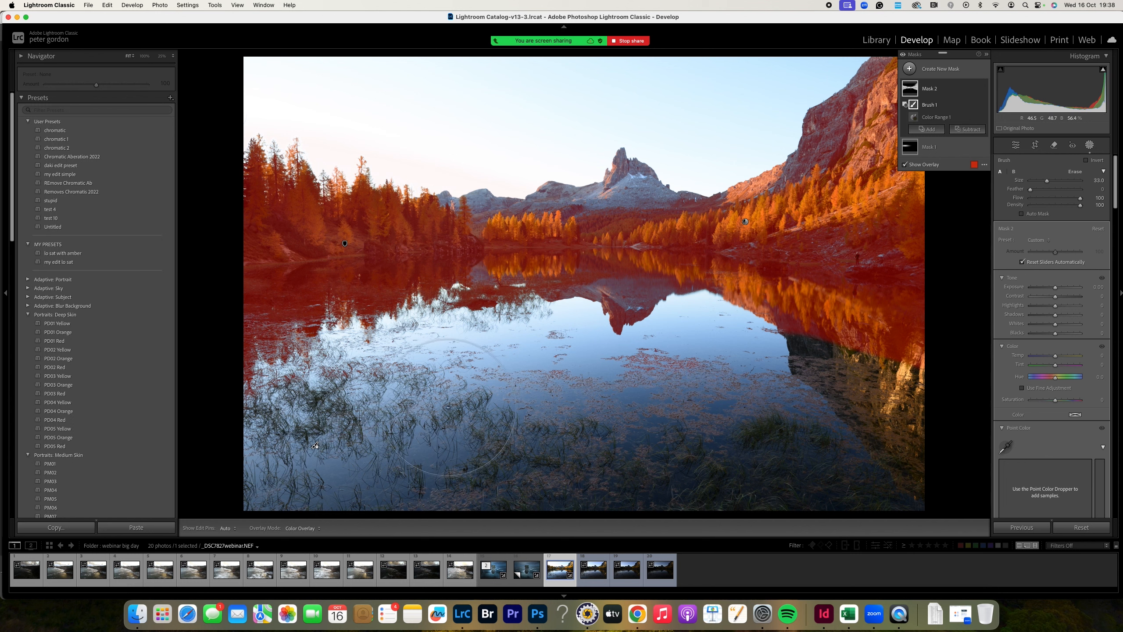
{"action": "key", "text": "super+z"}
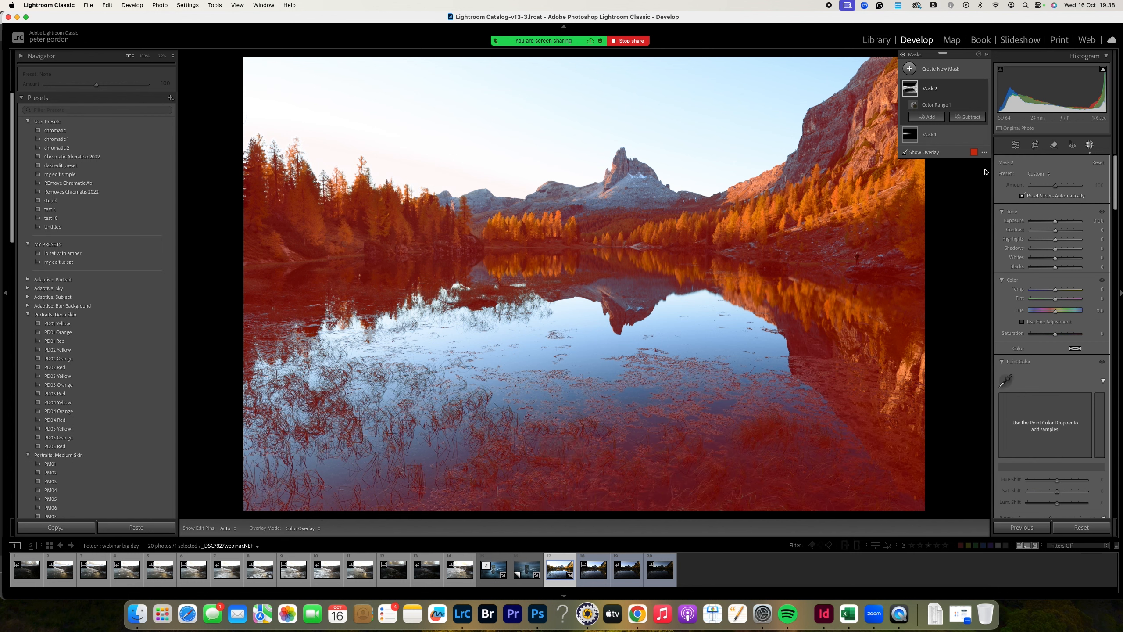
Subtract the foreground water from the color range mask using a large brush with Feather 100
{"action": "left_click", "coordinate": [968, 116]}
{"action": "left_click", "coordinate": [972, 200]}
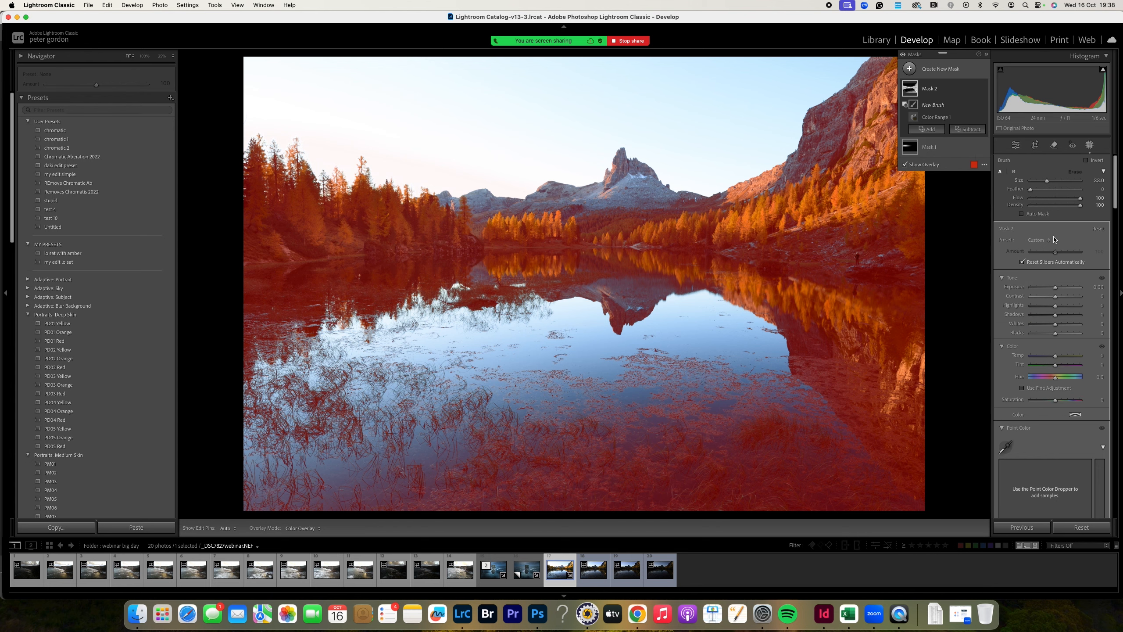
{"action": "left_click_drag", "start_coordinate": [1030, 189], "coordinate": [1088, 190]}
{"action": "key", "text": "h"}
{"action": "mouse_move", "coordinate": [725, 456]}
{"action": "left_mouse_down"}
{"action": "mouse_move", "coordinate": [740, 421]}
{"action": "mouse_move", "coordinate": [851, 471]}
{"action": "mouse_move", "coordinate": [827, 471]}
{"action": "mouse_move", "coordinate": [941, 488]}
{"action": "left_mouse_up"}
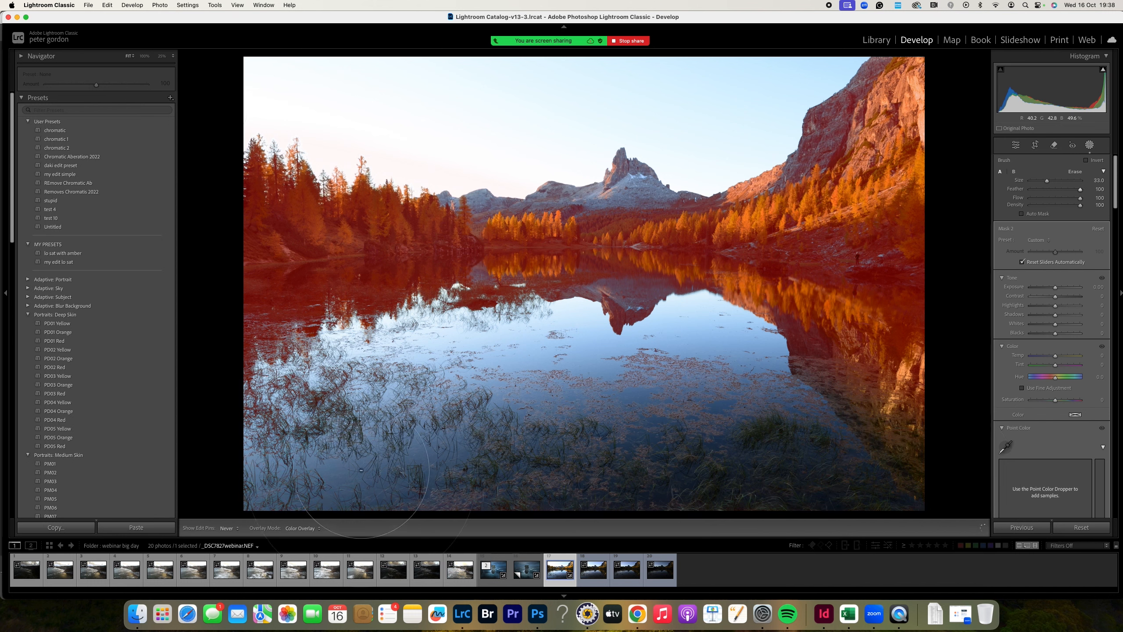
{"action": "key", "text": "h"}
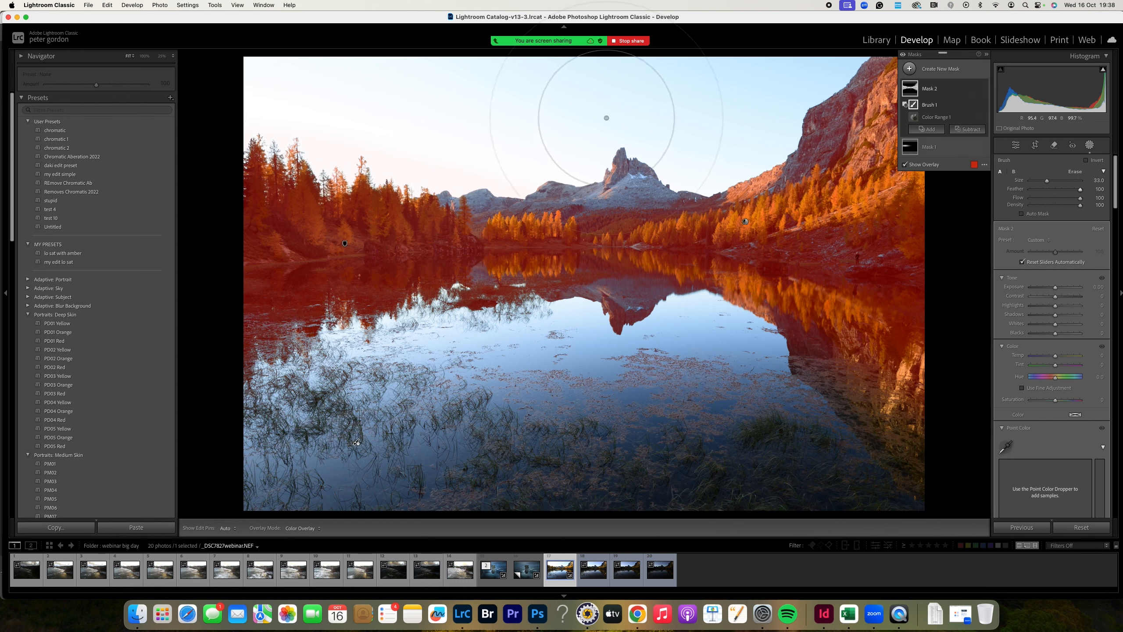
Subtract the sky from the color range mask and set the mask's Temp to 100
{"action": "left_click", "coordinate": [969, 129]}
{"action": "left_click", "coordinate": [975, 160]}
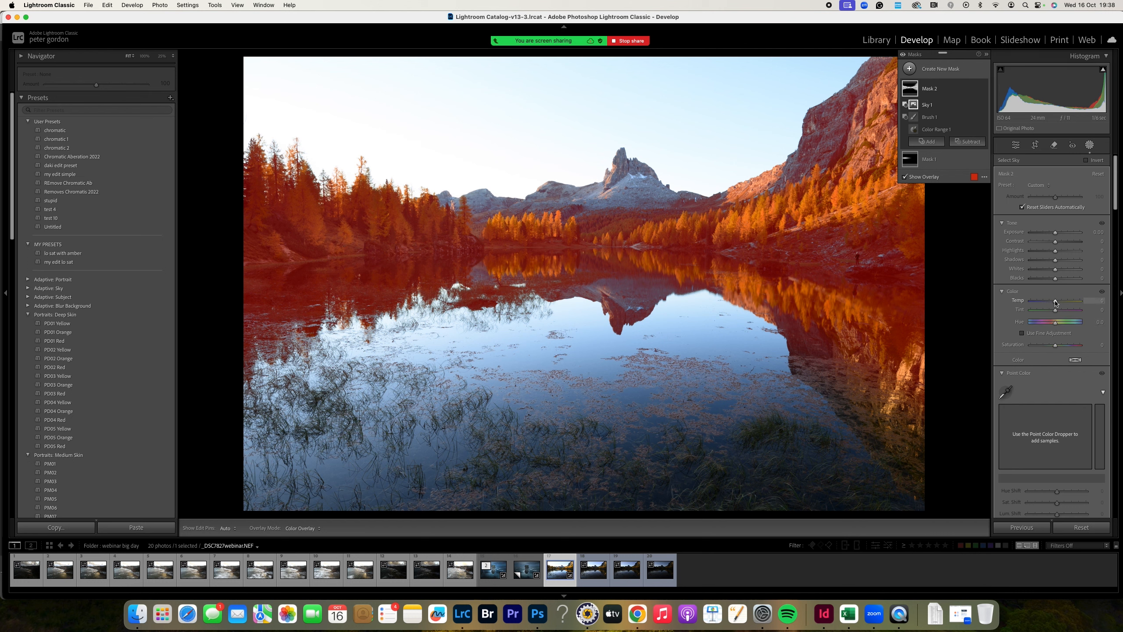
{"action": "left_click_drag", "start_coordinate": [1055, 303], "coordinate": [1082, 301]}
Compare the lake photo with the warmed color range mask off and on
{"action": "left_click", "coordinate": [984, 89]}
{"action": "left_click", "coordinate": [983, 89]}
{"action": "left_click", "coordinate": [983, 89]}
{"action": "left_click", "coordinate": [984, 89]}
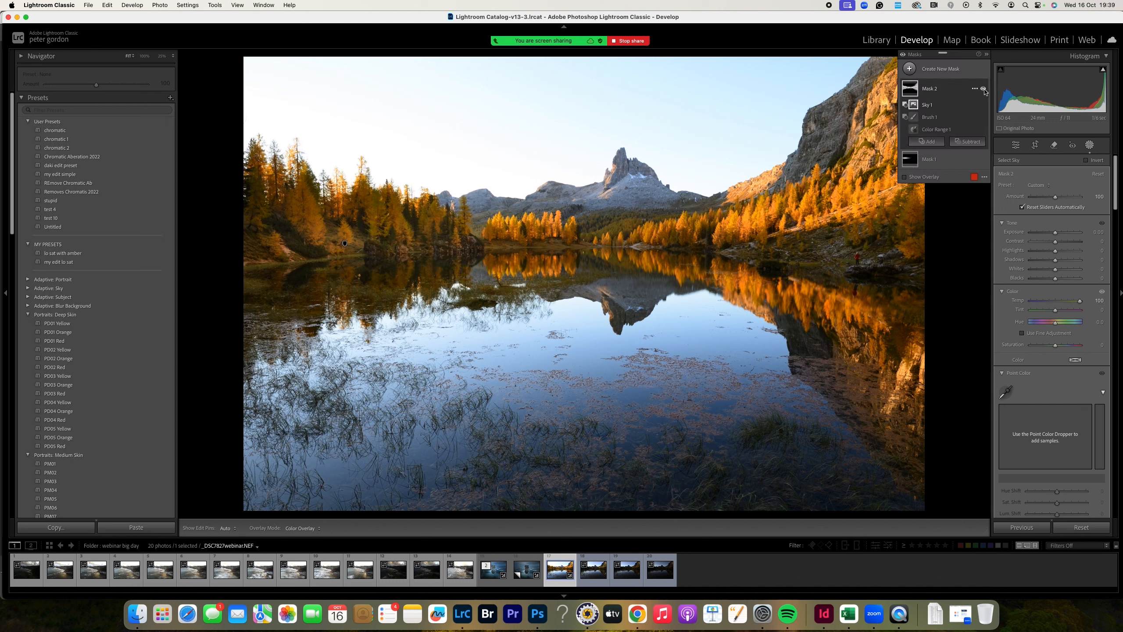
{"action": "left_click", "coordinate": [984, 89]}
{"action": "left_click", "coordinate": [983, 89]}
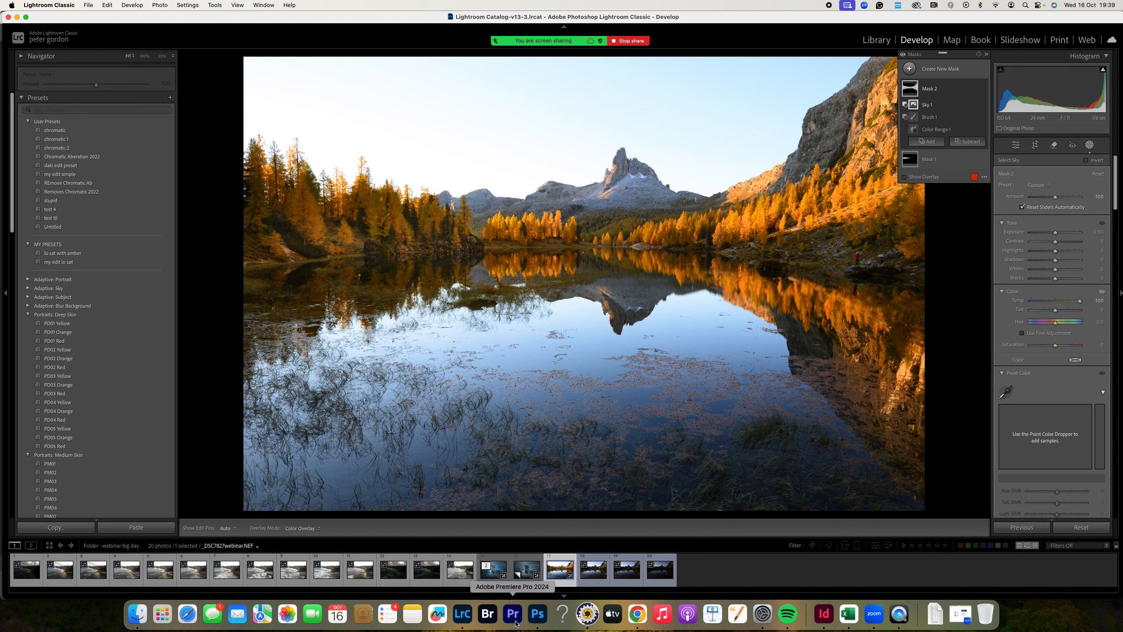
Switch to Photoshop to view the mask types in Camera Raw, and return to Lightroom Classic
{"action": "left_click", "coordinate": [537, 618]}
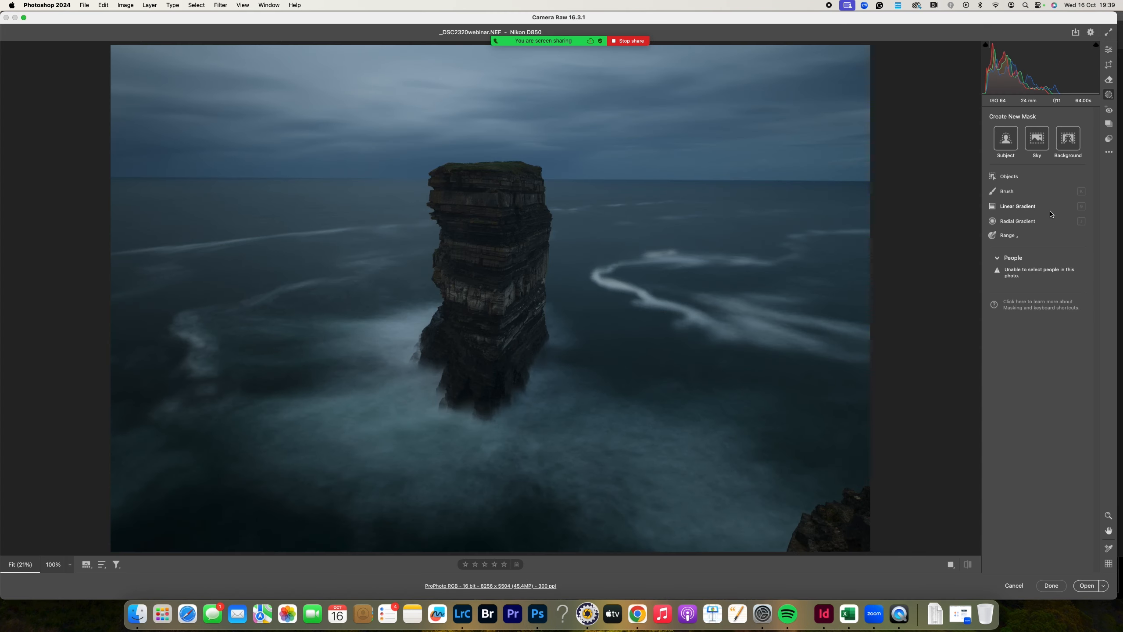
{"action": "mouse_move", "coordinate": [1052, 214]}
{"action": "left_click", "coordinate": [463, 614]}
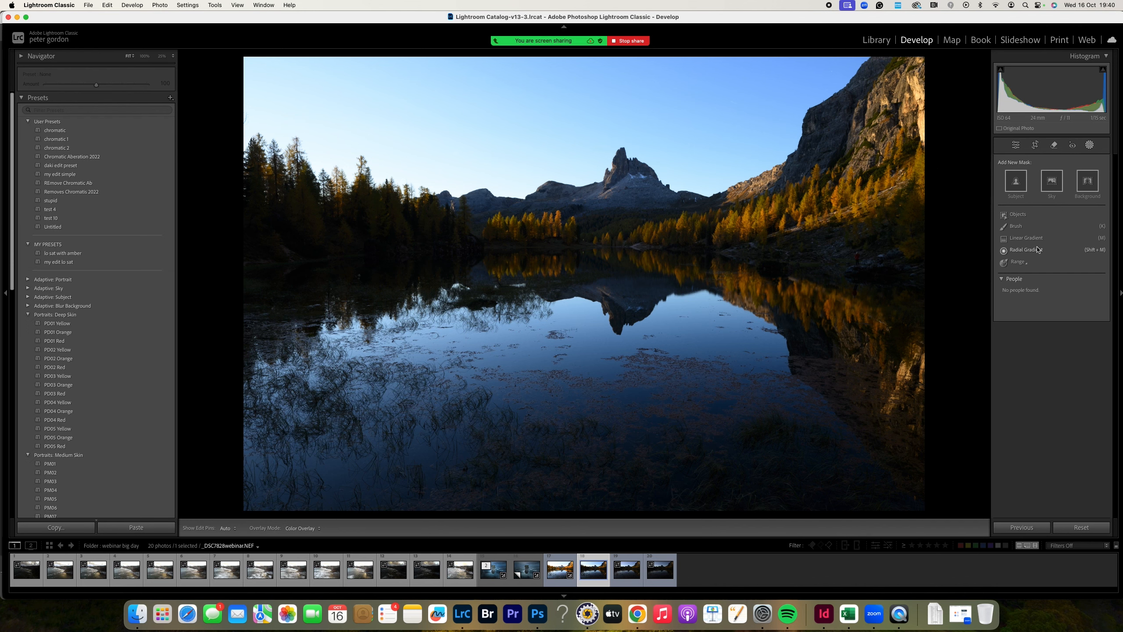
Place a slightly tilted linear gradient mask over the darker lake photo's sky and treeline, trying a narrower transition before restoring its full width
{"action": "left_click", "coordinate": [1028, 239]}
{"action": "left_click_drag", "start_coordinate": [449, 62], "coordinate": [475, 255]}
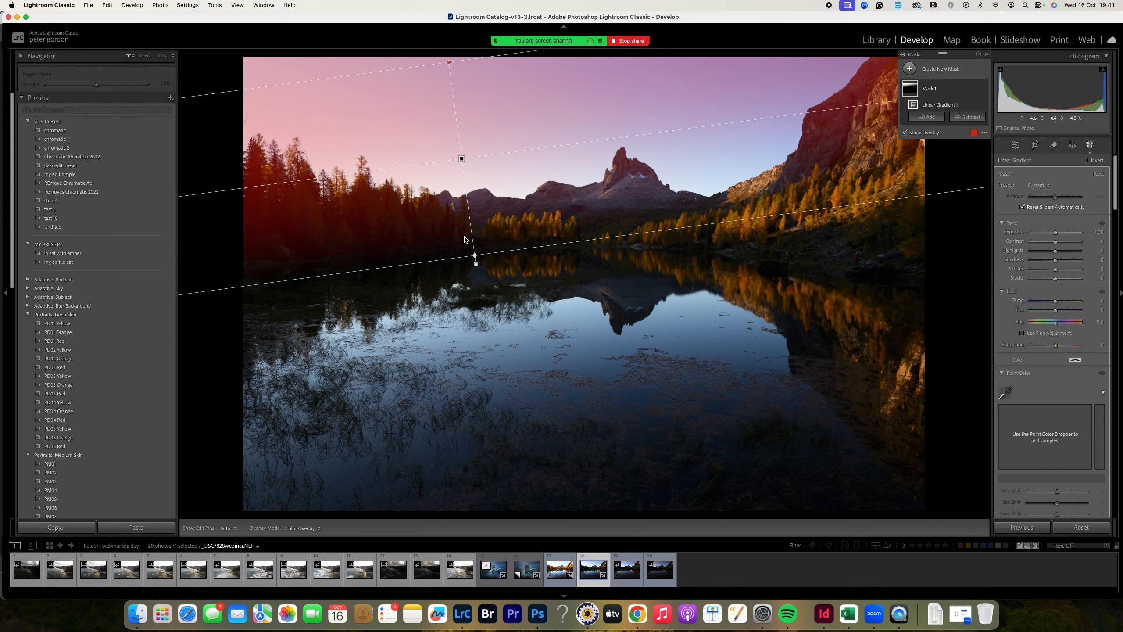
{"action": "left_click_drag", "start_coordinate": [449, 62], "coordinate": [454, 114]}
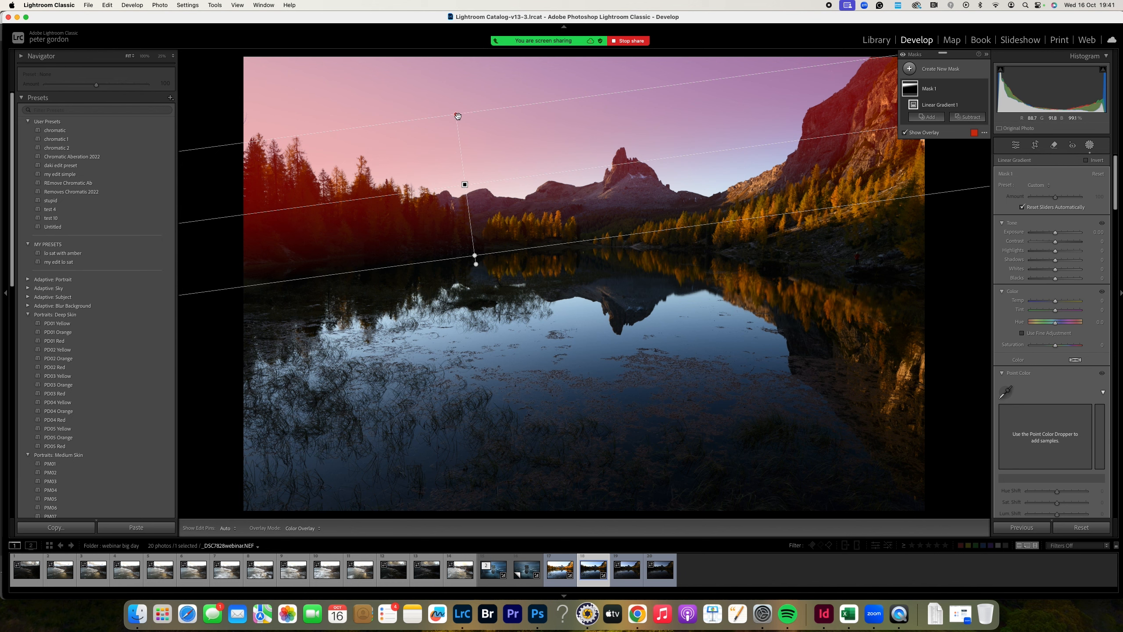
{"action": "left_click_drag", "start_coordinate": [455, 113], "coordinate": [455, 63]}
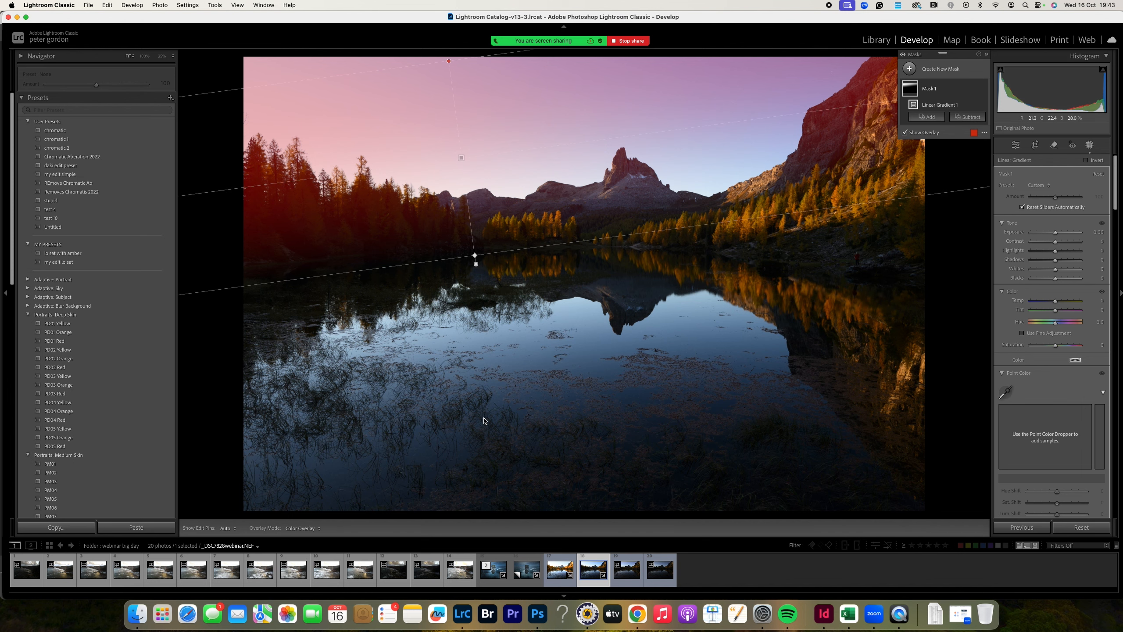
Reset the point curve channel on the sea stack photo and lower its Exposure to -0.85
{"action": "left_click", "coordinate": [489, 582]}
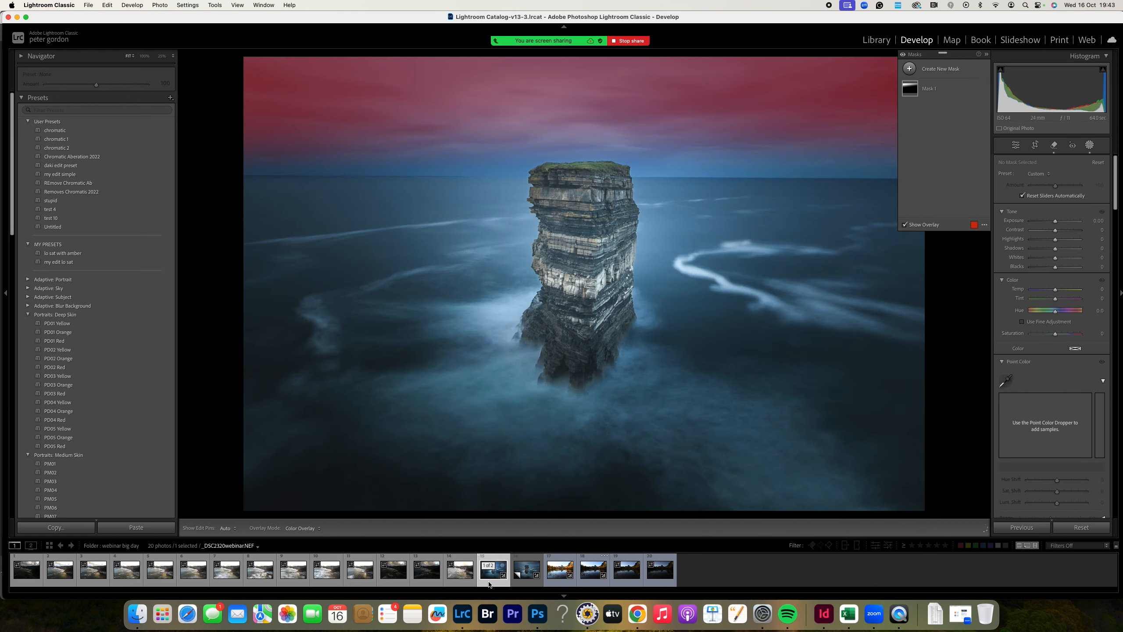
{"action": "left_click", "coordinate": [1016, 147]}
{"action": "scroll", "coordinate": [1052, 324], "scroll_direction": "down", "scroll_amount": 2}
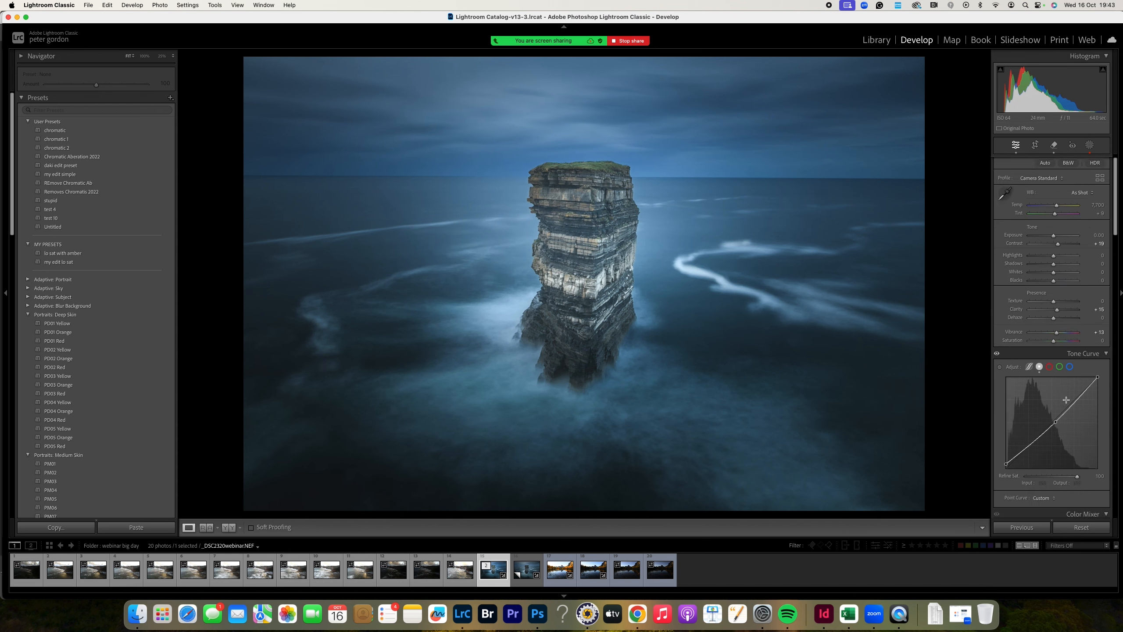
{"action": "right_click", "coordinate": [1055, 399]}
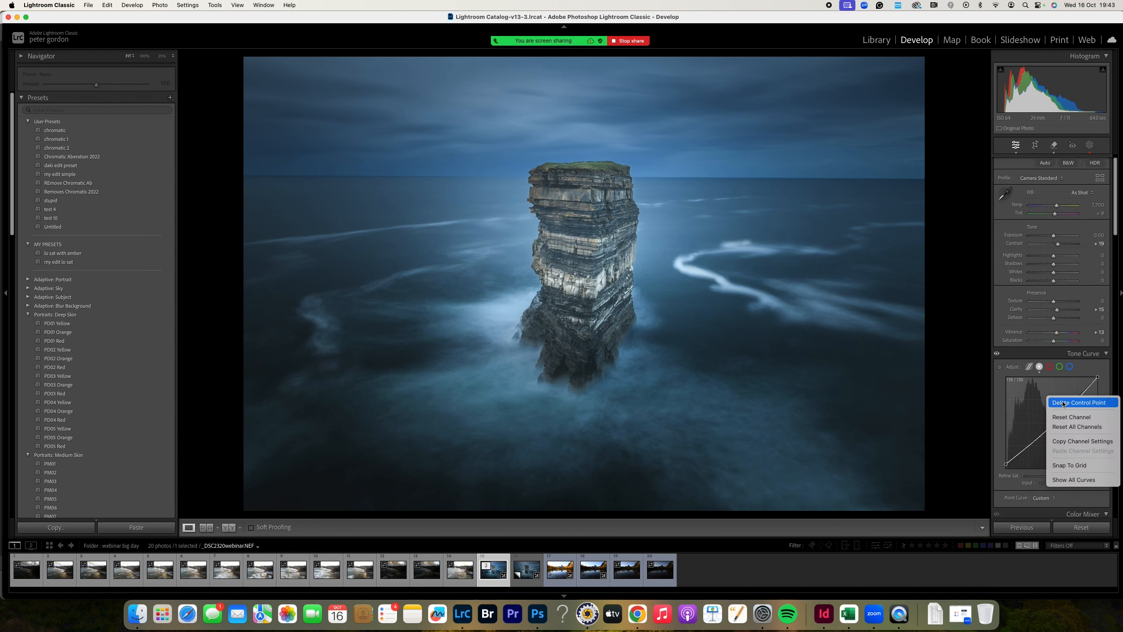
{"action": "left_click", "coordinate": [1073, 418]}
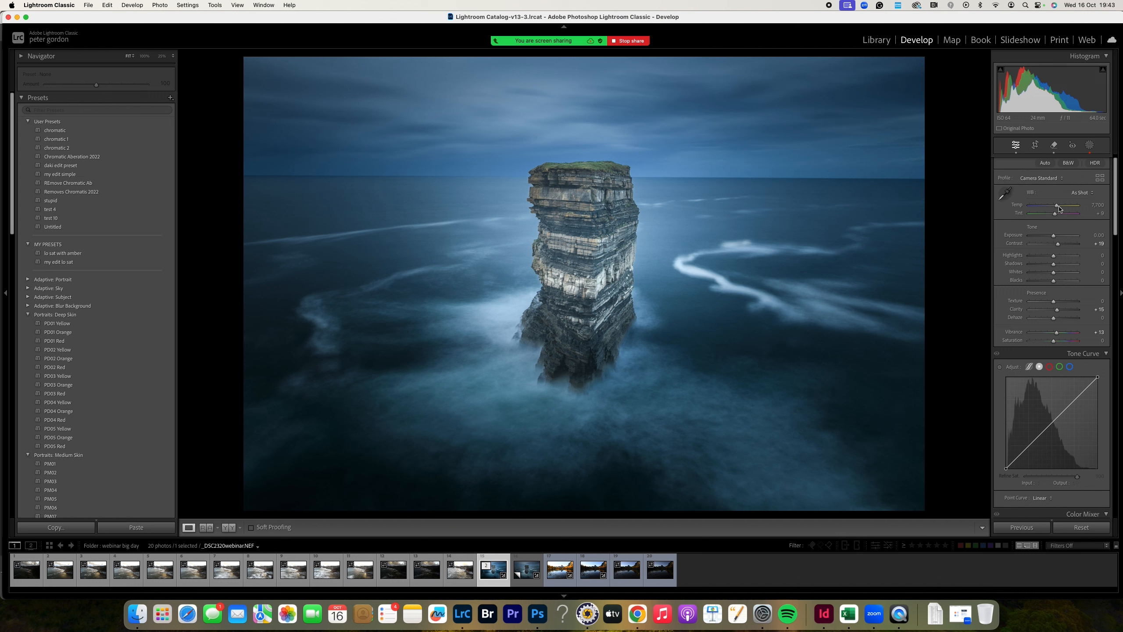
{"action": "left_click_drag", "start_coordinate": [1054, 236], "coordinate": [1051, 237]}
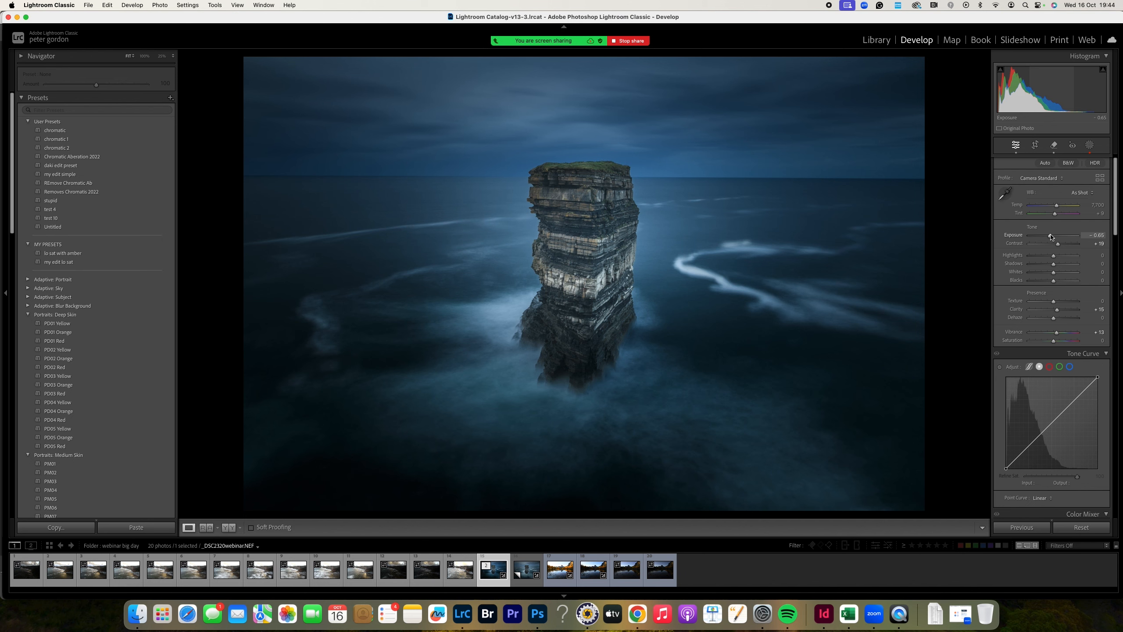
Undo the last exposure change on the sea stack photo
{"action": "key", "text": "super+z"}
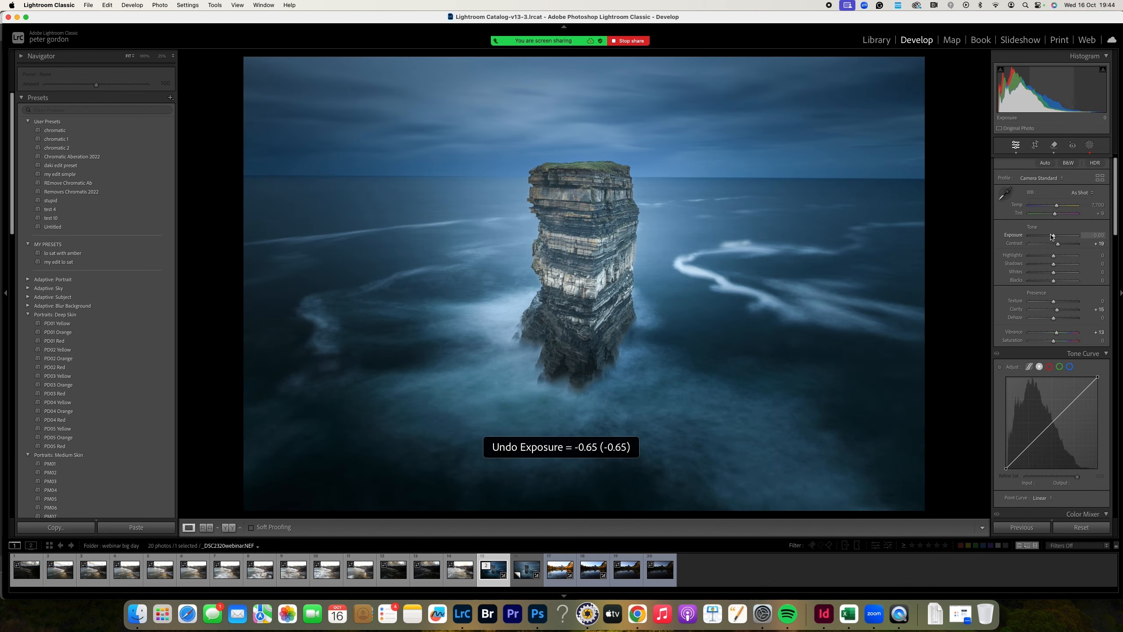
{"action": "left_click", "coordinate": [1055, 421]}
{"action": "left_click_drag", "start_coordinate": [1055, 423], "coordinate": [1057, 429]}
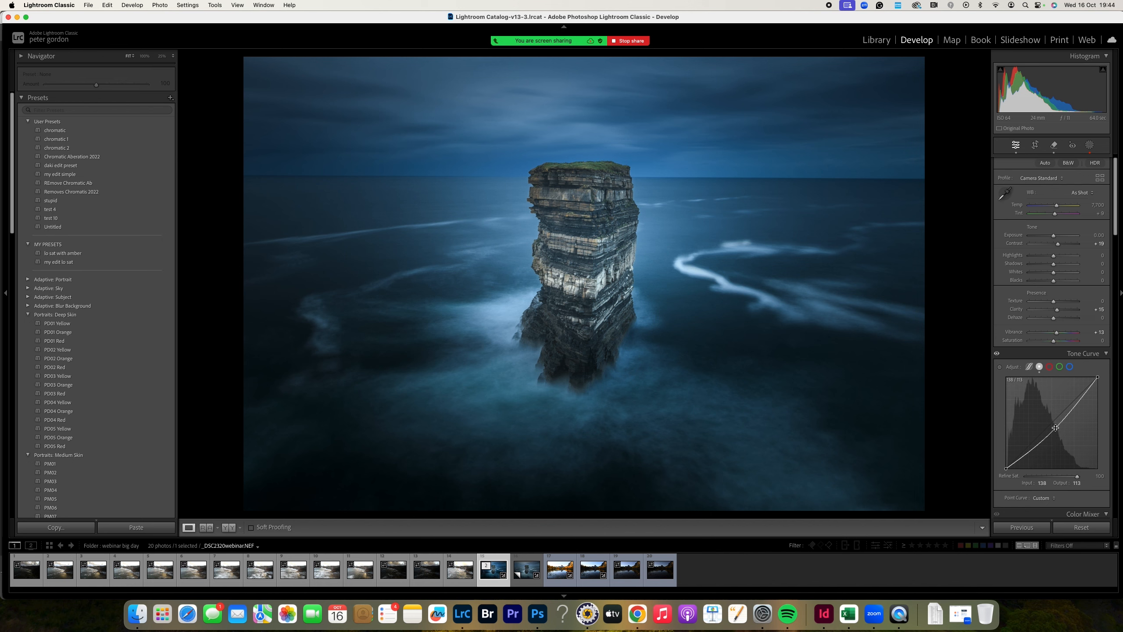
{"action": "key", "text": "super+z"}
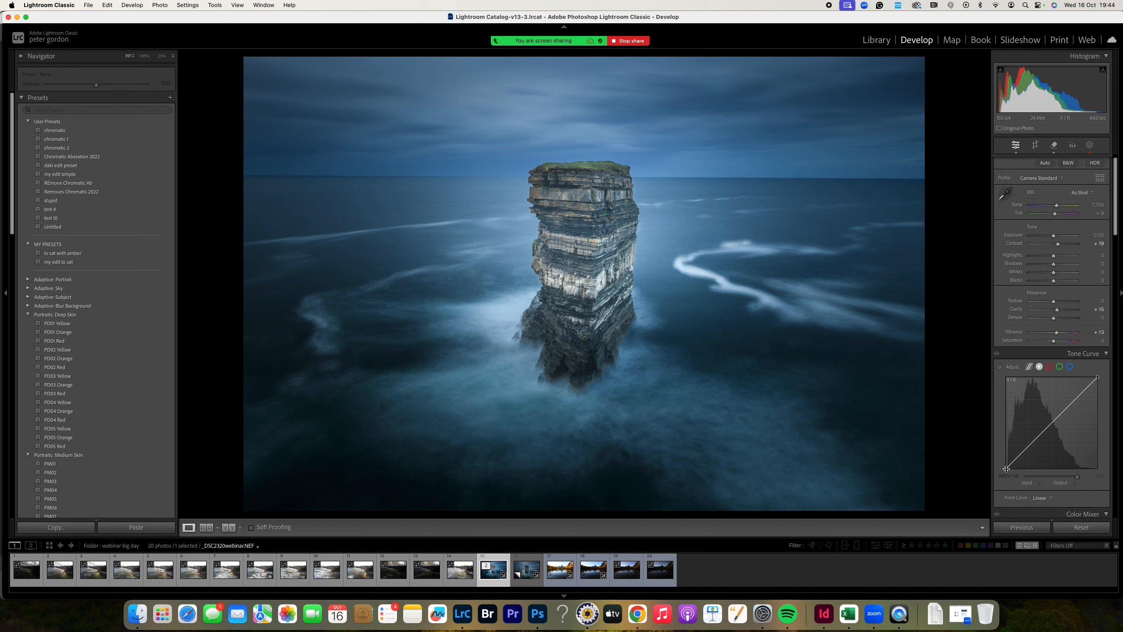
Lift the tone curve's black point slightly and pull its midtones down to input 134, output 114
{"action": "left_click_drag", "start_coordinate": [1006, 468], "coordinate": [1006, 466]}
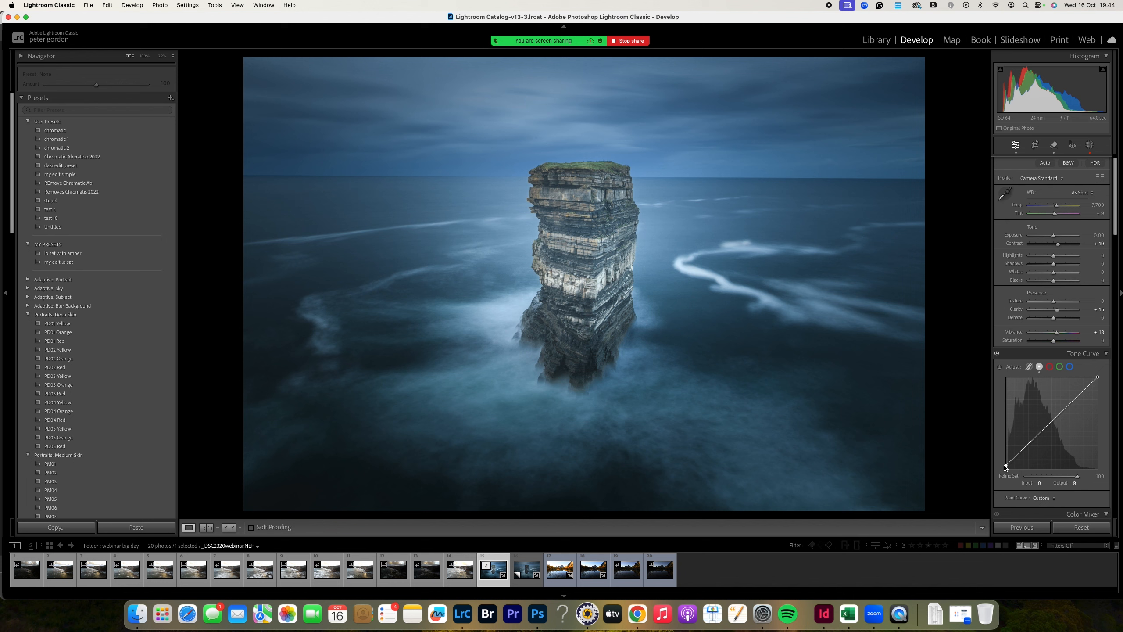
{"action": "left_click_drag", "start_coordinate": [1054, 419], "coordinate": [1054, 427]}
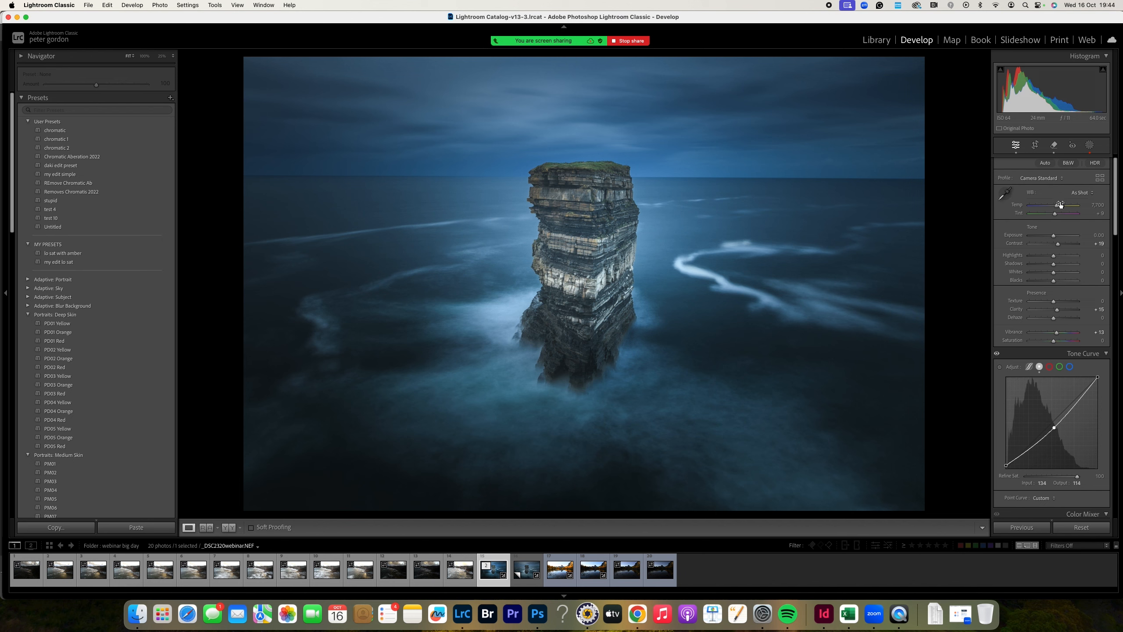
Raise the exposure of the Mask 6 radial gradient and set its contrast to 24
{"action": "left_click", "coordinate": [1089, 145]}
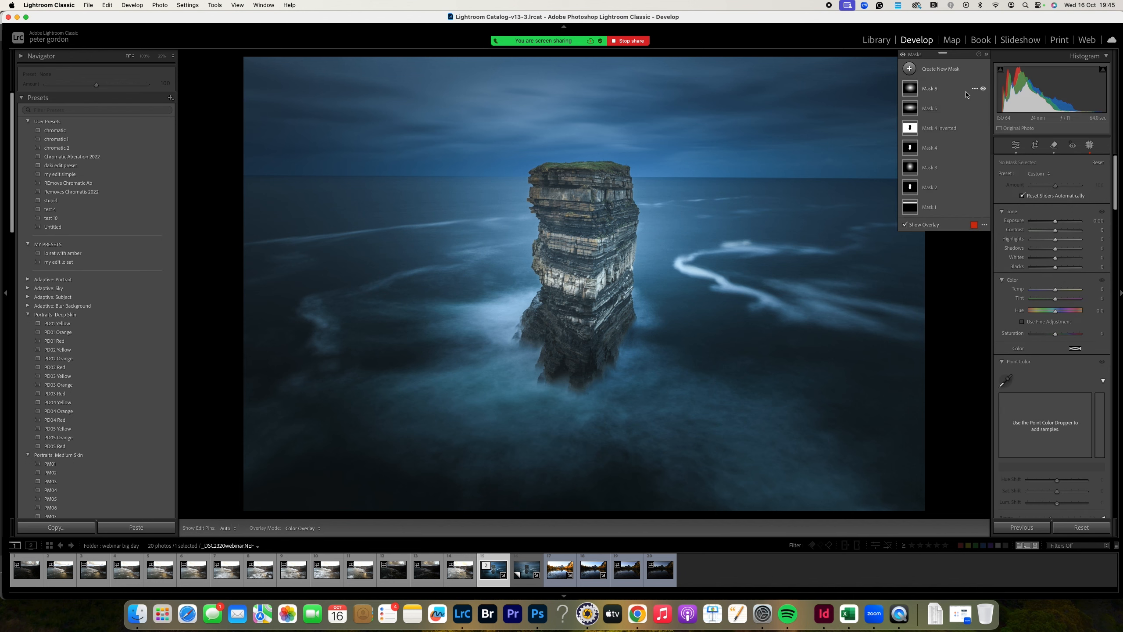
{"action": "left_click", "coordinate": [930, 91]}
{"action": "left_click_drag", "start_coordinate": [1055, 244], "coordinate": [1064, 247]}
{"action": "left_click_drag", "start_coordinate": [1056, 256], "coordinate": [1062, 256]}
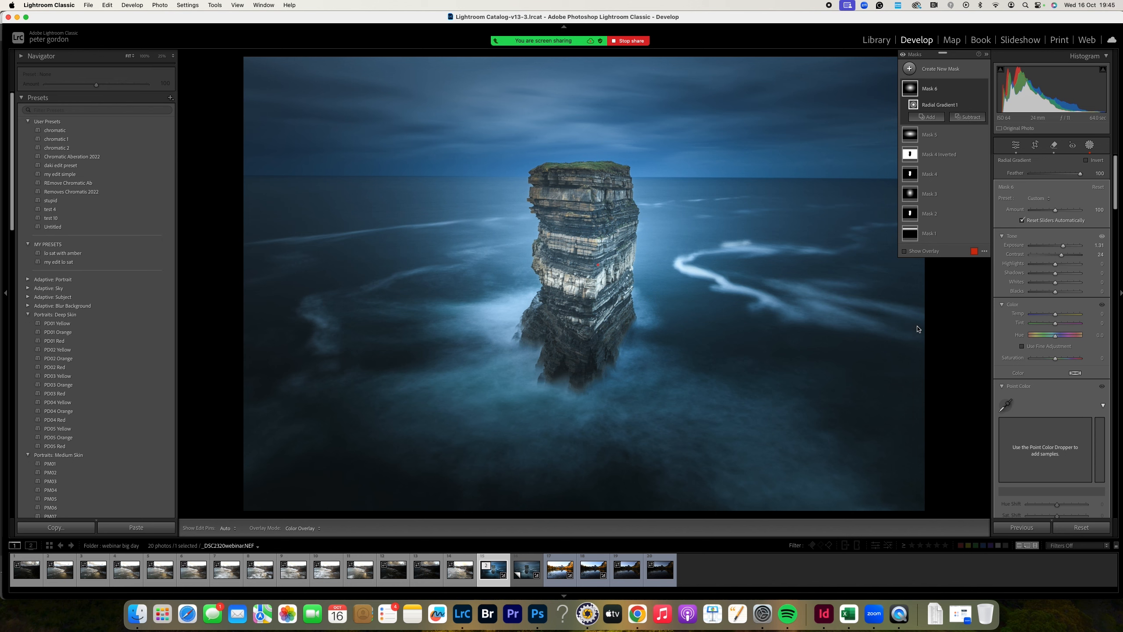
Open the photo's virtual copy and reset all its develop settings
{"action": "left_click", "coordinate": [527, 578]}
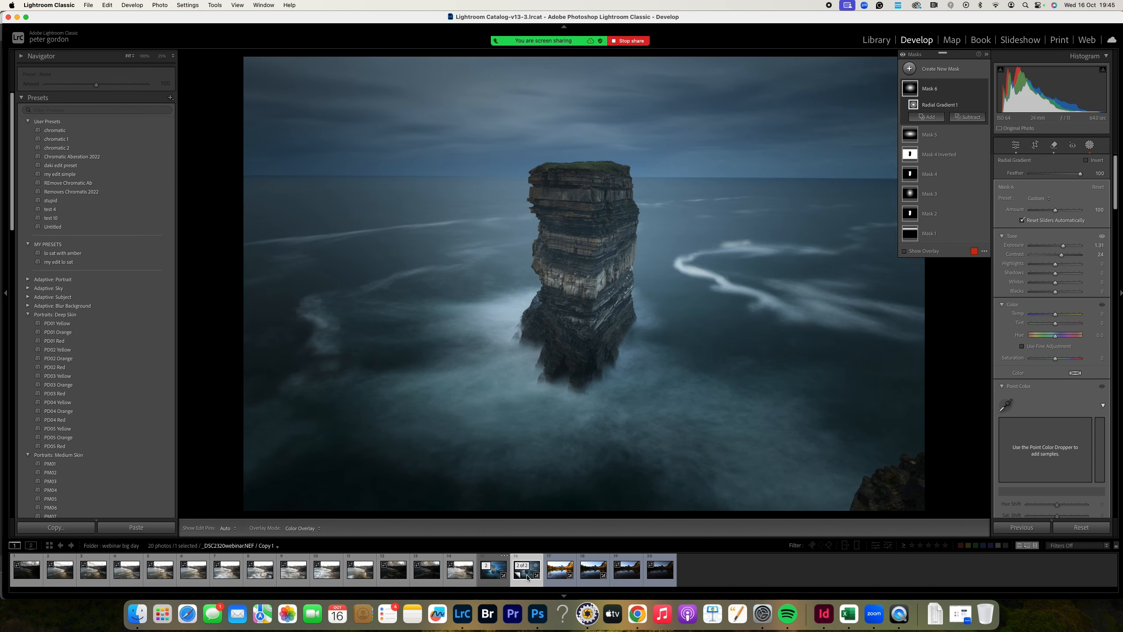
{"action": "left_click", "coordinate": [1081, 527]}
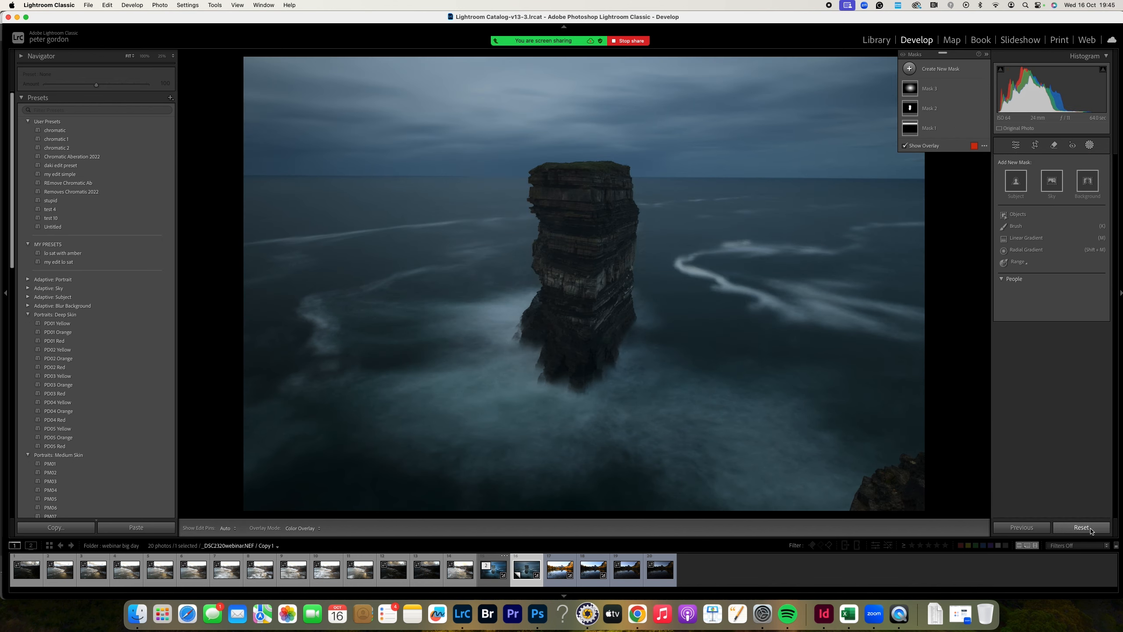
Add a linear gradient mask over the sky, ending near the horizon, and lower its exposure to -1.47
{"action": "left_click", "coordinate": [1026, 237]}
{"action": "left_click_drag", "start_coordinate": [594, 62], "coordinate": [594, 174]}
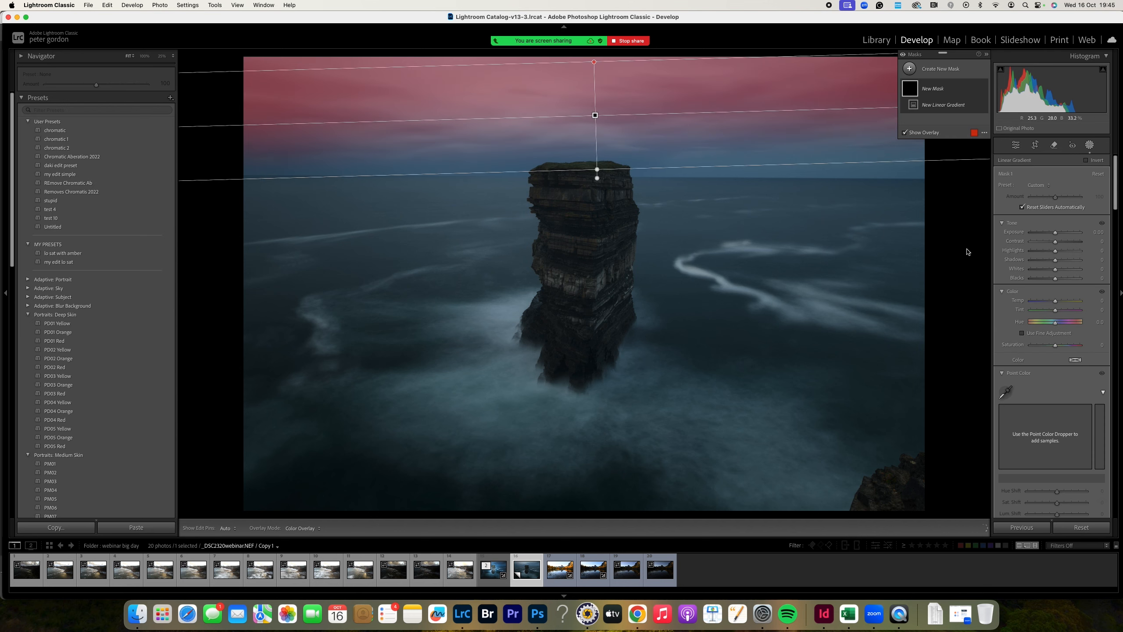
{"action": "left_click_drag", "start_coordinate": [1051, 234], "coordinate": [1046, 234]}
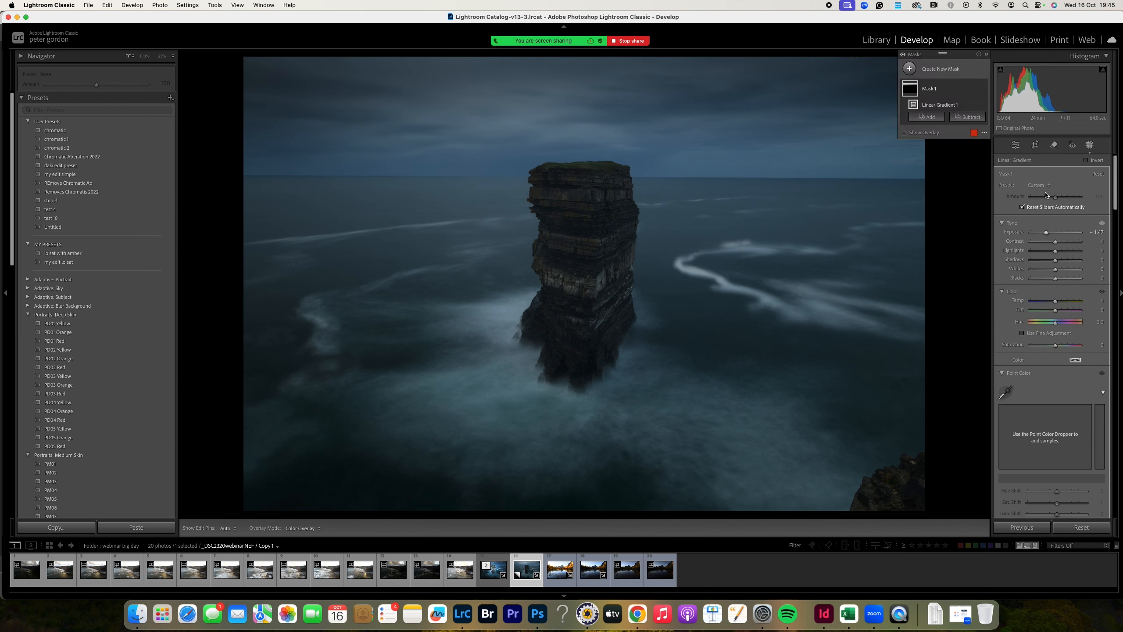
Add a wide radial gradient mask centred on the sea stack and raise its exposure to 1.62
{"action": "left_click", "coordinate": [942, 74]}
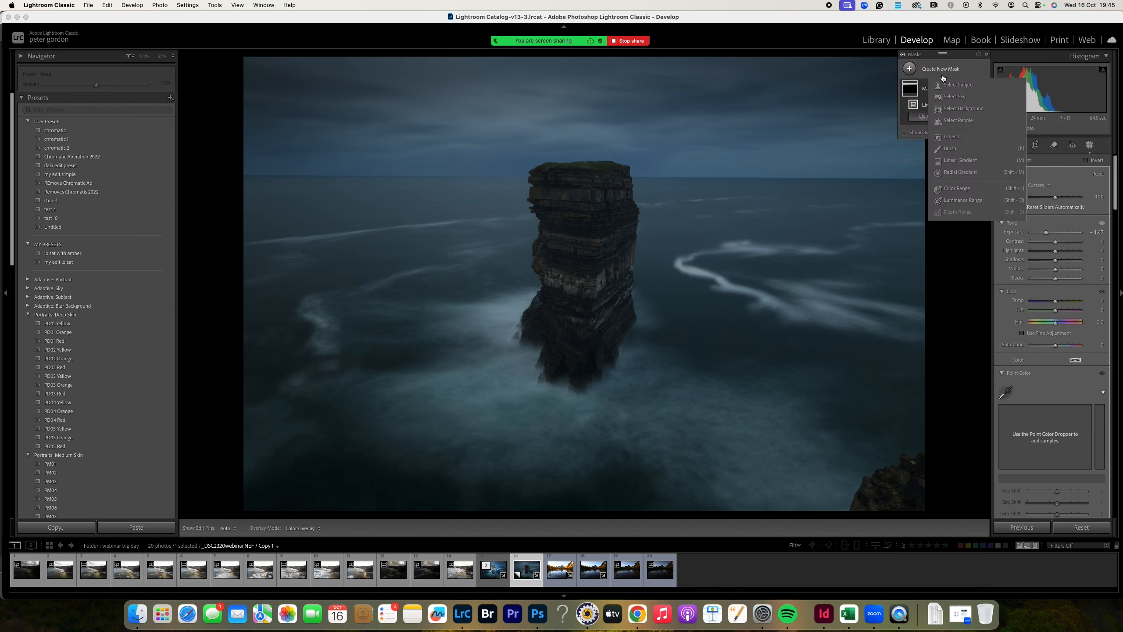
{"action": "left_click", "coordinate": [961, 172]}
{"action": "left_click_drag", "start_coordinate": [529, 248], "coordinate": [827, 402]}
{"action": "left_click_drag", "start_coordinate": [528, 246], "coordinate": [600, 266]}
{"action": "left_click_drag", "start_coordinate": [1055, 245], "coordinate": [1064, 246]}
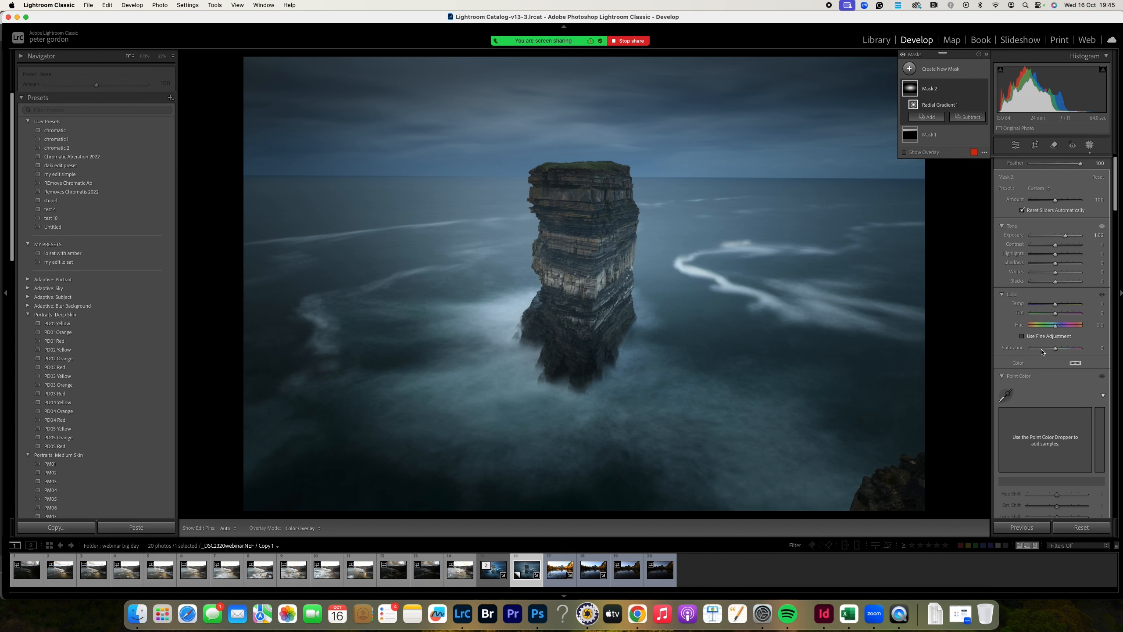
Lift the global tone curve's black point to output 11 and lower the midtones to input 138, output 112
{"action": "scroll", "coordinate": [1052, 336], "scroll_direction": "down", "scroll_amount": 6}
{"action": "left_click", "coordinate": [1016, 145]}
{"action": "scroll", "coordinate": [1019, 273], "scroll_direction": "down", "scroll_amount": 3}
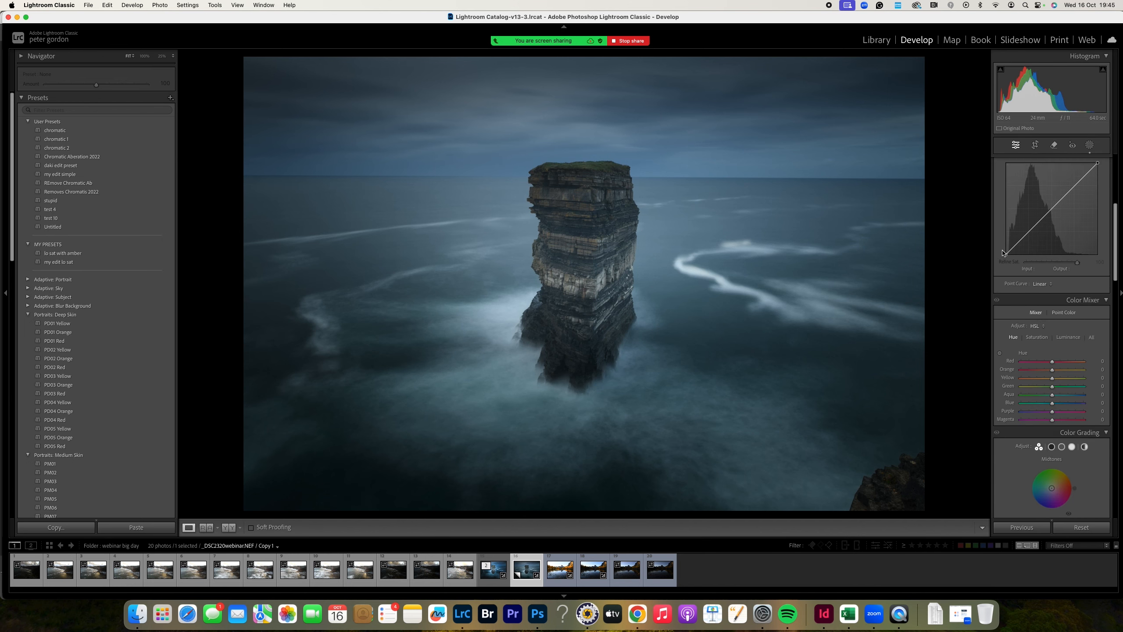
{"action": "scroll", "coordinate": [1002, 248], "scroll_direction": "down", "scroll_amount": 1}
{"action": "left_click_drag", "start_coordinate": [1005, 251], "coordinate": [1003, 250]}
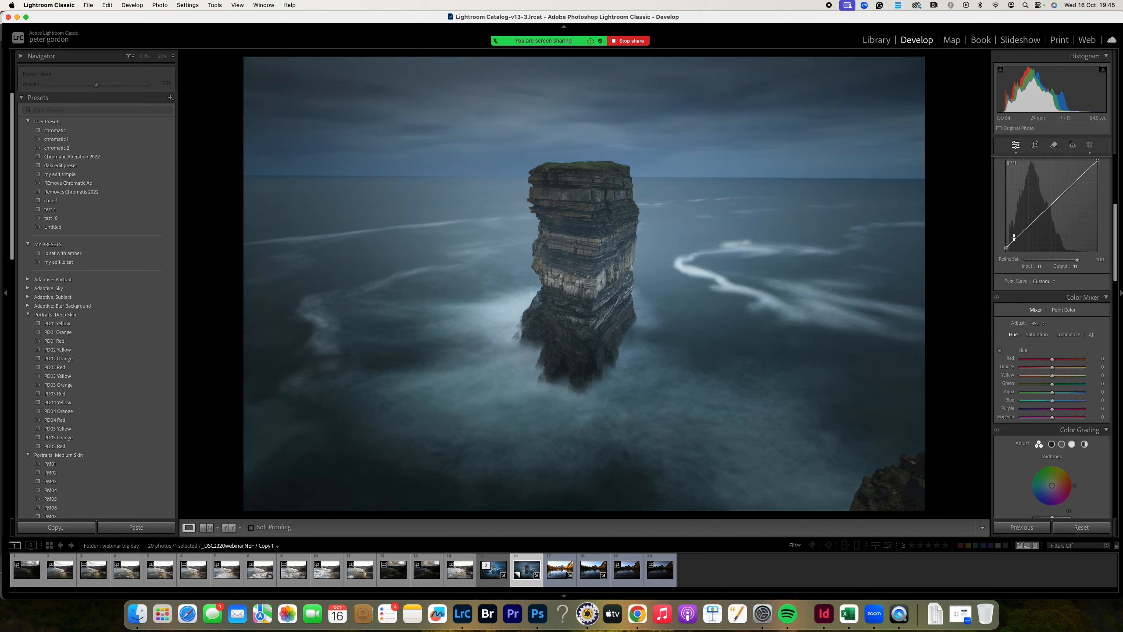
{"action": "left_click_drag", "start_coordinate": [1054, 204], "coordinate": [1056, 211]}
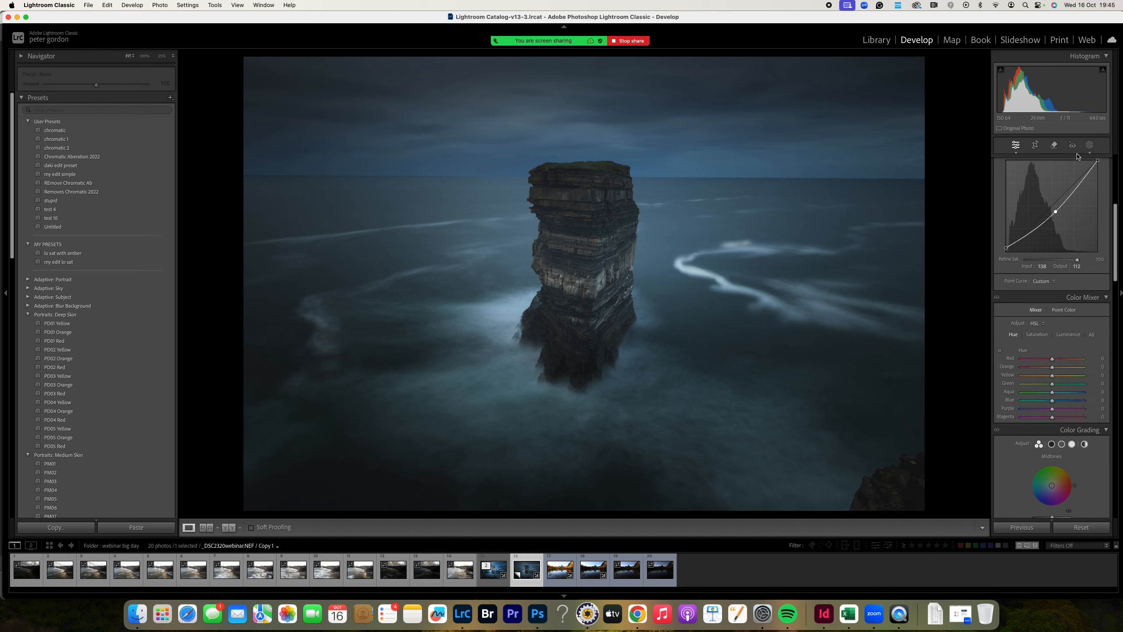
Add another radial gradient mask centred on the sea stack and set its exposure to 0.88
{"action": "left_click", "coordinate": [1090, 145]}
{"action": "left_click", "coordinate": [951, 71]}
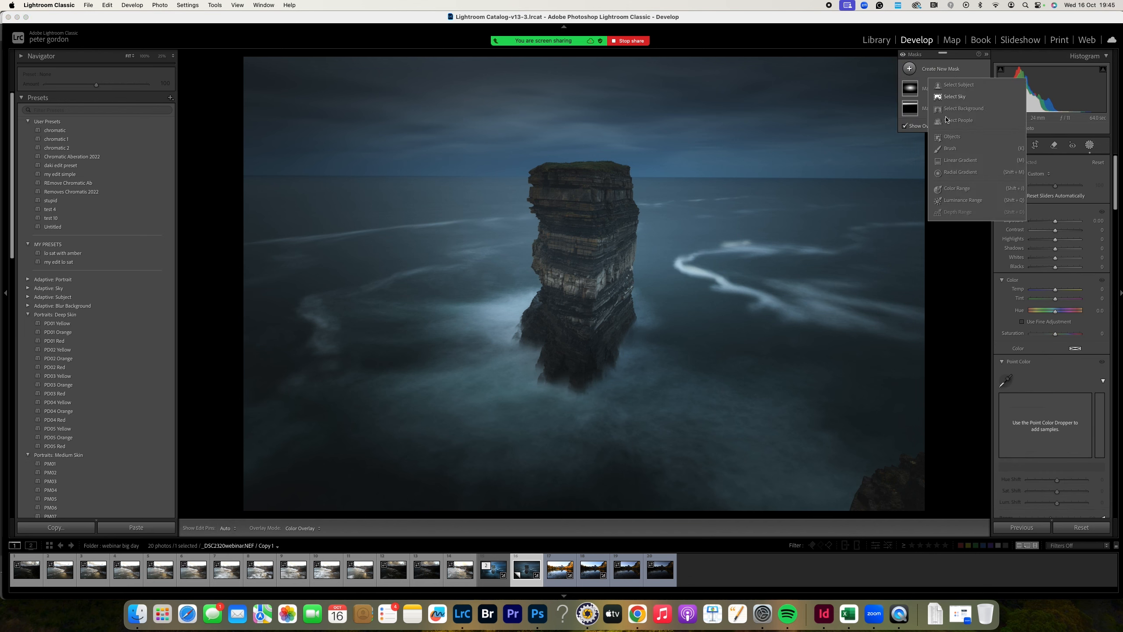
{"action": "left_click", "coordinate": [960, 167]}
{"action": "left_click_drag", "start_coordinate": [570, 239], "coordinate": [792, 405]}
{"action": "left_click_drag", "start_coordinate": [1055, 245], "coordinate": [1061, 245]}
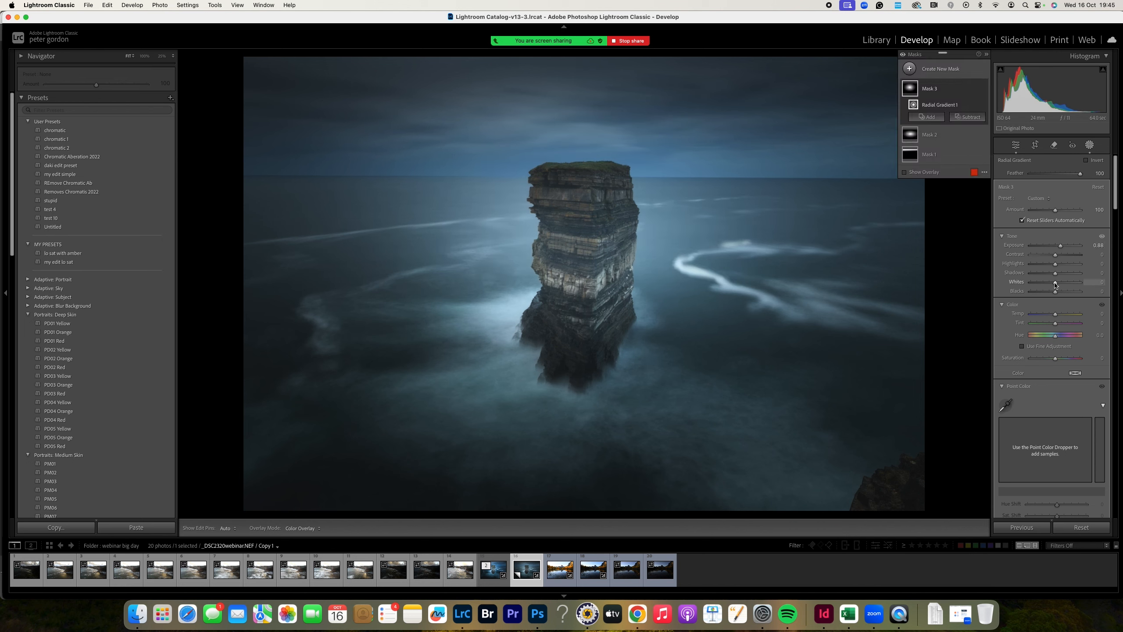
Raise the whites of the newest radial gradient mask and set its clarity to 52
{"action": "left_click_drag", "start_coordinate": [1056, 285], "coordinate": [1066, 285]}
{"action": "scroll", "coordinate": [1056, 291], "scroll_direction": "down", "scroll_amount": 5}
{"action": "scroll", "coordinate": [1056, 290], "scroll_direction": "down", "scroll_amount": 10}
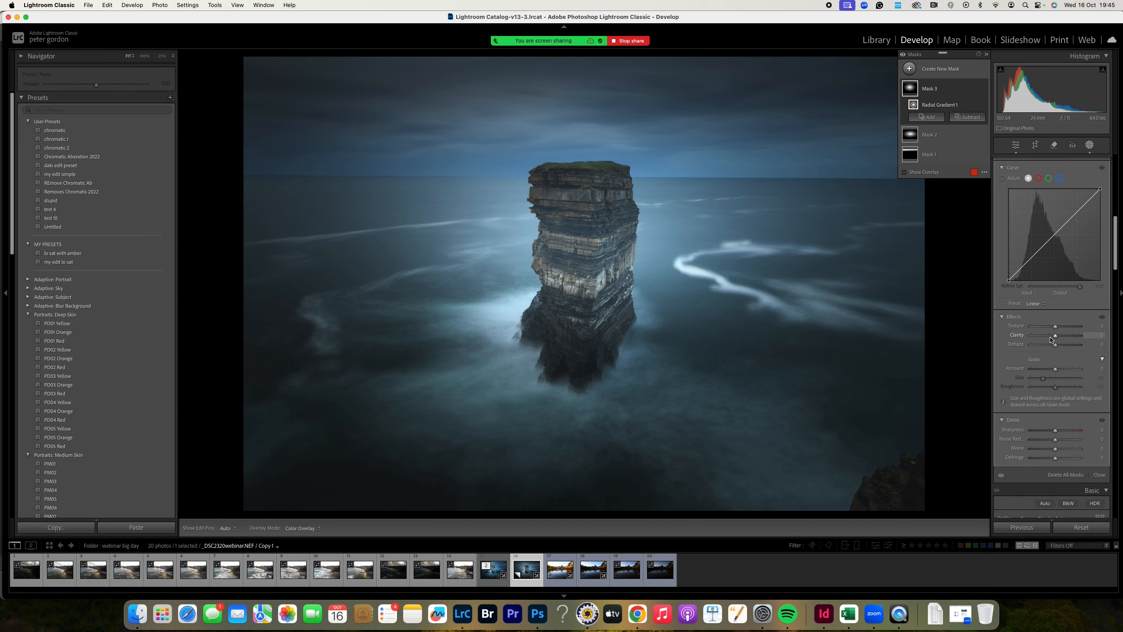
{"action": "left_click_drag", "start_coordinate": [1056, 336], "coordinate": [1067, 336]}
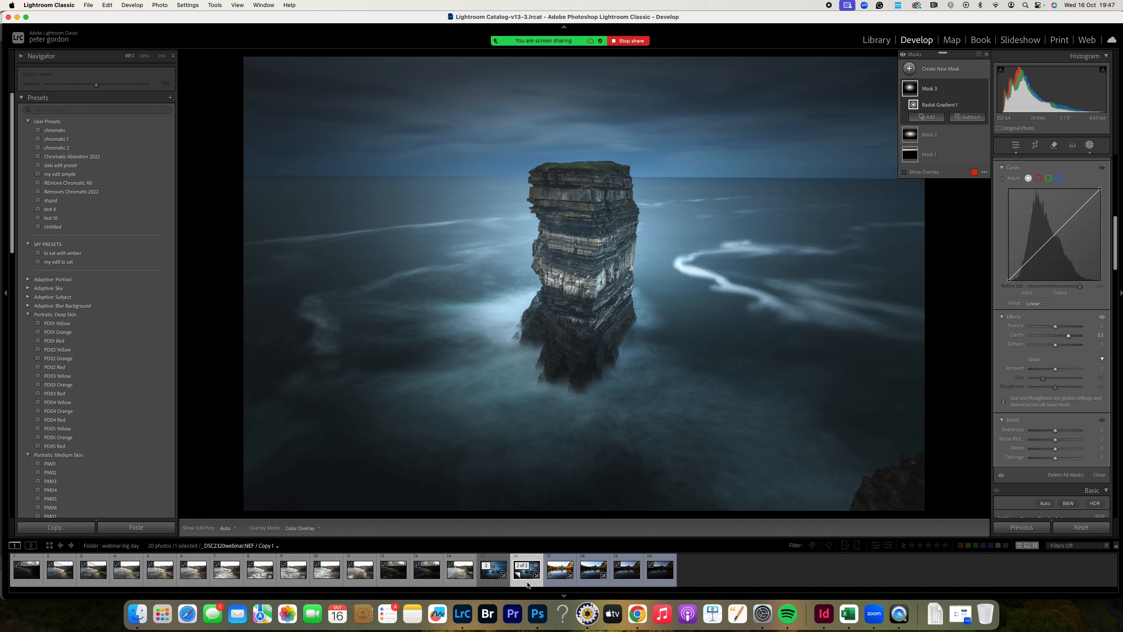
View the original edited version for comparison and return to the virtual copy
{"action": "right_click", "coordinate": [527, 585]}
{"action": "left_click", "coordinate": [488, 582]}
{"action": "left_click", "coordinate": [488, 582]}
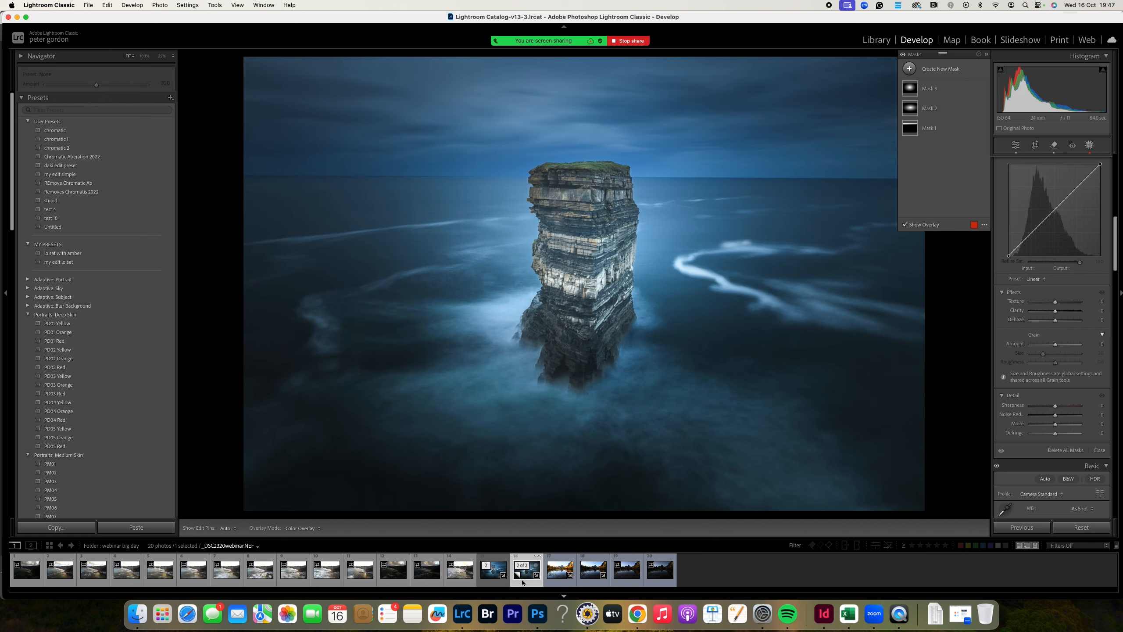
{"action": "left_click", "coordinate": [522, 582]}
Send the virtual copy to Photoshop using Open Anyway, switch to Photoshop and cancel the Camera Raw window
{"action": "right_click", "coordinate": [522, 582]}
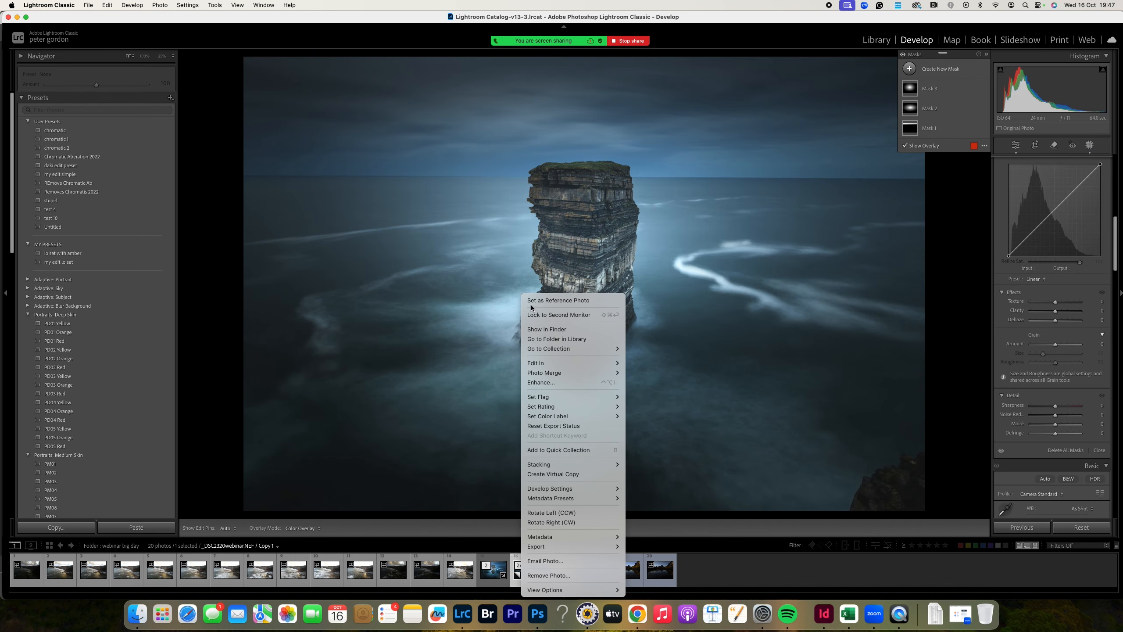
{"action": "mouse_move", "coordinate": [598, 365]}
{"action": "left_click", "coordinate": [672, 363]}
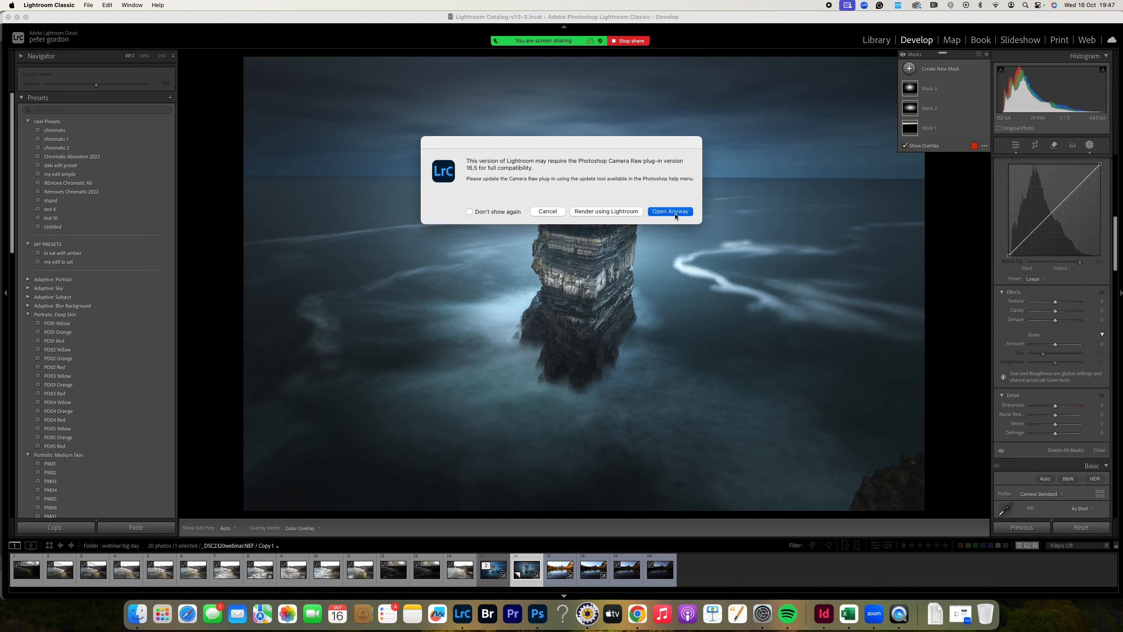
{"action": "left_click", "coordinate": [674, 211]}
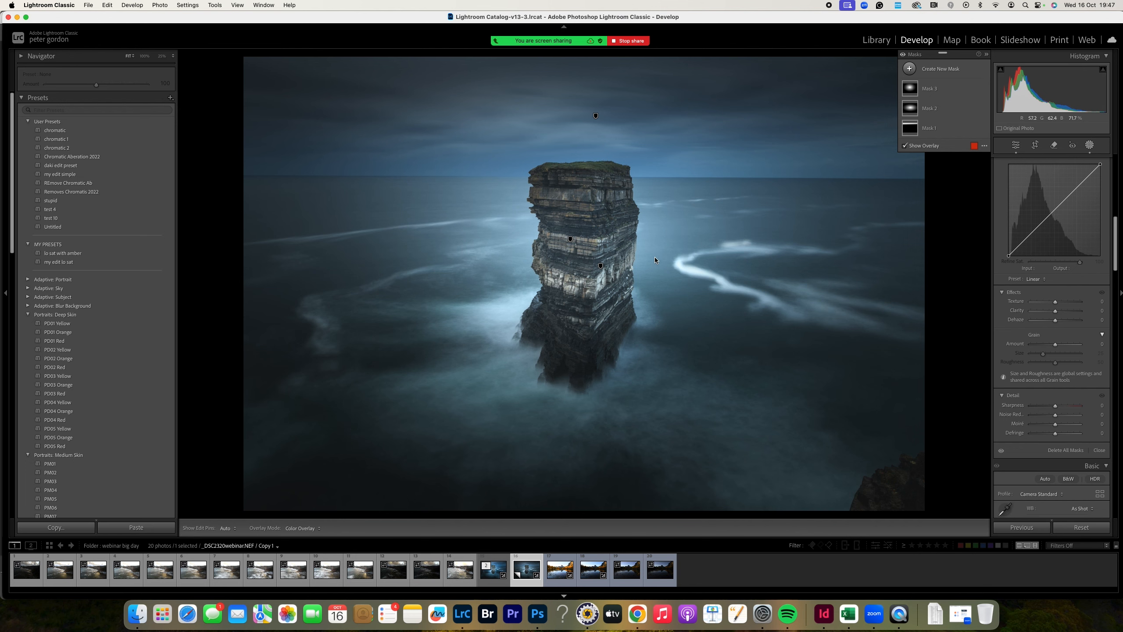
{"action": "left_click", "coordinate": [537, 614]}
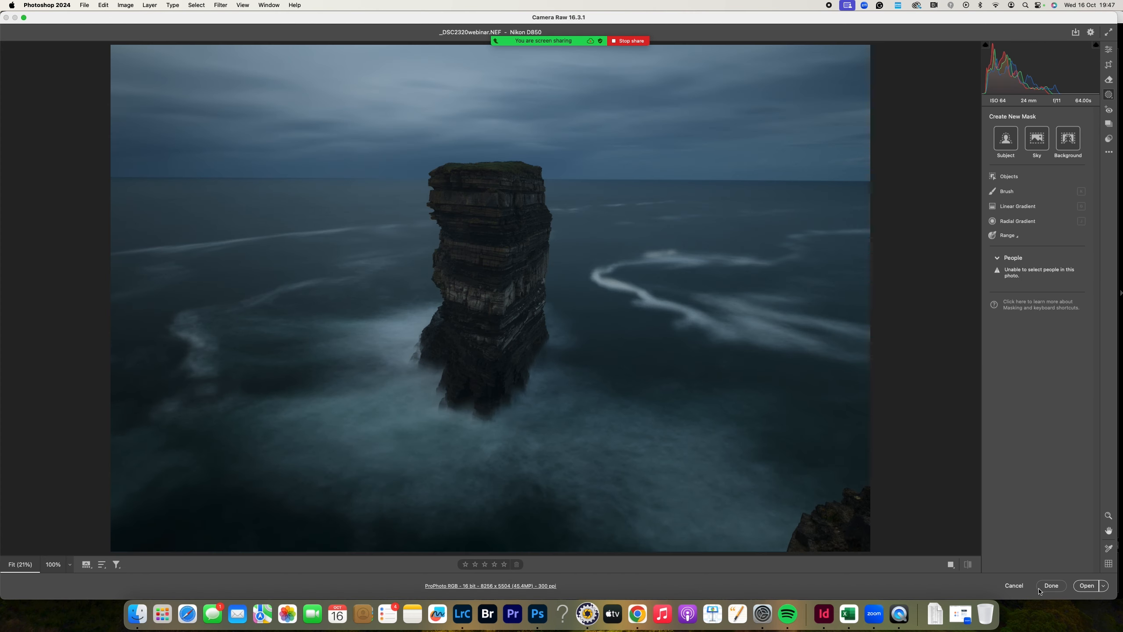
{"action": "left_click", "coordinate": [1014, 586]}
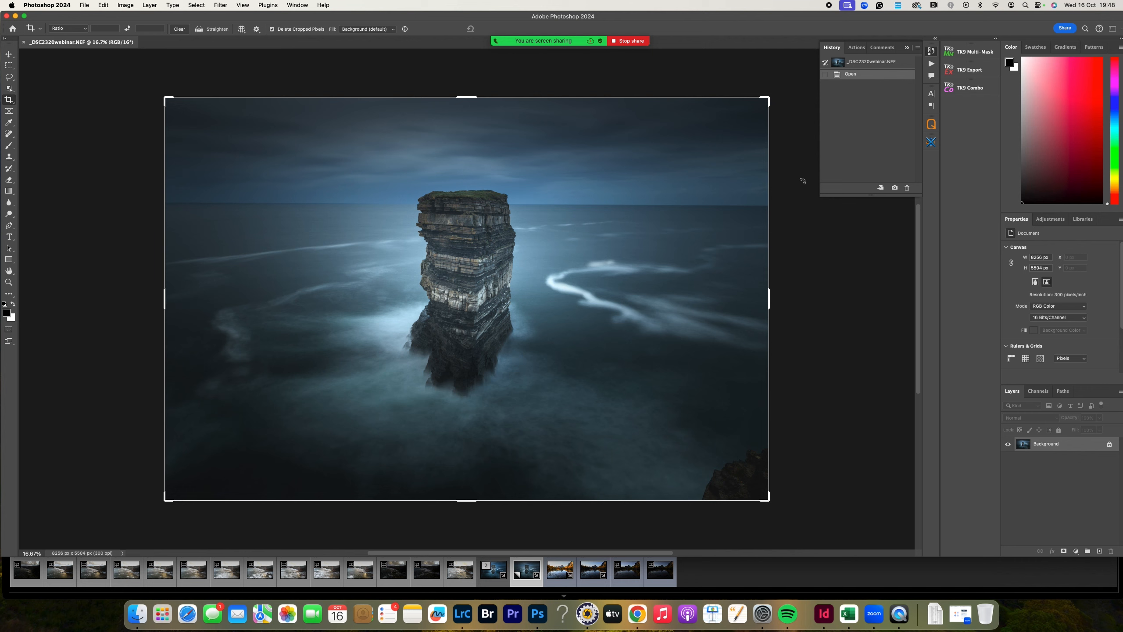
Generate an RGB luminosity mask with TK9 Multi-Mask and preview the Lights 2 and Lights 3 masks
{"action": "left_click", "coordinate": [972, 52]}
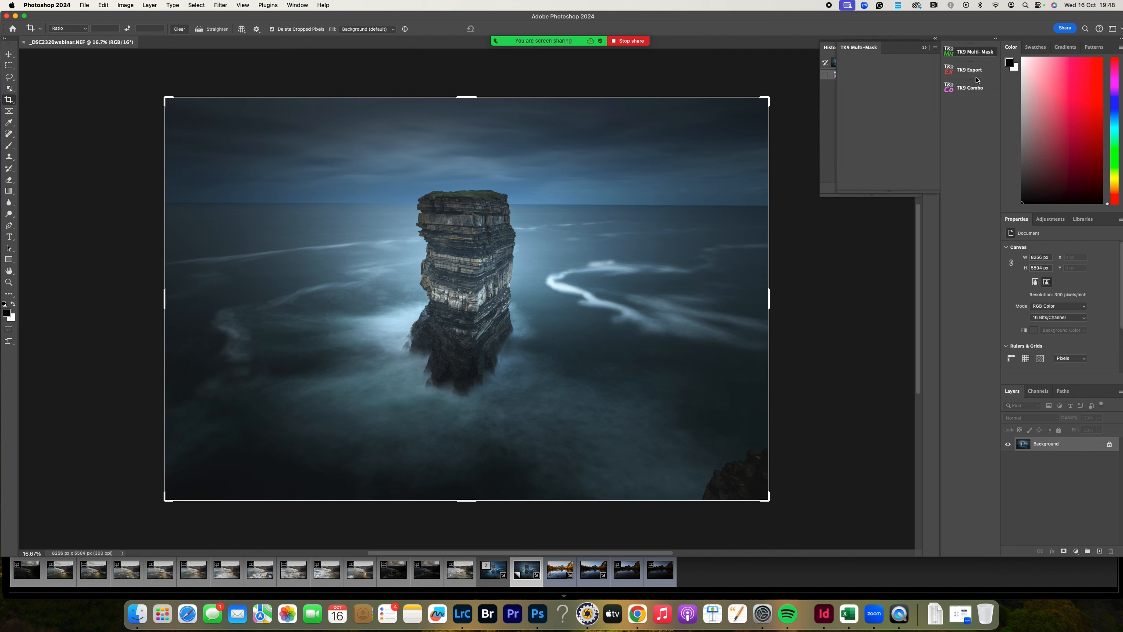
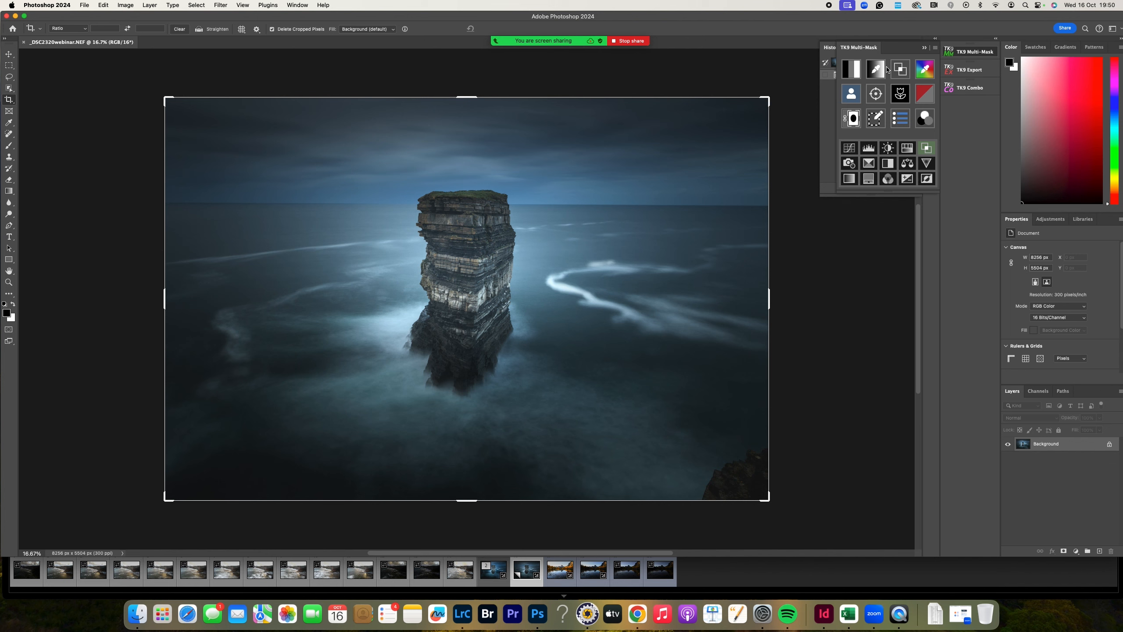
{"action": "left_click", "coordinate": [852, 69]}
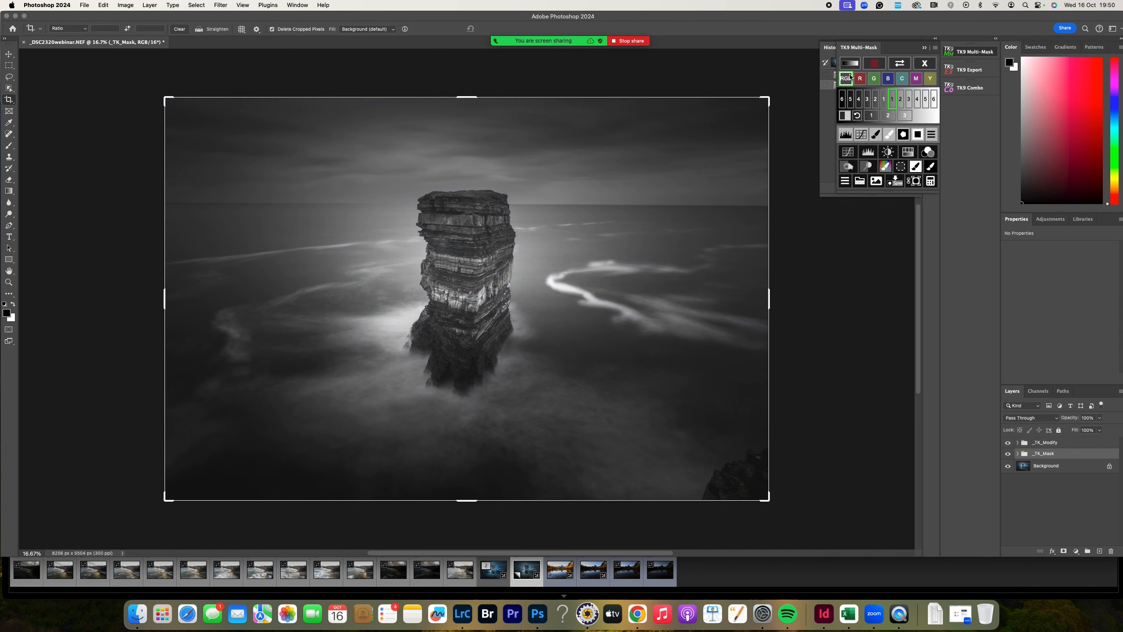
{"action": "left_click", "coordinate": [900, 99]}
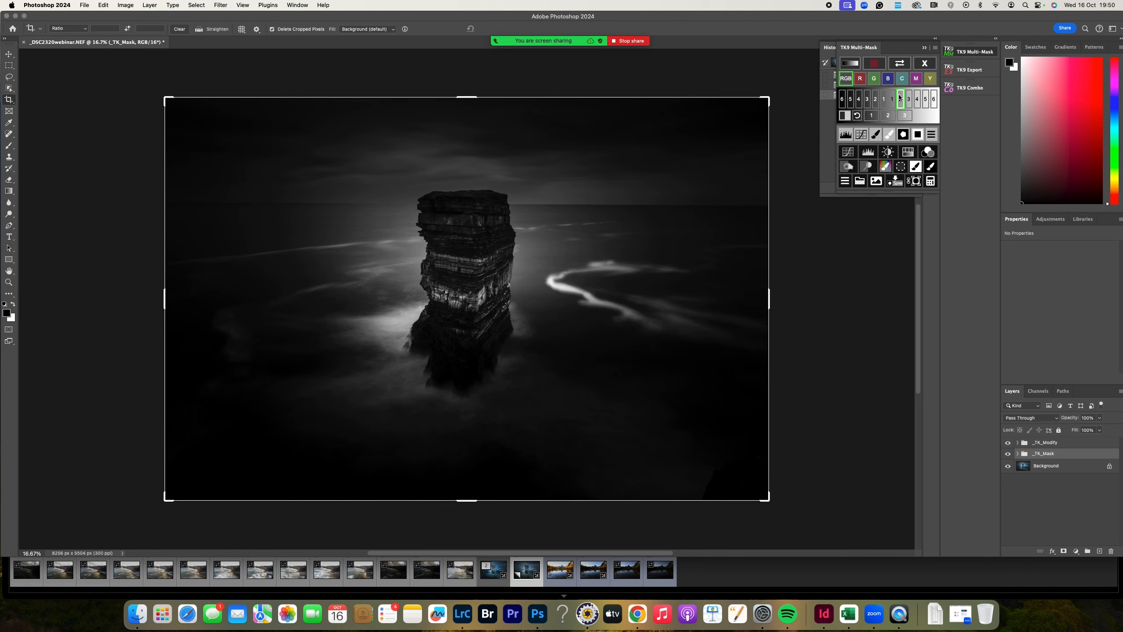
{"action": "left_click", "coordinate": [910, 100]}
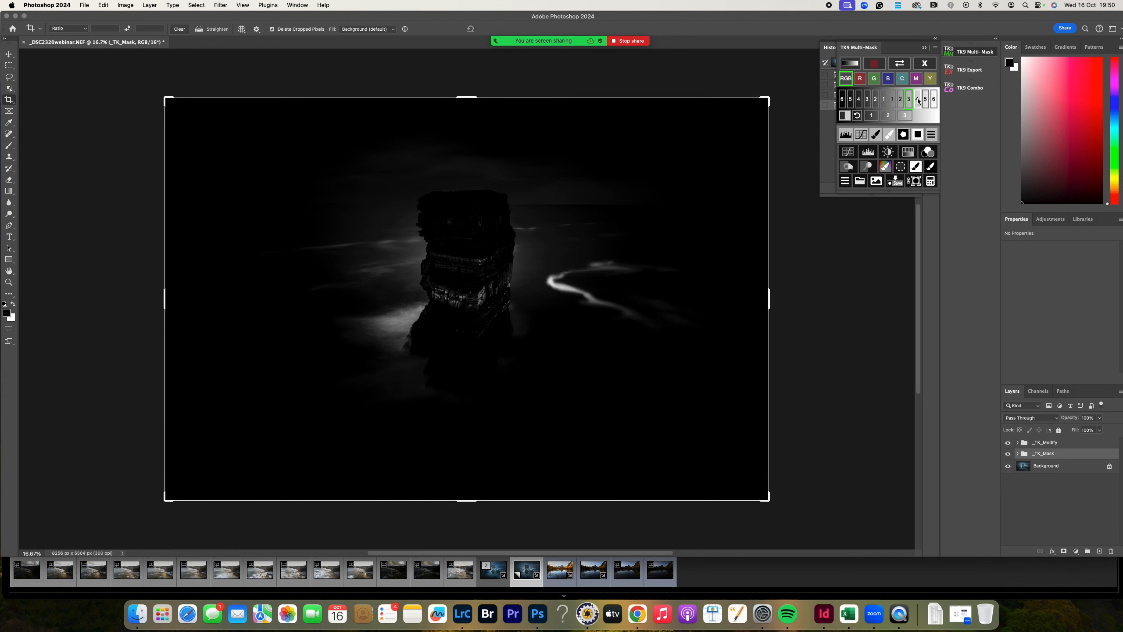
Preview the darks luminosity masks from 2 through 6 and return to the Darks 3 mask
{"action": "left_click", "coordinate": [876, 101]}
{"action": "left_click", "coordinate": [867, 101]}
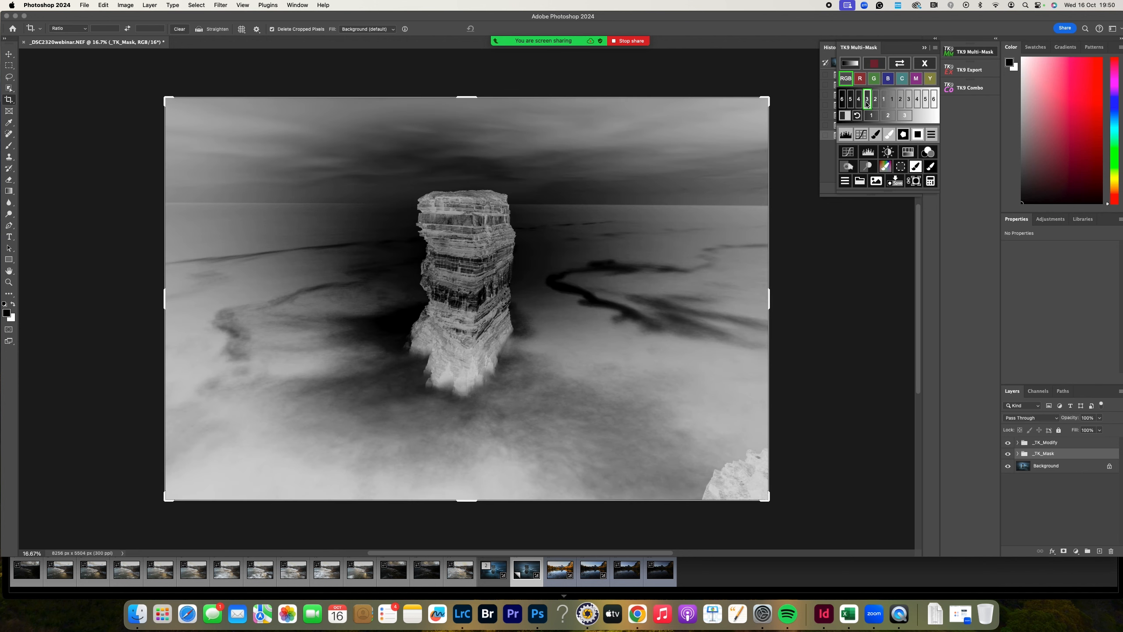
{"action": "left_click", "coordinate": [858, 100]}
{"action": "left_click", "coordinate": [848, 101]}
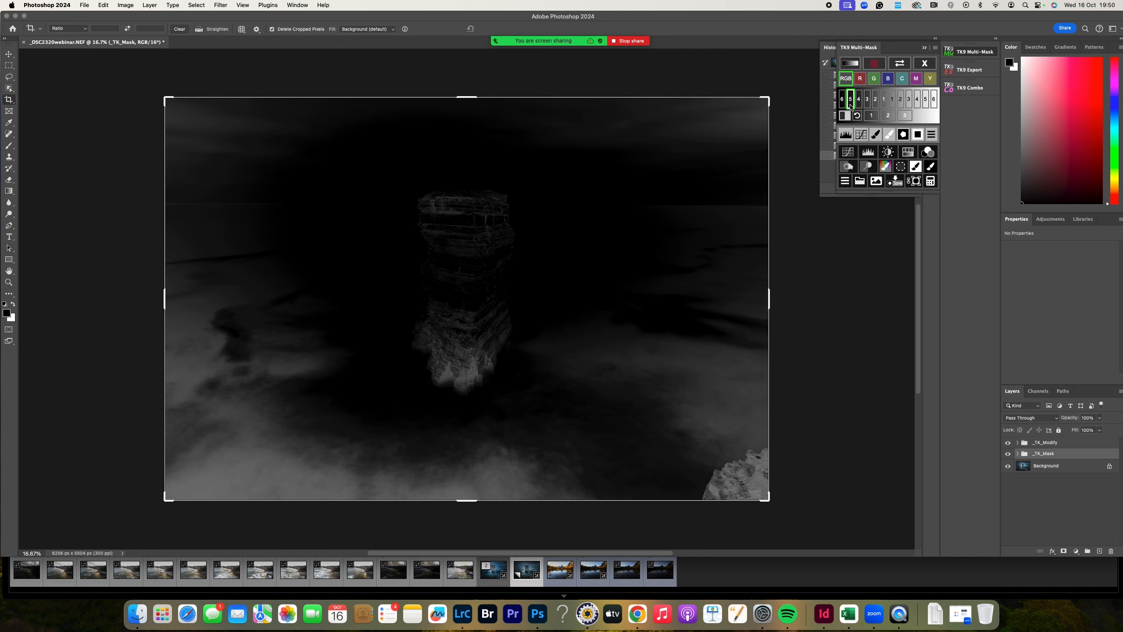
{"action": "left_click", "coordinate": [843, 101]}
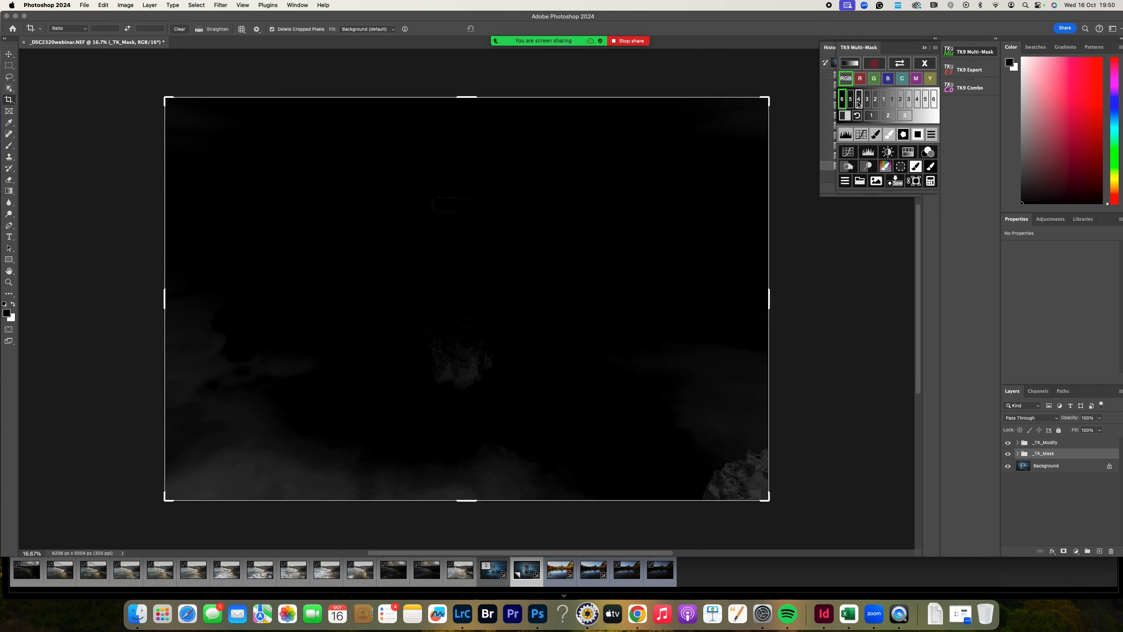
{"action": "left_click", "coordinate": [858, 100]}
{"action": "left_click", "coordinate": [867, 100]}
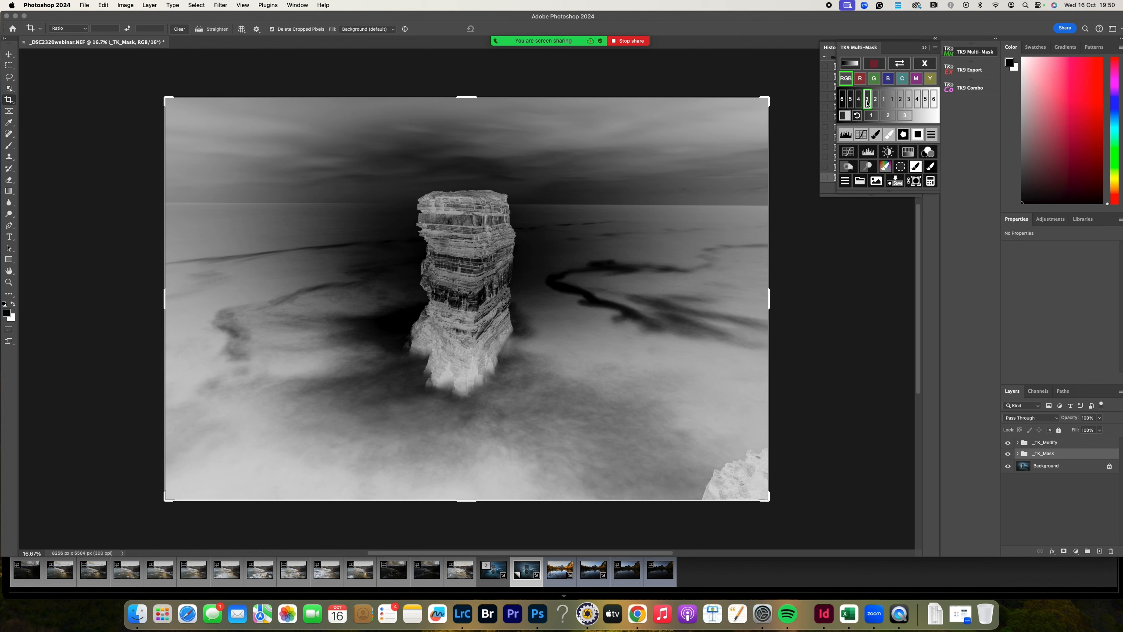
Replace the Darks 3 mask with a new RGB Lights 2 luminosity mask and brighten it with Levels, white input about 94
{"action": "left_click", "coordinate": [923, 64]}
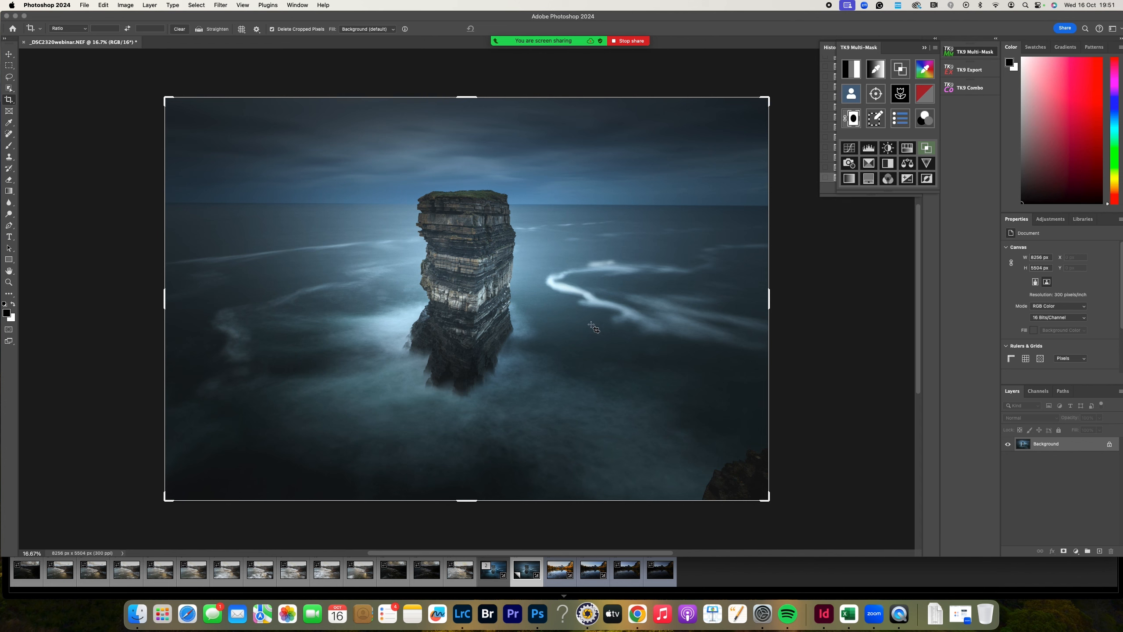
{"action": "left_click", "coordinate": [851, 69]}
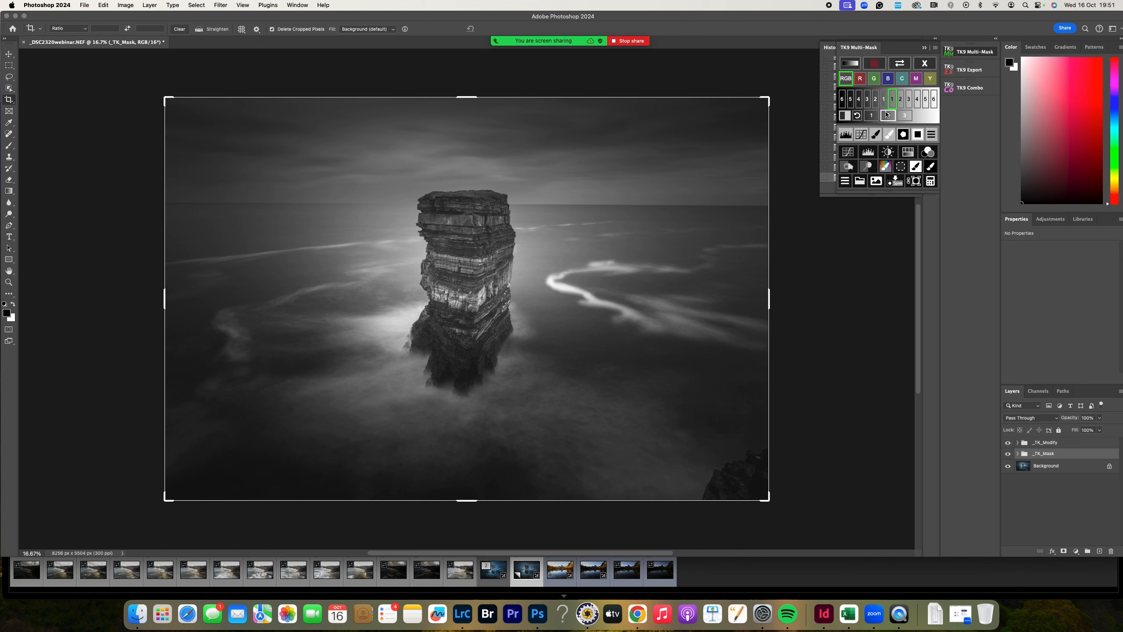
{"action": "left_click", "coordinate": [900, 101]}
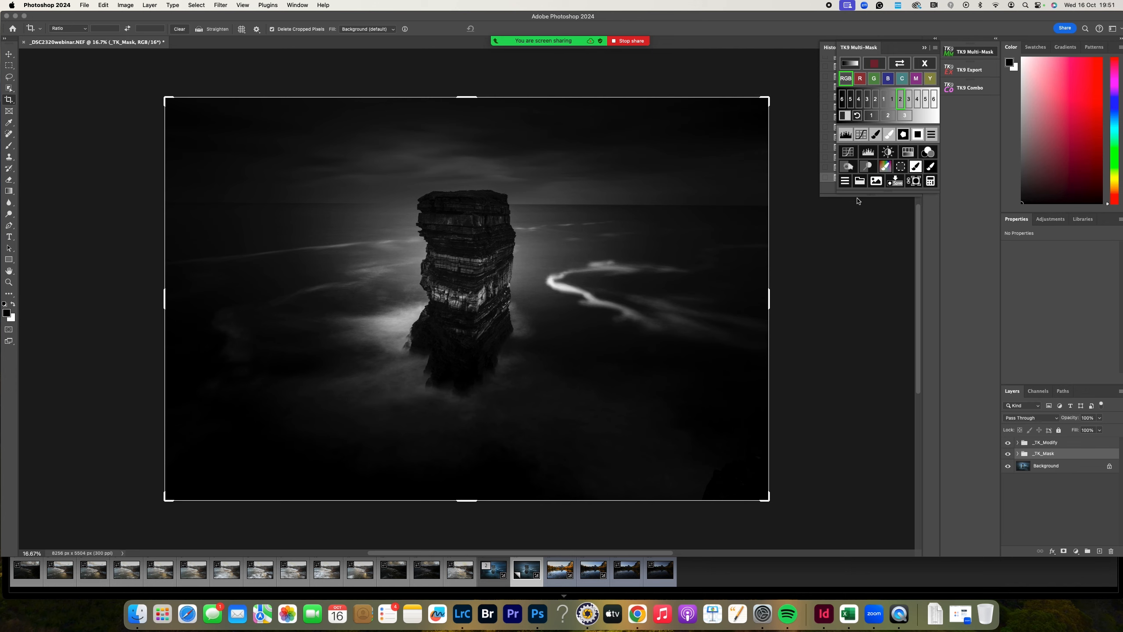
{"action": "left_click", "coordinate": [847, 135]}
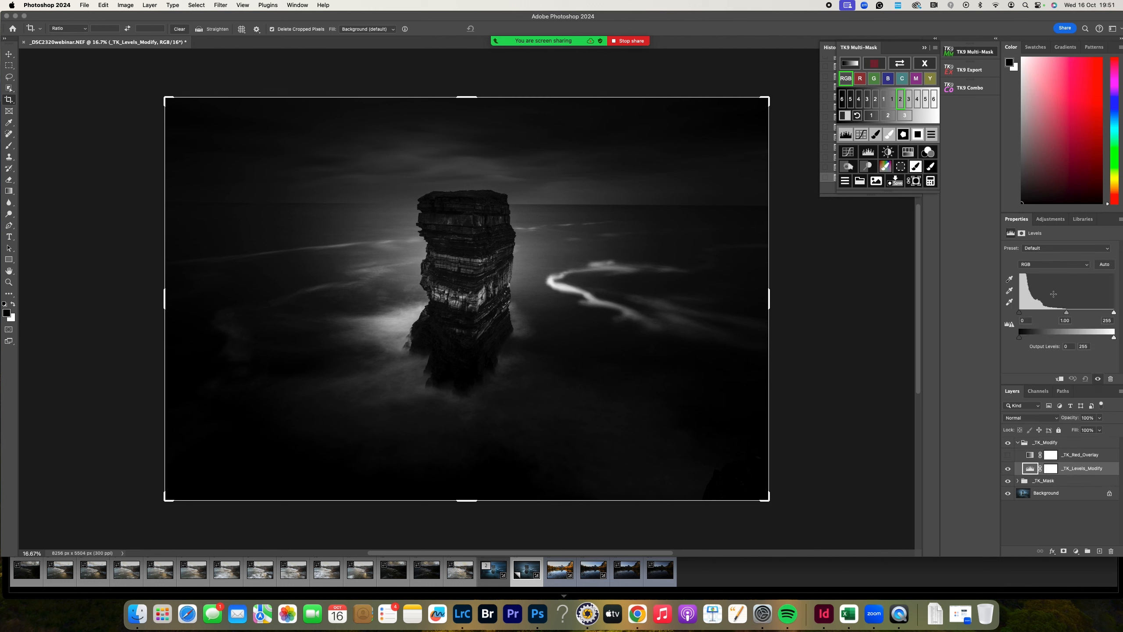
{"action": "left_click_drag", "start_coordinate": [1114, 312], "coordinate": [1055, 314]}
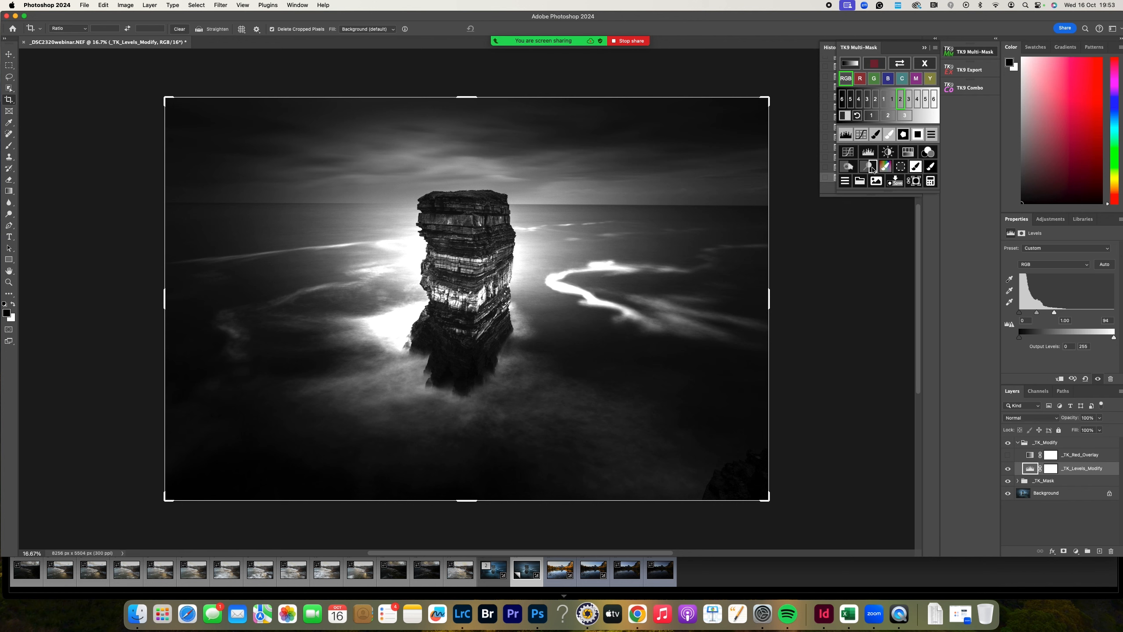
Add a white-paint dodge layer with the mask active as a selection and enlarge the brush to 2600 px
{"action": "left_click", "coordinate": [872, 169]}
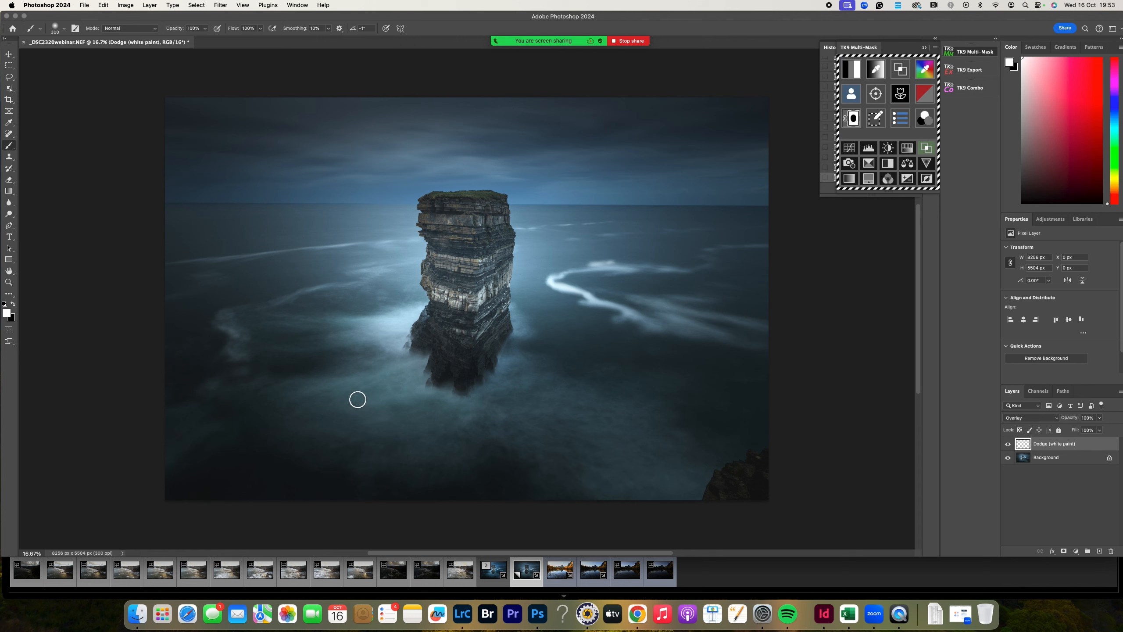
{"action": "key", "text": "bracketright"}
{"action": "key", "text": "bracketright"}
{"action": "key", "text": "bracketright"}
{"action": "key", "text": "bracketright"}
{"action": "key", "text": "bracketright"}
{"action": "key", "text": "bracketright"}
{"action": "key", "text": "bracketright"}
{"action": "key", "text": "bracketright"}
{"action": "key", "text": "bracketright"}
{"action": "key", "text": "bracketright"}
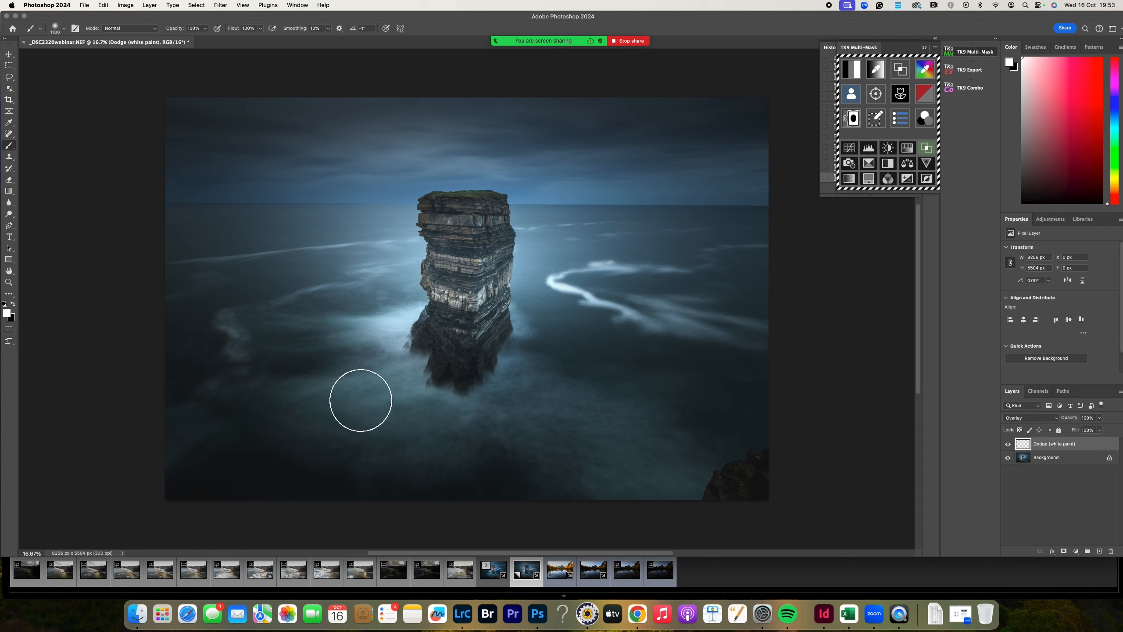
{"action": "key", "text": "bracketright"}
{"action": "key", "text": "bracketright"}
{"action": "key", "text": "bracketright"}
{"action": "key", "text": "bracketright"}
{"action": "key", "text": "bracketright"}
{"action": "key", "text": "bracketright"}
{"action": "key", "text": "bracketright"}
{"action": "key", "text": "bracketright"}
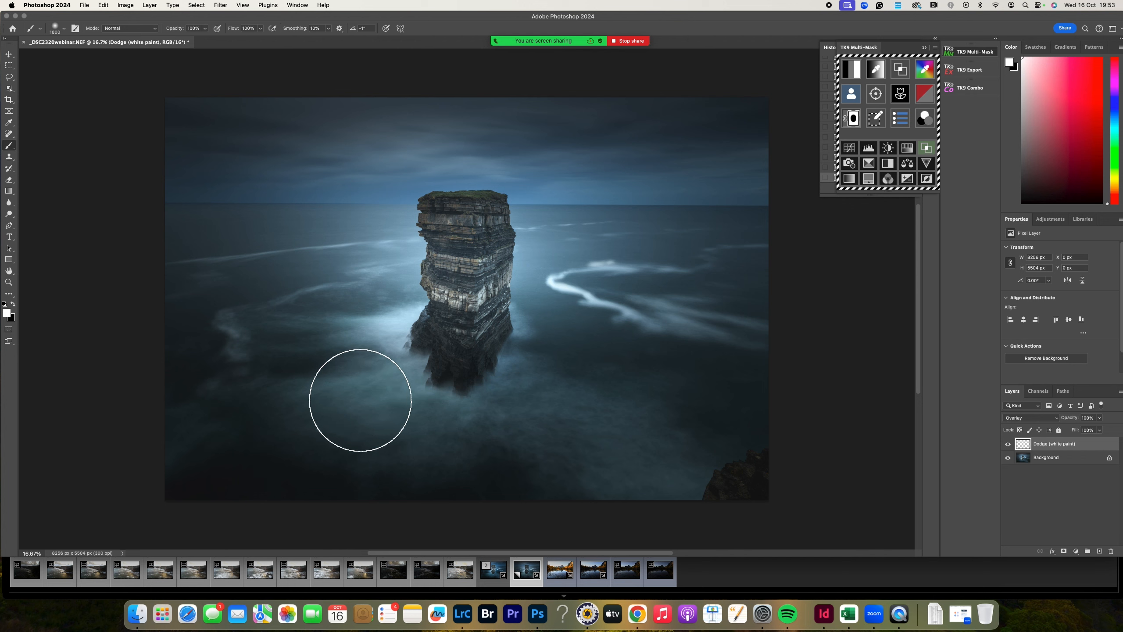
{"action": "key", "text": "bracketright"}
{"action": "key", "text": "bracketright"}
{"action": "key", "text": "bracketright"}
{"action": "key", "text": "bracketright"}
{"action": "key", "text": "bracketright"}
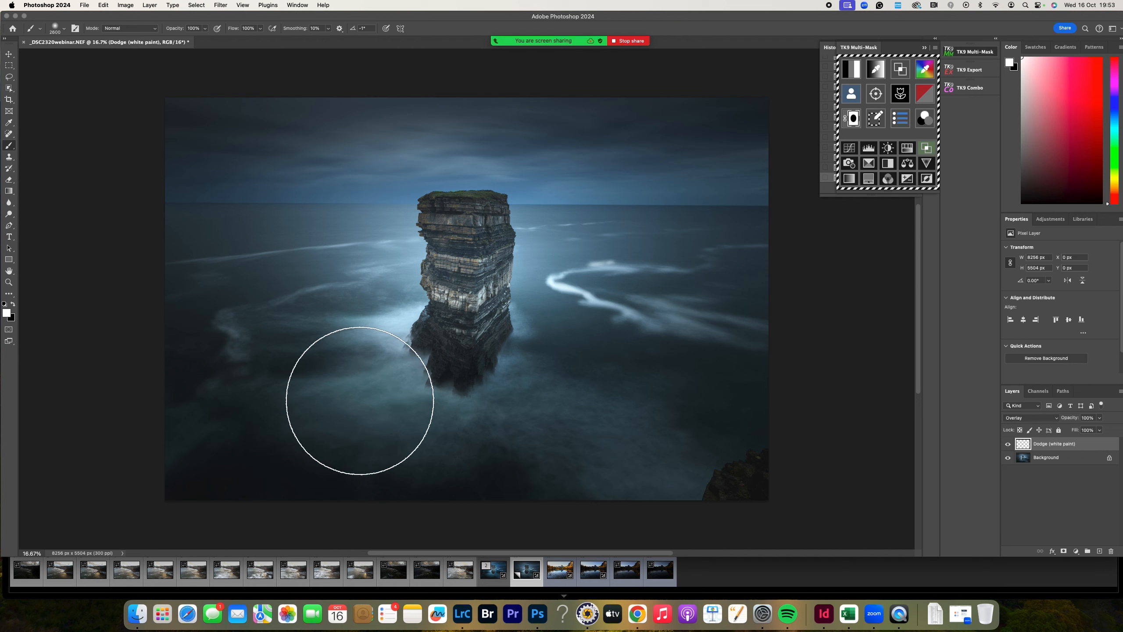
Set the brush opacity to 31% and paint white over the water around the sea stack's base and the foreground
{"action": "left_click", "coordinate": [205, 28]}
{"action": "left_click_drag", "start_coordinate": [206, 41], "coordinate": [178, 48]}
{"action": "mouse_move", "coordinate": [376, 446]}
{"action": "left_mouse_down"}
{"action": "mouse_move", "coordinate": [363, 426]}
{"action": "mouse_move", "coordinate": [381, 425]}
{"action": "left_mouse_up"}
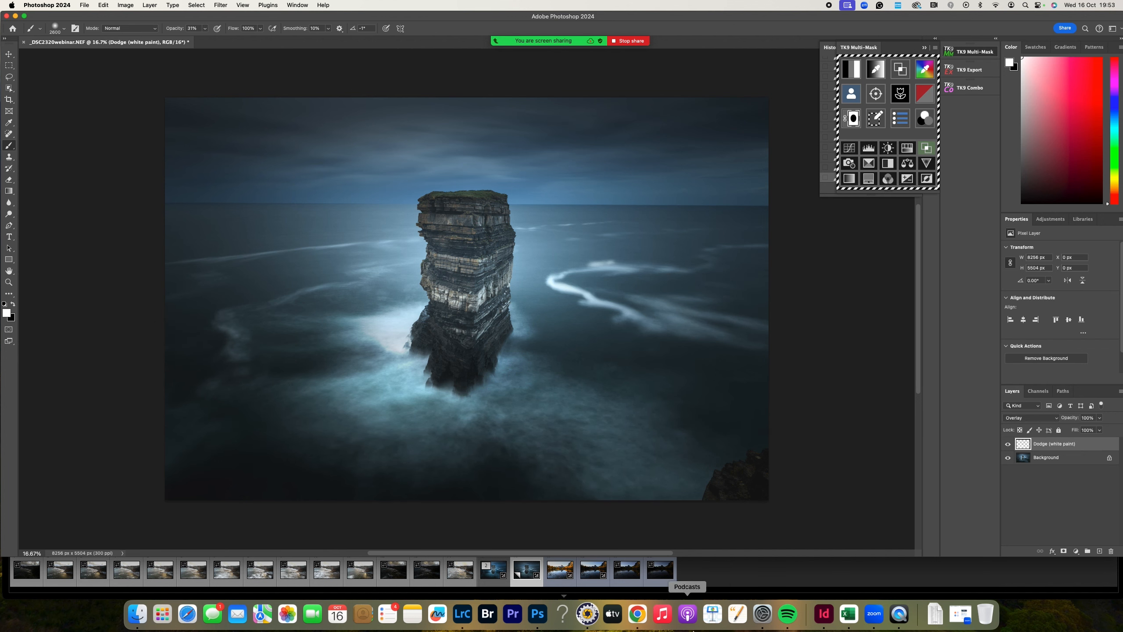
{"action": "left_click_drag", "start_coordinate": [435, 427], "coordinate": [388, 426]}
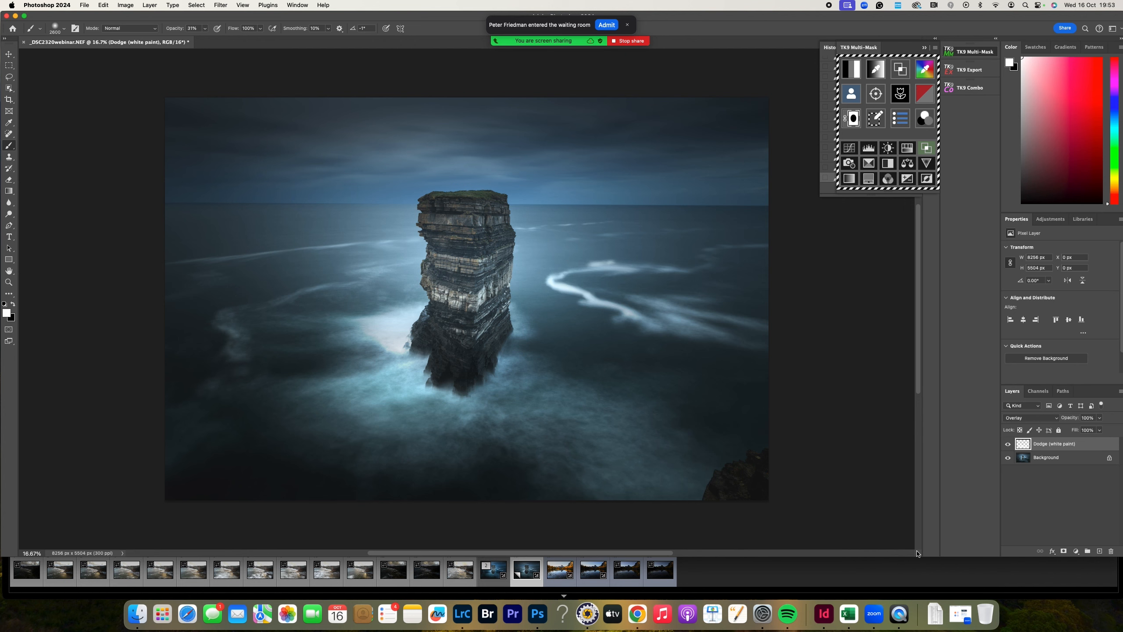
Compare the photo with and without the Dodge (white paint) layer, ending with the layer shown
{"action": "left_click", "coordinate": [1008, 445]}
{"action": "left_click", "coordinate": [1008, 445]}
{"action": "left_click", "coordinate": [1008, 444]}
{"action": "left_click", "coordinate": [1008, 445]}
{"action": "left_click", "coordinate": [1009, 444]}
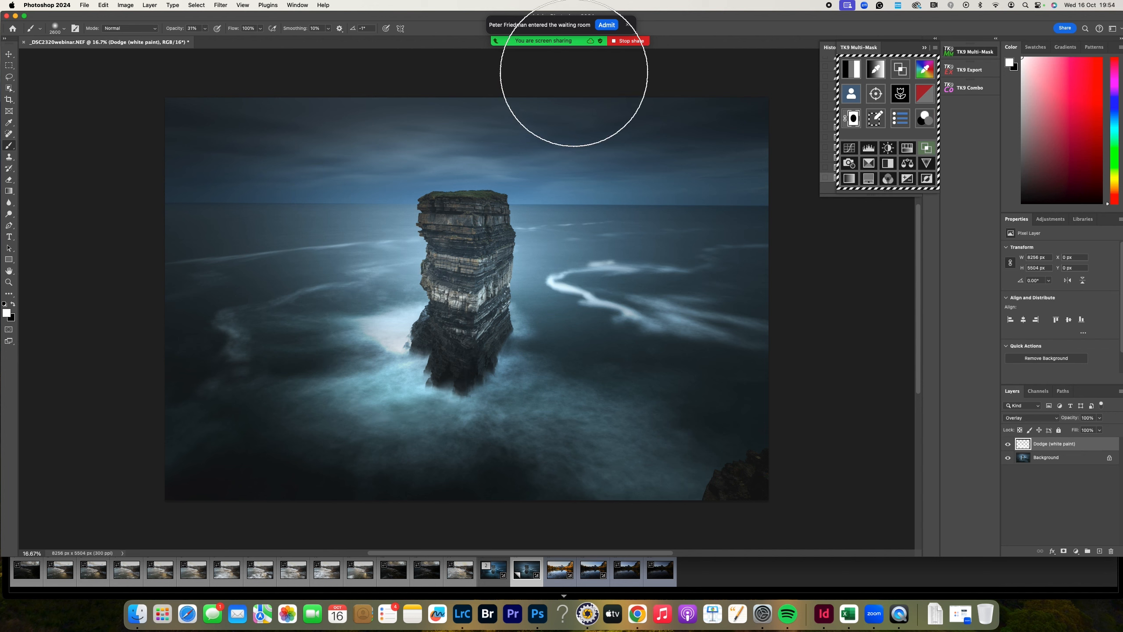
{"action": "left_click", "coordinate": [606, 61]}
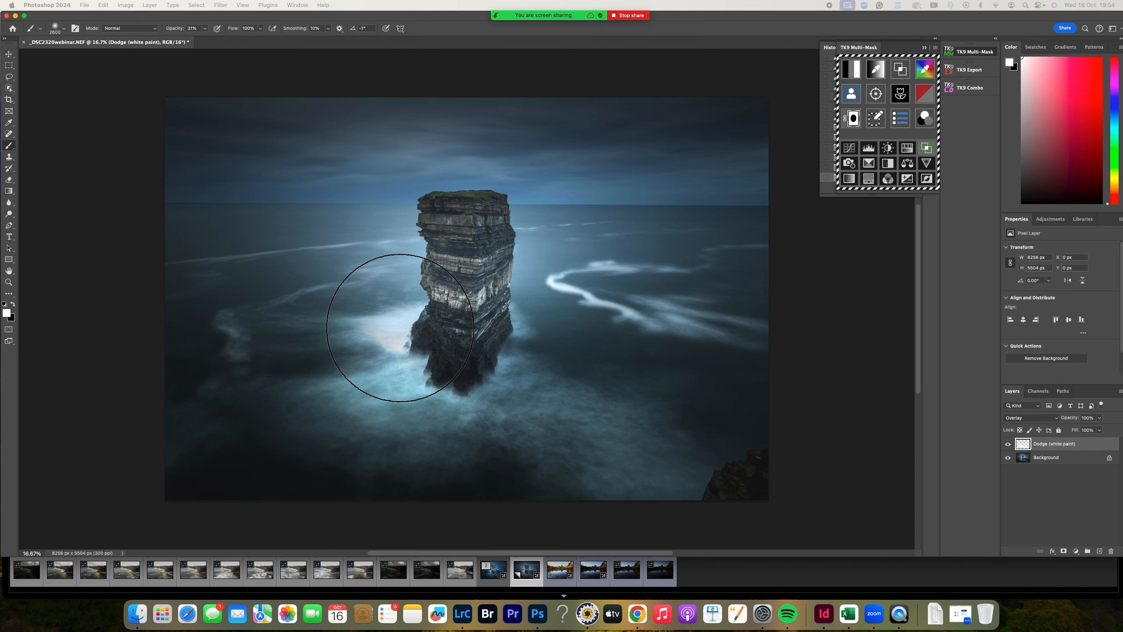
Reduce the brush size to 1200 px for finer work beside the sea stack
{"action": "key", "text": "bracketleft"}
{"action": "key", "text": "bracketleft"}
{"action": "key", "text": "bracketleft"}
{"action": "key", "text": "bracketleft"}
{"action": "key", "text": "bracketleft"}
{"action": "key", "text": "bracketleft"}
{"action": "key", "text": "bracketleft"}
{"action": "key", "text": "bracketleft"}
{"action": "key", "text": "bracketleft"}
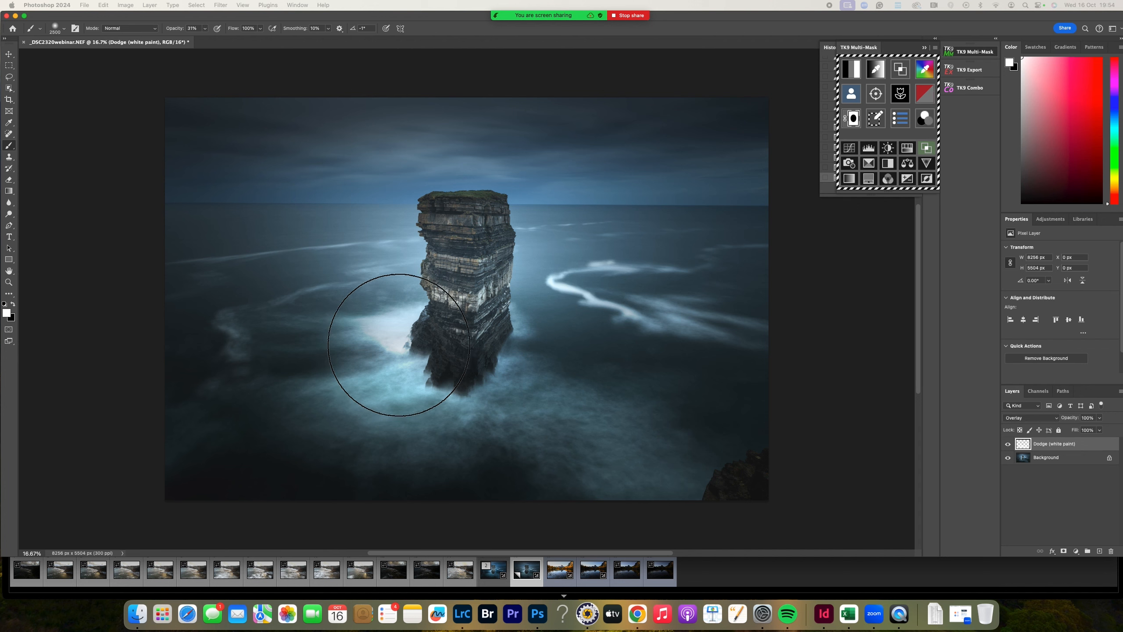
{"action": "key", "text": "bracketleft"}
{"action": "key", "text": "bracketleft"}
{"action": "key", "text": "bracketleft"}
{"action": "key", "text": "bracketleft"}
{"action": "key", "text": "bracketleft"}
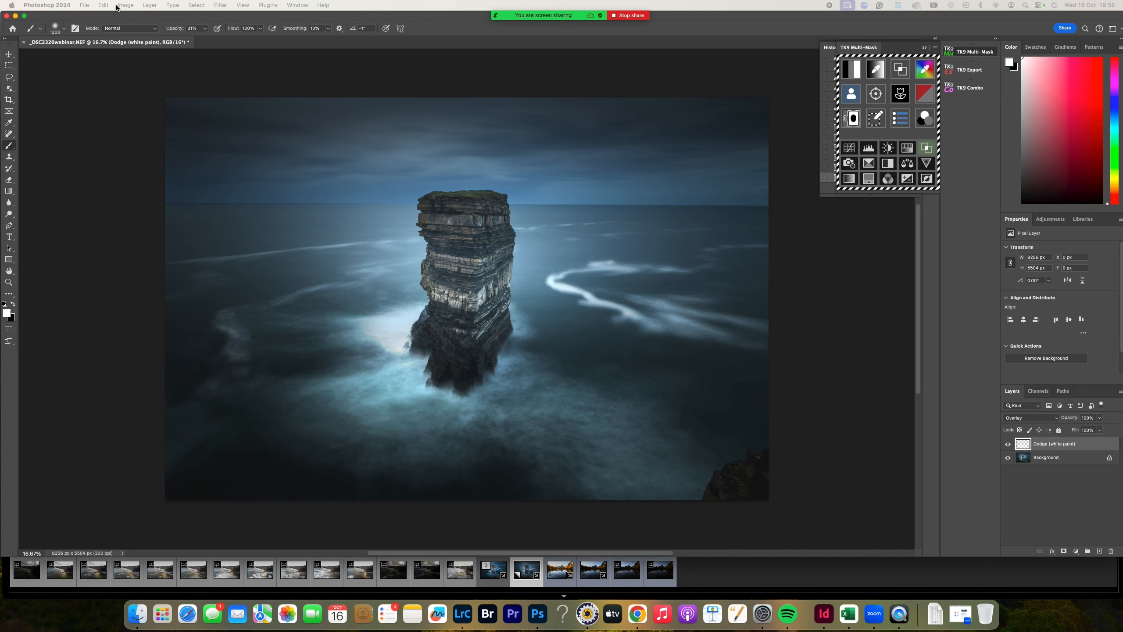
Deselect the luminosity selection and add a white layer mask to the Dodge (white paint) layer
{"action": "left_click", "coordinate": [189, 8]}
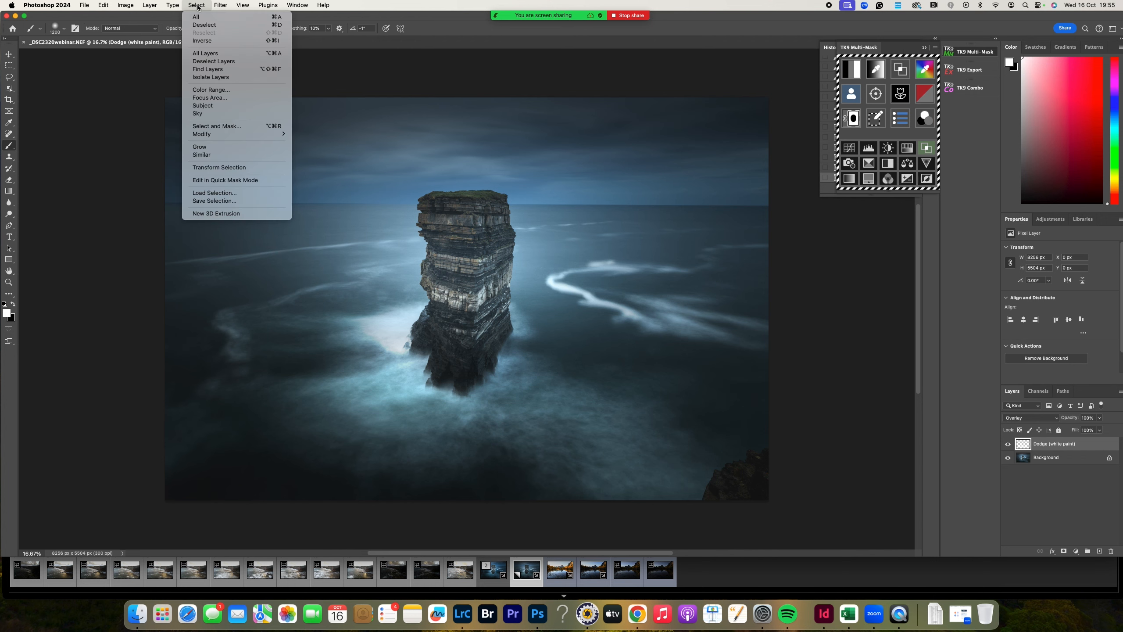
{"action": "left_click", "coordinate": [205, 27]}
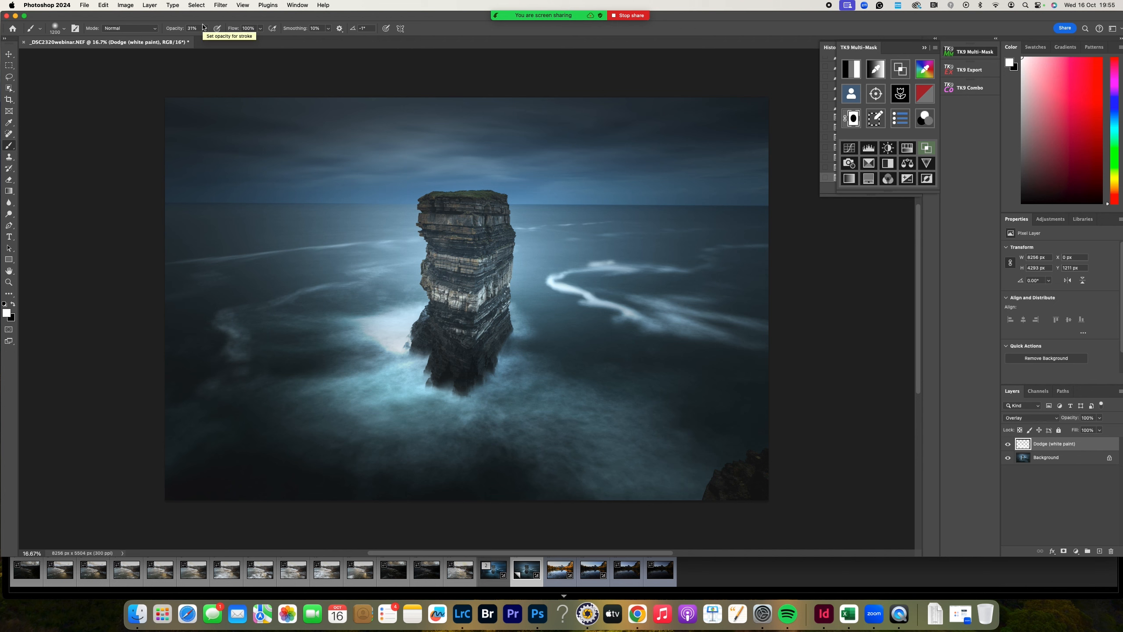
{"action": "left_click", "coordinate": [1064, 551]}
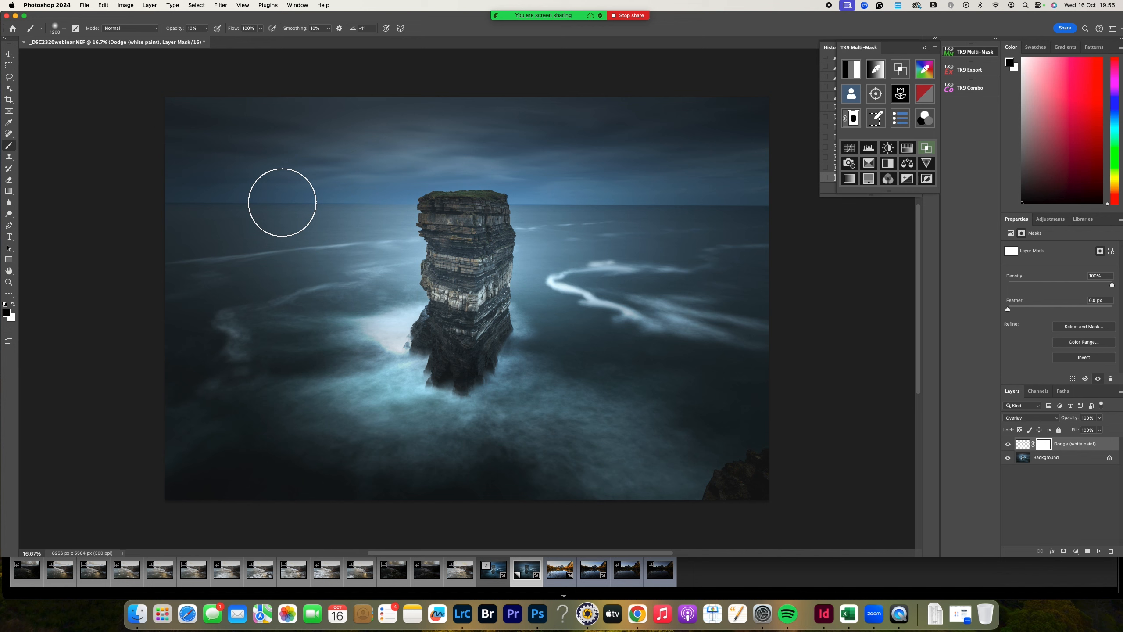
Paint black at 10% opacity on the dodge layer's mask over the bright water beside the stack's base, and compare the result
{"action": "mouse_move", "coordinate": [391, 337]}
{"action": "left_mouse_down"}
{"action": "mouse_move", "coordinate": [395, 305]}
{"action": "mouse_move", "coordinate": [386, 327]}
{"action": "mouse_move", "coordinate": [379, 319]}
{"action": "mouse_move", "coordinate": [396, 332]}
{"action": "mouse_move", "coordinate": [389, 321]}
{"action": "mouse_move", "coordinate": [404, 297]}
{"action": "mouse_move", "coordinate": [345, 330]}
{"action": "mouse_move", "coordinate": [375, 316]}
{"action": "mouse_move", "coordinate": [352, 324]}
{"action": "mouse_move", "coordinate": [402, 324]}
{"action": "mouse_move", "coordinate": [393, 335]}
{"action": "mouse_move", "coordinate": [371, 314]}
{"action": "left_mouse_up"}
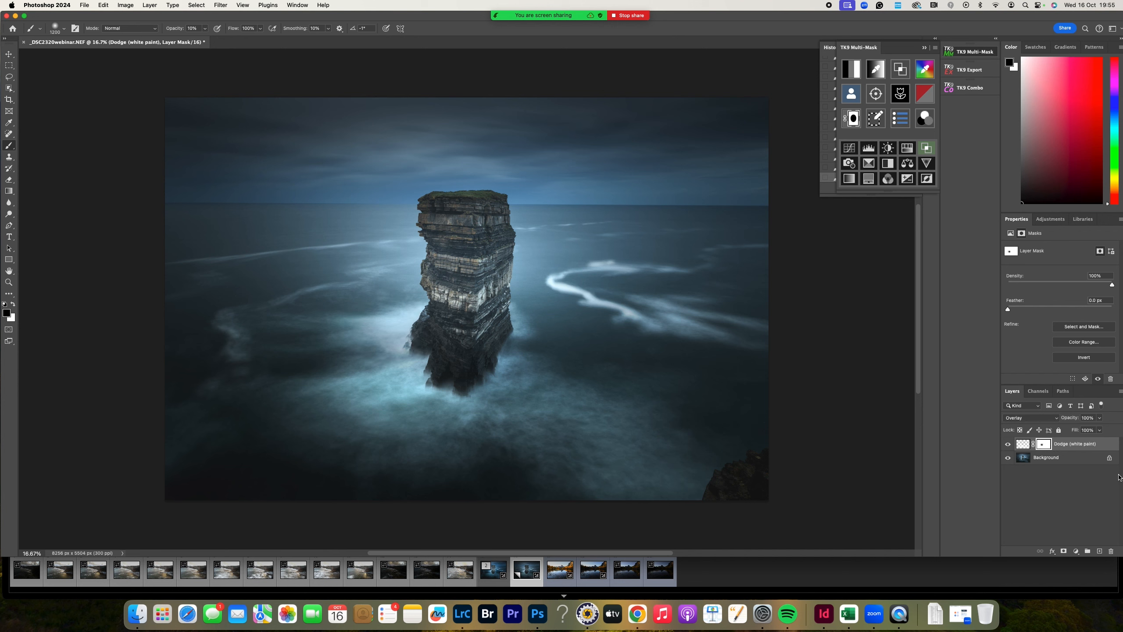
{"action": "left_click", "coordinate": [1010, 445]}
{"action": "left_click", "coordinate": [1009, 446]}
{"action": "left_click", "coordinate": [1009, 446]}
{"action": "left_click", "coordinate": [1009, 446]}
Revert the brush strokes on the dodge layer's mask by returning to the Add Layer Mask history state
{"action": "left_click", "coordinate": [923, 47]}
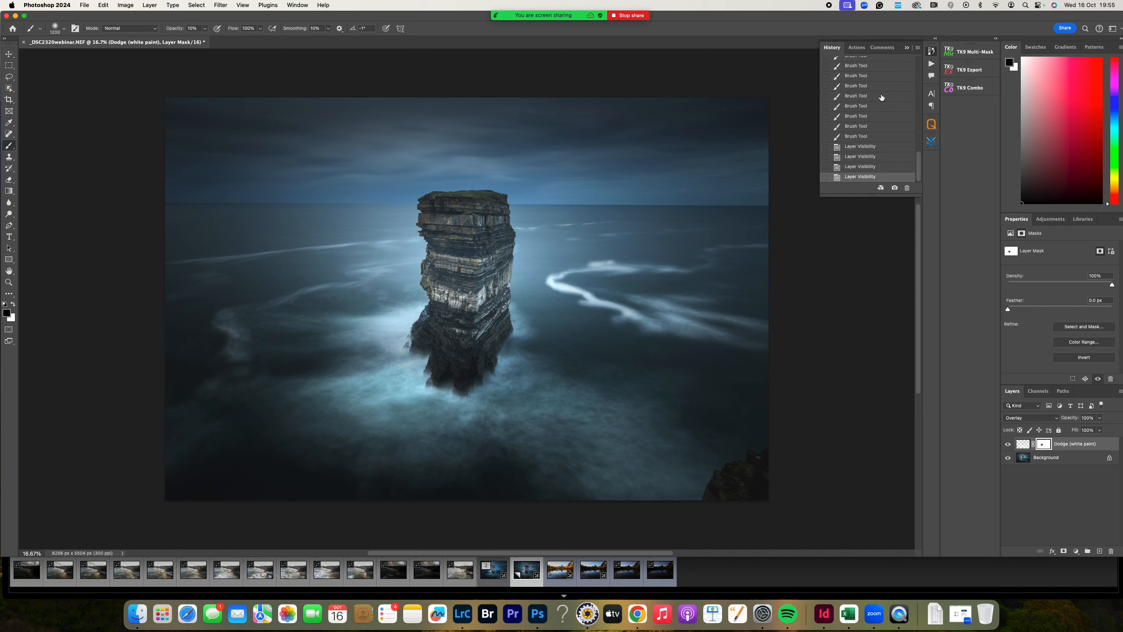
{"action": "scroll", "coordinate": [880, 98], "scroll_direction": "up", "scroll_amount": 2}
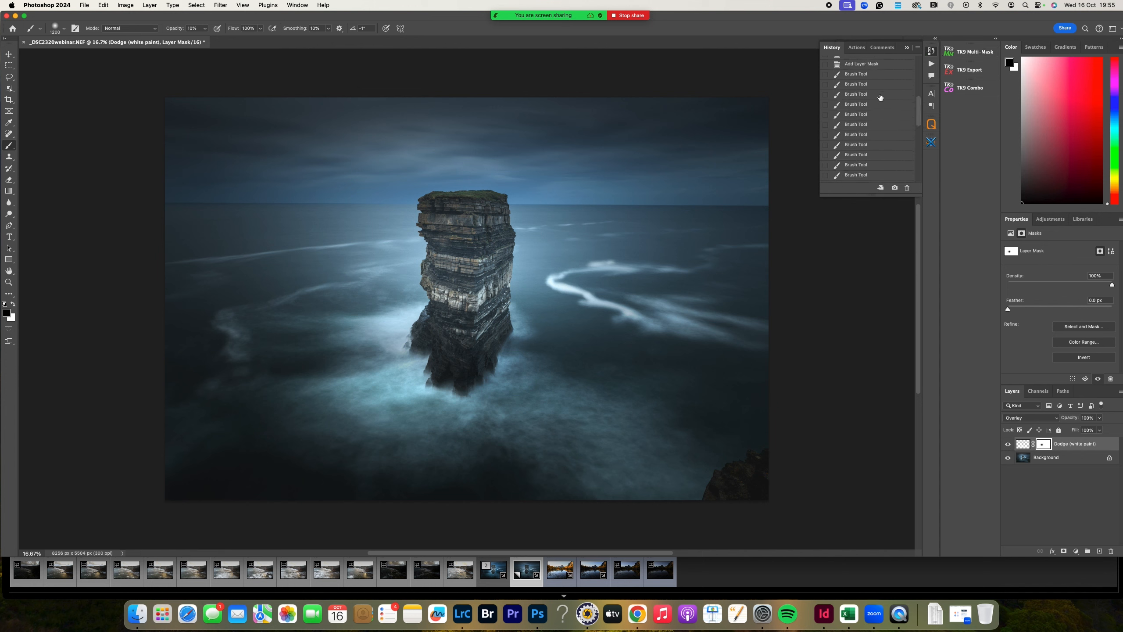
{"action": "left_click", "coordinate": [866, 66]}
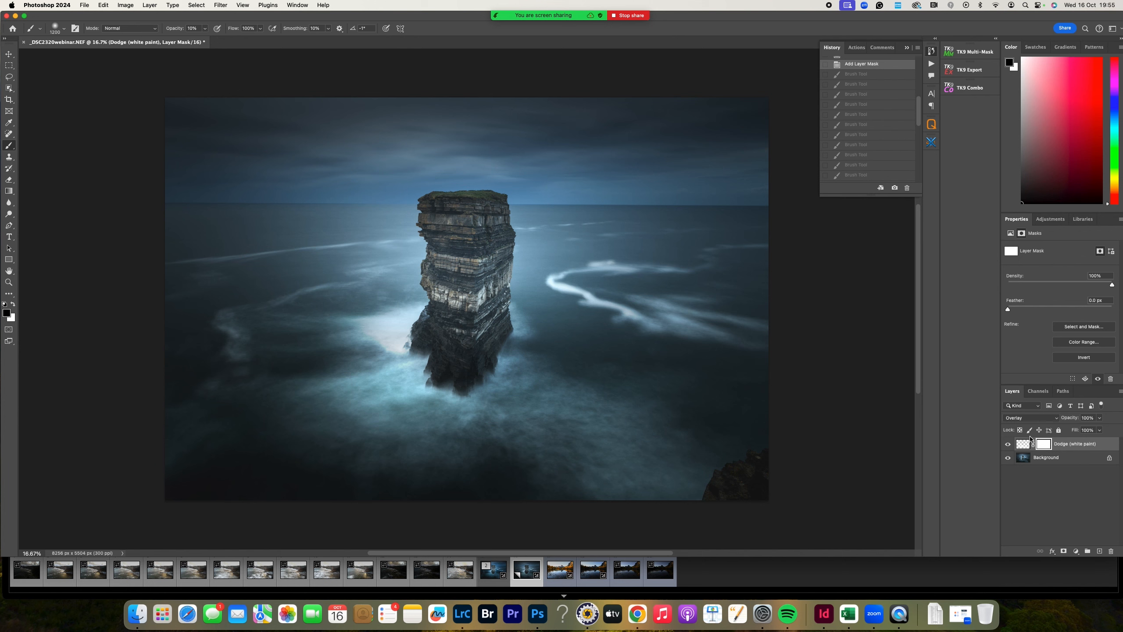
Try a Lights 3 luminosity mask with its Levels white input at 158 and load it as a selection
{"action": "left_click", "coordinate": [972, 52]}
{"action": "left_click", "coordinate": [858, 97]}
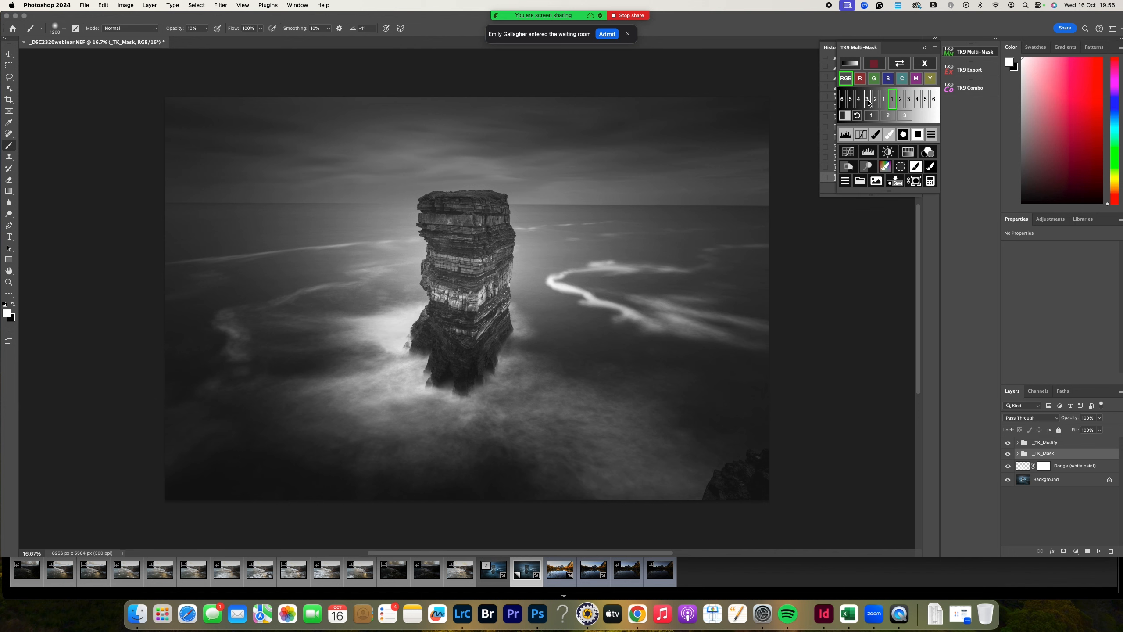
{"action": "left_click", "coordinate": [868, 99]}
{"action": "left_click", "coordinate": [909, 99]}
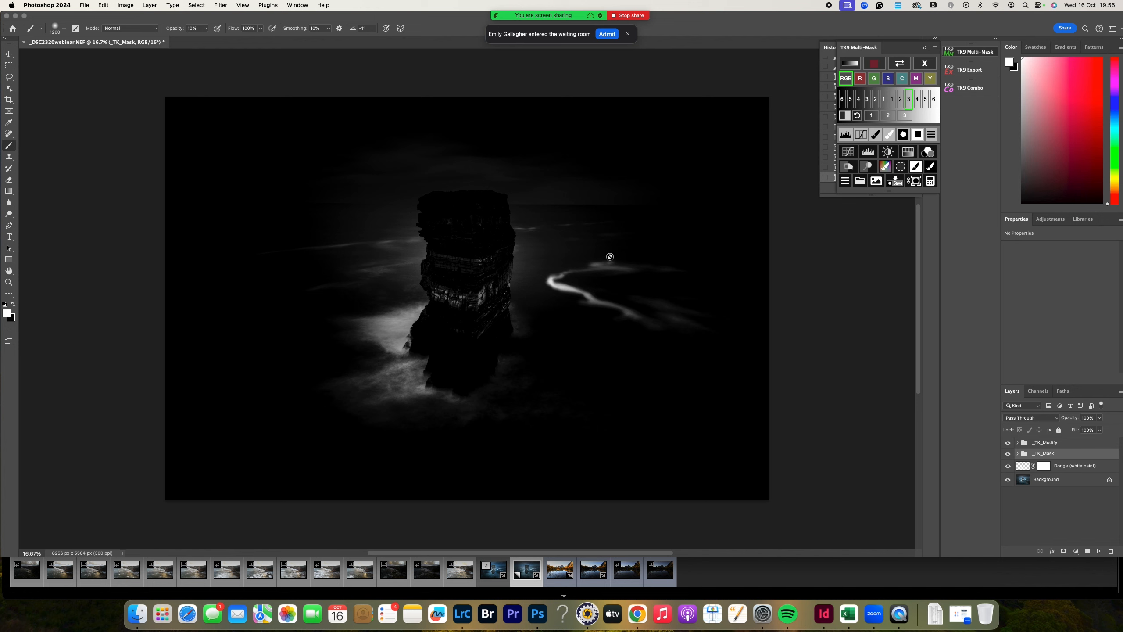
{"action": "left_click", "coordinate": [845, 135]}
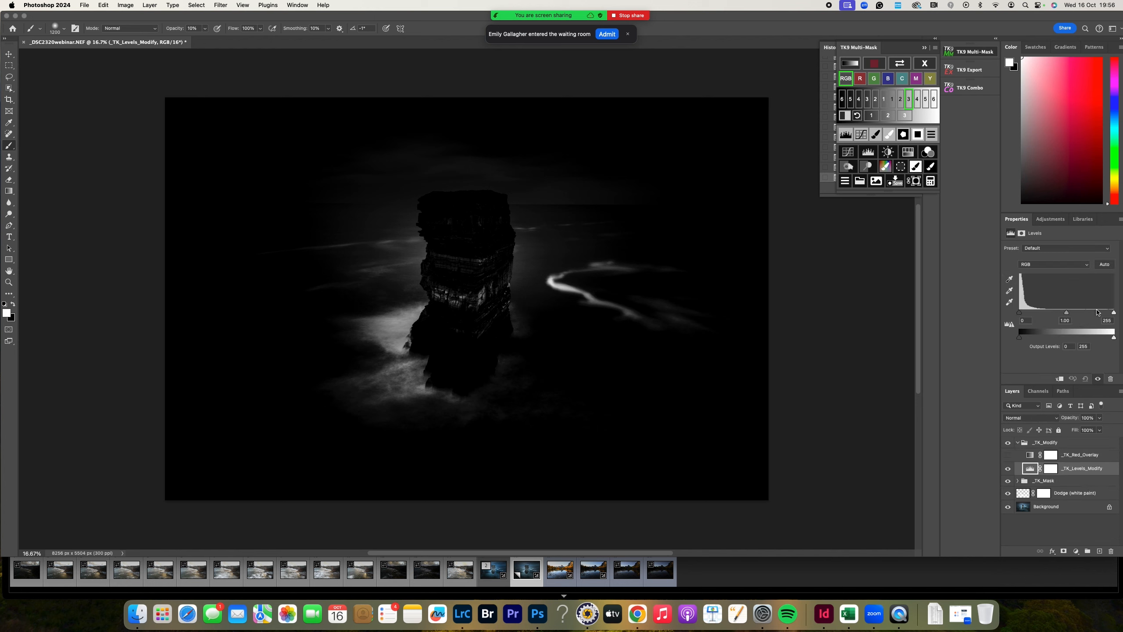
{"action": "left_click_drag", "start_coordinate": [1114, 312], "coordinate": [1078, 313]}
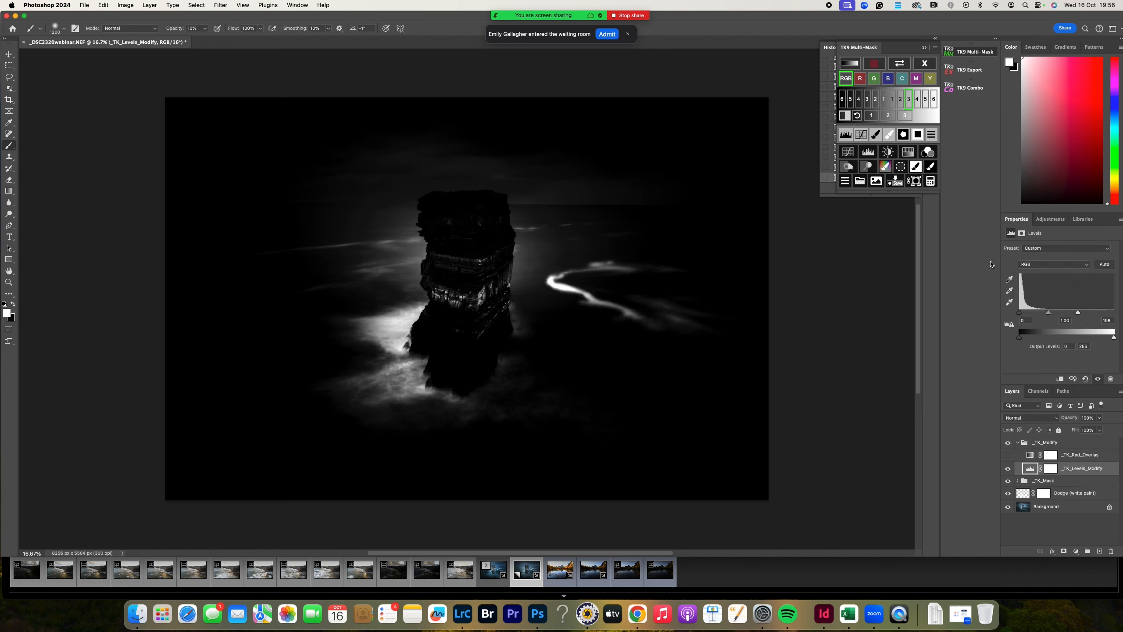
{"action": "left_click", "coordinate": [901, 167]}
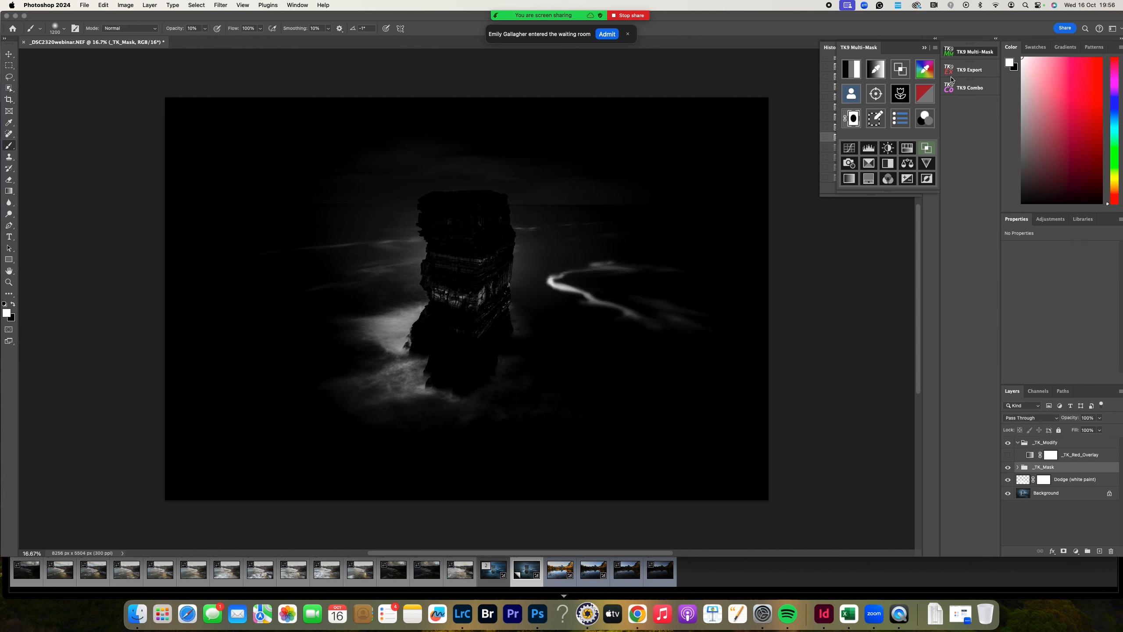
Discard the Lights 3 mask attempt by going back in the history to the dodge layer's added layer mask
{"action": "left_click", "coordinate": [923, 47]}
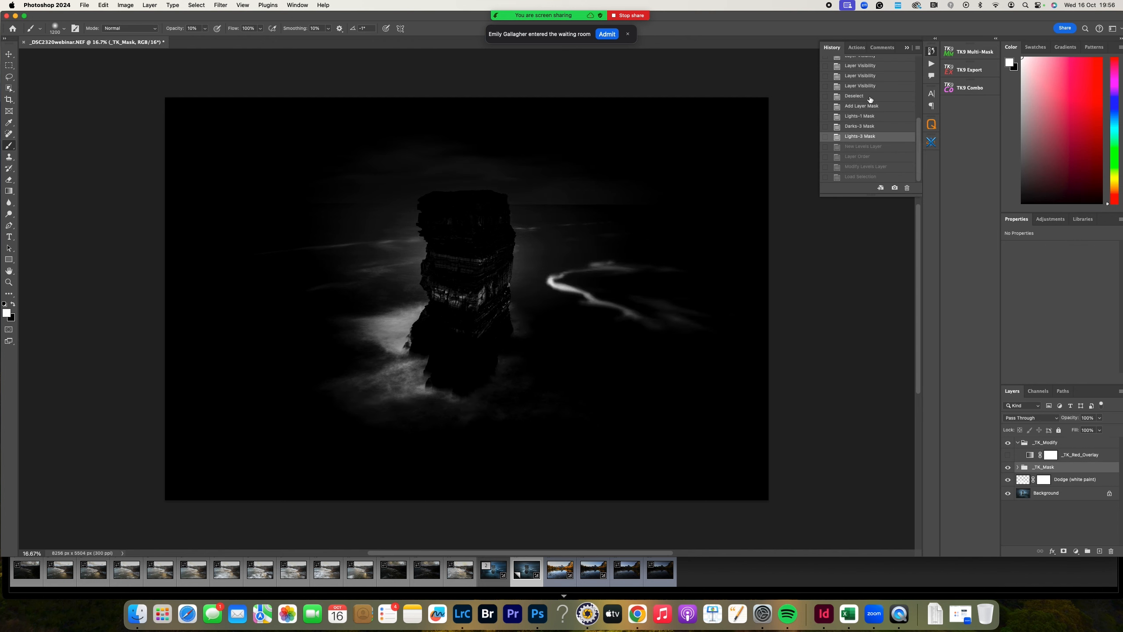
{"action": "left_click", "coordinate": [865, 98]}
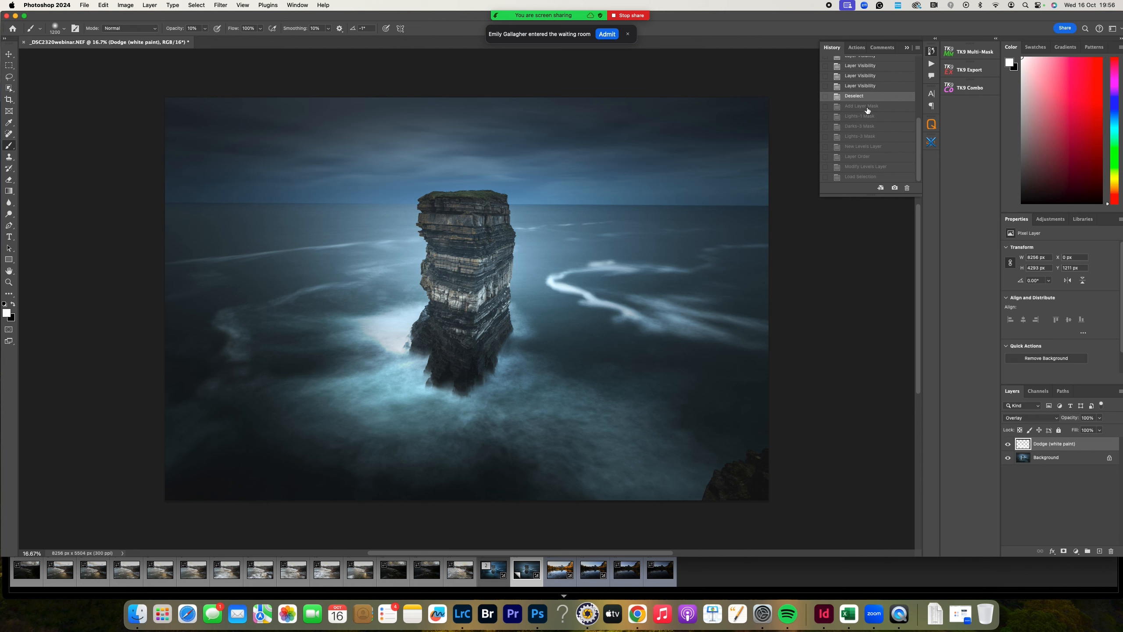
{"action": "left_click", "coordinate": [868, 108]}
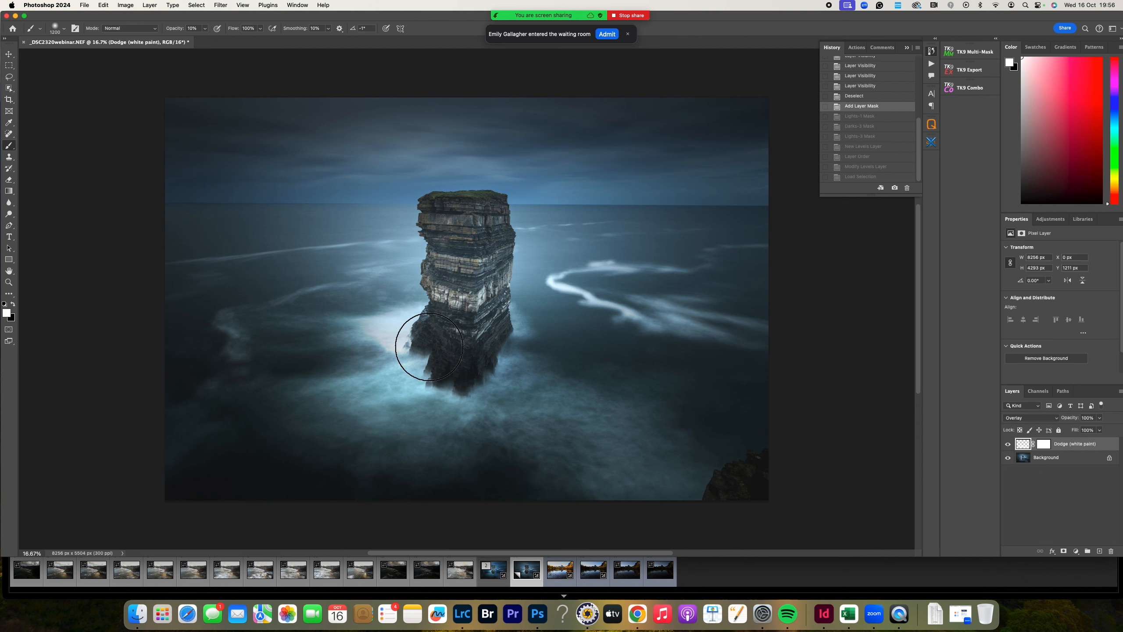
Generate a new Lights 3 luminosity mask, brighten it by lowering its Levels white input, and load it as a selection on the dodge layer's mask
{"action": "left_click", "coordinate": [974, 52]}
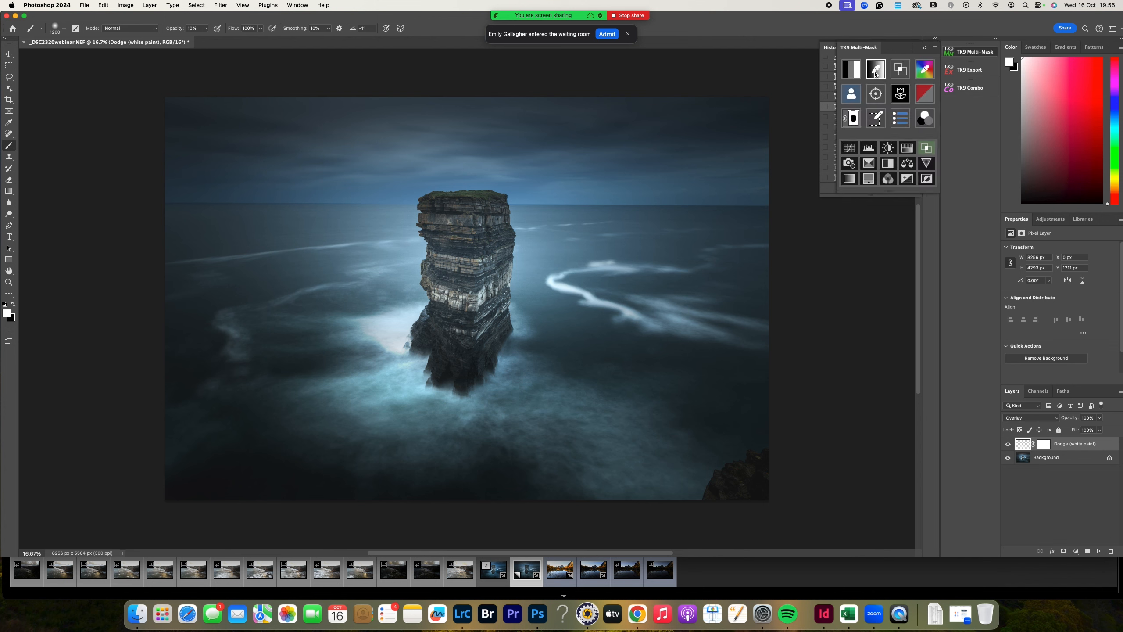
{"action": "left_click", "coordinate": [860, 134]}
{"action": "left_click", "coordinate": [867, 100]}
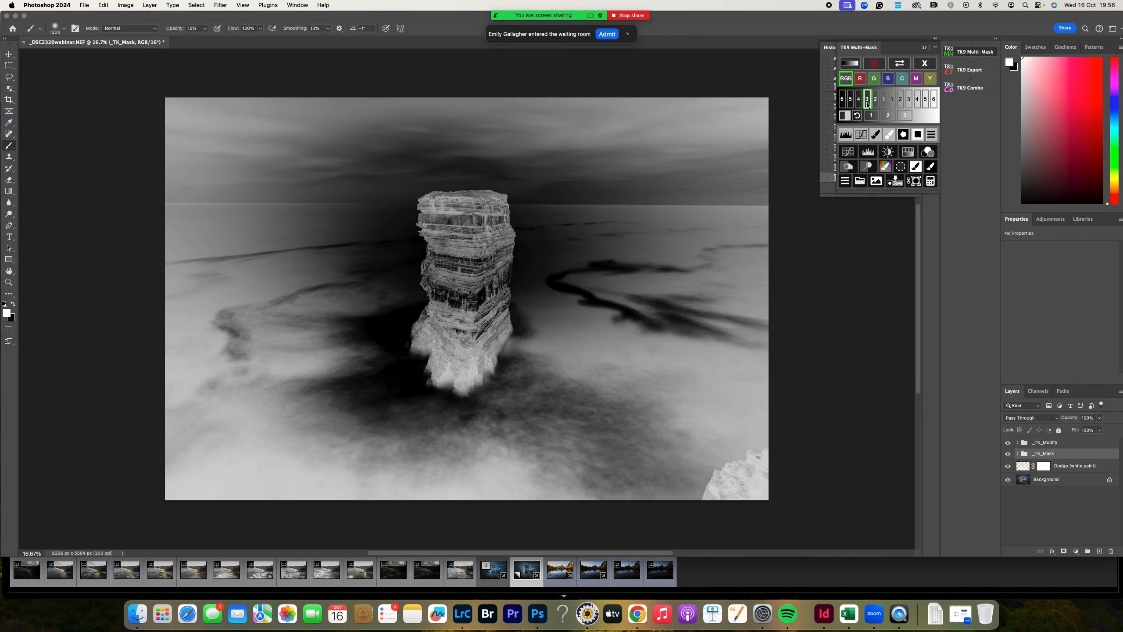
{"action": "left_click", "coordinate": [909, 101]}
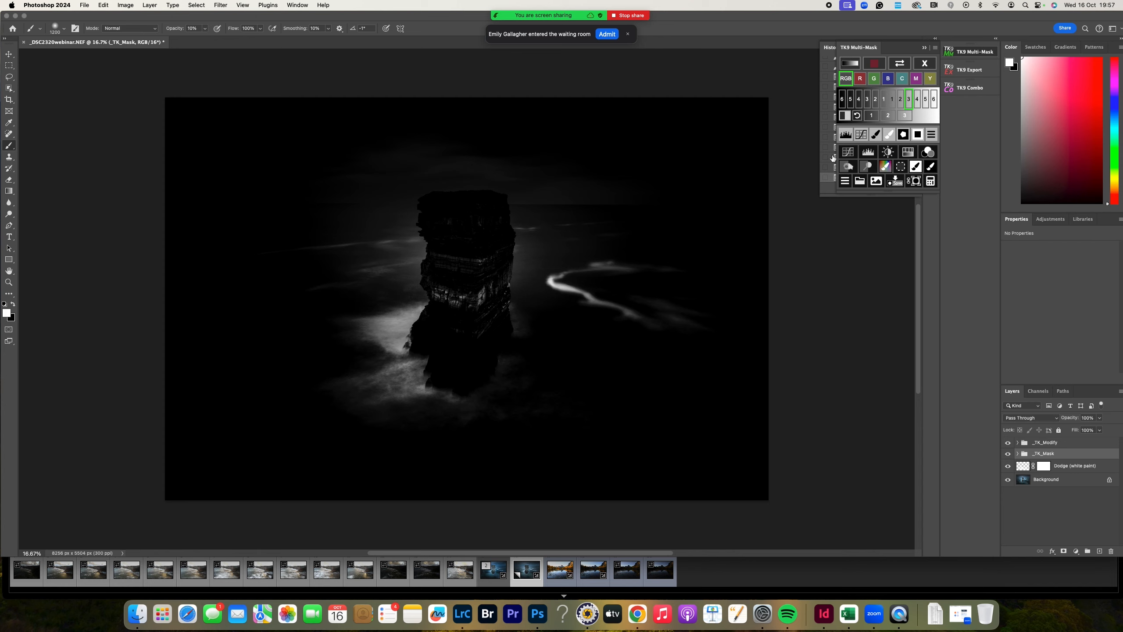
{"action": "left_click", "coordinate": [845, 138]}
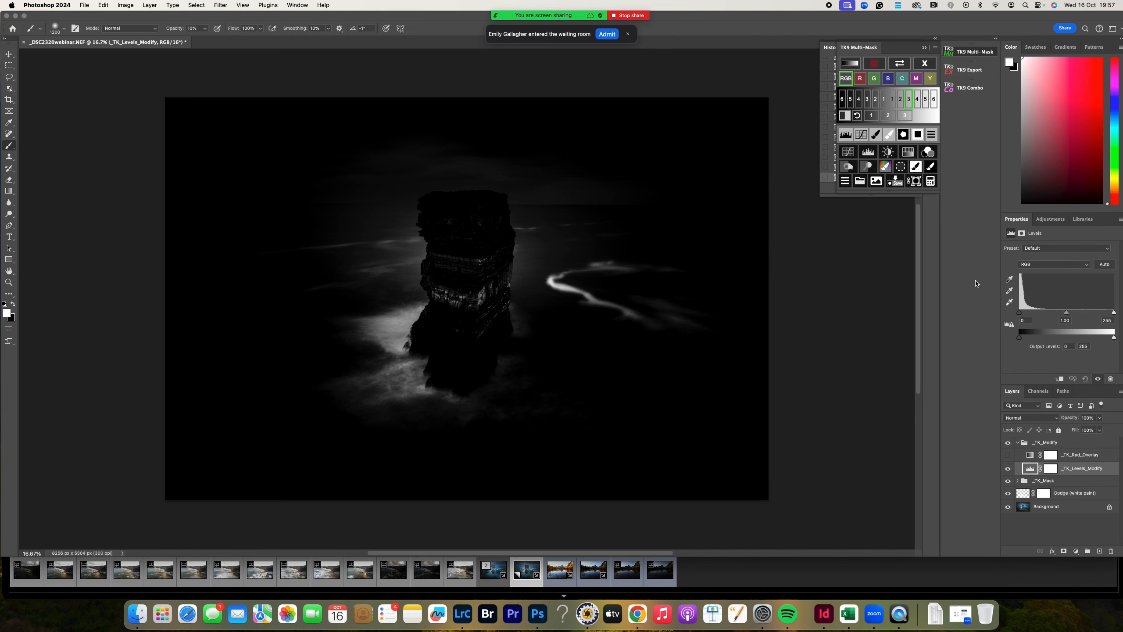
{"action": "left_click_drag", "start_coordinate": [1114, 313], "coordinate": [1073, 312]}
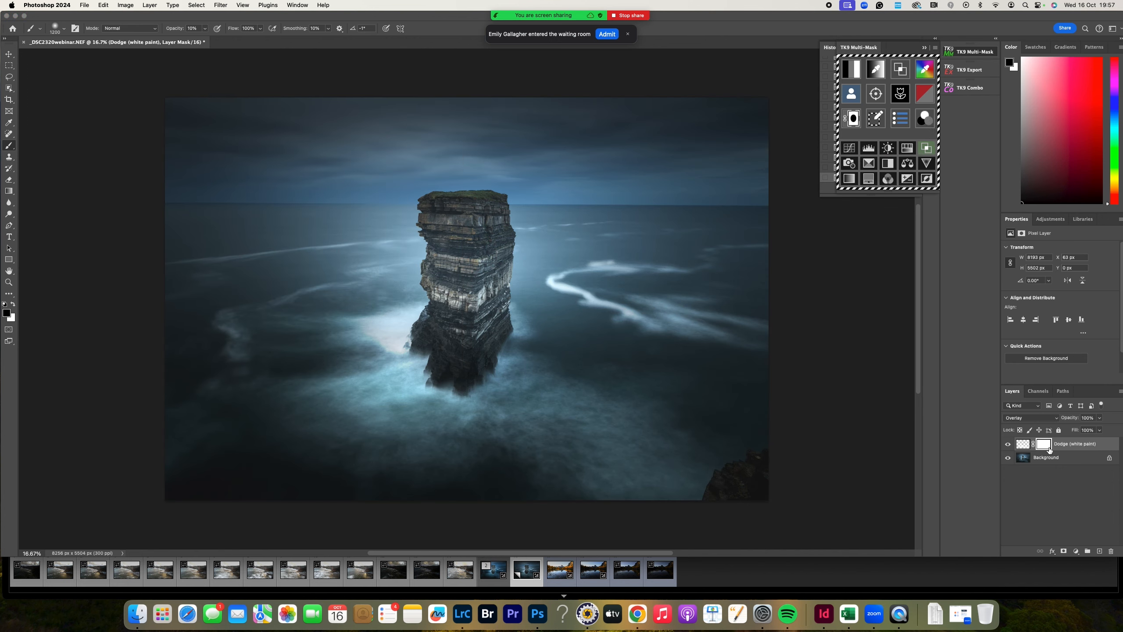
Paint black at 10% opacity on the dodge layer's mask over the bright water beside the stack, comparing with the layer hidden and shown
{"action": "left_click", "coordinate": [1050, 449]}
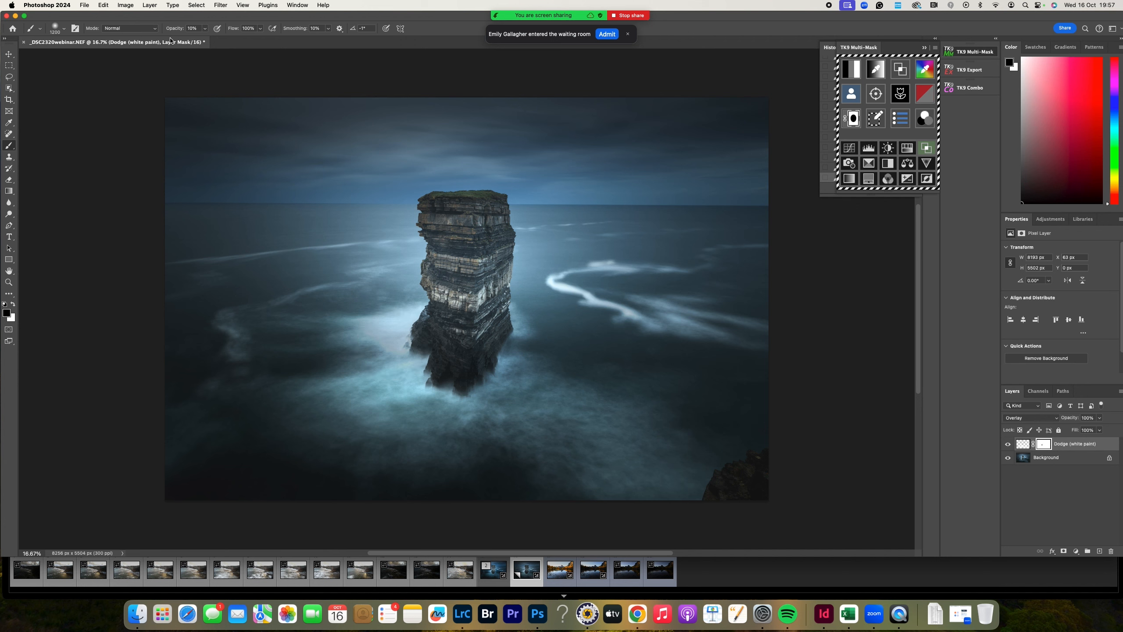
{"action": "left_click", "coordinate": [196, 4]}
{"action": "left_click", "coordinate": [204, 25]}
{"action": "mouse_move", "coordinate": [380, 340]}
{"action": "left_mouse_down"}
{"action": "mouse_move", "coordinate": [401, 301]}
{"action": "mouse_move", "coordinate": [344, 326]}
{"action": "mouse_move", "coordinate": [446, 275]}
{"action": "left_mouse_up"}
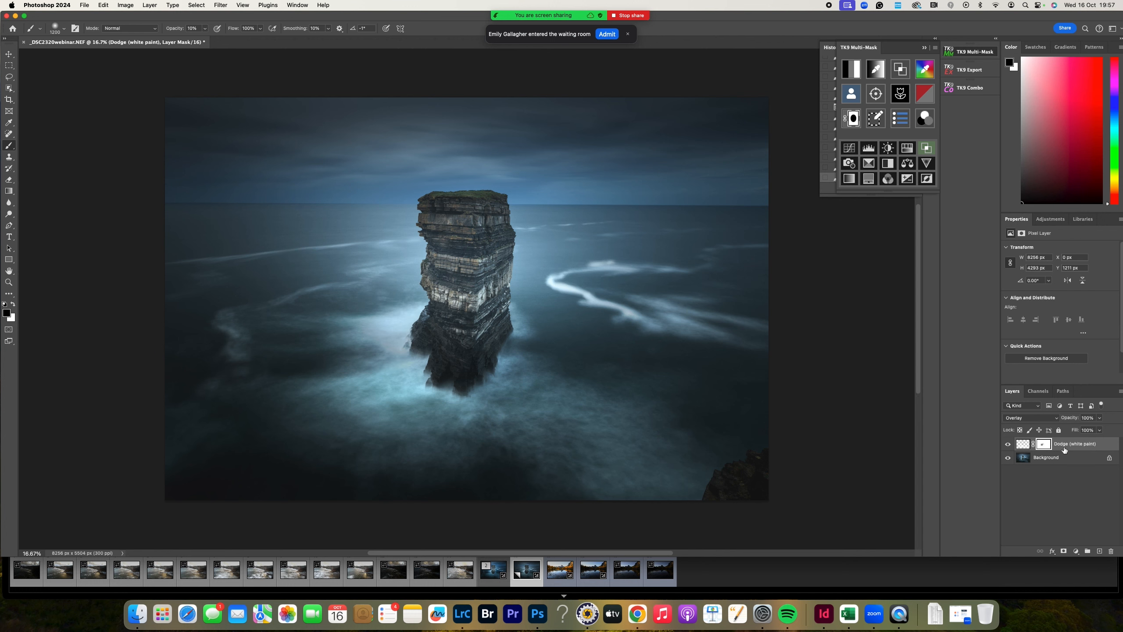
{"action": "left_click", "coordinate": [1008, 444]}
{"action": "left_click", "coordinate": [1008, 445]}
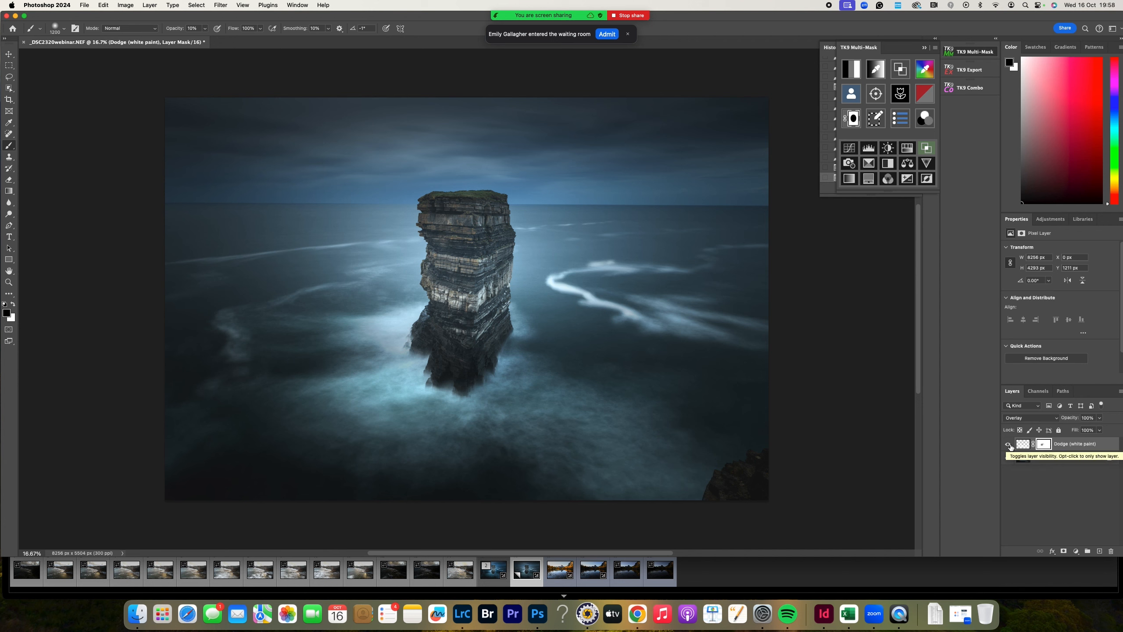
{"action": "left_click", "coordinate": [1009, 445]}
{"action": "left_click", "coordinate": [1009, 445]}
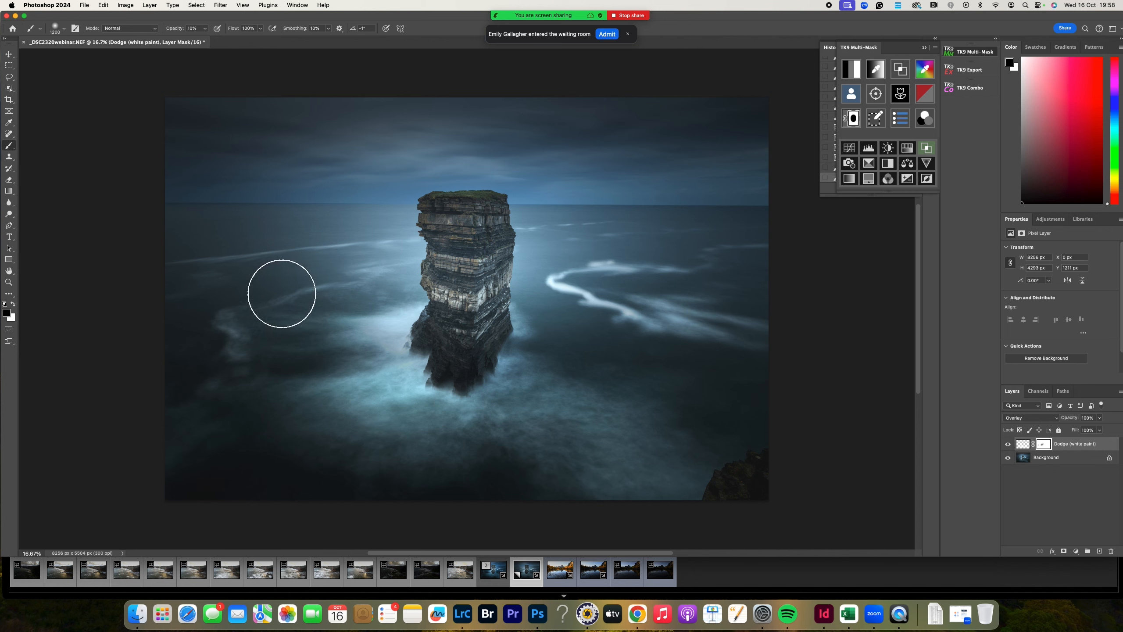
Generate a Lights 2 luminosity mask, brighten it with its Levels white input, and load it as a selection on a new white-paint dodge layer
{"action": "left_click", "coordinate": [845, 80]}
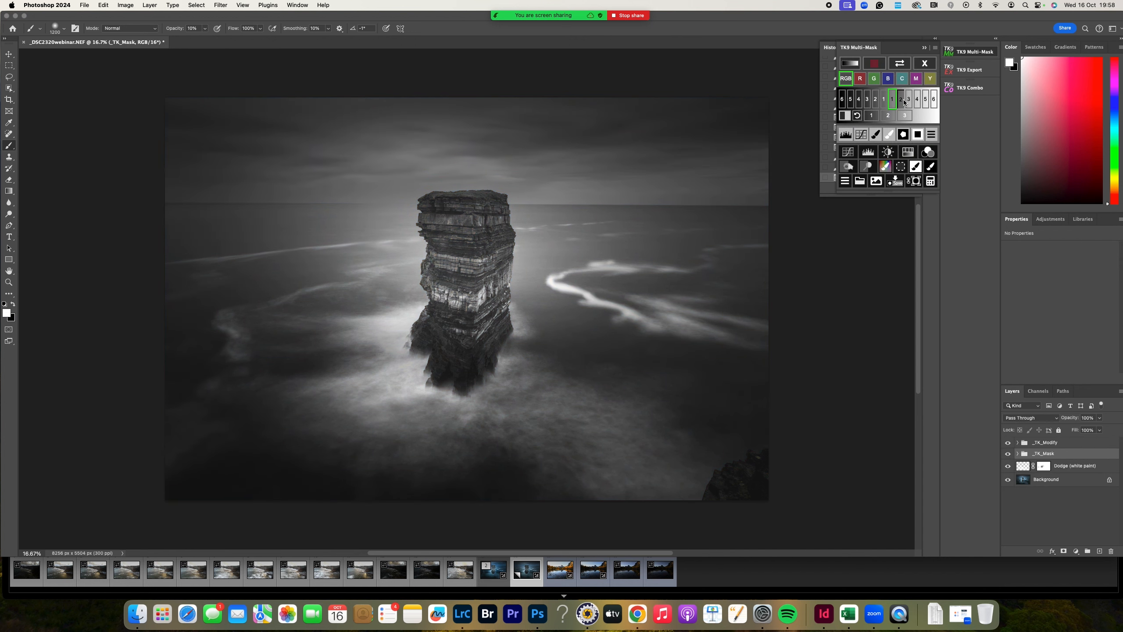
{"action": "left_click", "coordinate": [902, 101]}
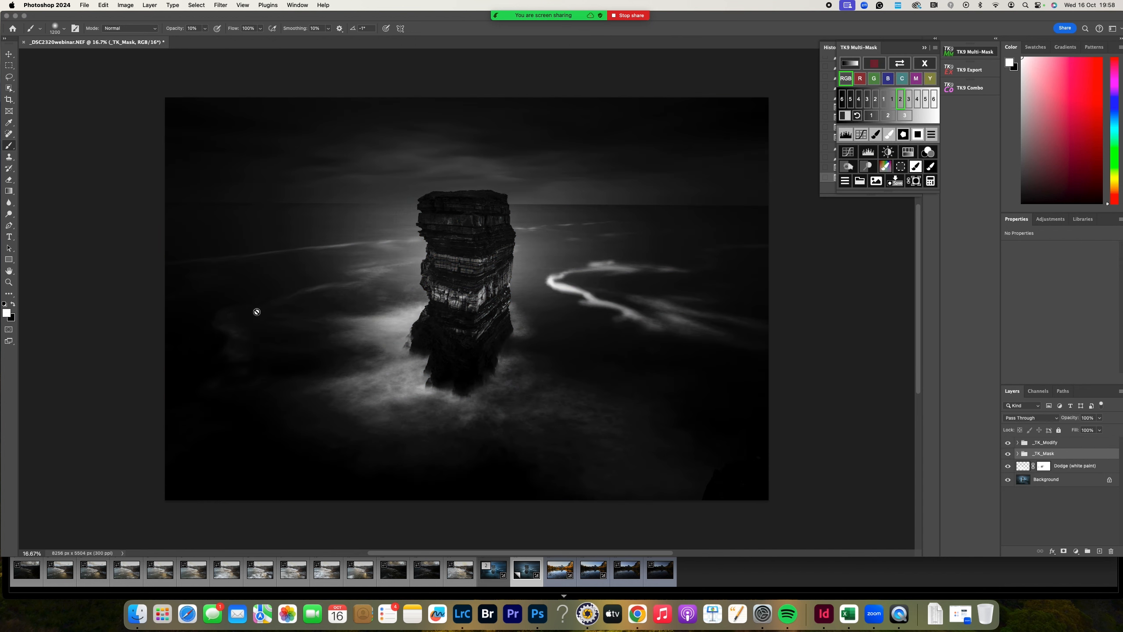
{"action": "left_click", "coordinate": [846, 135]}
{"action": "left_click_drag", "start_coordinate": [1114, 312], "coordinate": [1021, 314]}
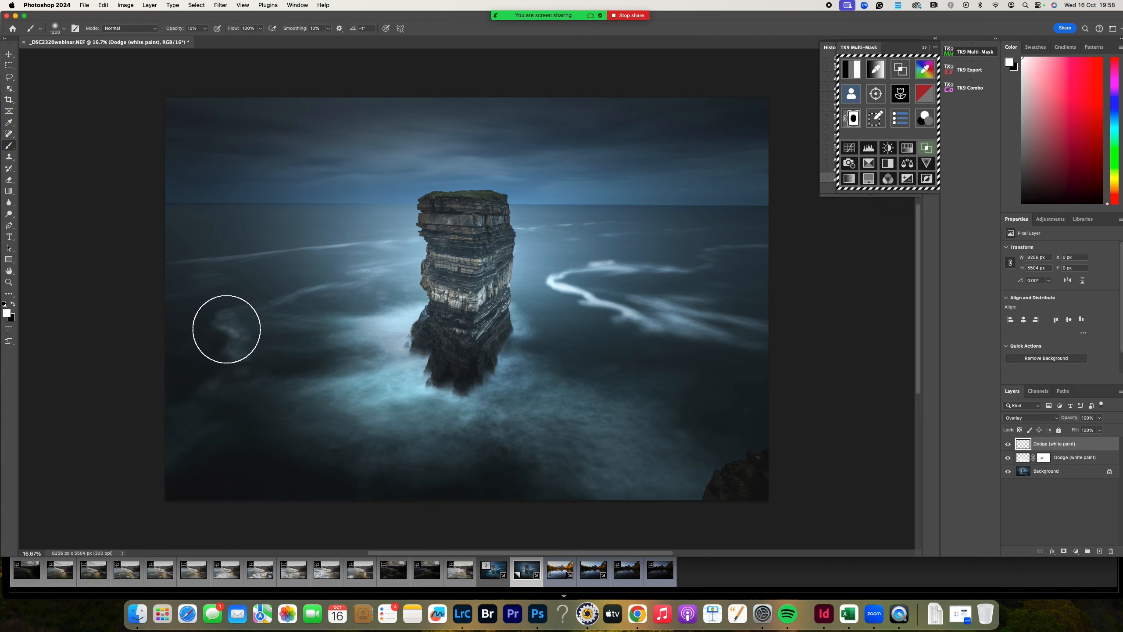
Dodge the foam swirl in the water left of the sea stack with white paint at 70% brush opacity
{"action": "key", "text": "7"}
{"action": "mouse_move", "coordinate": [286, 308]}
{"action": "left_mouse_down"}
{"action": "mouse_move", "coordinate": [293, 294]}
{"action": "mouse_move", "coordinate": [213, 338]}
{"action": "mouse_move", "coordinate": [223, 326]}
{"action": "left_mouse_up"}
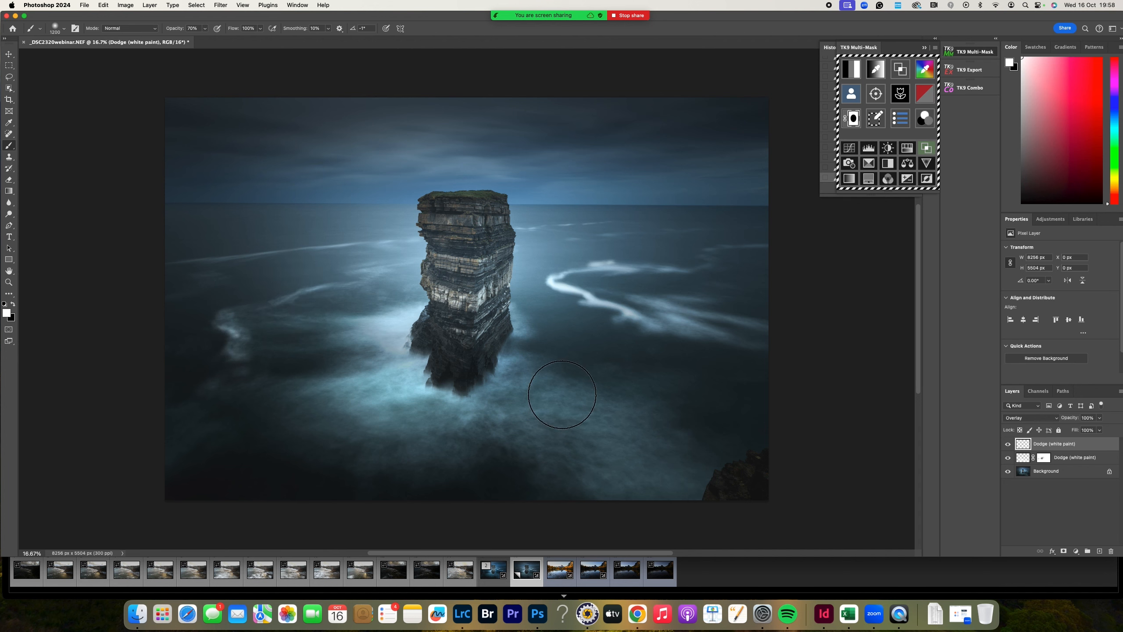
Try dodging the foam streaks right of the sea stack at 70% and 30% brush opacity, undoing both attempts
{"action": "mouse_move", "coordinate": [747, 329]}
{"action": "left_mouse_down"}
{"action": "mouse_move", "coordinate": [668, 318]}
{"action": "mouse_move", "coordinate": [716, 318]}
{"action": "mouse_move", "coordinate": [770, 331]}
{"action": "left_mouse_up"}
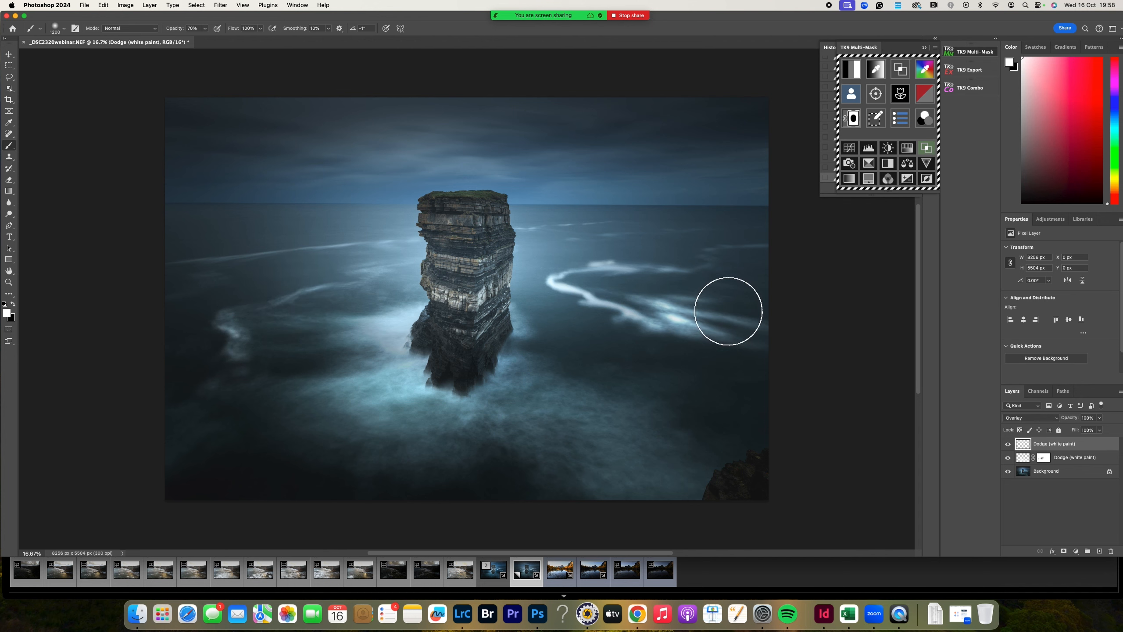
{"action": "key", "text": "super+z"}
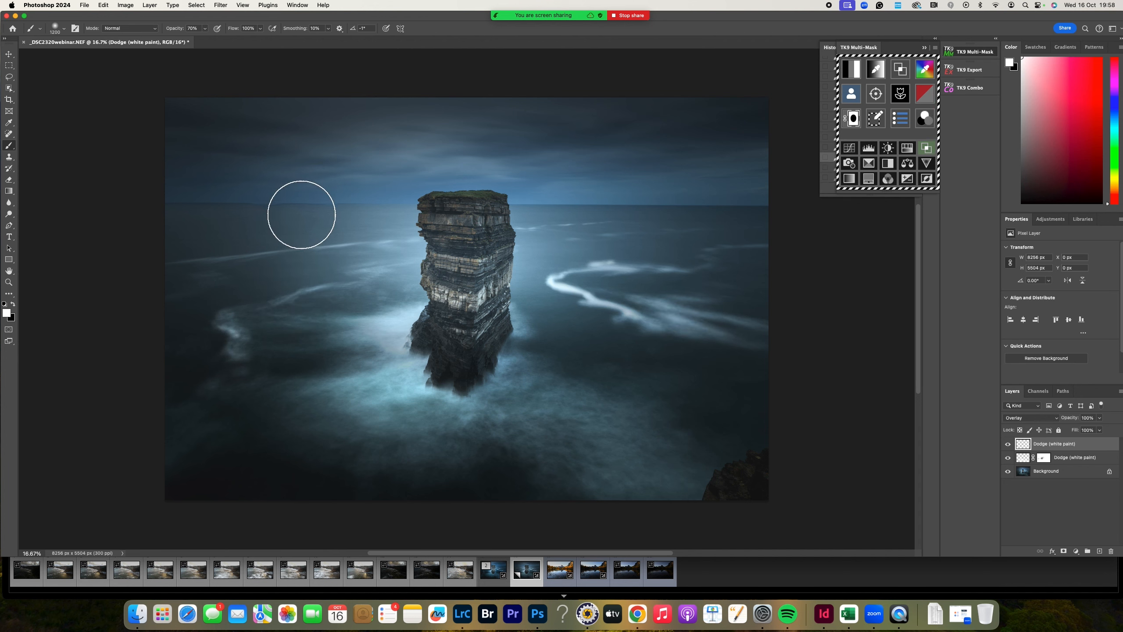
{"action": "key", "text": "3"}
{"action": "mouse_move", "coordinate": [689, 314]}
{"action": "left_mouse_down"}
{"action": "mouse_move", "coordinate": [663, 312]}
{"action": "mouse_move", "coordinate": [757, 351]}
{"action": "left_mouse_up"}
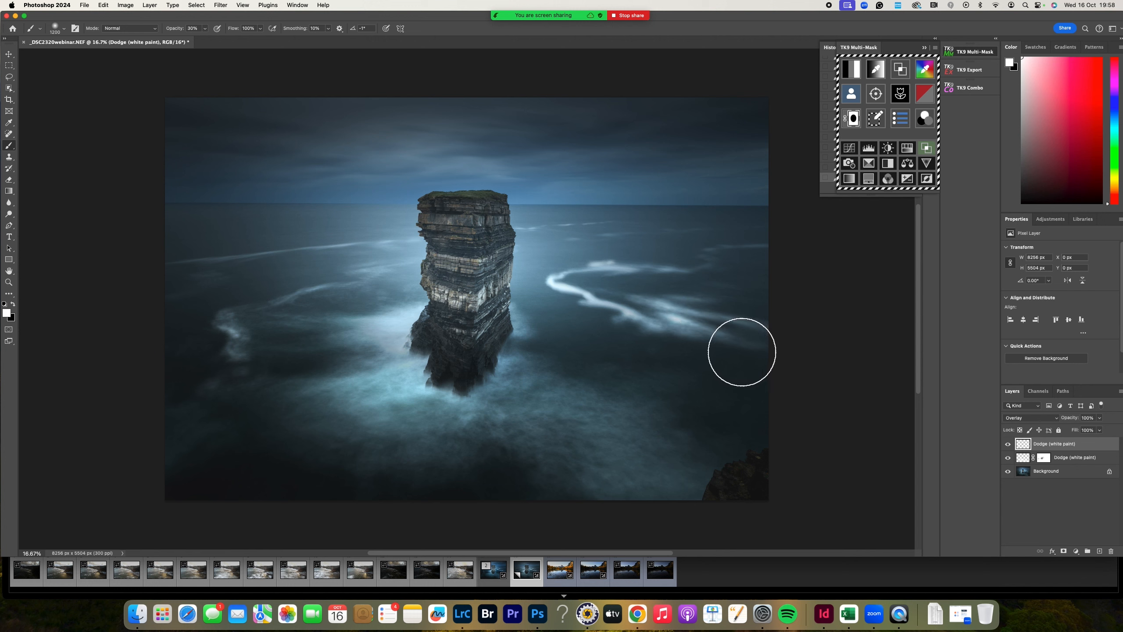
{"action": "key", "text": "super+z"}
{"action": "key", "text": "super+z"}
Dodge the foam streaks right of the stack at 10% brush opacity and compare the image with the new dodge layer hidden and shown
{"action": "key", "text": "1"}
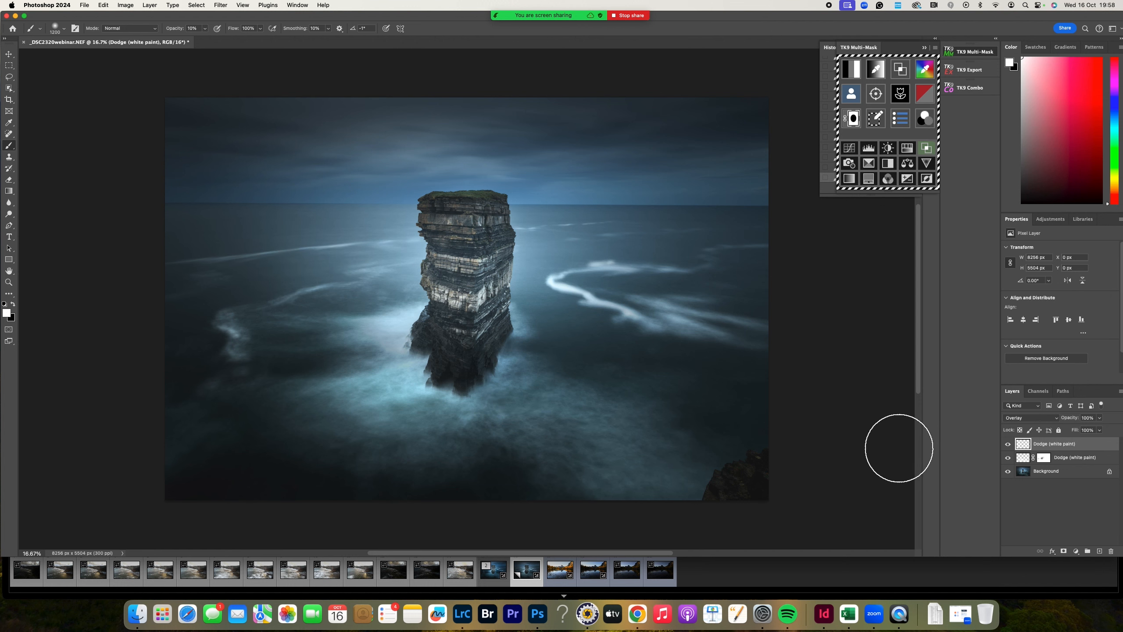
{"action": "left_click", "coordinate": [1008, 444]}
{"action": "left_click", "coordinate": [1008, 445]}
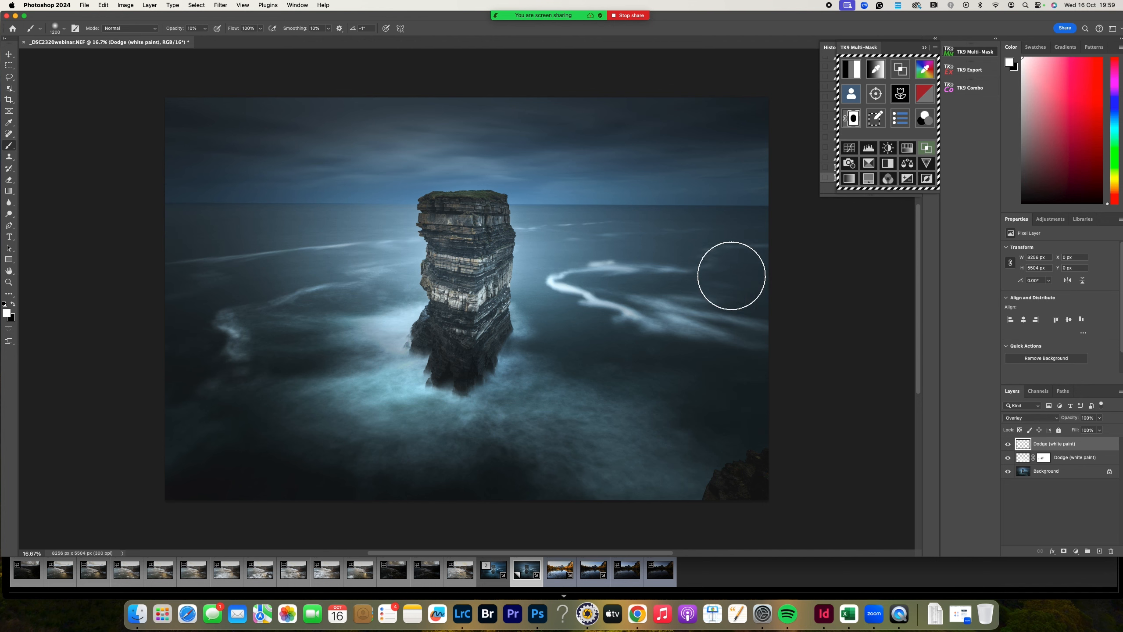
Preview a Lights 1 luminosity mask and an Edge Mask close up on the sea stack, discarding each one
{"action": "scroll", "coordinate": [685, 208], "scroll_direction": "left", "scroll_amount": 1}
{"action": "left_click", "coordinate": [848, 77]}
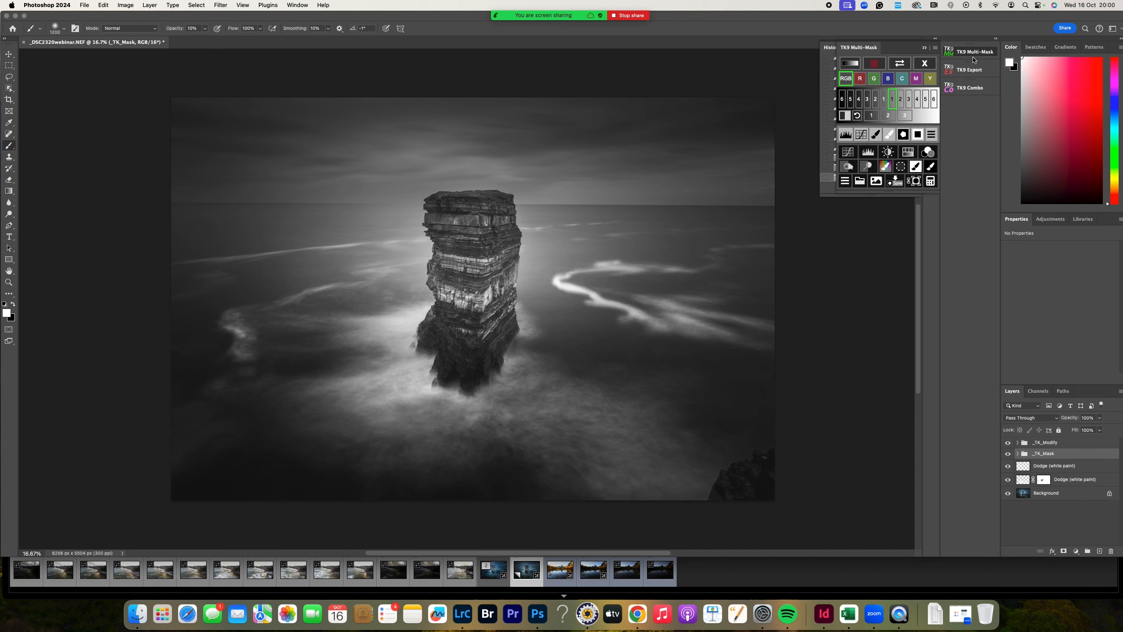
{"action": "left_click", "coordinate": [926, 64]}
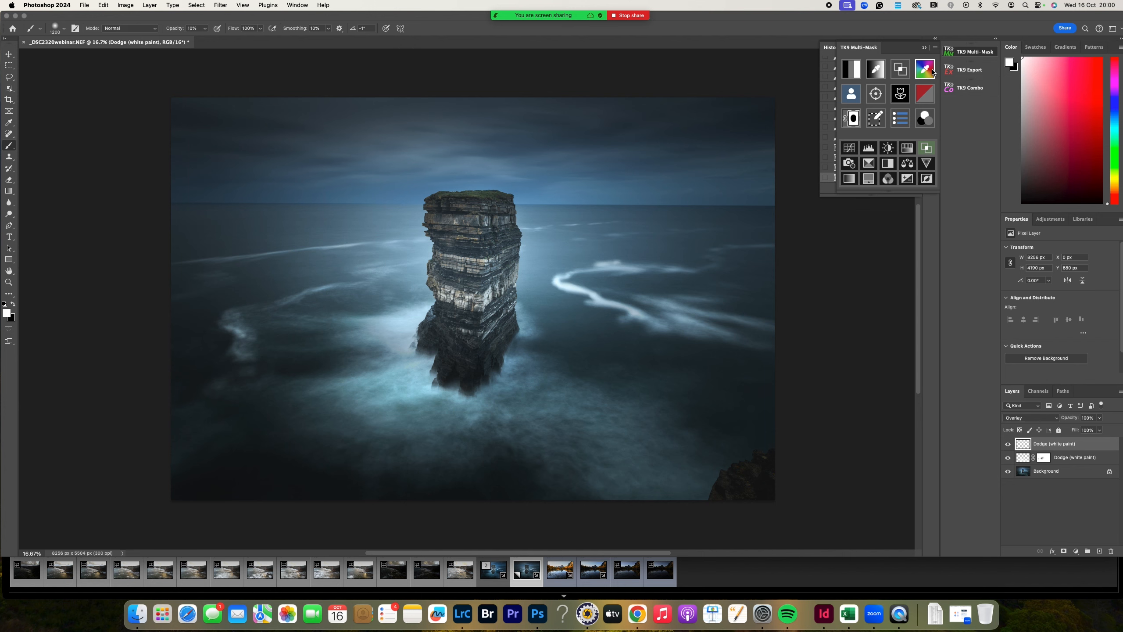
{"action": "left_click", "coordinate": [901, 96]}
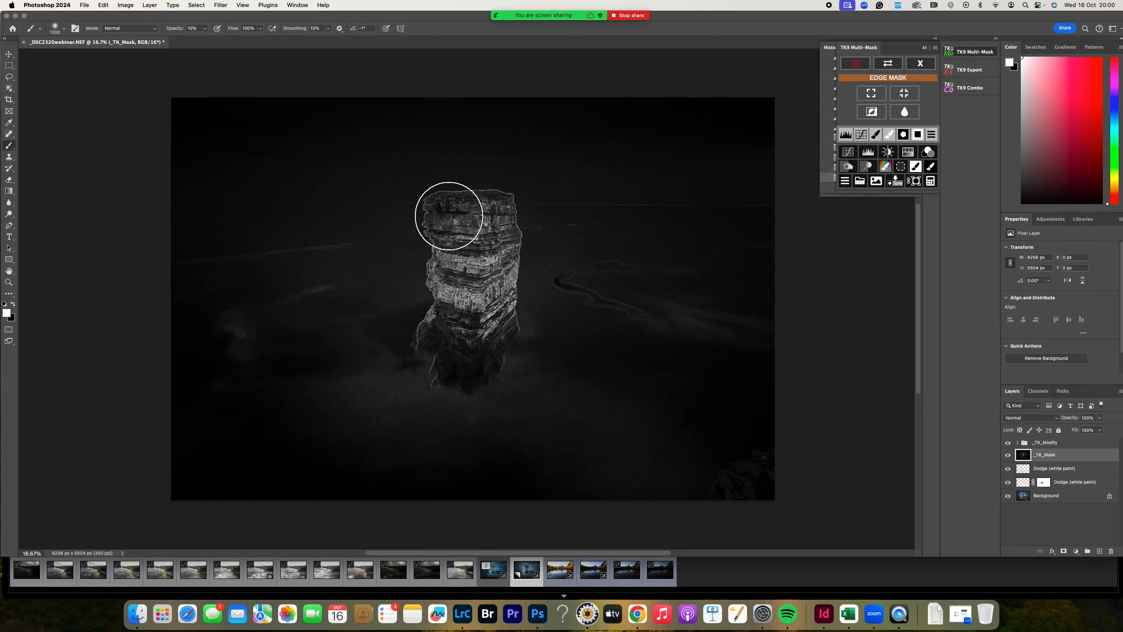
{"action": "scroll", "coordinate": [734, 228], "scroll_direction": "up", "scroll_amount": 5}
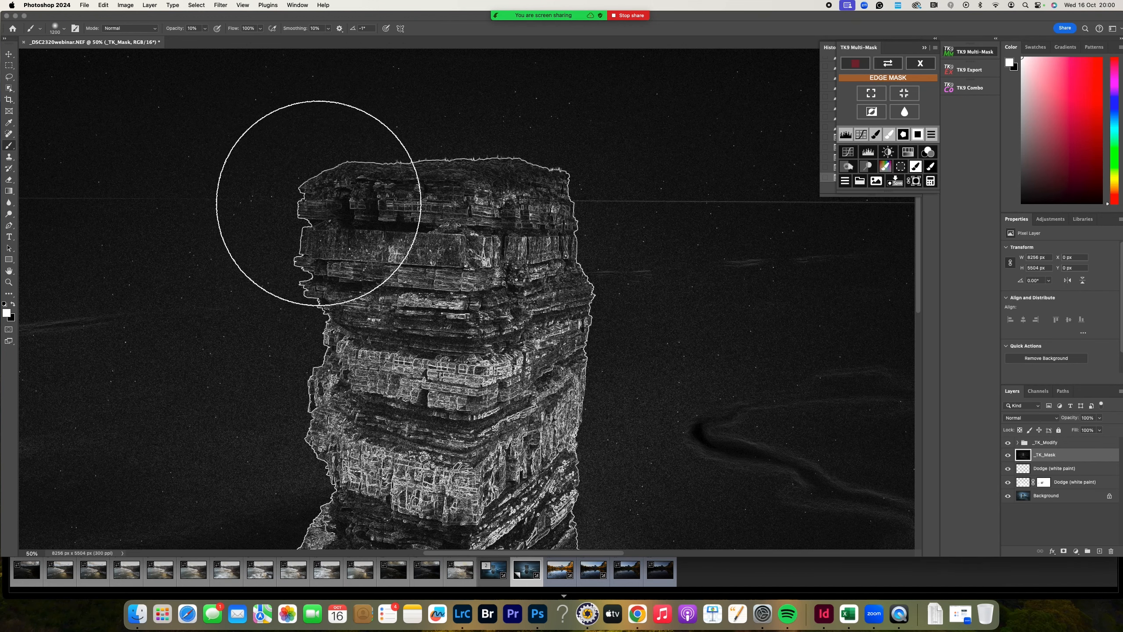
{"action": "left_click", "coordinate": [920, 64]}
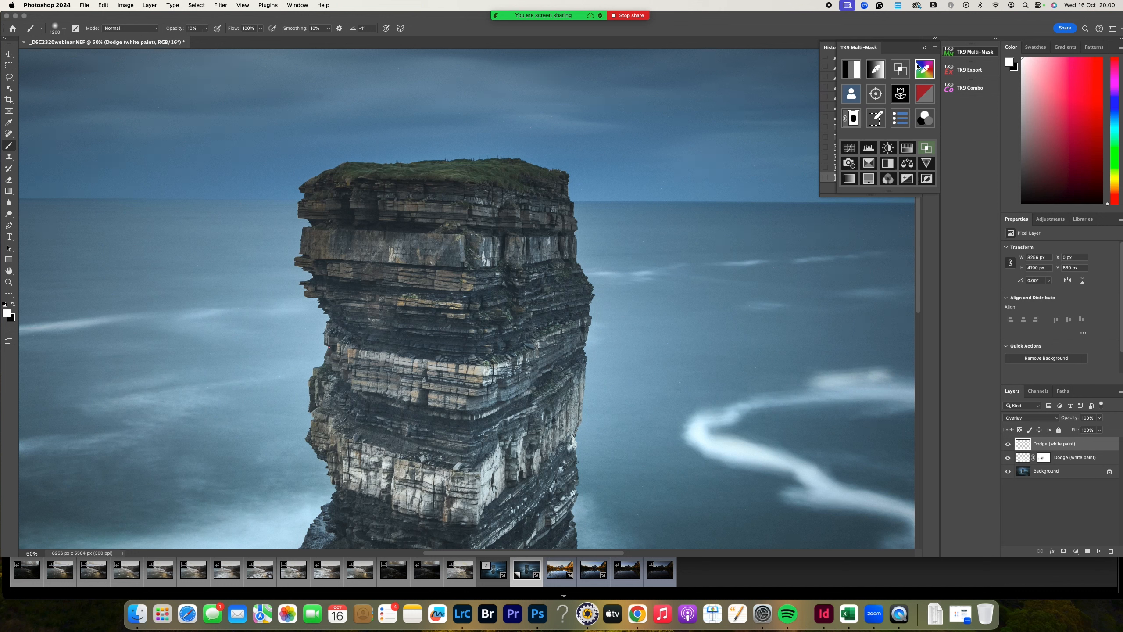
Merge the dodge layers into the background and add a Curves adjustment layer above it
{"action": "key", "text": "super+shift+e"}
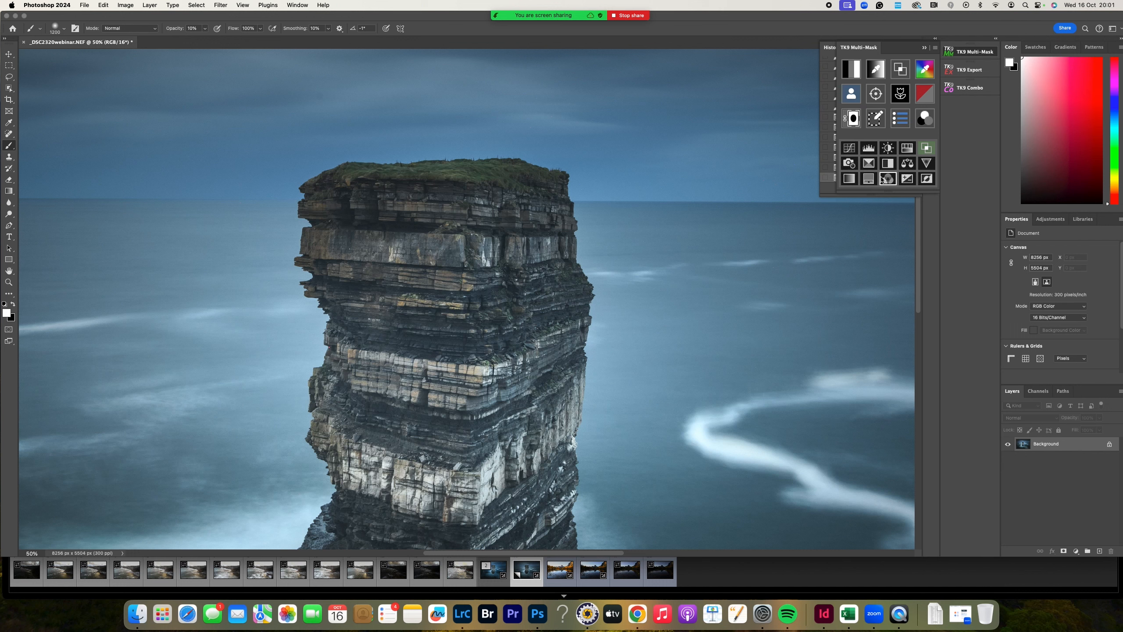
{"action": "left_click", "coordinate": [1078, 554]}
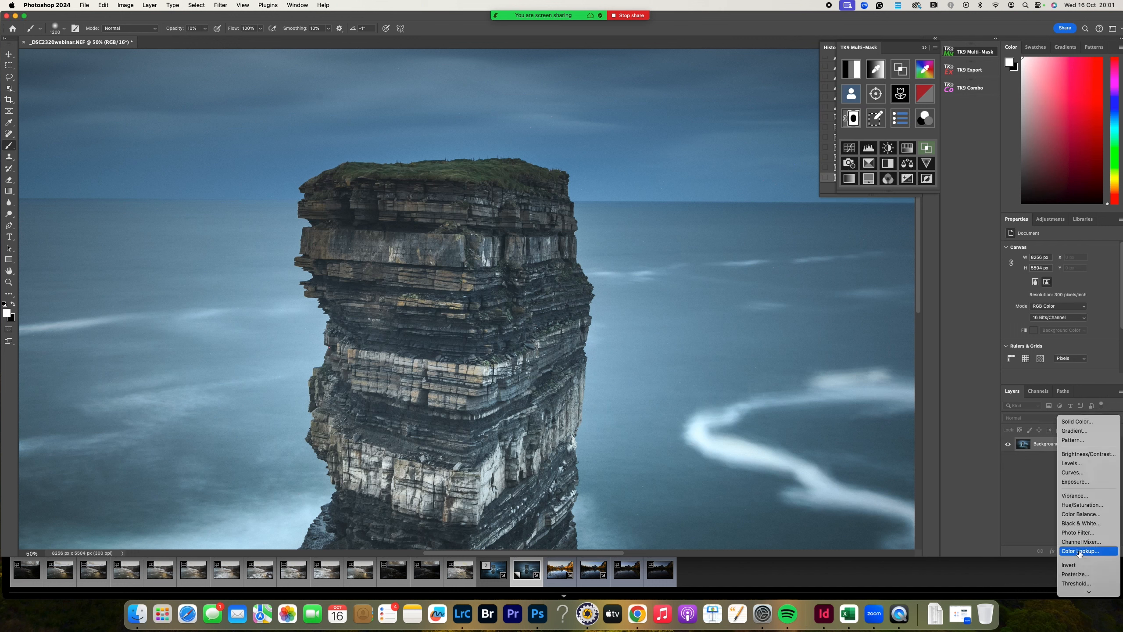
{"action": "left_click", "coordinate": [1074, 472]}
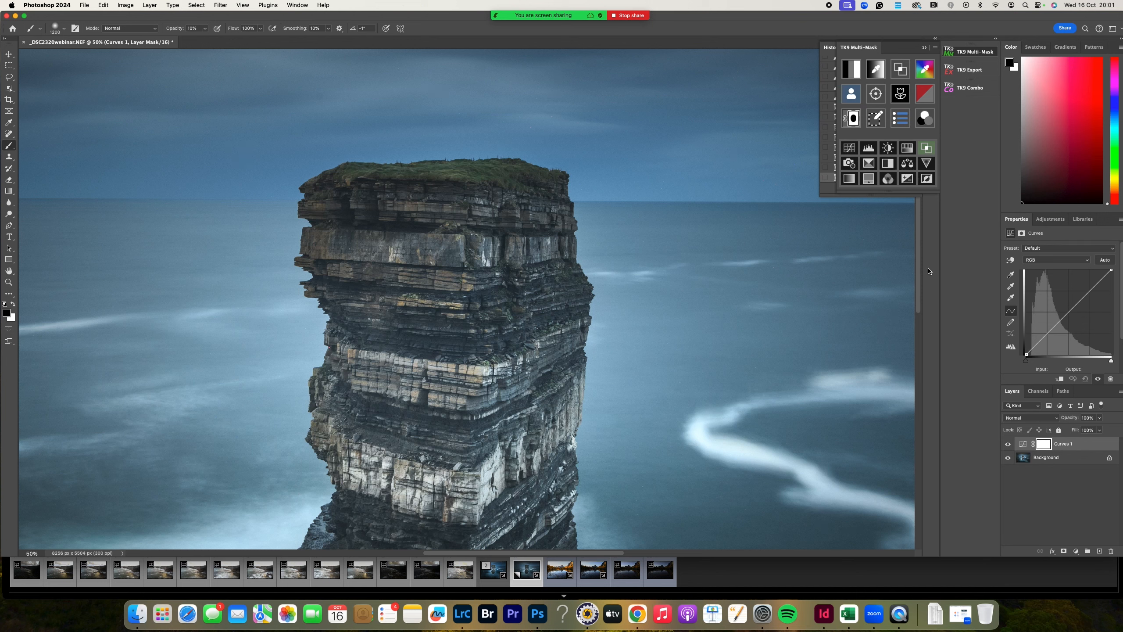
Lift the Curves layer's black point slightly, lower the midtones to output 119 at input 143, and compare before and after
{"action": "left_click", "coordinate": [1025, 353]}
{"action": "left_click_drag", "start_coordinate": [1025, 354], "coordinate": [1027, 348]}
{"action": "left_click_drag", "start_coordinate": [1073, 308], "coordinate": [1079, 322]}
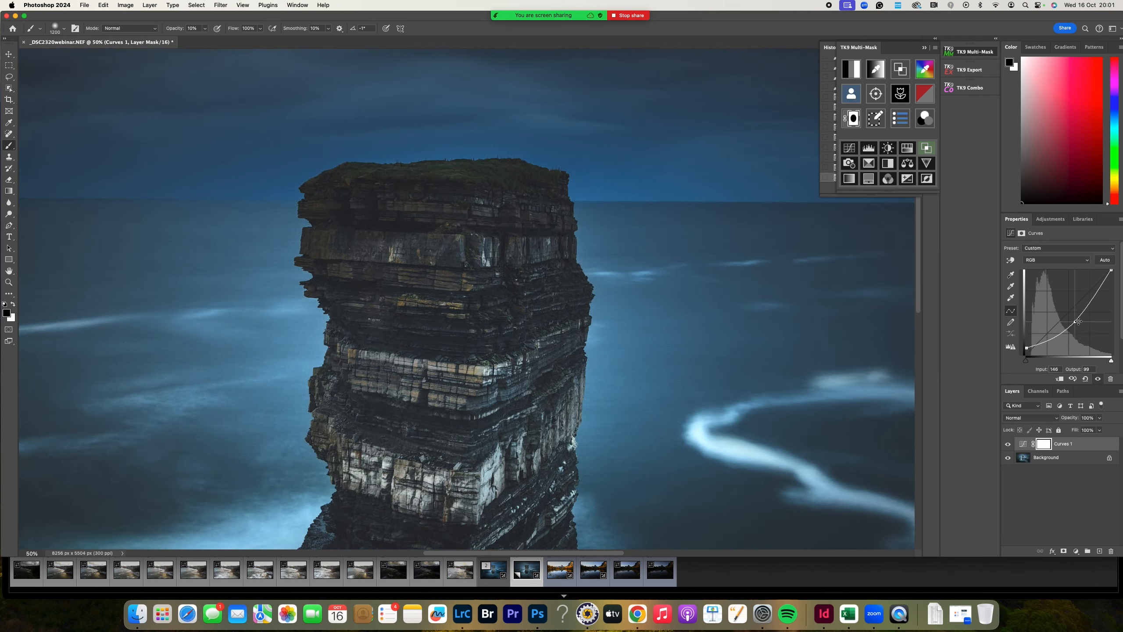
{"action": "key", "text": "super+minus"}
{"action": "key", "text": "super+minus"}
{"action": "key", "text": "super+minus"}
{"action": "left_click_drag", "start_coordinate": [1074, 324], "coordinate": [1072, 315]}
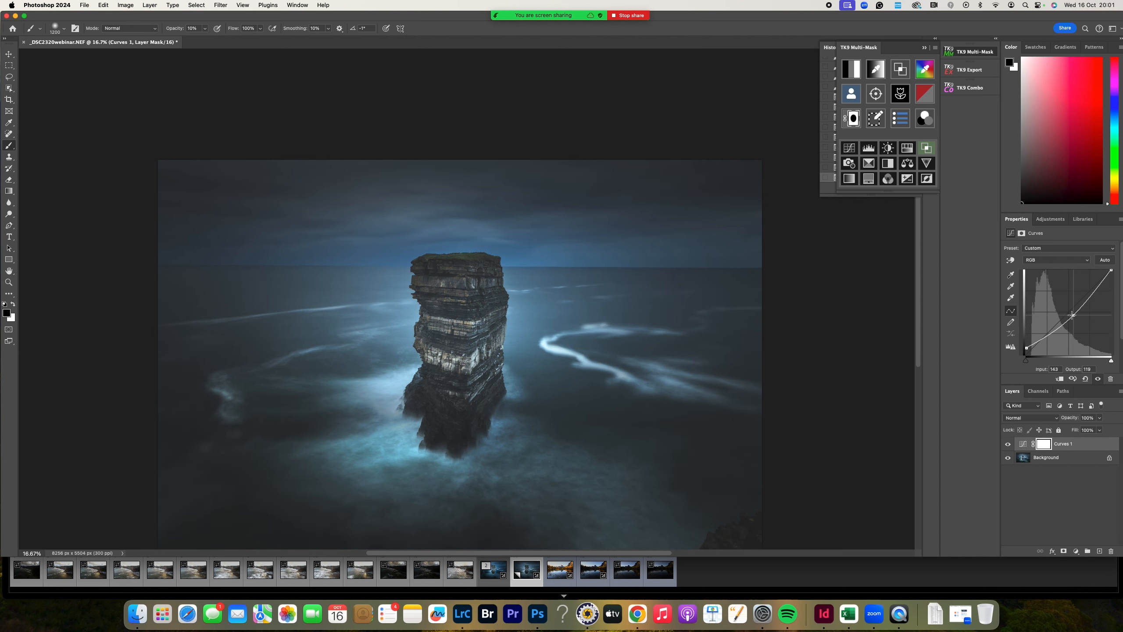
{"action": "left_click", "coordinate": [1008, 446]}
{"action": "left_click", "coordinate": [1008, 445]}
Restrict the Curves layer's mask to the Darks 2 zone with TK9's layer mask adjustment and compare the image with the layer hidden and shown
{"action": "left_click", "coordinate": [855, 126]}
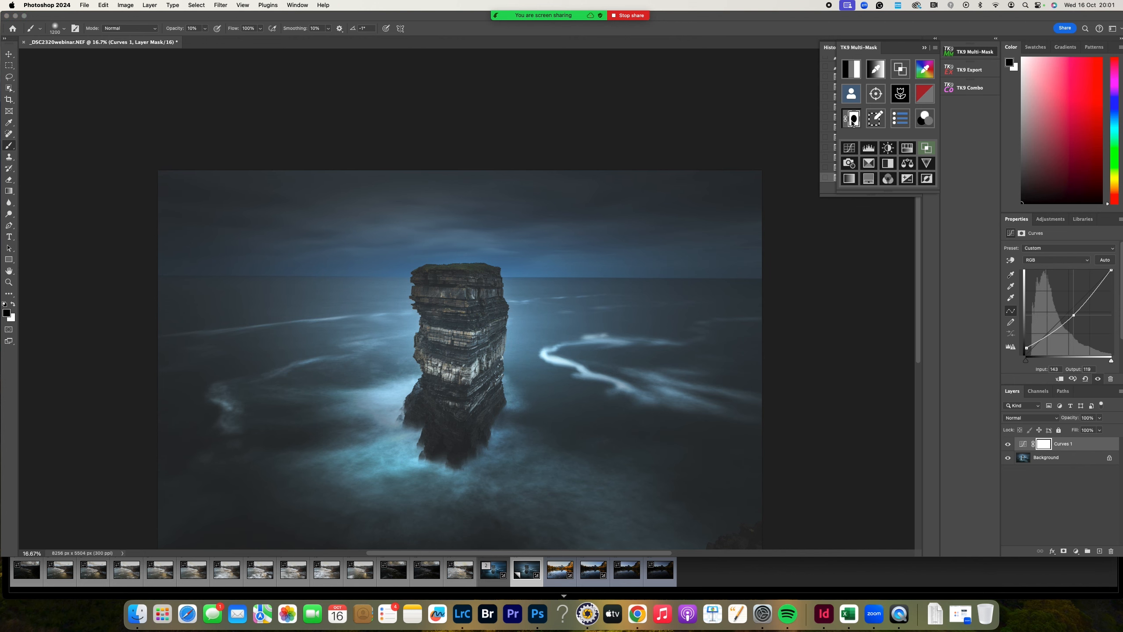
{"action": "left_click", "coordinate": [882, 202]}
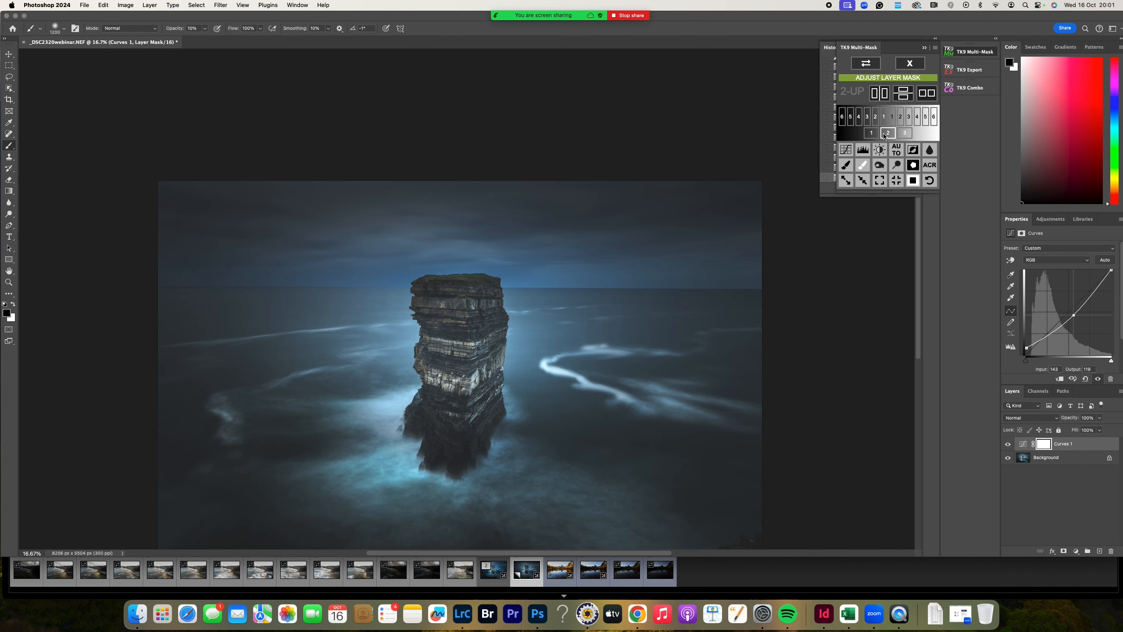
{"action": "left_click", "coordinate": [884, 121]}
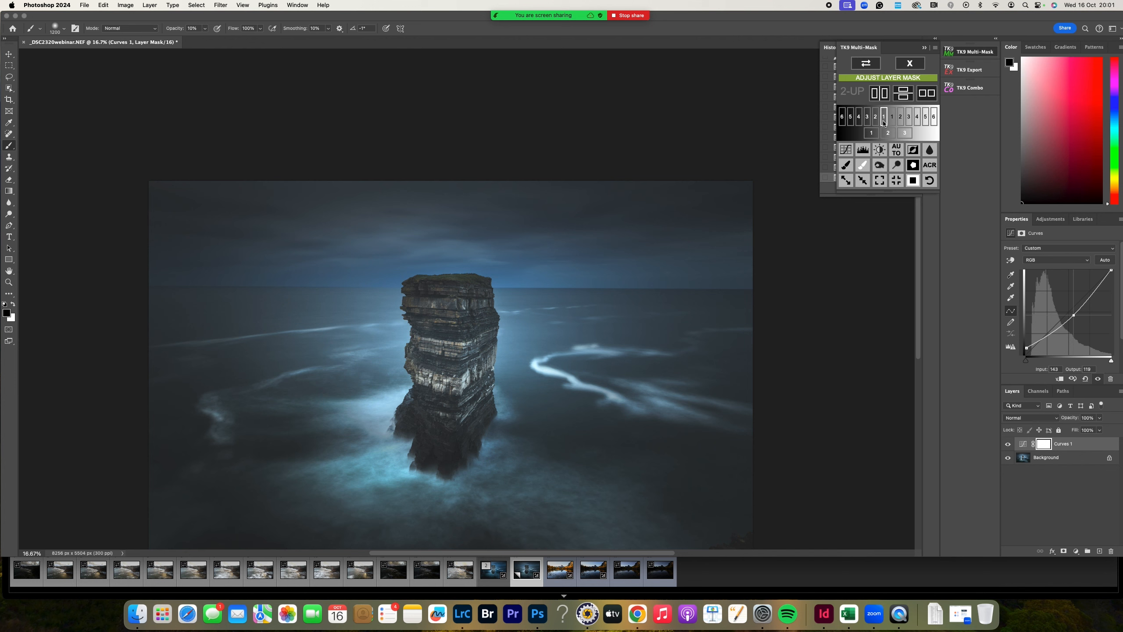
{"action": "left_click", "coordinate": [876, 117]}
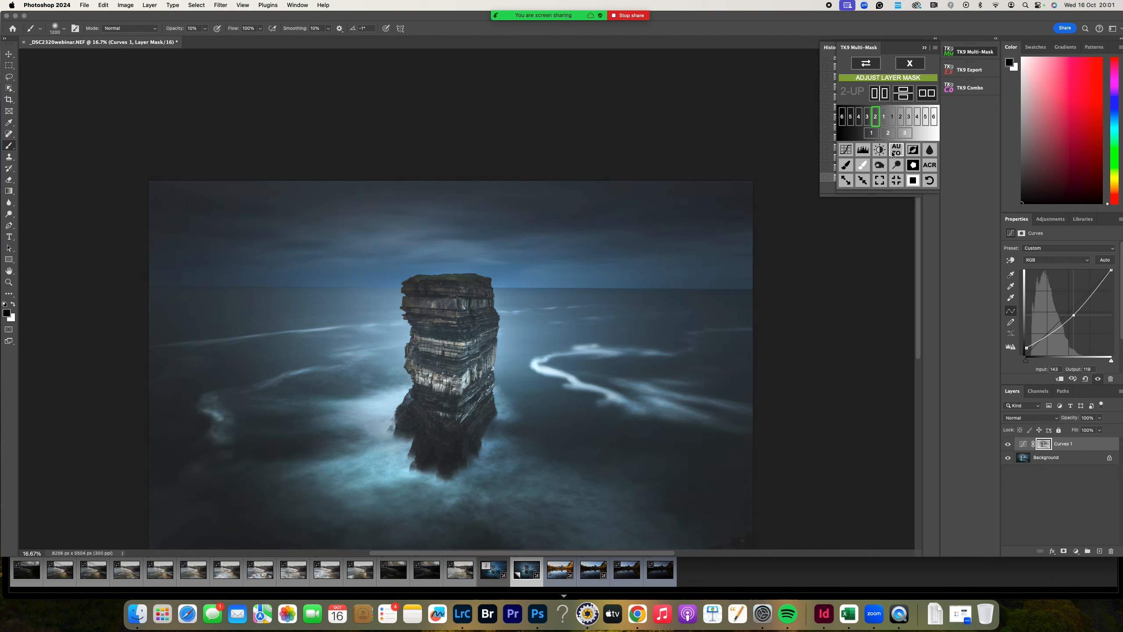
{"action": "left_click", "coordinate": [1008, 444]}
{"action": "left_click", "coordinate": [1008, 444]}
{"action": "left_click", "coordinate": [1008, 444]}
{"action": "left_click", "coordinate": [1008, 444]}
{"action": "left_click", "coordinate": [1008, 445]}
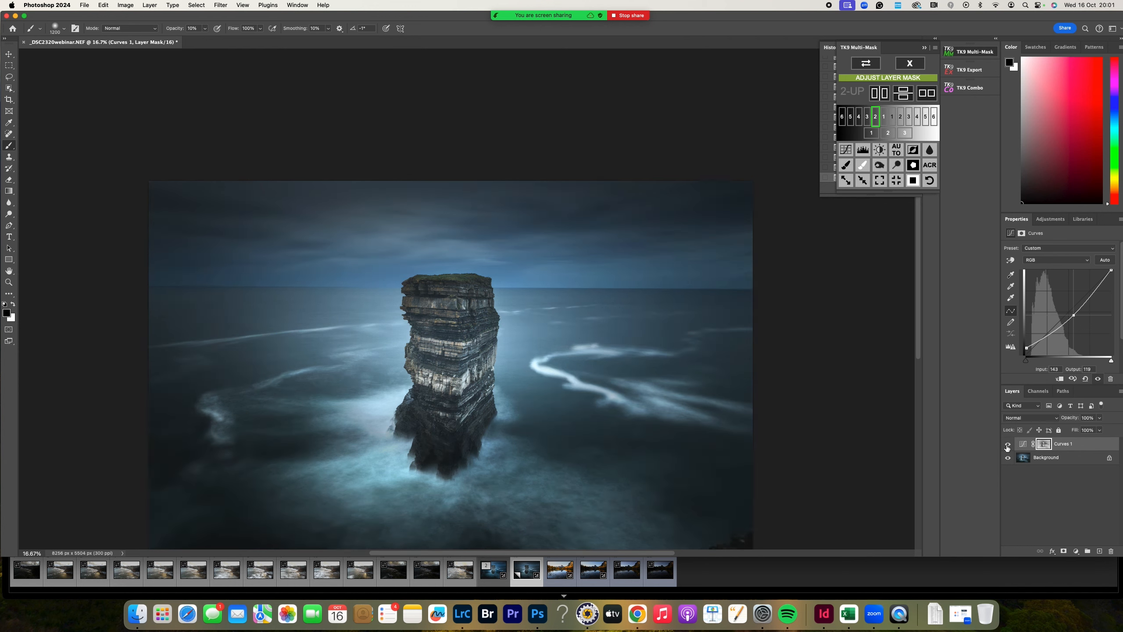
{"action": "left_click", "coordinate": [1008, 445]}
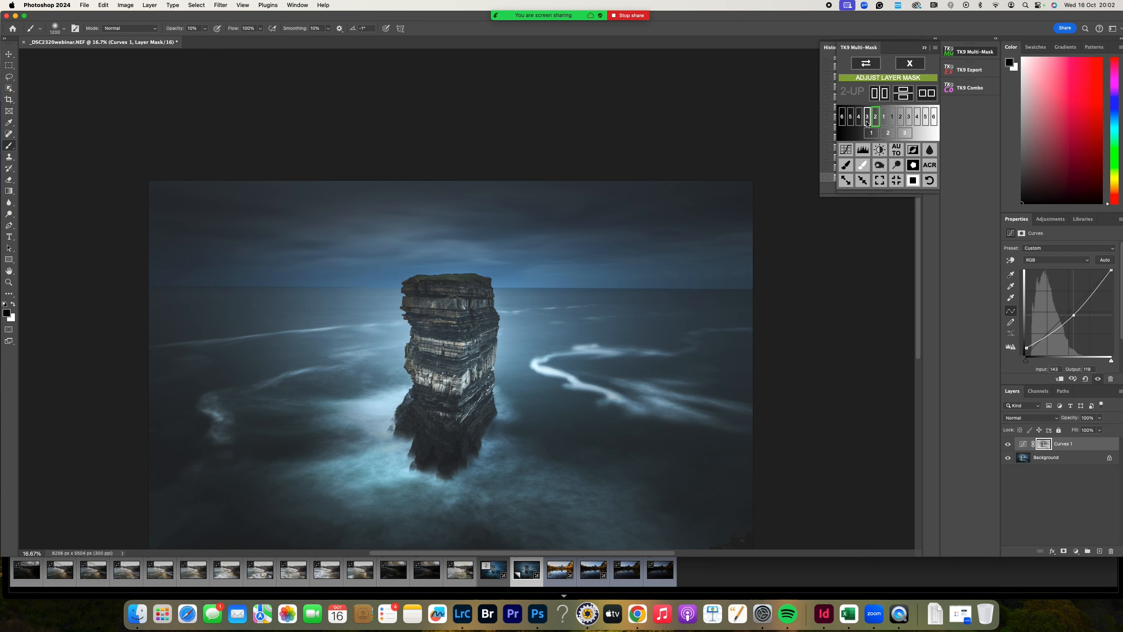
Try Darks 3 and Darks 5 on the Curves layer's mask, return to Darks 2, and leave the layer mask adjustment
{"action": "left_click", "coordinate": [867, 118]}
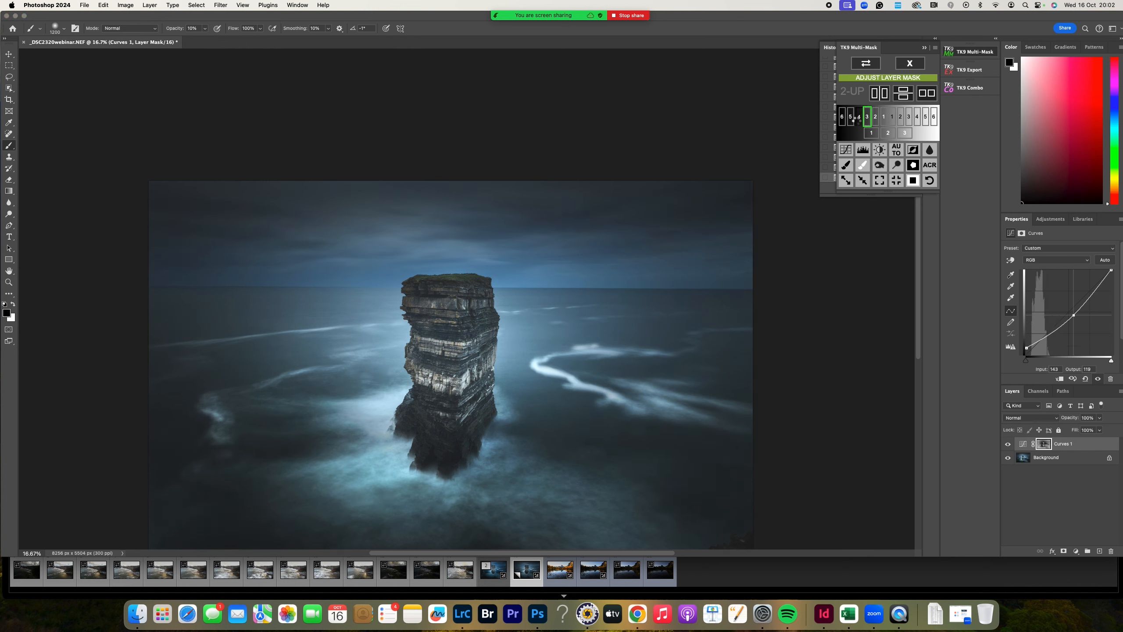
{"action": "left_click", "coordinate": [850, 118]}
{"action": "left_click", "coordinate": [875, 118]}
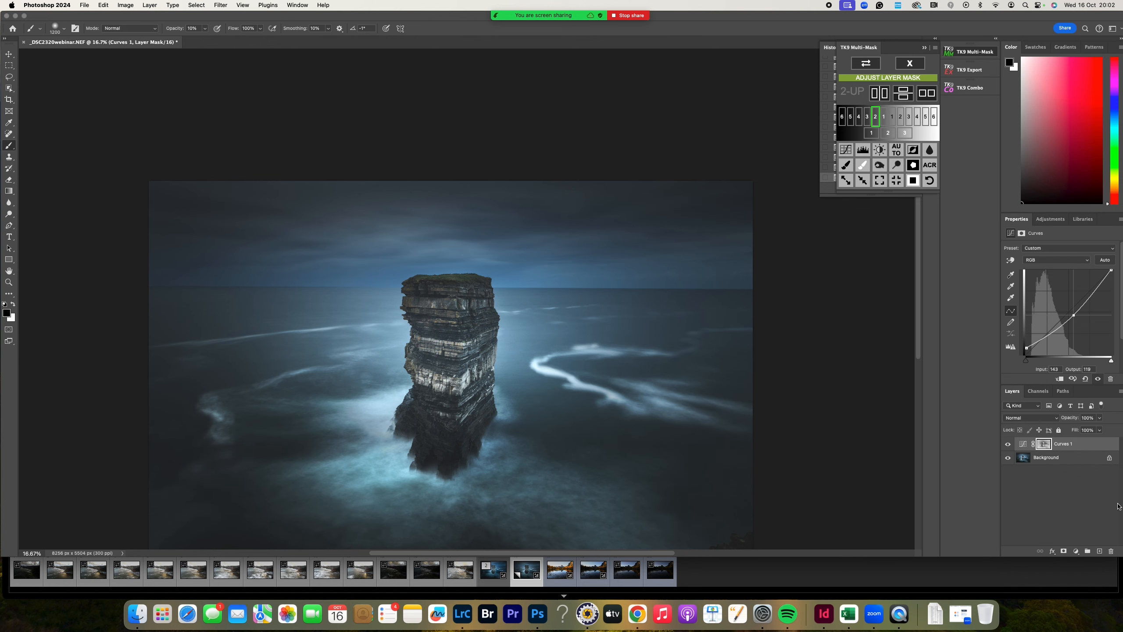
{"action": "scroll", "coordinate": [577, 326], "scroll_direction": "down", "scroll_amount": 4}
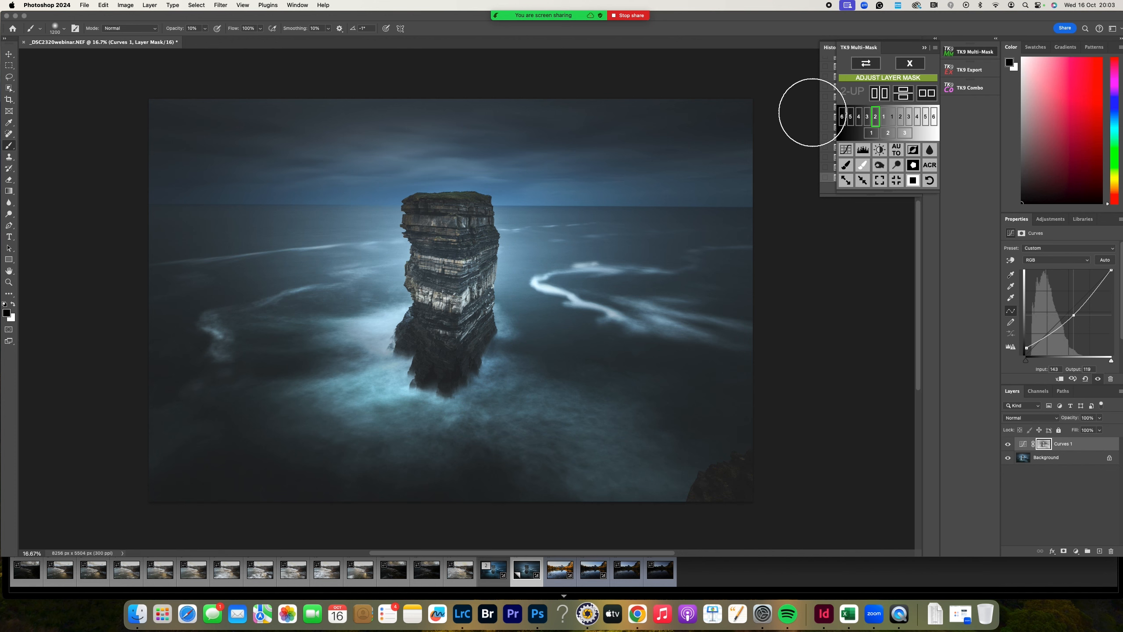
{"action": "left_click", "coordinate": [910, 63]}
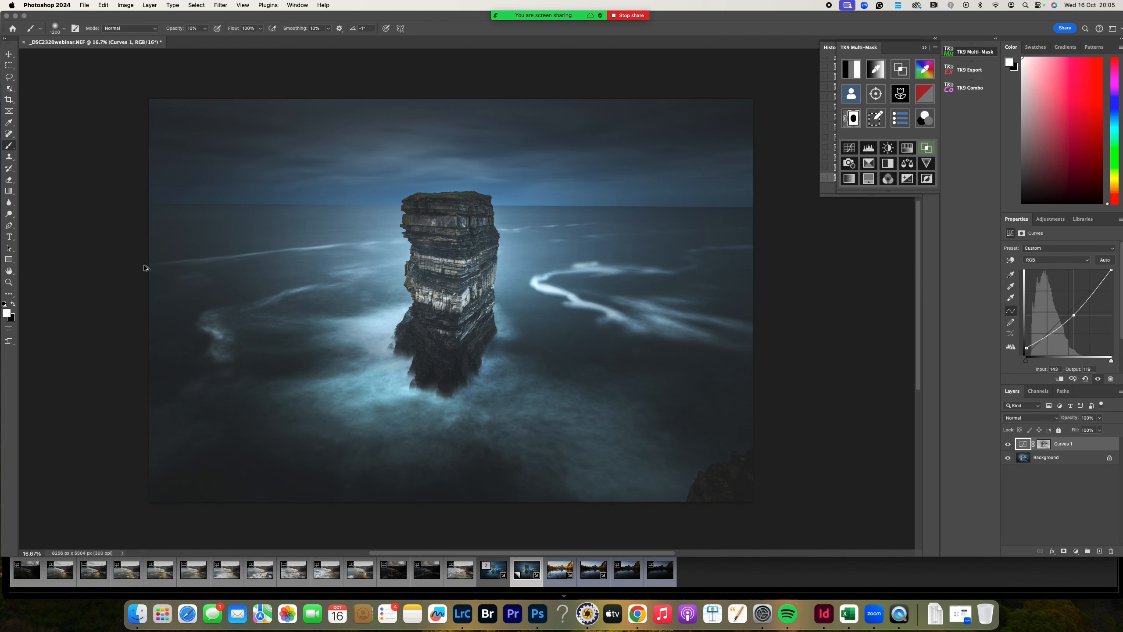
Resize the image to 20 inches wide at 300 pixels/inch with Bicubic (smooth gradients) resampling
{"action": "key", "text": "space"}
{"action": "key", "text": "super+alt+i"}
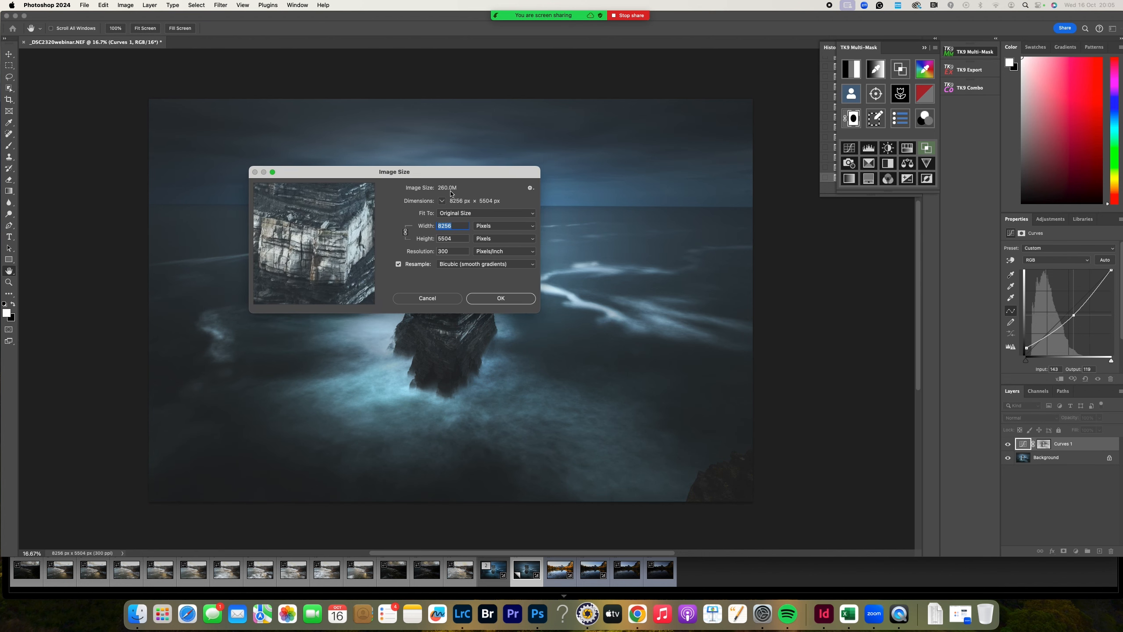
{"action": "left_click", "coordinate": [488, 227]}
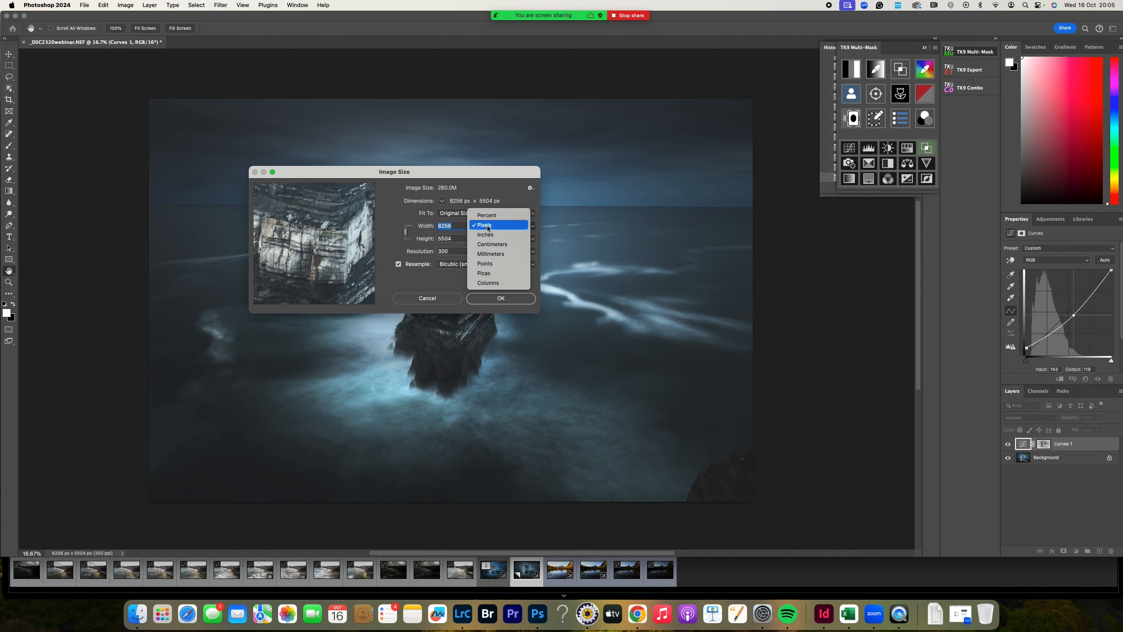
{"action": "left_click", "coordinate": [497, 239]}
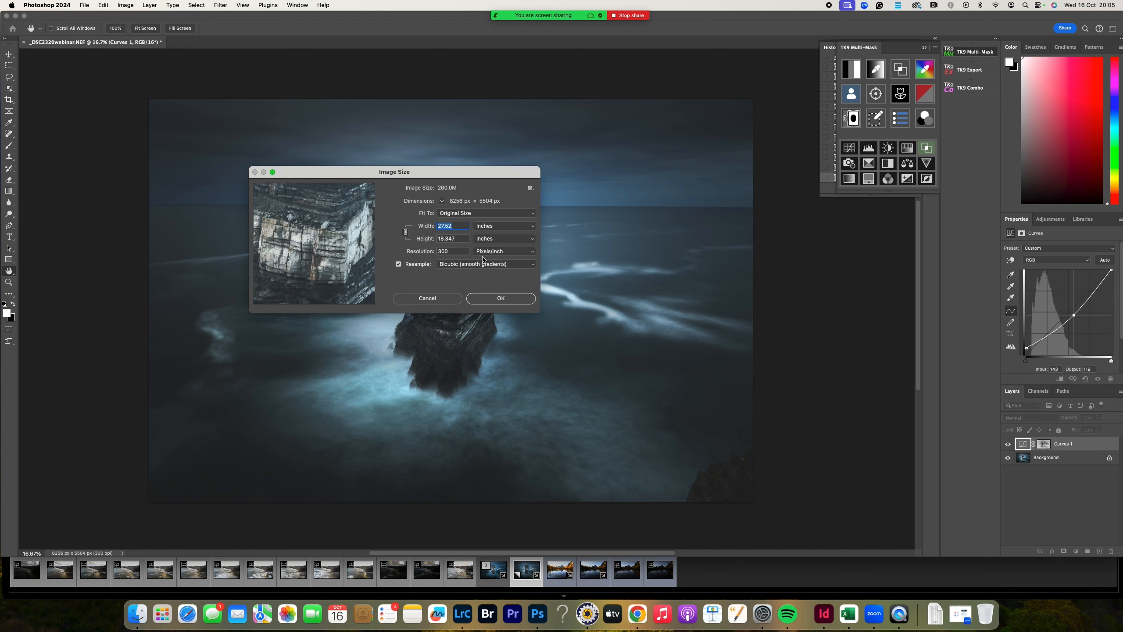
{"action": "type", "text": "20"}
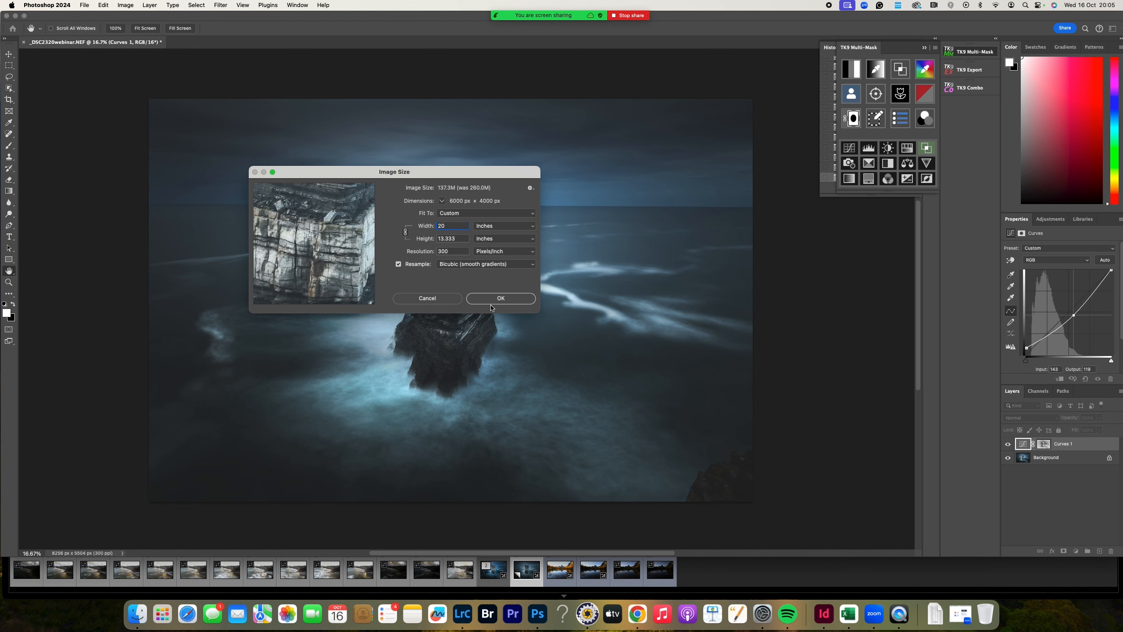
{"action": "left_click", "coordinate": [493, 299]}
{"action": "key", "text": "b"}
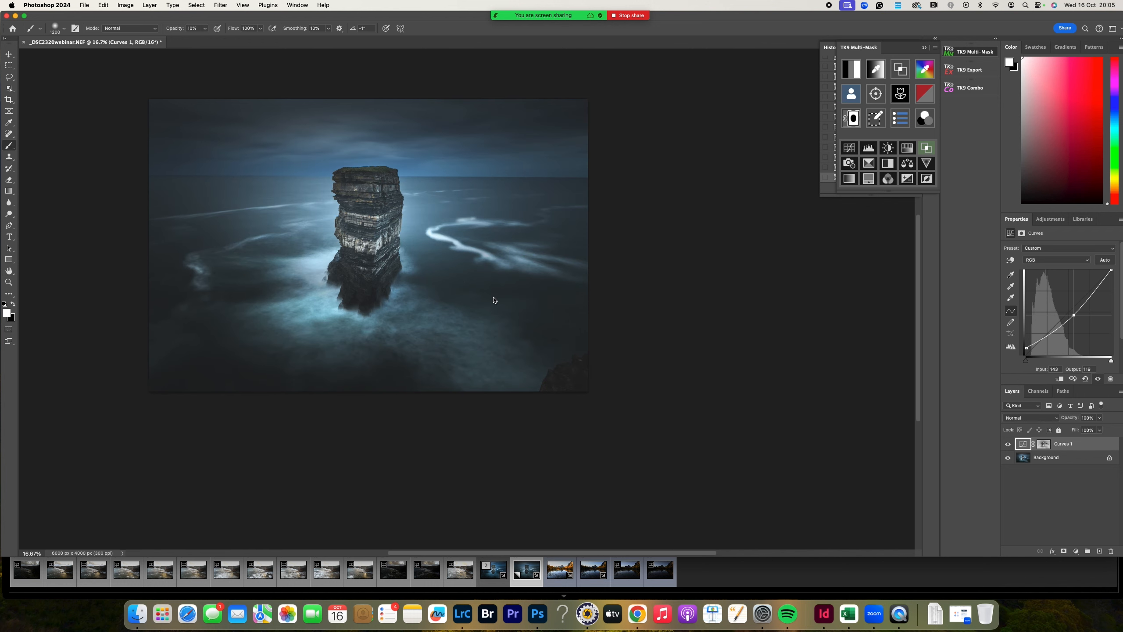
Select the whole sea stack with the Object Selection tool
{"action": "scroll", "coordinate": [494, 300], "scroll_direction": "left", "scroll_amount": 5}
{"action": "scroll", "coordinate": [494, 300], "scroll_direction": "up", "scroll_amount": 3}
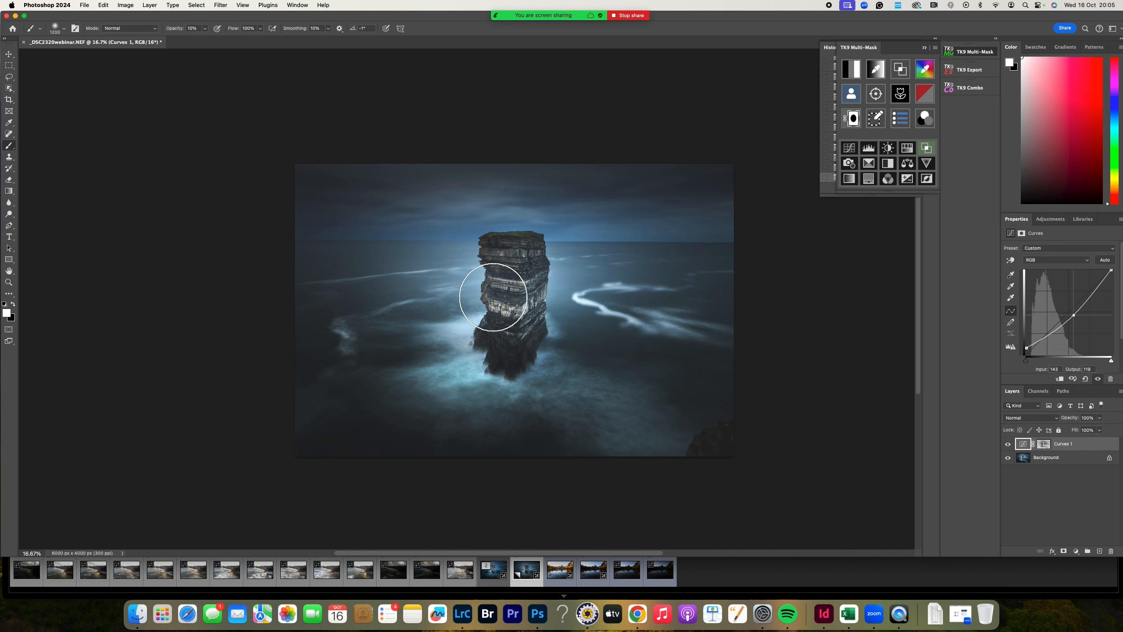
{"action": "scroll", "coordinate": [494, 298], "scroll_direction": "right", "scroll_amount": 2}
{"action": "scroll", "coordinate": [494, 297], "scroll_direction": "up", "scroll_amount": 4}
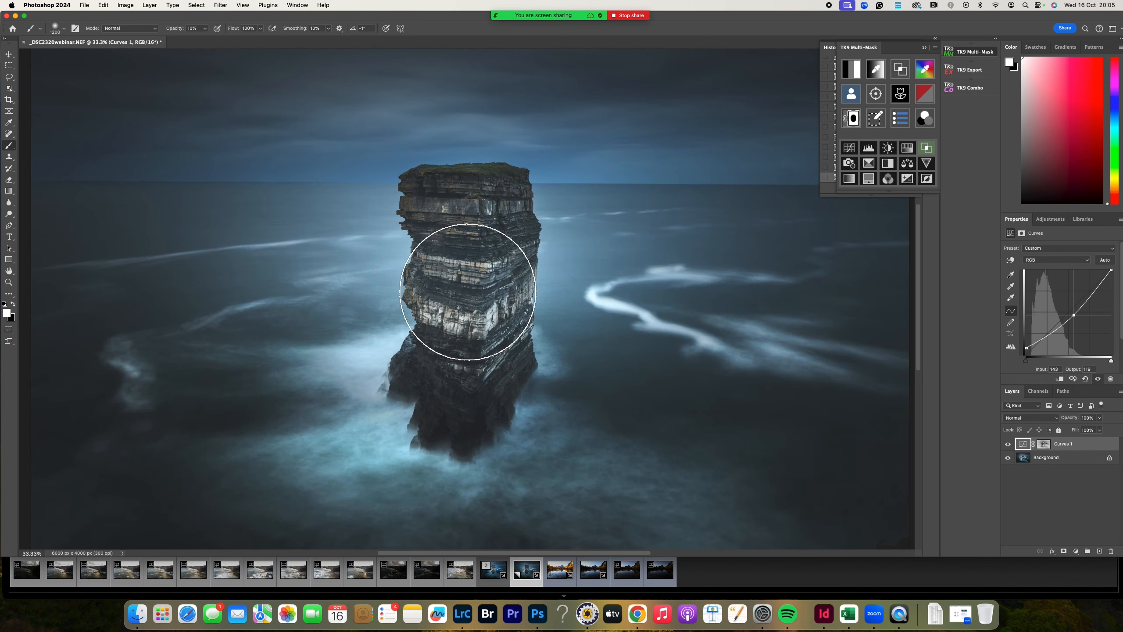
{"action": "scroll", "coordinate": [467, 293], "scroll_direction": "left", "scroll_amount": 1}
{"action": "left_click", "coordinate": [923, 47]}
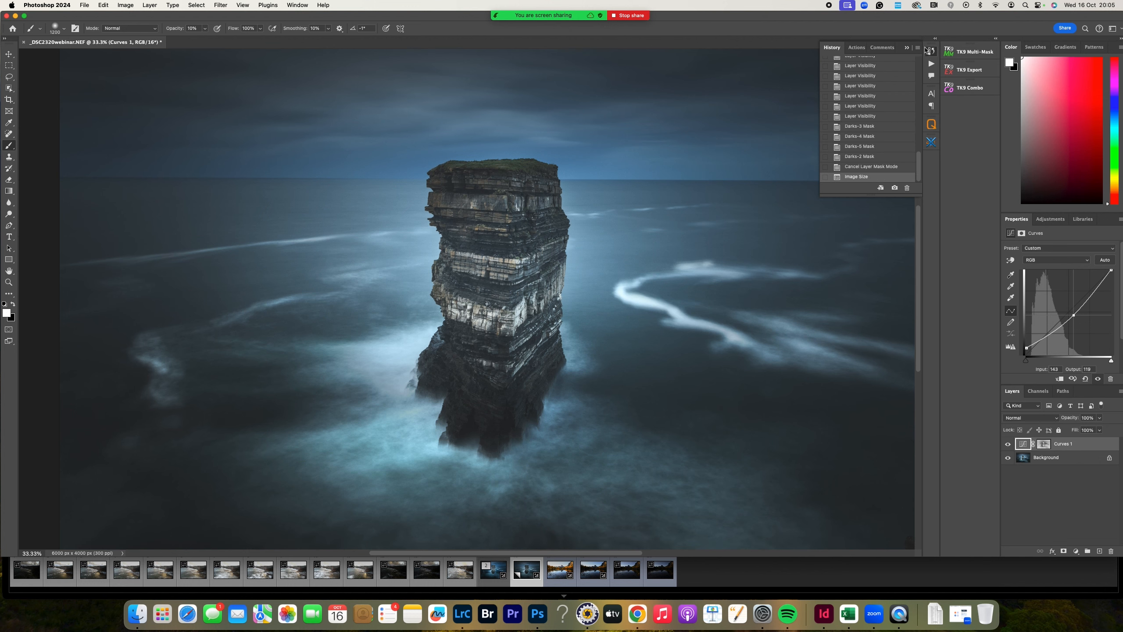
{"action": "left_click", "coordinate": [908, 48]}
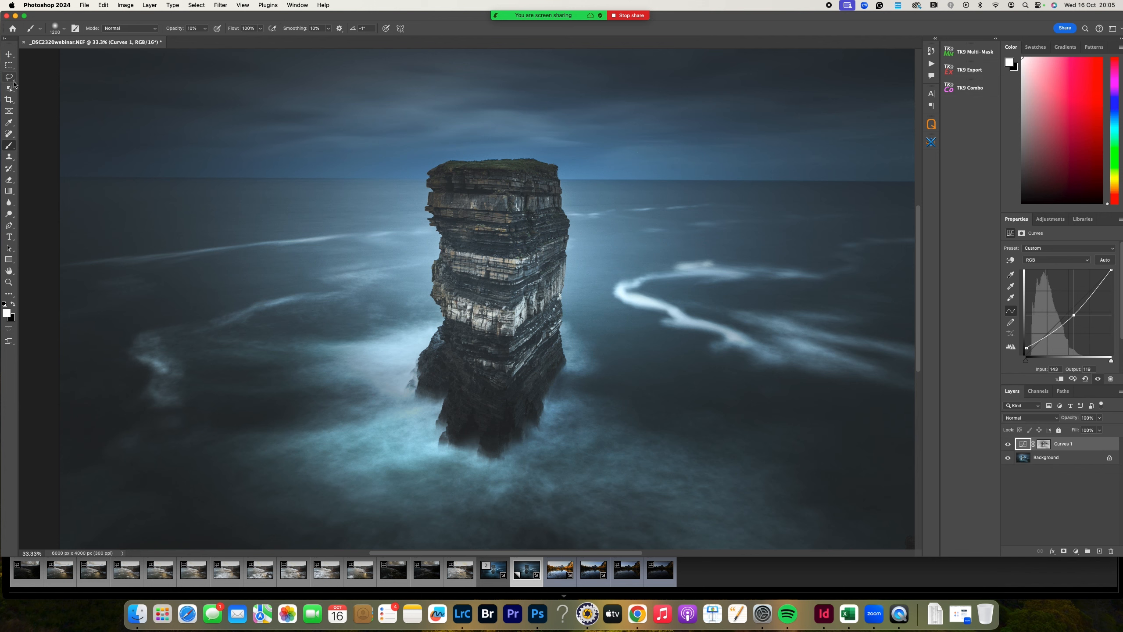
{"action": "key", "text": "w"}
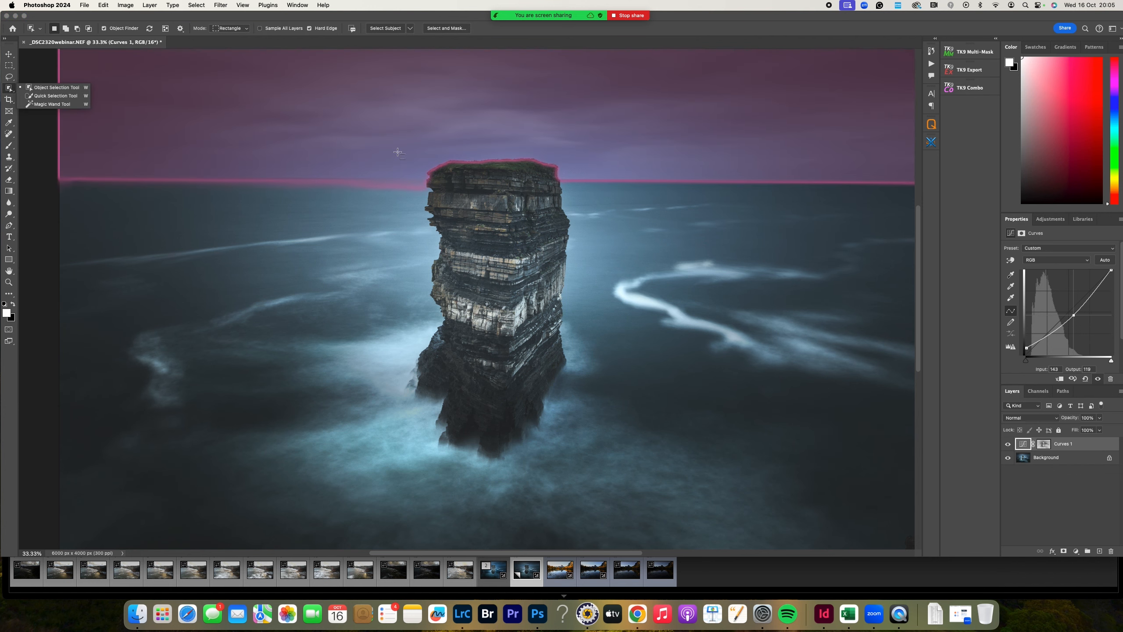
{"action": "mouse_move", "coordinate": [401, 150]}
{"action": "left_mouse_down"}
{"action": "mouse_move", "coordinate": [624, 464]}
{"action": "mouse_move", "coordinate": [618, 481]}
{"action": "left_mouse_up"}
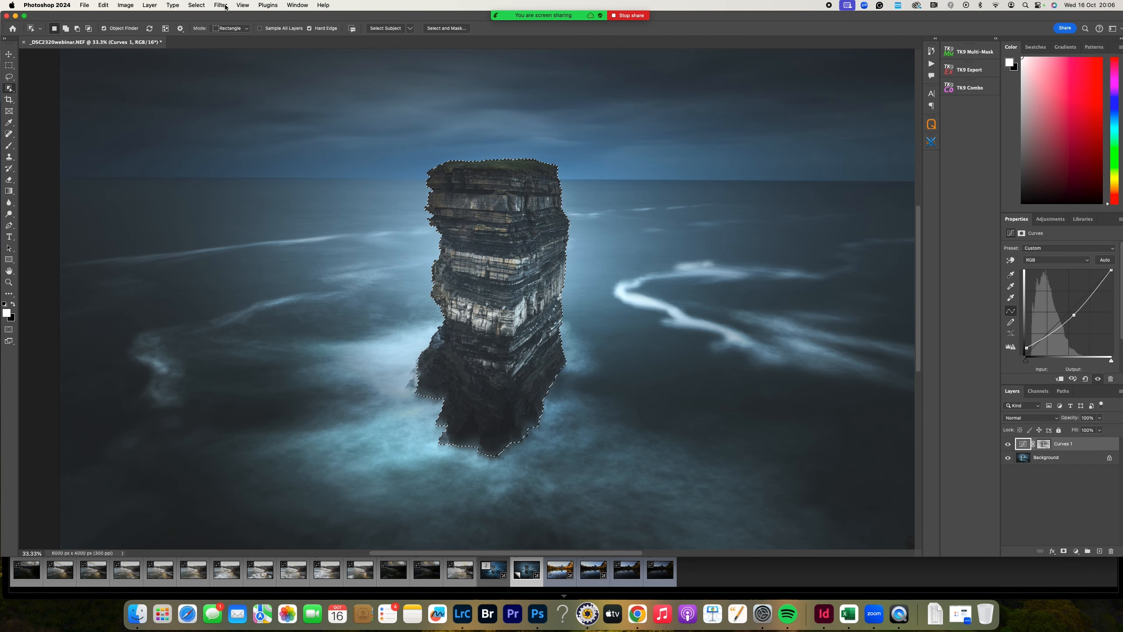
Merge the Curves layer into the background while keeping the sea stack selected
{"action": "left_click", "coordinate": [221, 4]}
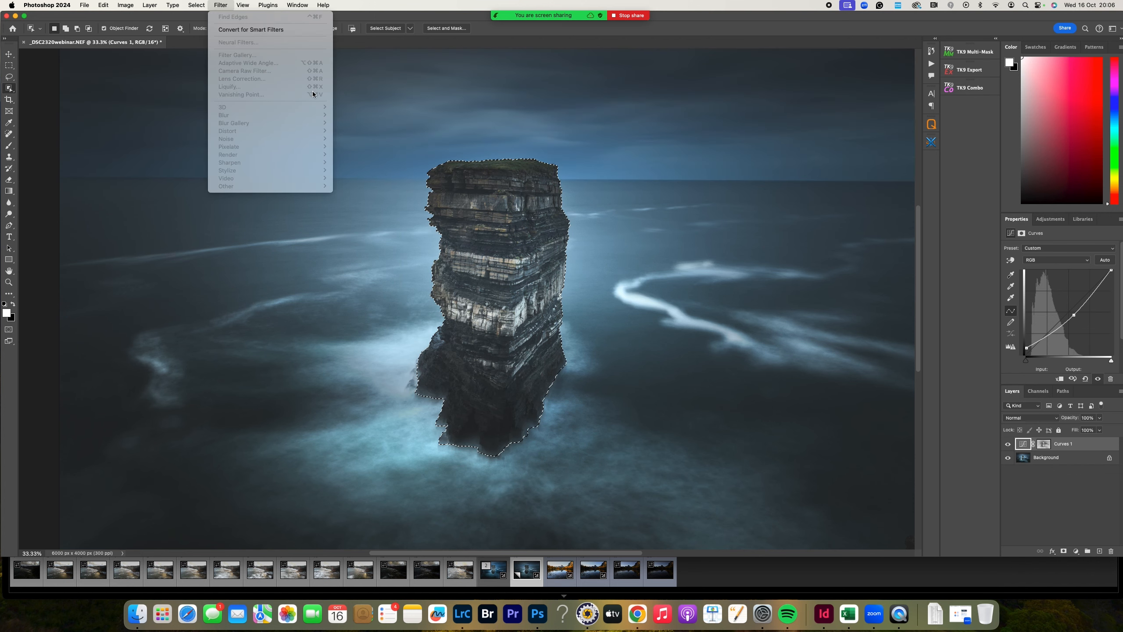
{"action": "left_click", "coordinate": [1068, 480]}
{"action": "key", "text": "BackSpace"}
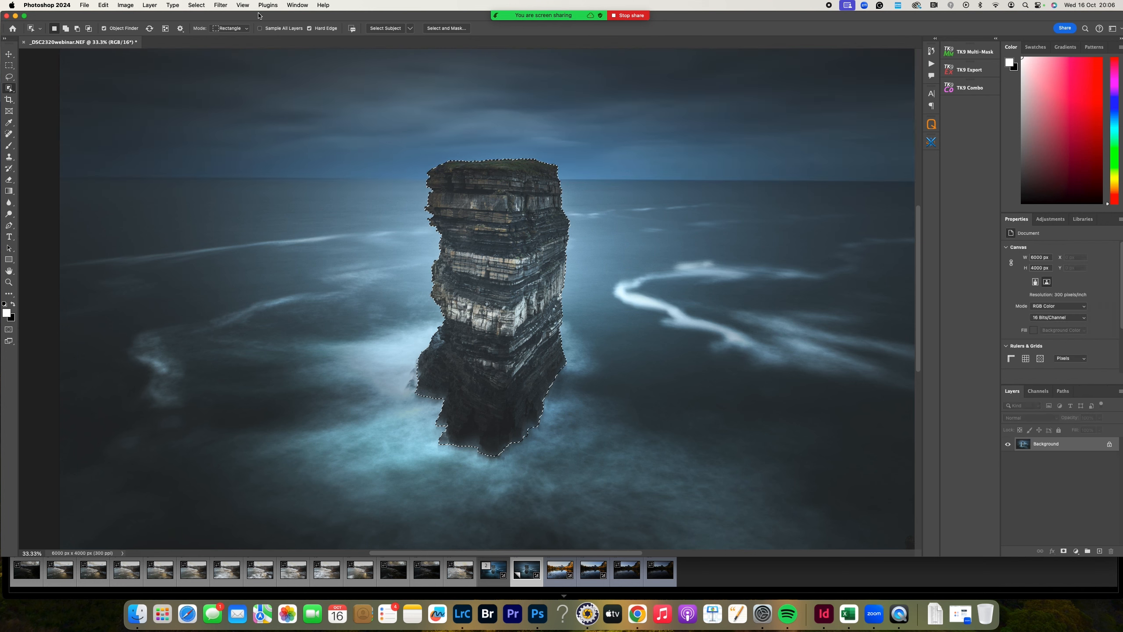
Sharpen the selected sea stack with Unsharp Mask at an amount of 170%, radius 1.0 pixels and threshold 0
{"action": "left_click", "coordinate": [220, 5]}
{"action": "mouse_move", "coordinate": [283, 162]}
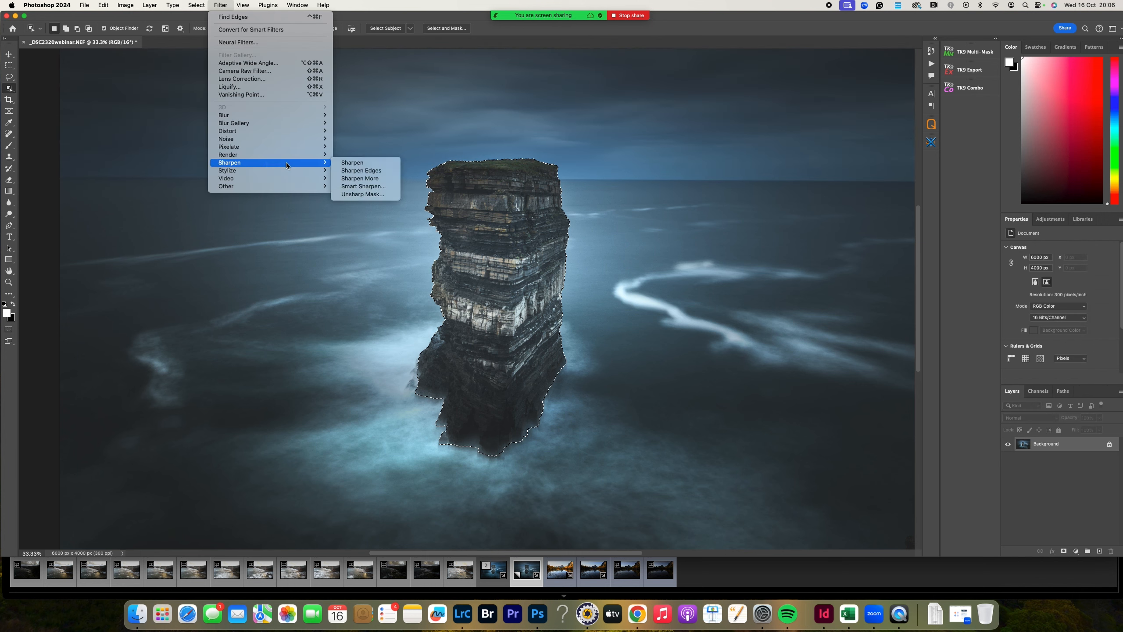
{"action": "left_click", "coordinate": [361, 194]}
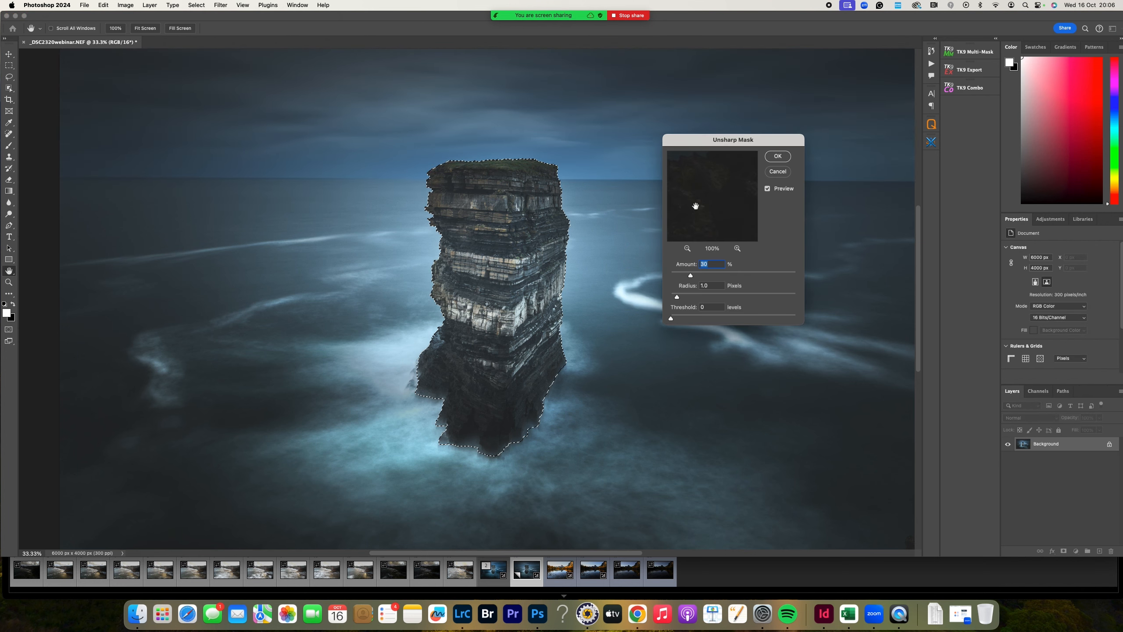
{"action": "type", "text": "50"}
{"action": "left_click", "coordinate": [686, 264]}
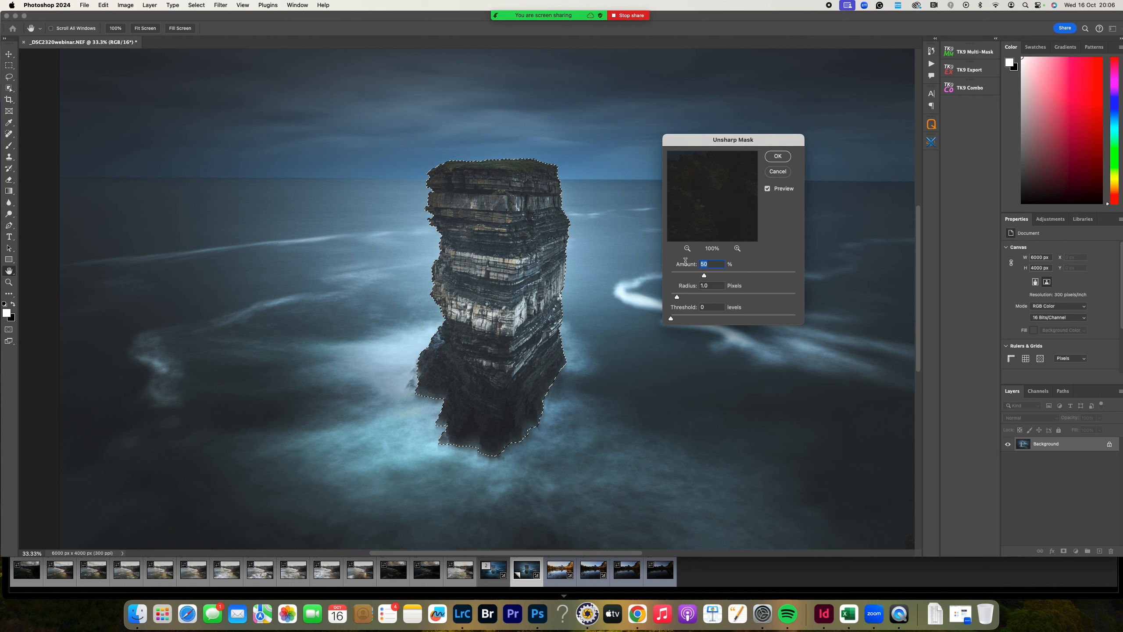
{"action": "type", "text": "80"}
{"action": "key", "text": "BackSpace"}
{"action": "key", "text": "BackSpace"}
{"action": "type", "text": "17"}
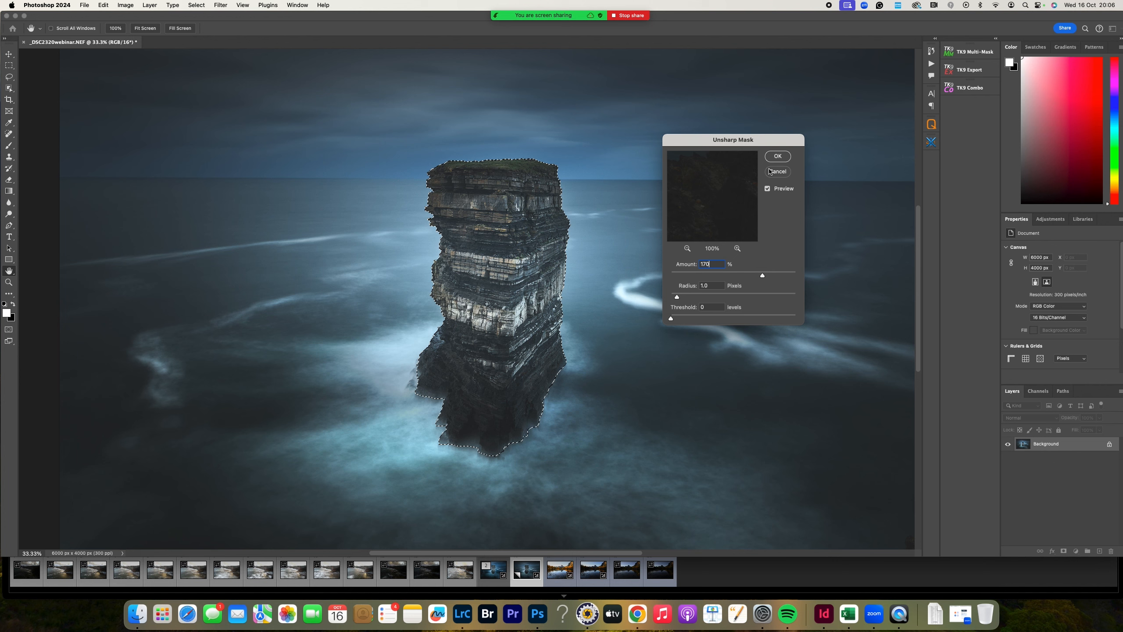
{"action": "left_click", "coordinate": [777, 157]}
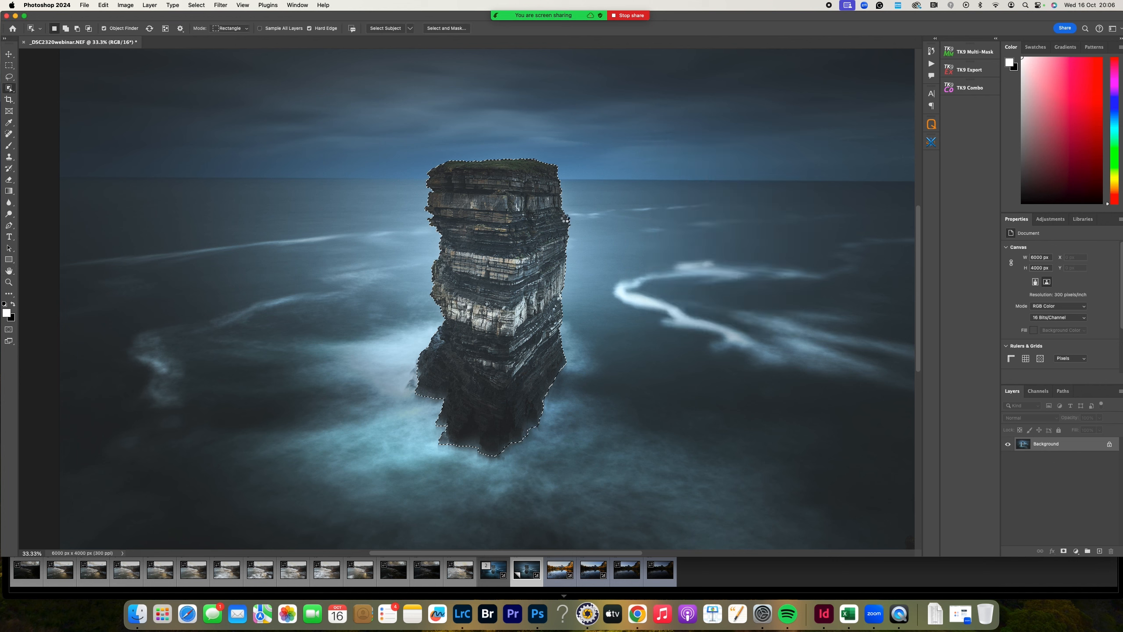
Hide the selection outline and step the history back to Merge Visible, before the Unsharp Mask
{"action": "key", "text": "super+h"}
{"action": "left_click", "coordinate": [932, 52]}
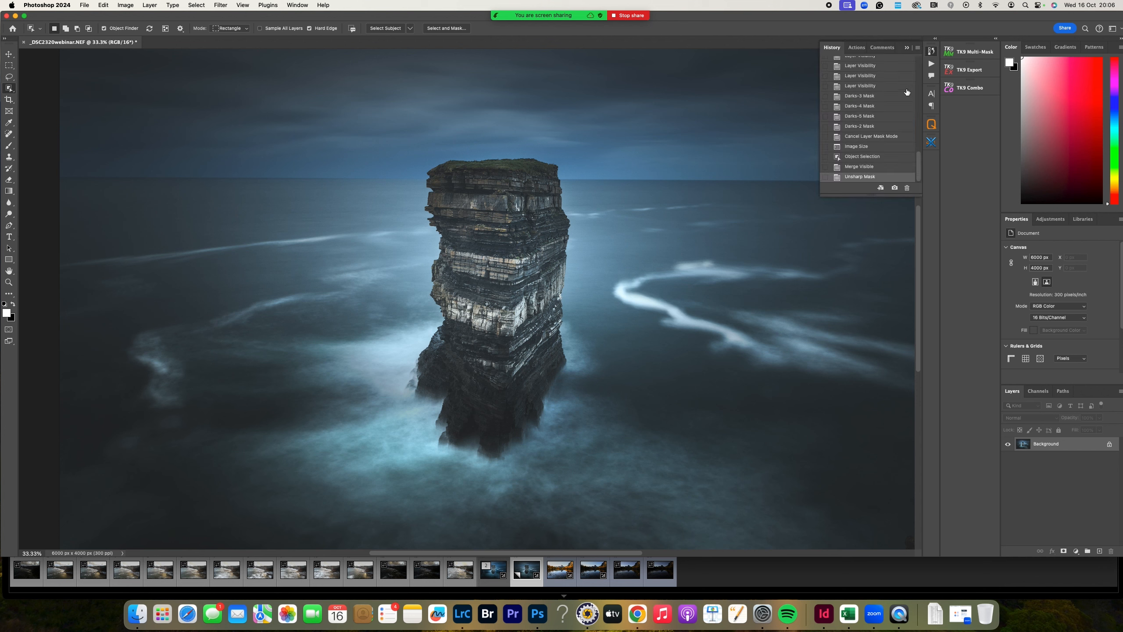
{"action": "left_click", "coordinate": [876, 166]}
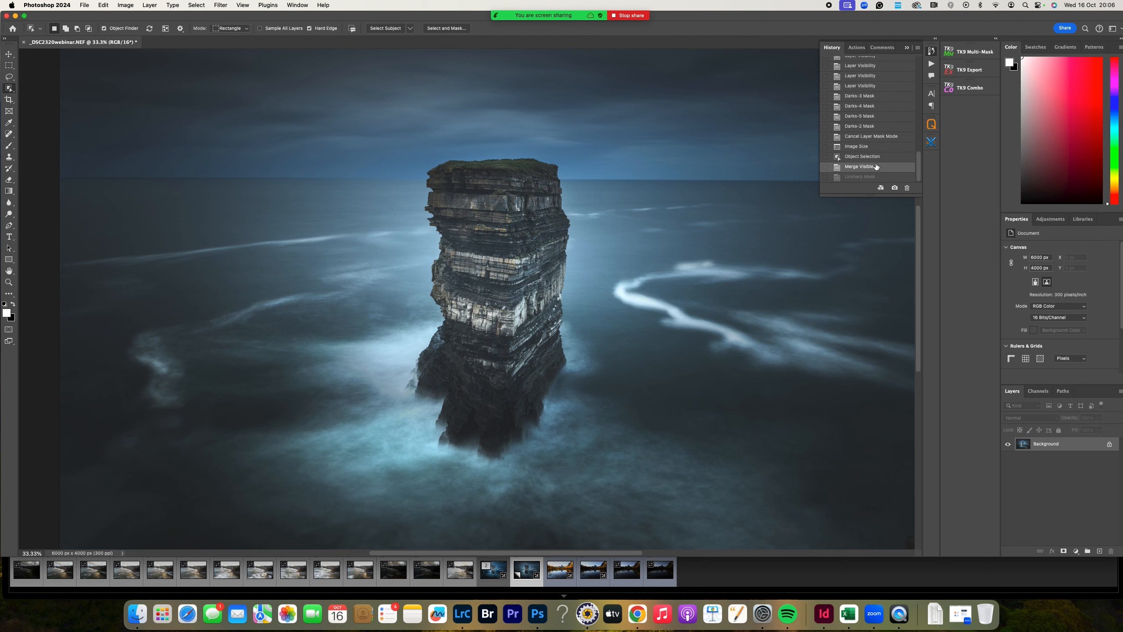
Set TK9 Export's height to 1400 px, create a horizontal web-sharpened copy of the current image, and compare it with the original
{"action": "left_click", "coordinate": [974, 75]}
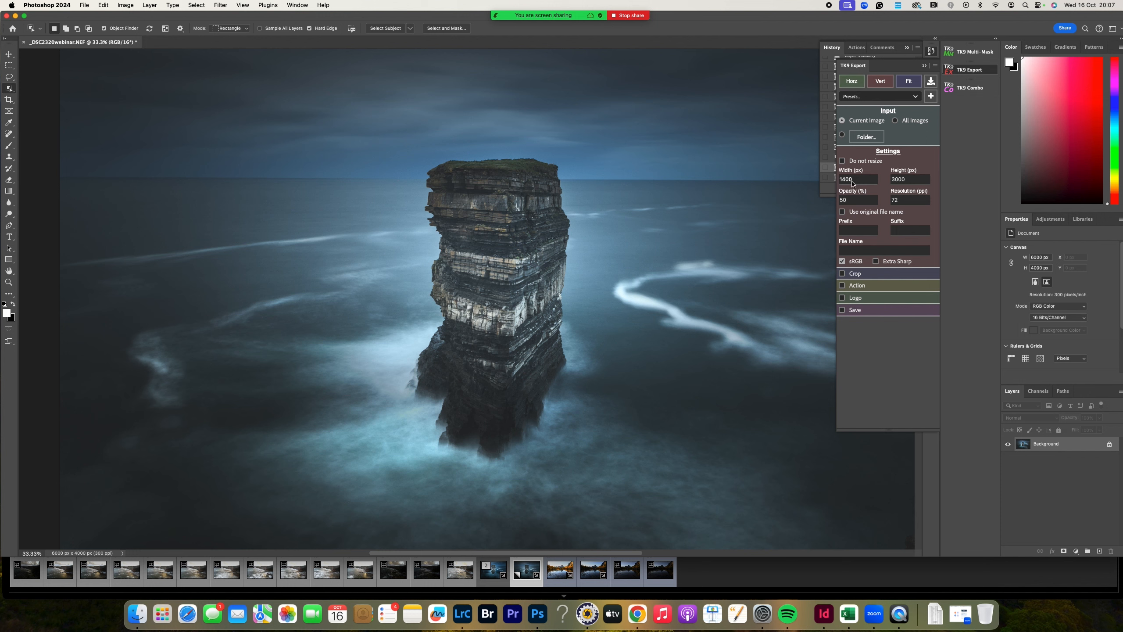
{"action": "double_click", "coordinate": [904, 179]}
{"action": "type", "text": "14"}
{"action": "left_click", "coordinate": [852, 83]}
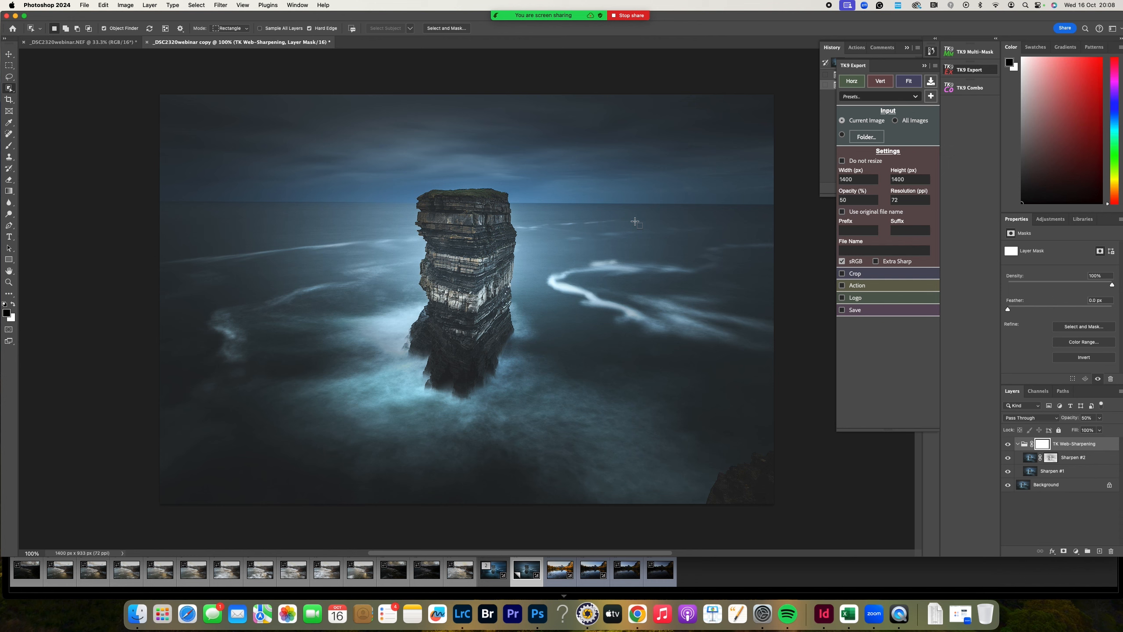
{"action": "left_click", "coordinate": [102, 42]}
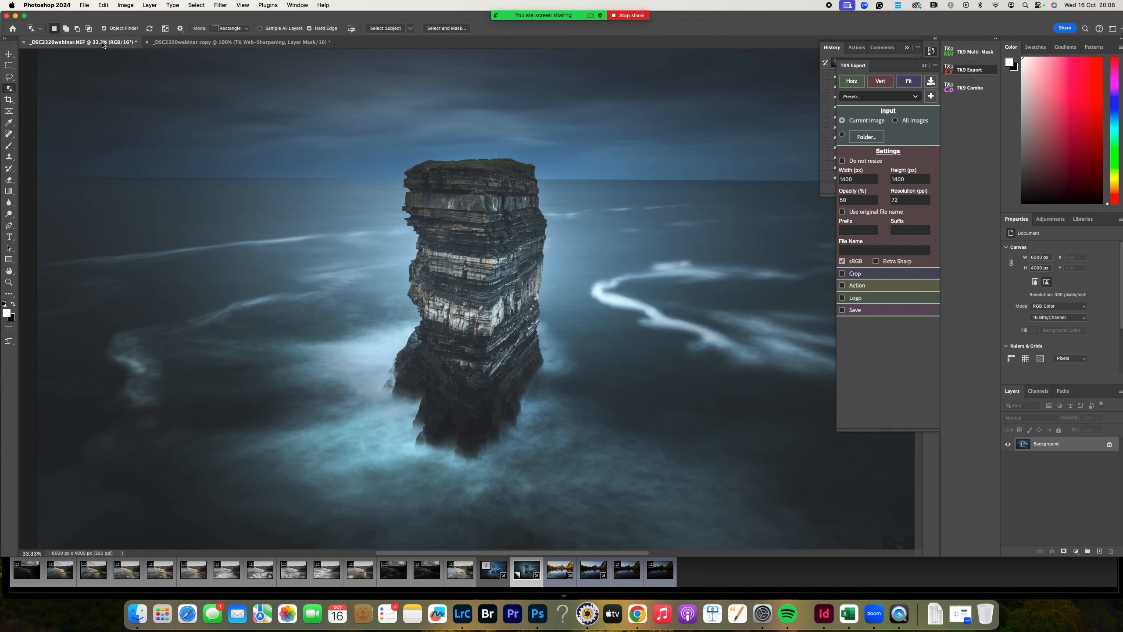
{"action": "left_click", "coordinate": [185, 42]}
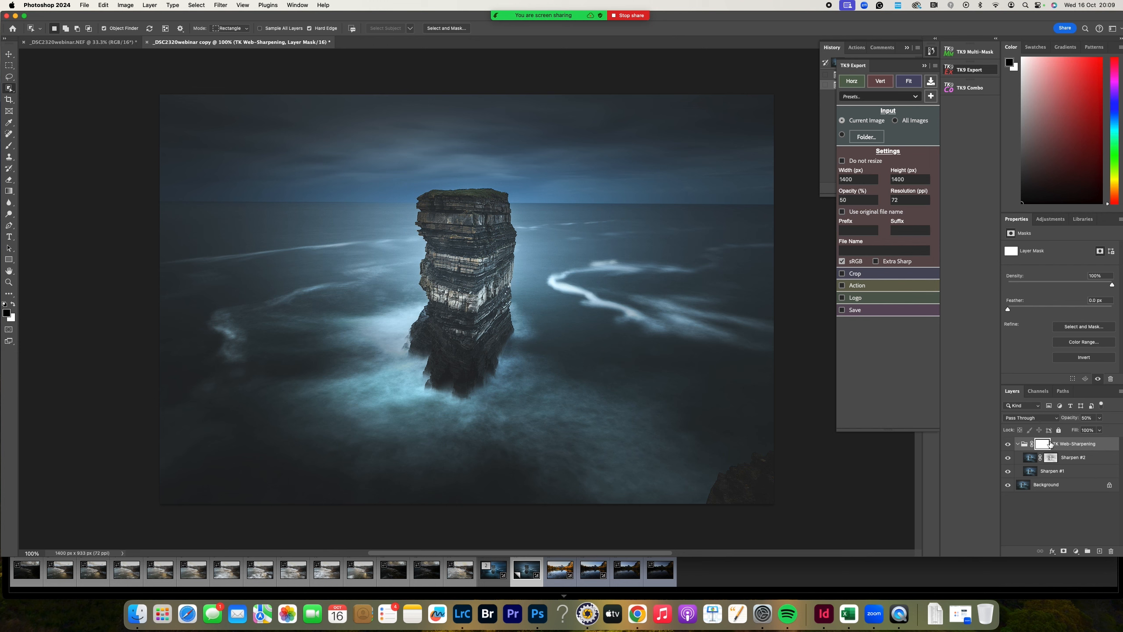
Paint black at 100% opacity with a small brush on the TK Web-Sharpening group's mask around the sea stack's edges, and merge the layers
{"action": "left_click", "coordinate": [9, 145]}
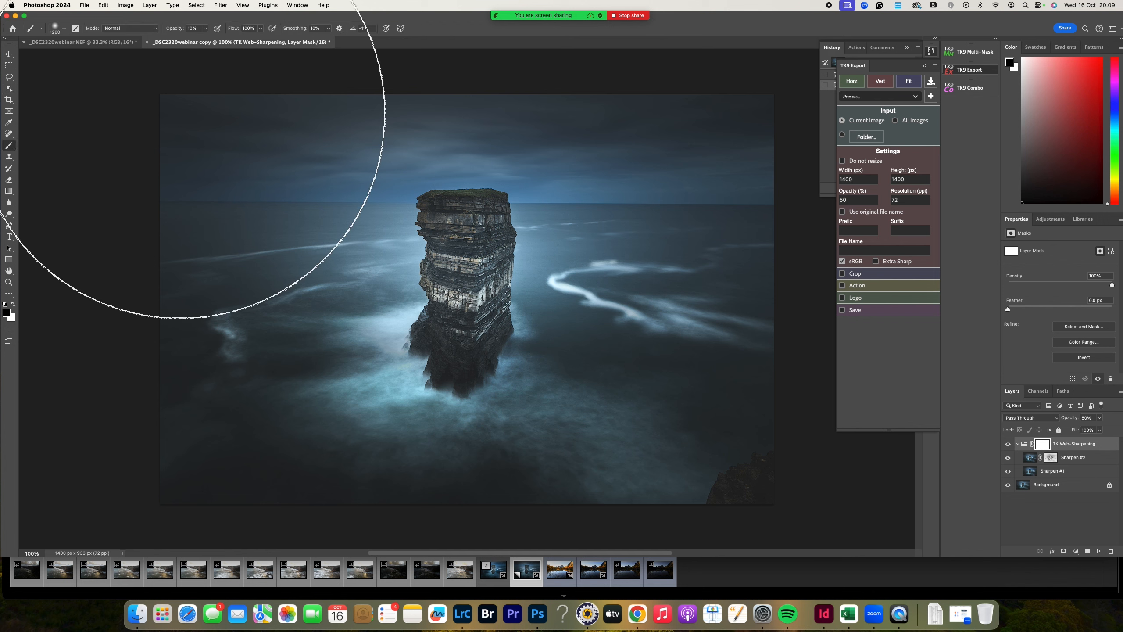
{"action": "left_click", "coordinate": [205, 28]}
{"action": "left_click_drag", "start_coordinate": [206, 39], "coordinate": [250, 44]}
{"action": "key", "text": "bracketleft"}
{"action": "key", "text": "bracketleft"}
{"action": "key", "text": "bracketleft"}
{"action": "key", "text": "bracketleft"}
{"action": "key", "text": "bracketleft"}
{"action": "key", "text": "bracketleft"}
{"action": "key", "text": "bracketleft"}
{"action": "key", "text": "bracketleft"}
{"action": "key", "text": "bracketleft"}
{"action": "key", "text": "bracketleft"}
{"action": "key", "text": "bracketleft"}
{"action": "key", "text": "bracketleft"}
{"action": "key", "text": "bracketleft"}
{"action": "key", "text": "bracketleft"}
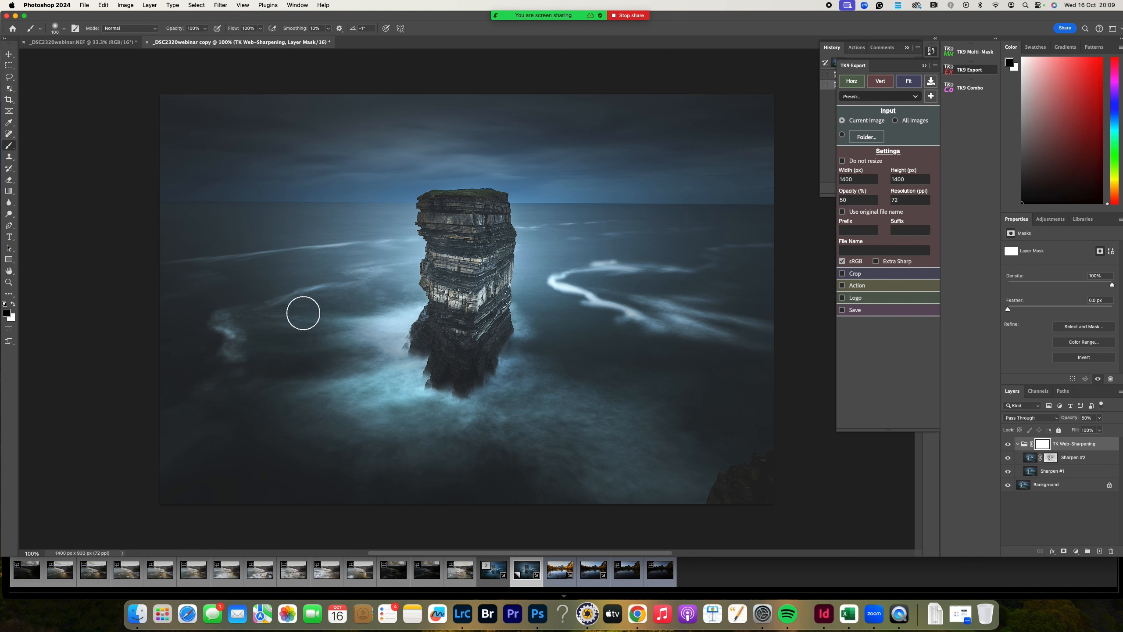
{"action": "key", "text": "bracketleft"}
{"action": "key", "text": "bracketleft"}
{"action": "mouse_move", "coordinate": [419, 293]}
{"action": "left_mouse_down"}
{"action": "mouse_move", "coordinate": [412, 200]}
{"action": "mouse_move", "coordinate": [430, 185]}
{"action": "mouse_move", "coordinate": [510, 184]}
{"action": "left_mouse_up"}
{"action": "left_click_drag", "start_coordinate": [523, 223], "coordinate": [526, 329]}
{"action": "left_click_drag", "start_coordinate": [518, 204], "coordinate": [513, 181]}
{"action": "left_click_drag", "start_coordinate": [426, 377], "coordinate": [404, 335]}
{"action": "left_click_drag", "start_coordinate": [413, 181], "coordinate": [477, 180]}
{"action": "key", "text": "super+z"}
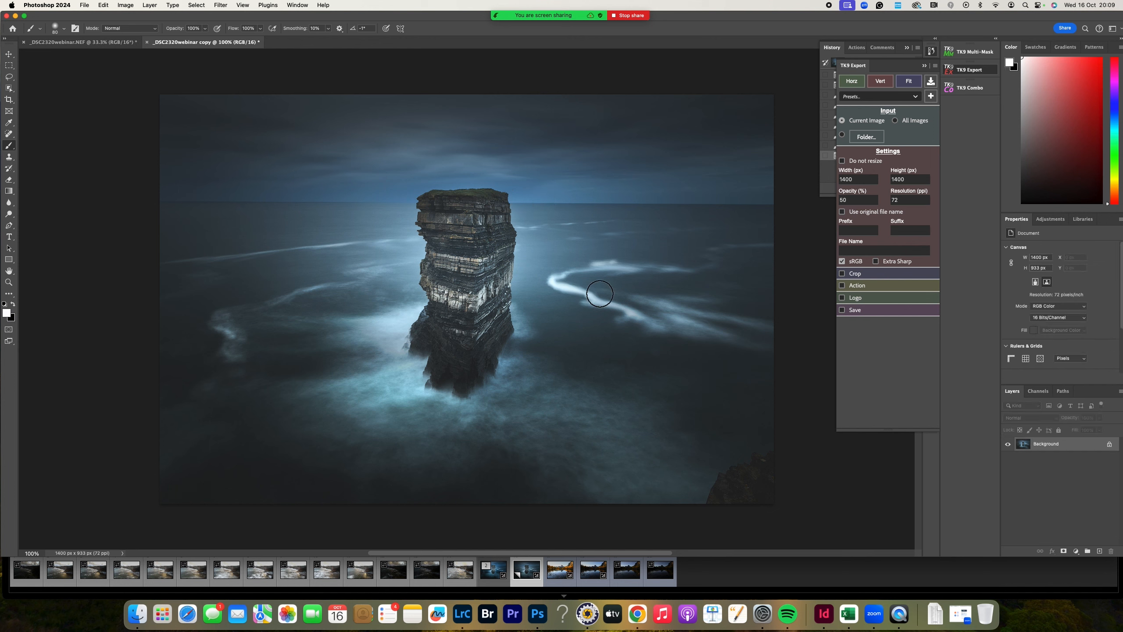
Clone nearby sky along the sea stack's top edge with a small Clone Stamp in Darken mode at 30% opacity to reduce the halo
{"action": "left_click", "coordinate": [9, 157]}
{"action": "left_click", "coordinate": [141, 29]}
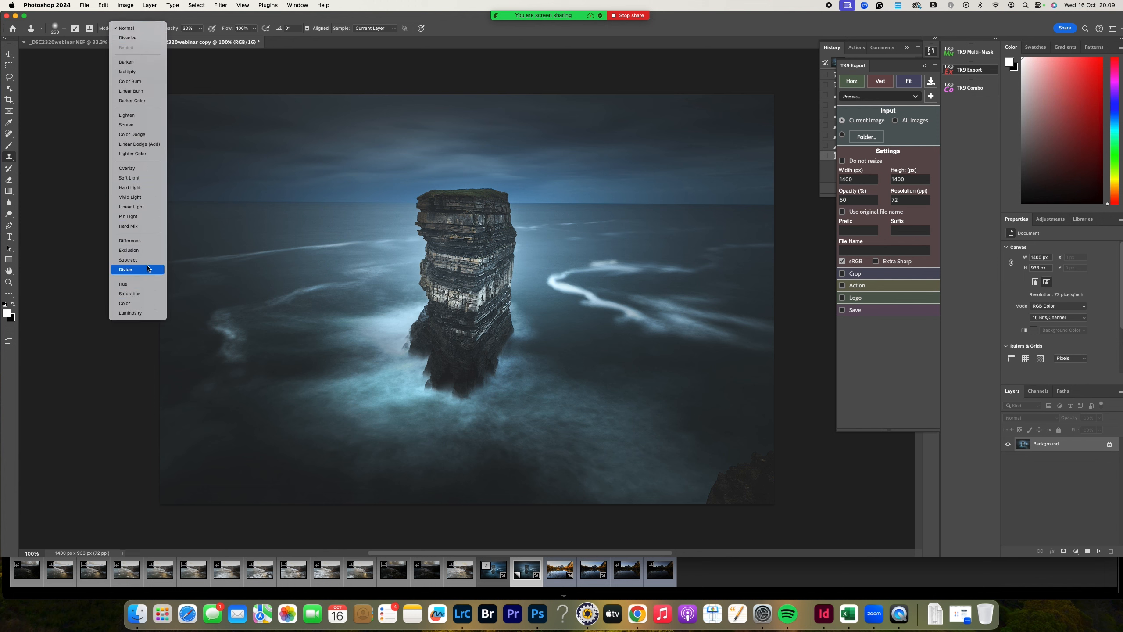
{"action": "left_click", "coordinate": [140, 64]}
{"action": "left_click", "coordinate": [5, 304]}
{"action": "key", "text": "bracketleft"}
{"action": "key", "text": "bracketleft"}
{"action": "key", "text": "bracketleft"}
{"action": "key", "text": "bracketleft"}
{"action": "key", "text": "bracketleft"}
{"action": "key", "text": "bracketleft"}
{"action": "key", "text": "bracketleft"}
{"action": "key", "text": "bracketleft"}
{"action": "key", "text": "bracketleft"}
{"action": "key", "text": "bracketleft"}
{"action": "key", "text": "bracketleft"}
{"action": "key", "text": "bracketleft"}
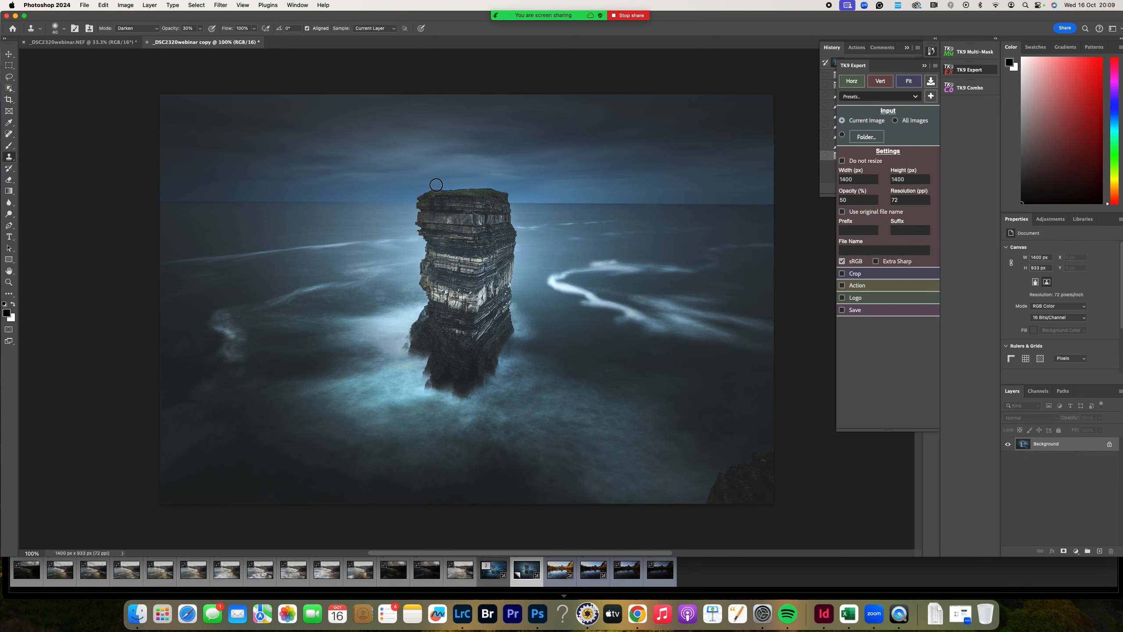
{"action": "left_click", "coordinate": [430, 183], "text": "alt"}
{"action": "left_click_drag", "start_coordinate": [465, 186], "coordinate": [498, 187]}
{"action": "left_click_drag", "start_coordinate": [427, 188], "coordinate": [498, 186]}
Undo and redo the last cloning strokes to compare the sea stack's top edge before and after
{"action": "key", "text": "super+z"}
{"action": "key", "text": "super+z"}
{"action": "key", "text": "super+z"}
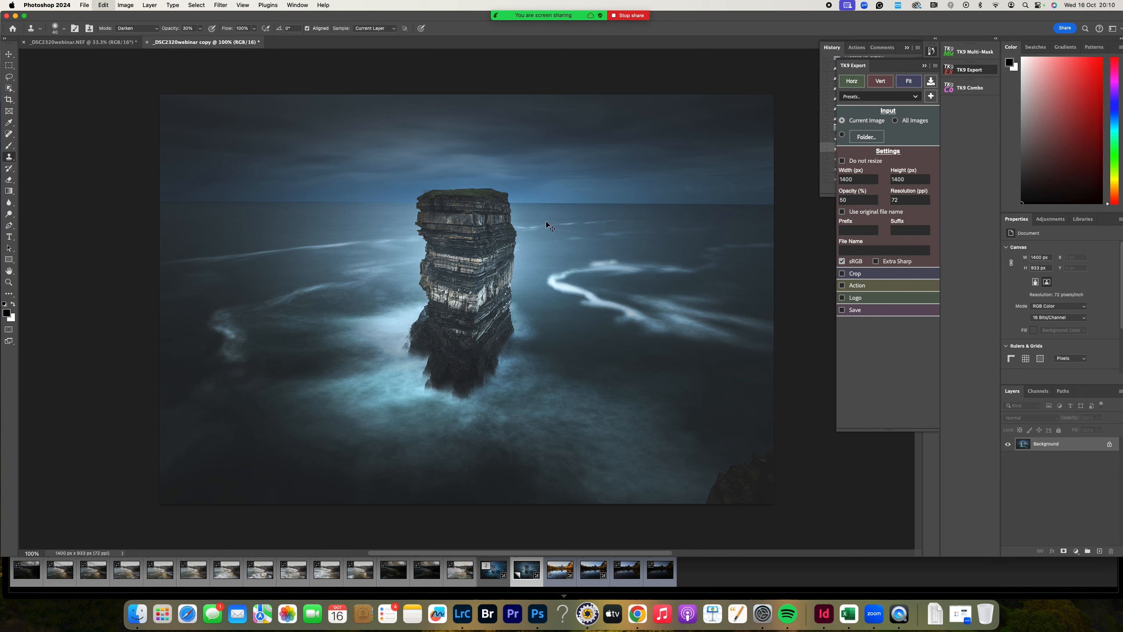
{"action": "key", "text": "super+shift+z"}
{"action": "key", "text": "super+shift+z"}
{"action": "key", "text": "super+shift+z"}
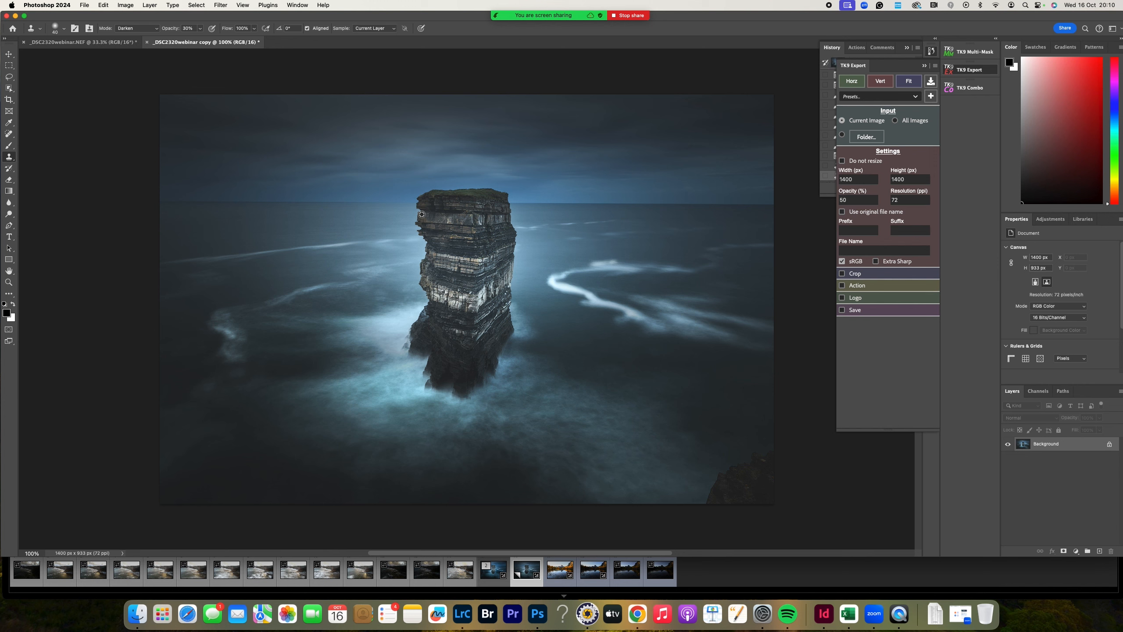
Clone over the halo along the sea stack's left and right edges, resampling beside its upper right corner
{"action": "left_click", "coordinate": [415, 215]}
{"action": "left_click", "coordinate": [519, 241]}
{"action": "left_click", "coordinate": [515, 190], "text": "alt"}
{"action": "left_click", "coordinate": [512, 195]}
{"action": "left_click", "coordinate": [513, 196]}
Compare the Merge Visible history state with the final Clone Stamp state to judge the halo removal
{"action": "left_click", "coordinate": [924, 66]}
{"action": "scroll", "coordinate": [880, 106], "scroll_direction": "up", "scroll_amount": 3}
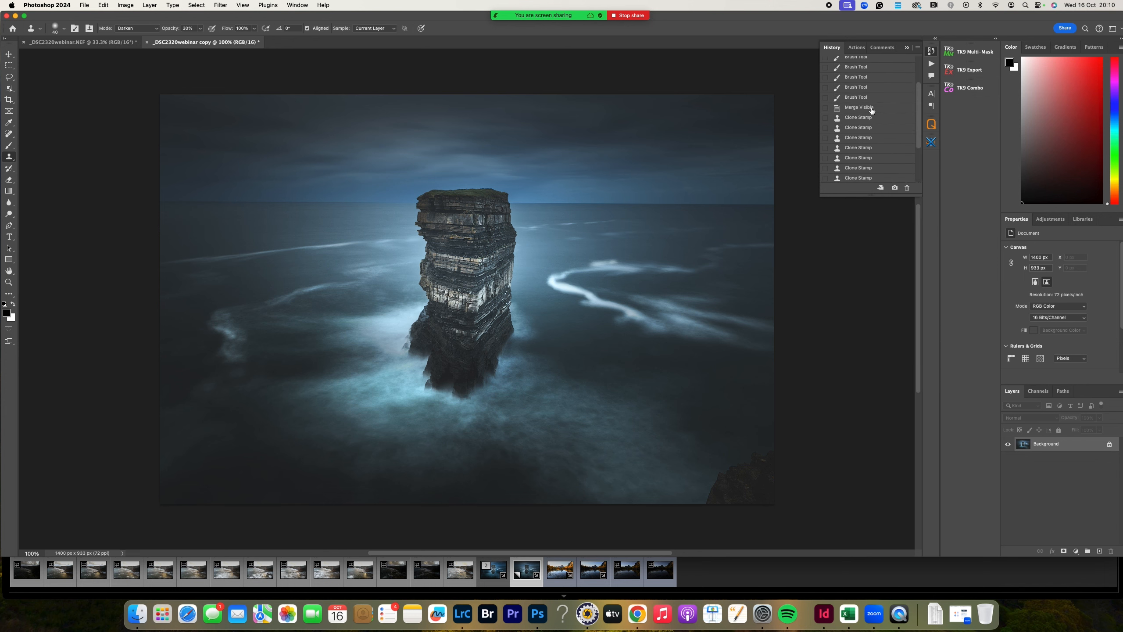
{"action": "left_click", "coordinate": [872, 108]}
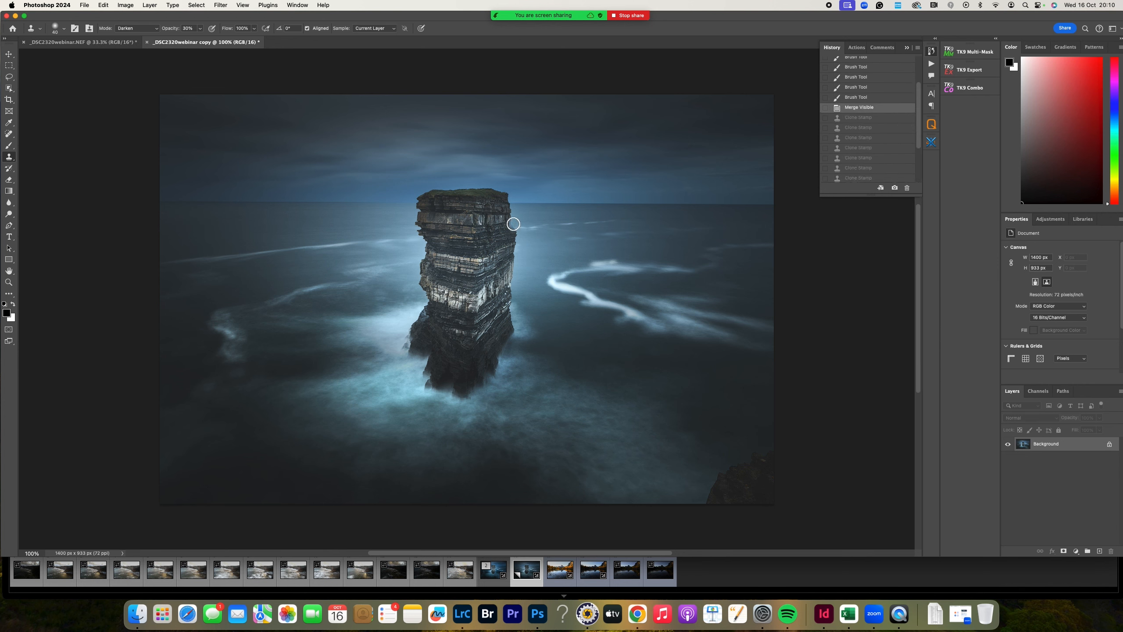
{"action": "scroll", "coordinate": [860, 177], "scroll_direction": "down", "scroll_amount": 3}
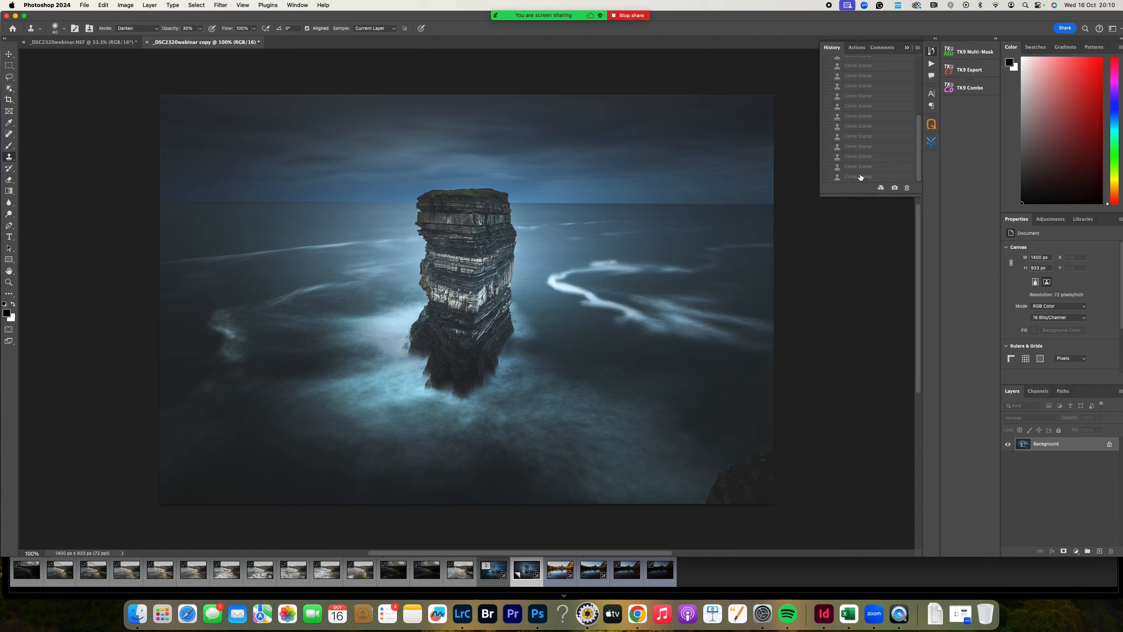
{"action": "left_click", "coordinate": [860, 177]}
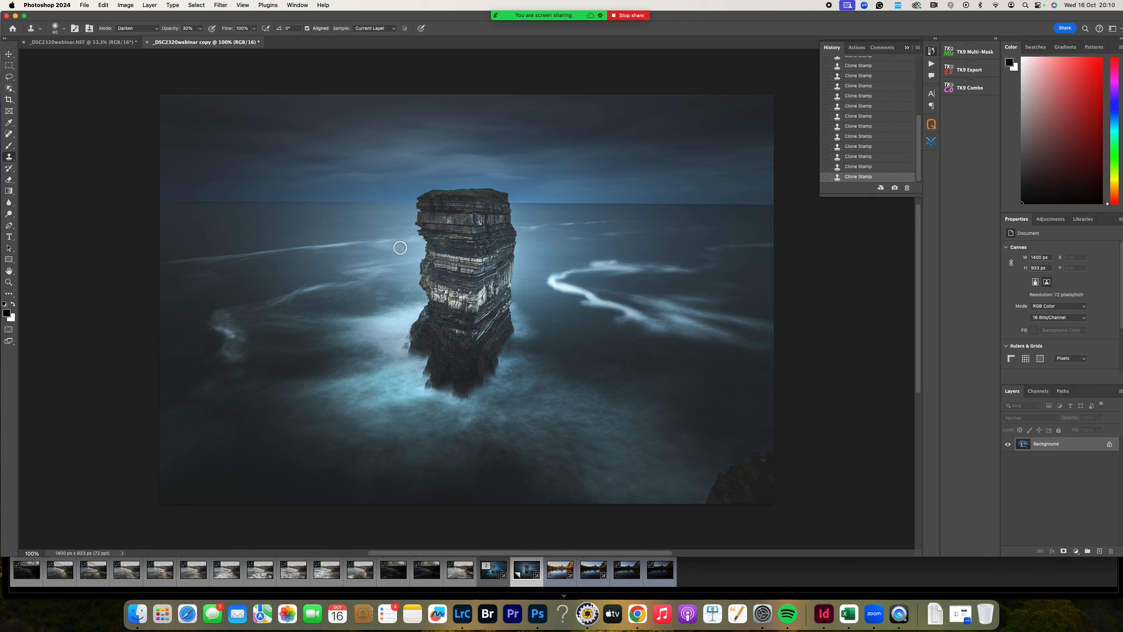
Switch to Lightroom Classic and reset the Develop settings of the four bracketed mountain lake exposures
{"action": "left_click", "coordinate": [463, 614]}
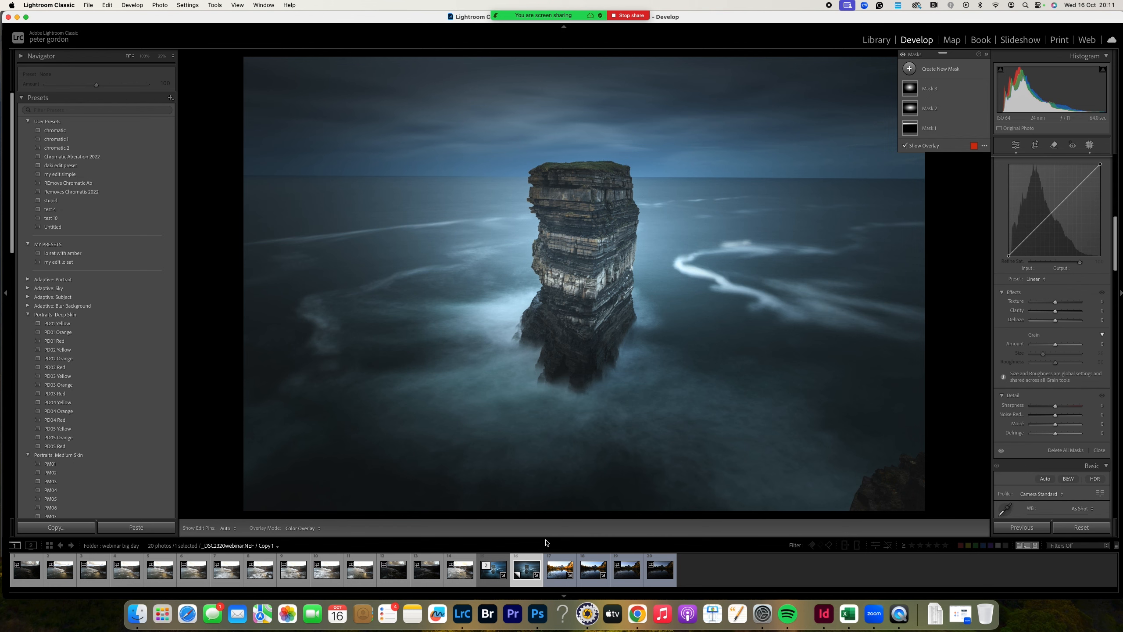
{"action": "left_click", "coordinate": [555, 574]}
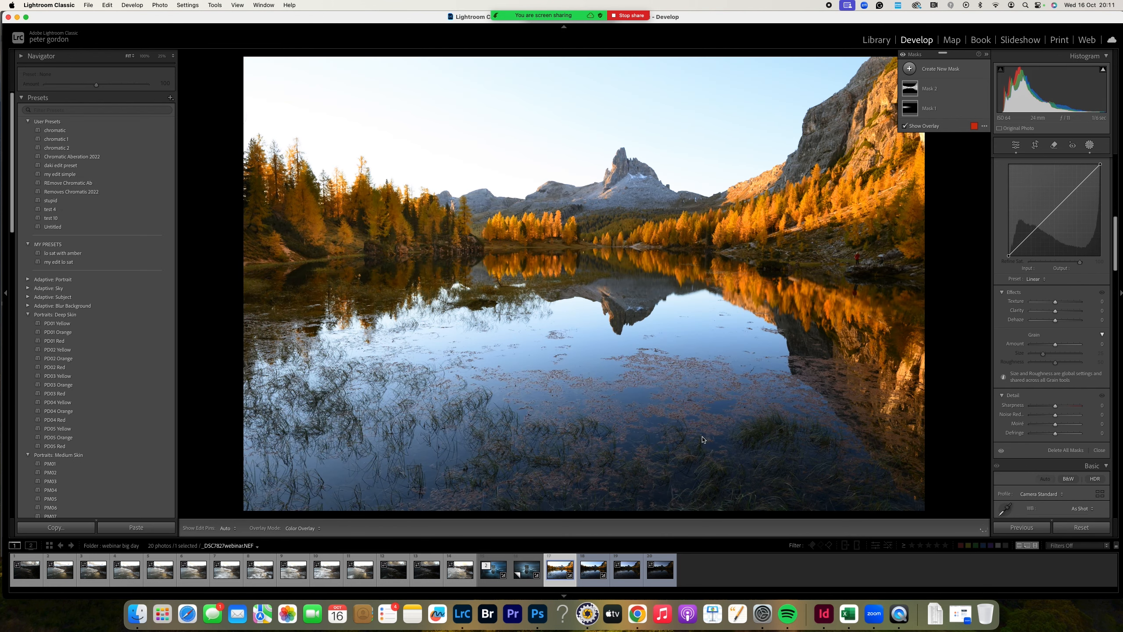
{"action": "left_click", "coordinate": [1071, 530]}
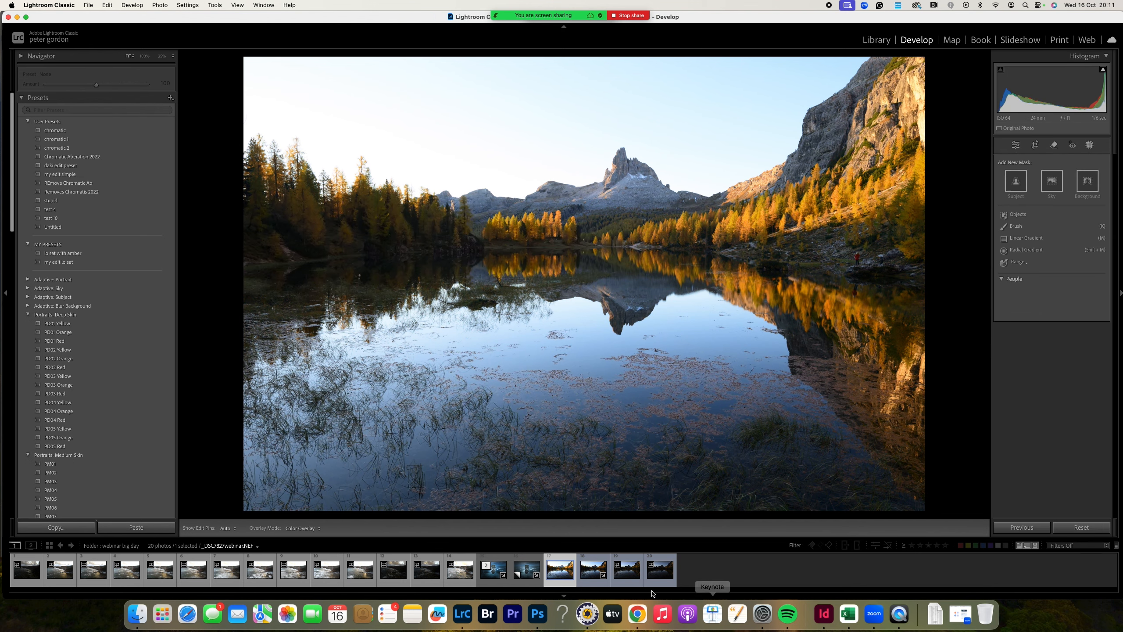
{"action": "left_click", "coordinate": [591, 574]}
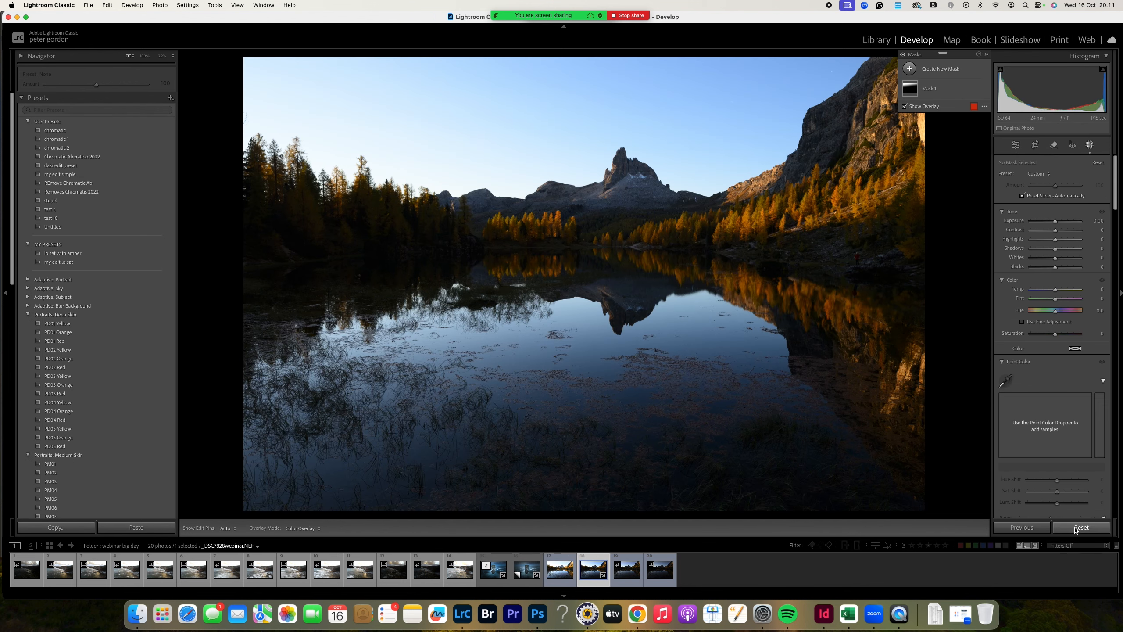
{"action": "left_click", "coordinate": [627, 570]}
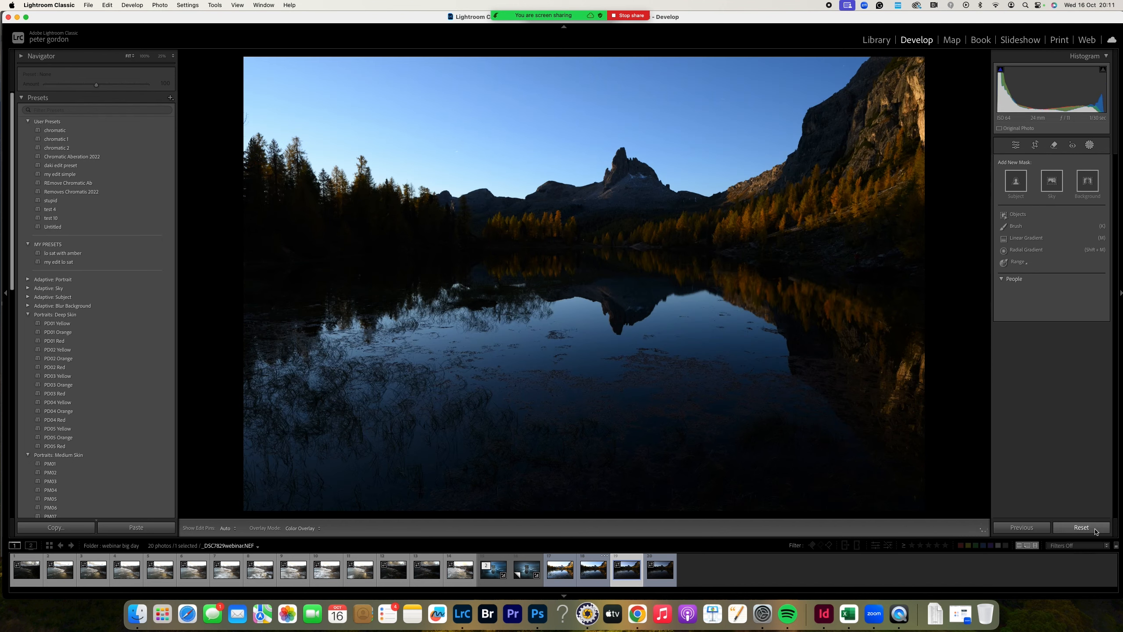
{"action": "left_click", "coordinate": [660, 570]}
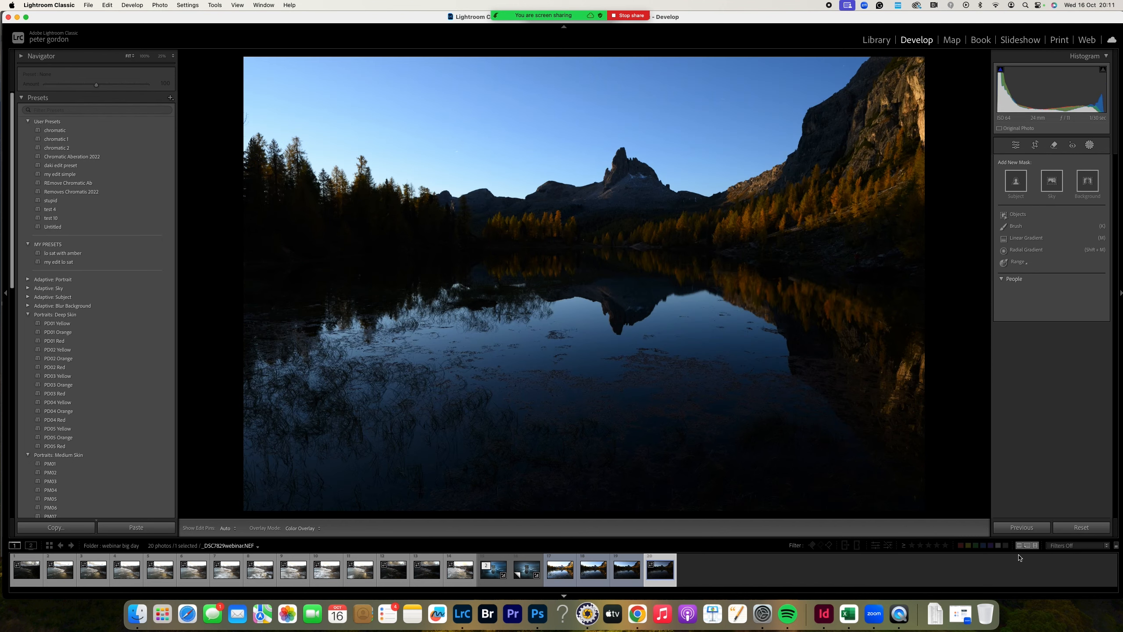
{"action": "left_click", "coordinate": [1103, 527]}
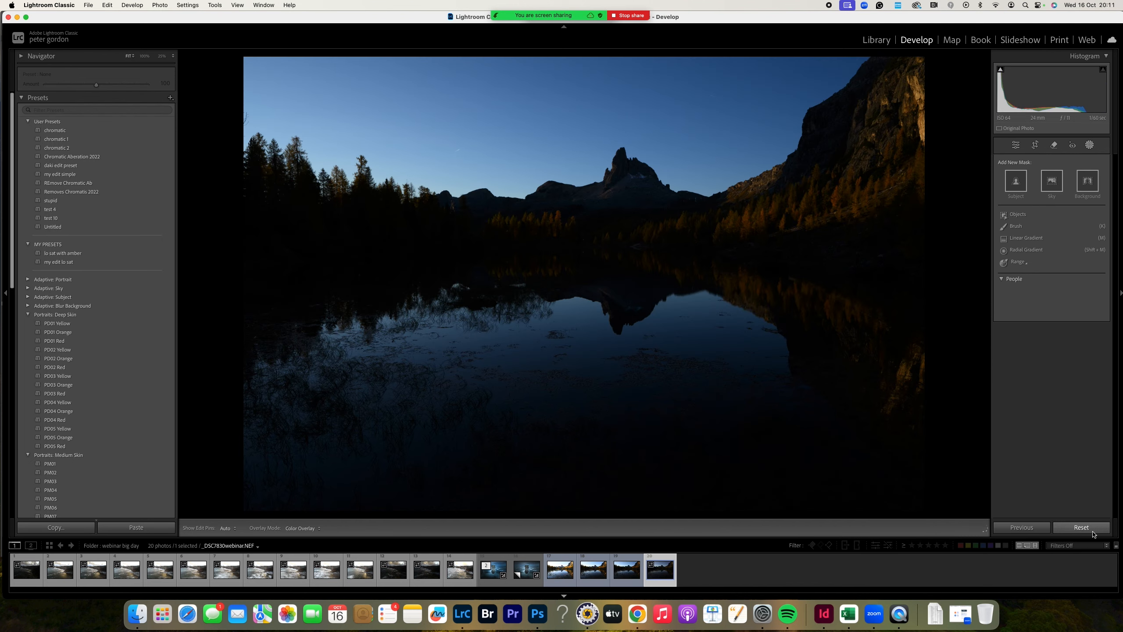
Step through the four bracketed lake exposures from brightest to darkest, examining the shadow detail and sky highlights
{"action": "left_click", "coordinate": [554, 577]}
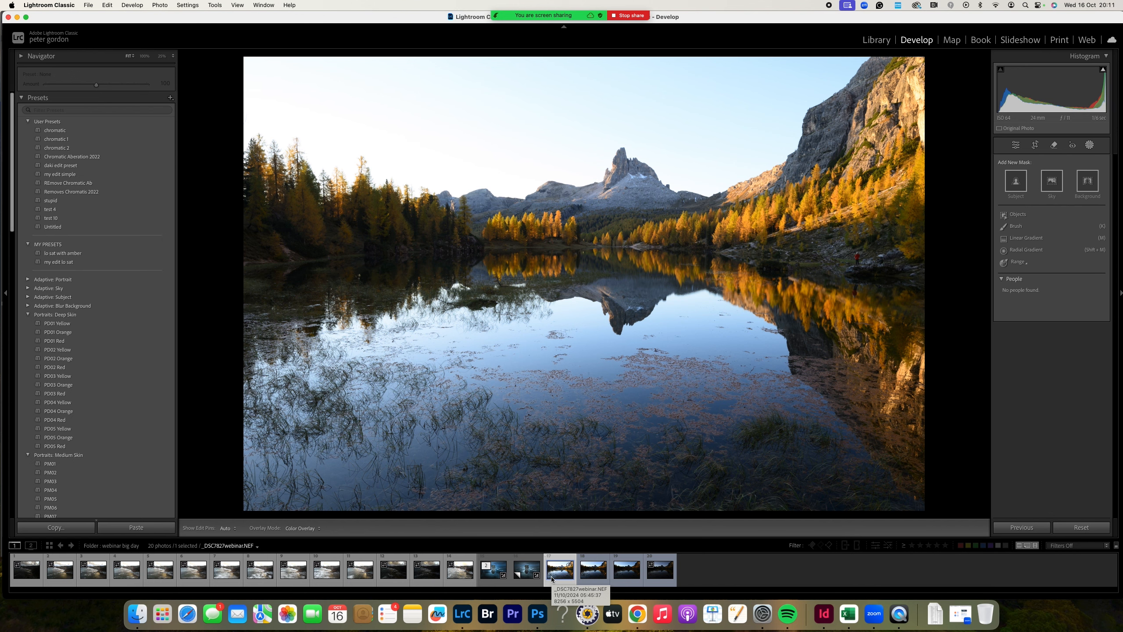
{"action": "left_click", "coordinate": [594, 574]}
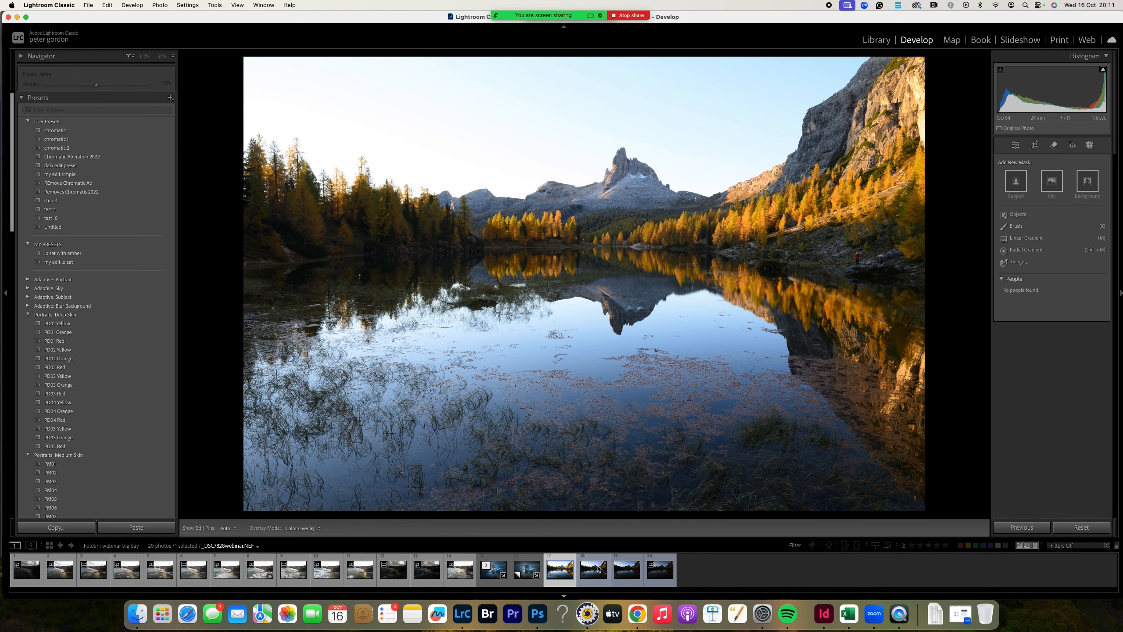
{"action": "key", "text": "Right"}
{"action": "key", "text": "Right"}
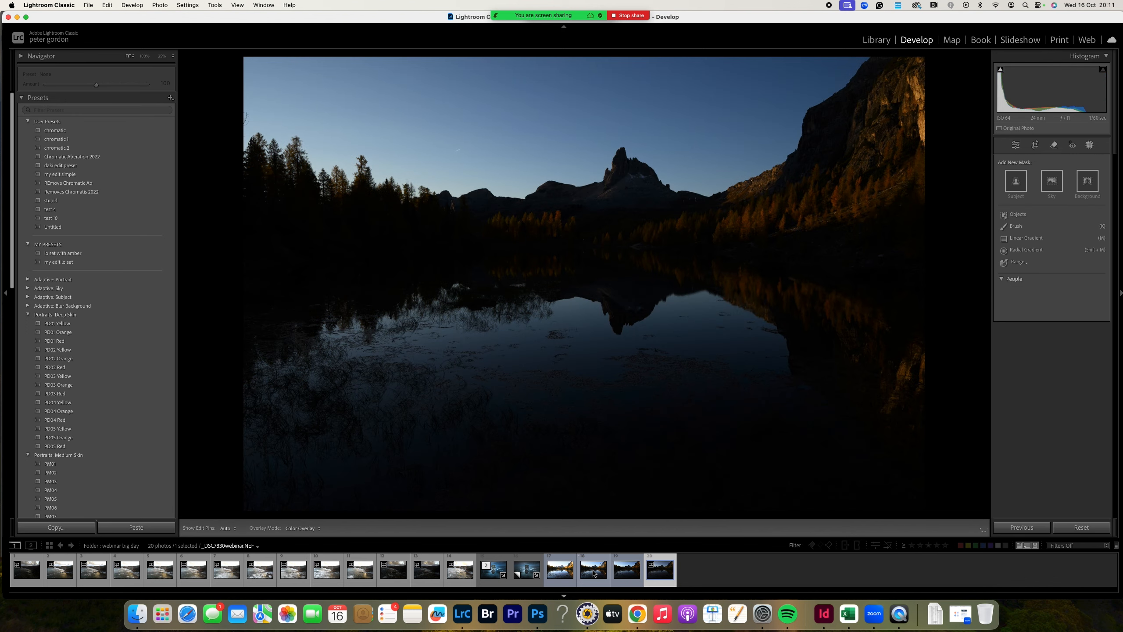
{"action": "left_click", "coordinate": [564, 577]}
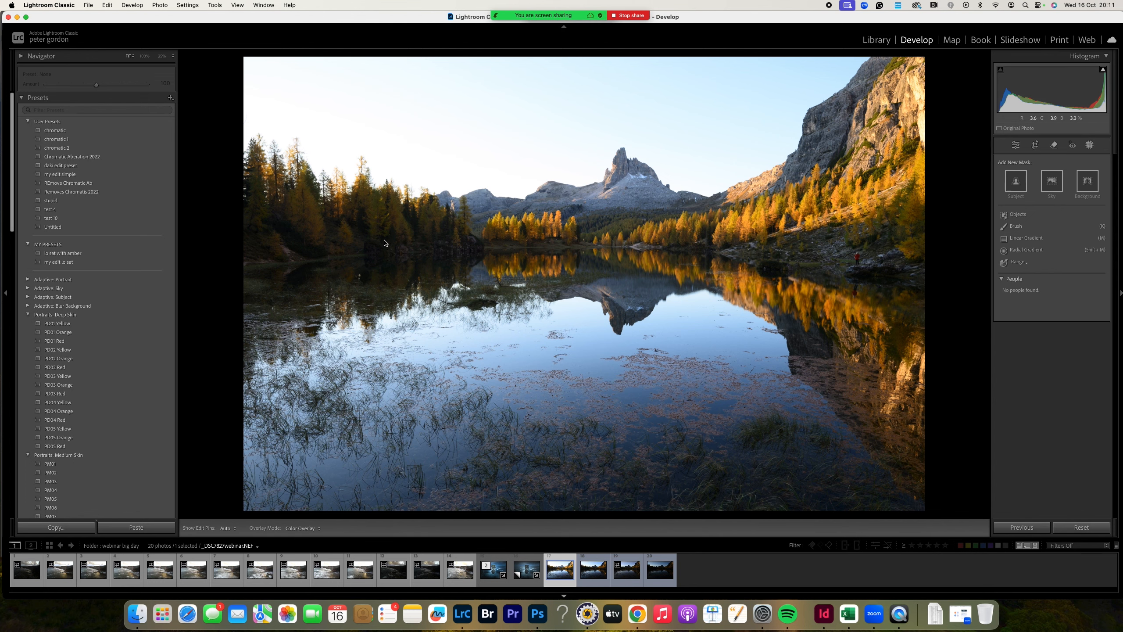
{"action": "key", "text": "Right"}
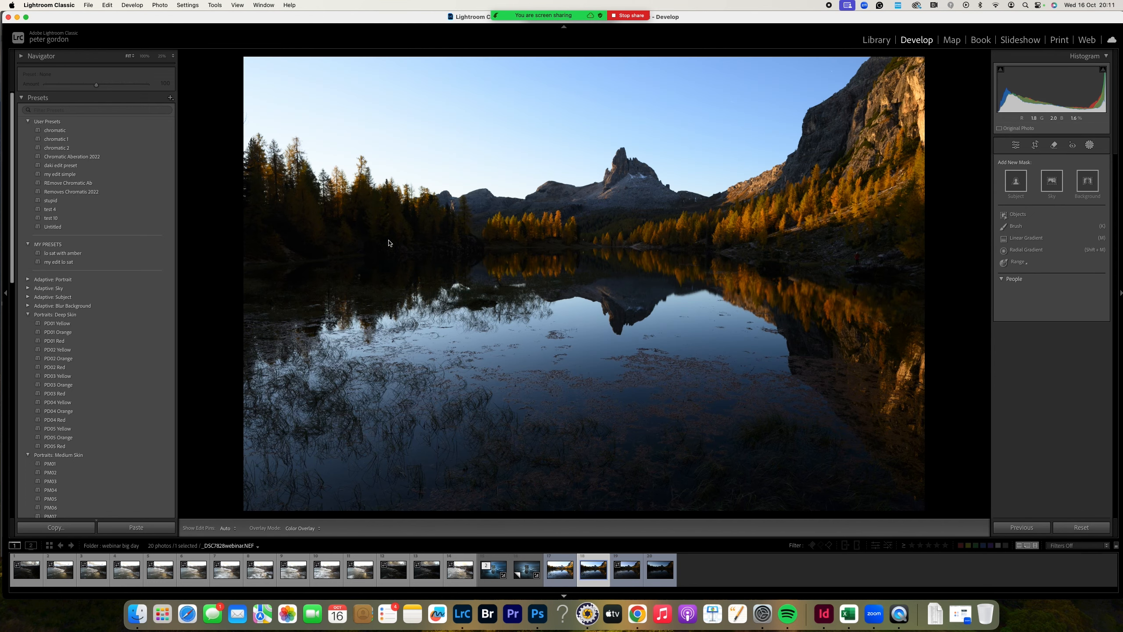
{"action": "key", "text": "Right"}
{"action": "key", "text": "Right"}
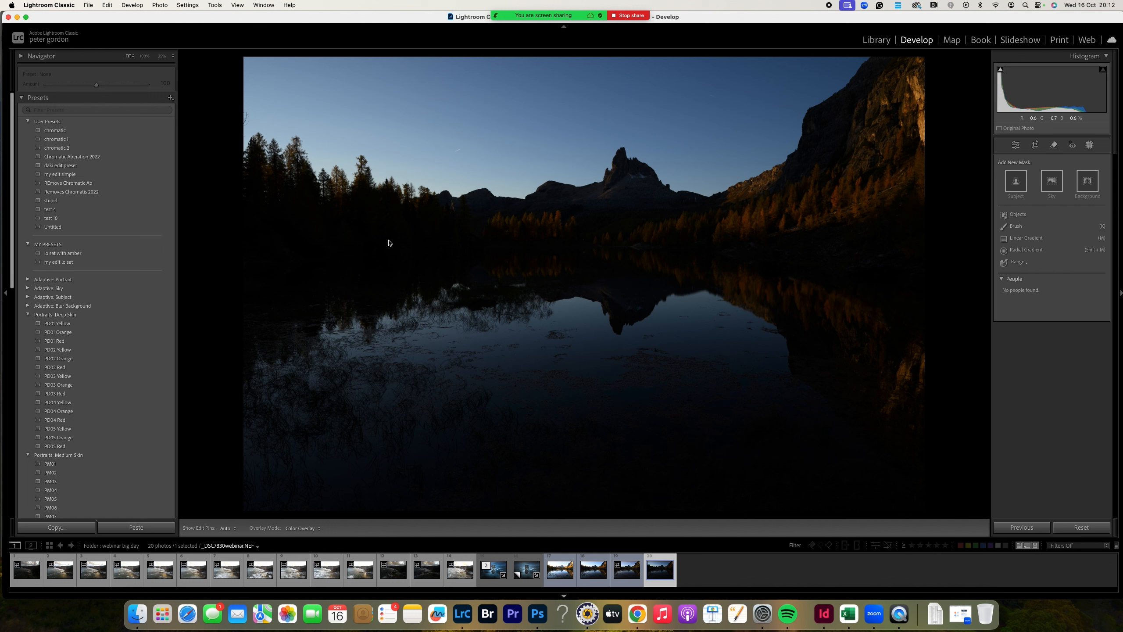
Merge all four lake exposures into an HDR with Auto Align and Auto Settings enabled and Deghost Amount at None
{"action": "left_click", "coordinate": [560, 578], "text": "shift"}
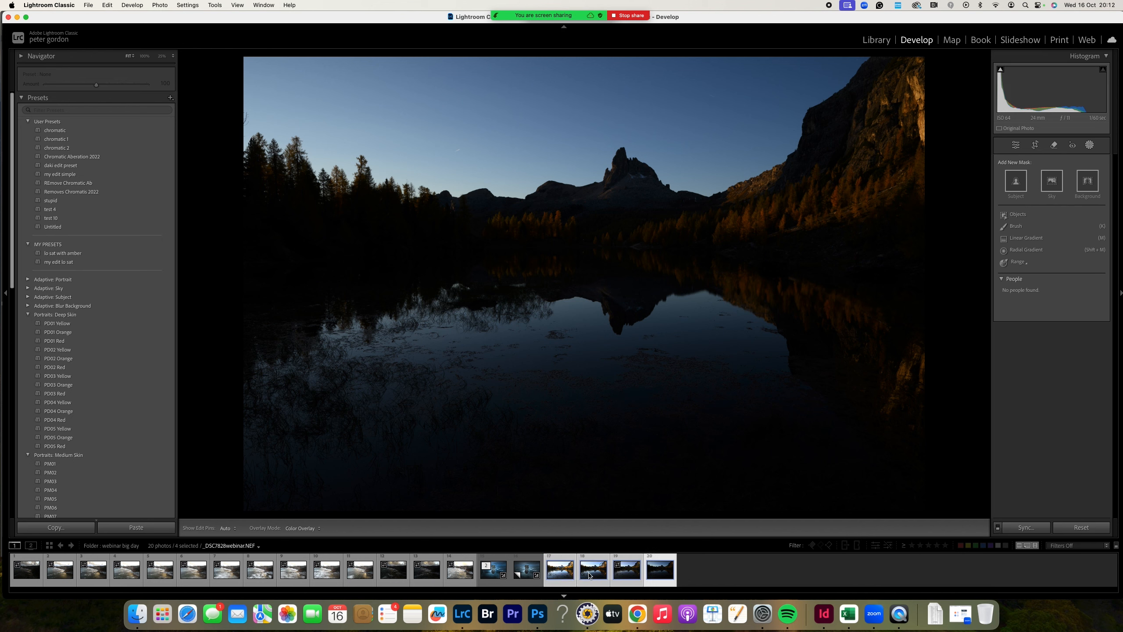
{"action": "right_click", "coordinate": [589, 575]}
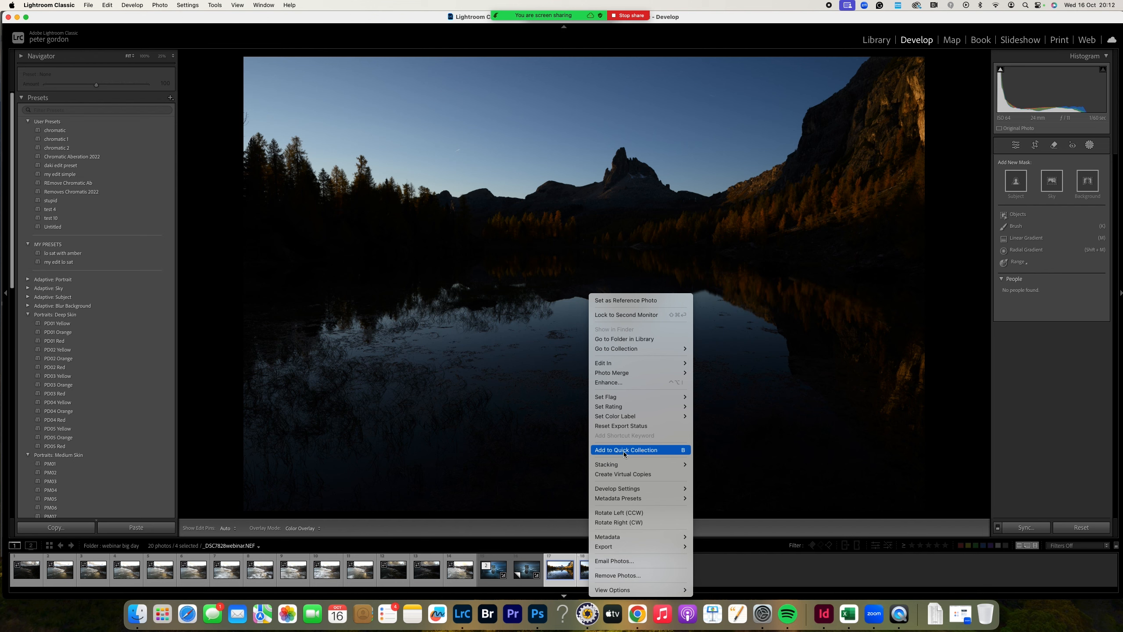
{"action": "mouse_move", "coordinate": [622, 376]}
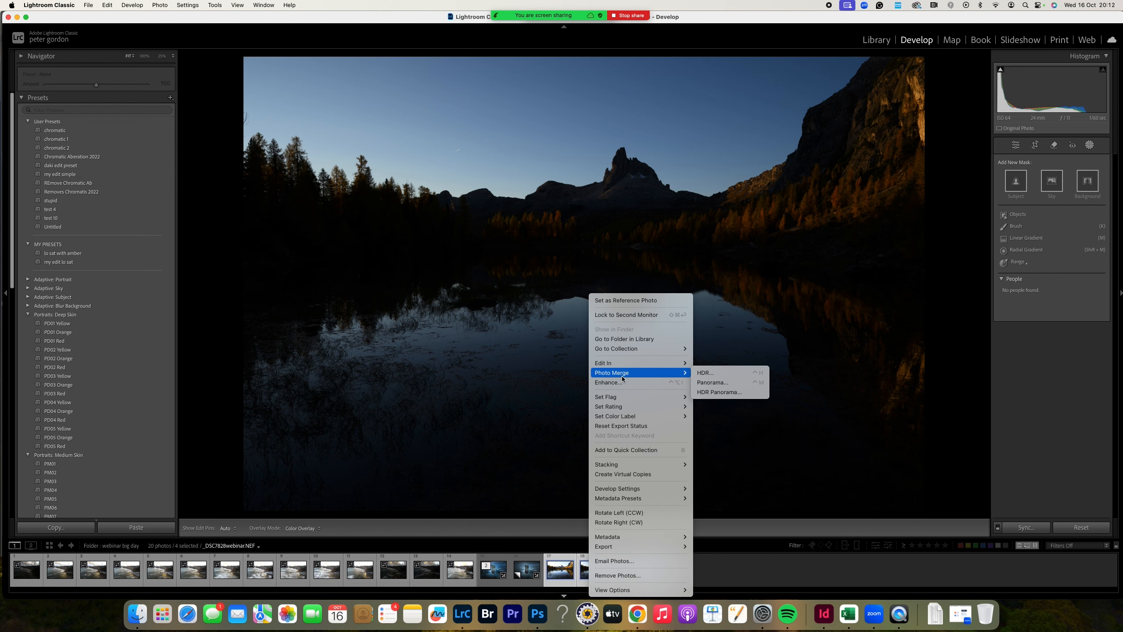
{"action": "left_click", "coordinate": [713, 375]}
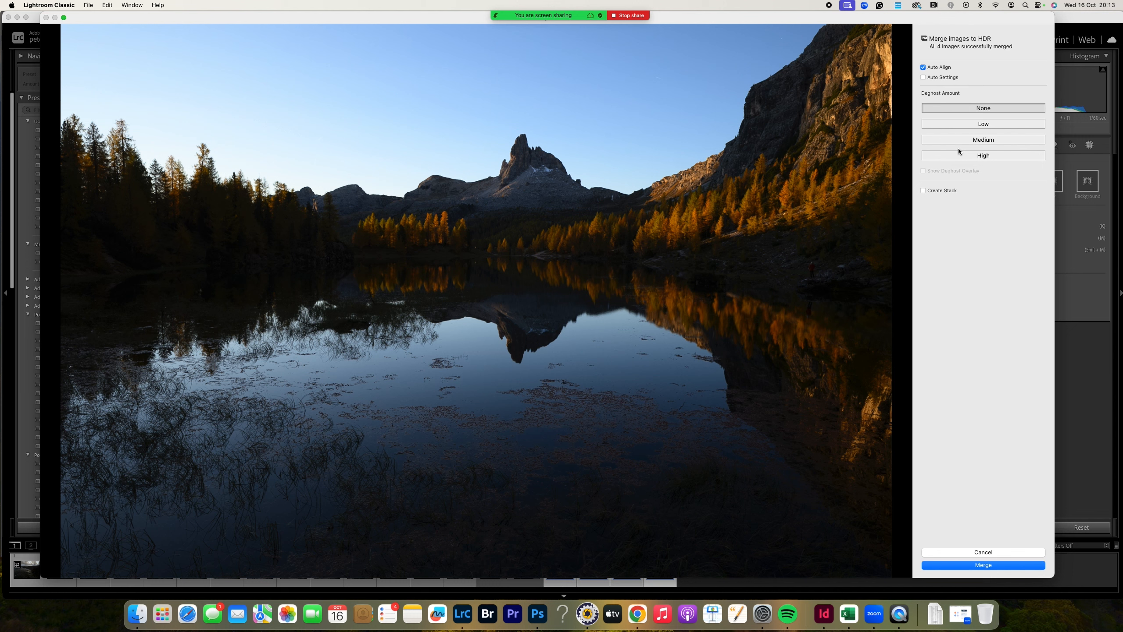
{"action": "left_click", "coordinate": [924, 78]}
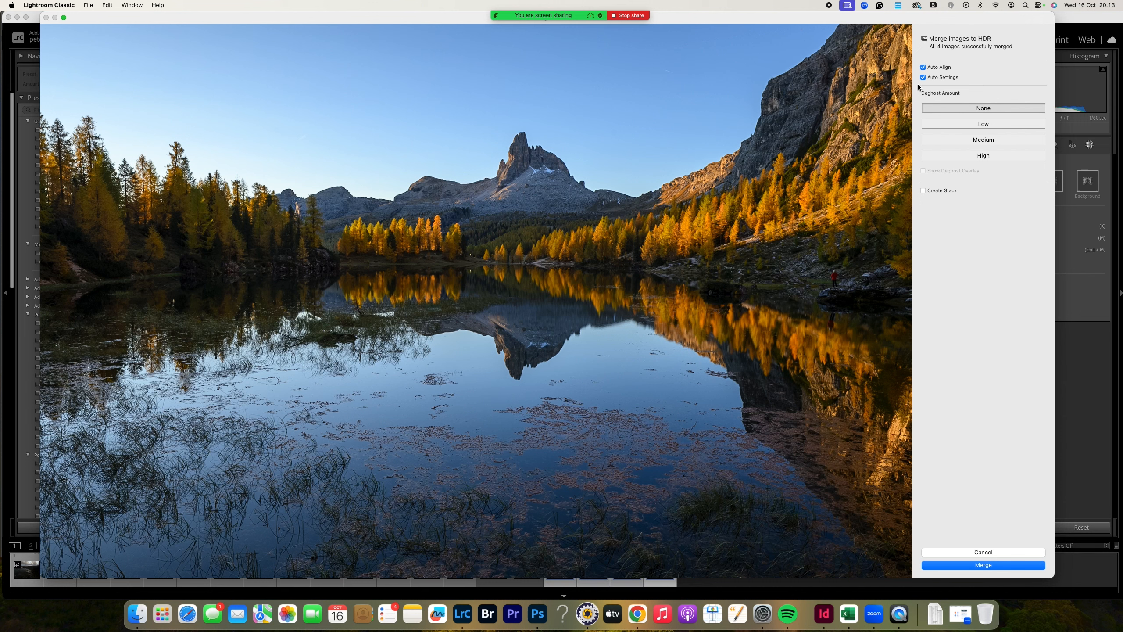
{"action": "left_click", "coordinate": [987, 569]}
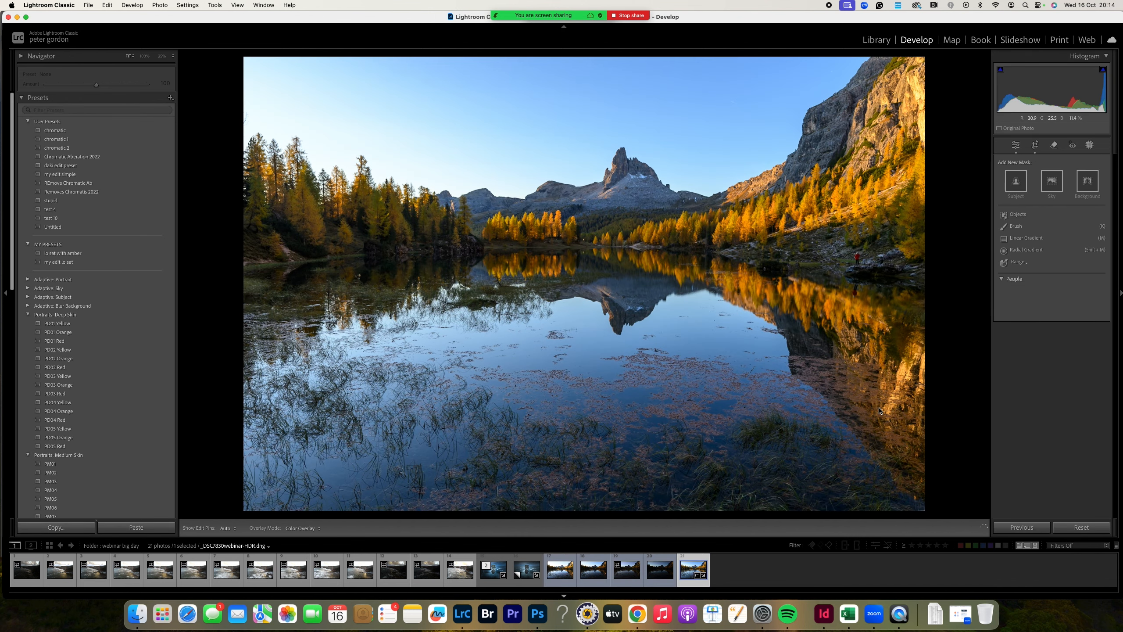
Create a virtual copy of the merged HDR lake photo and reset the copy's Develop settings
{"action": "left_click", "coordinate": [1016, 145]}
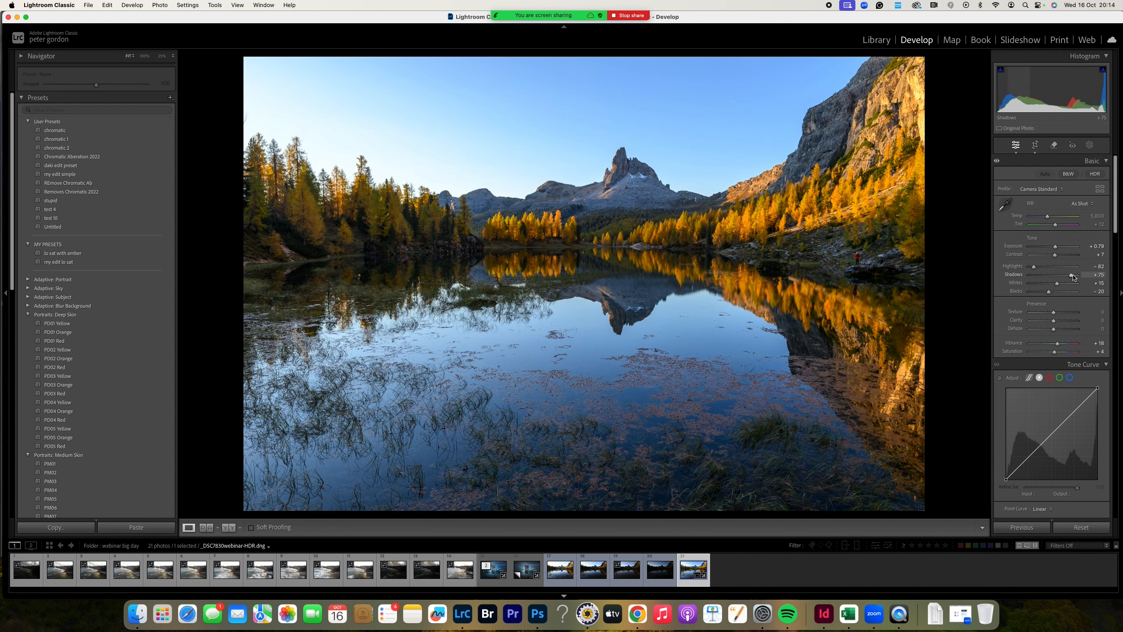
{"action": "key", "text": "super+apostrophe"}
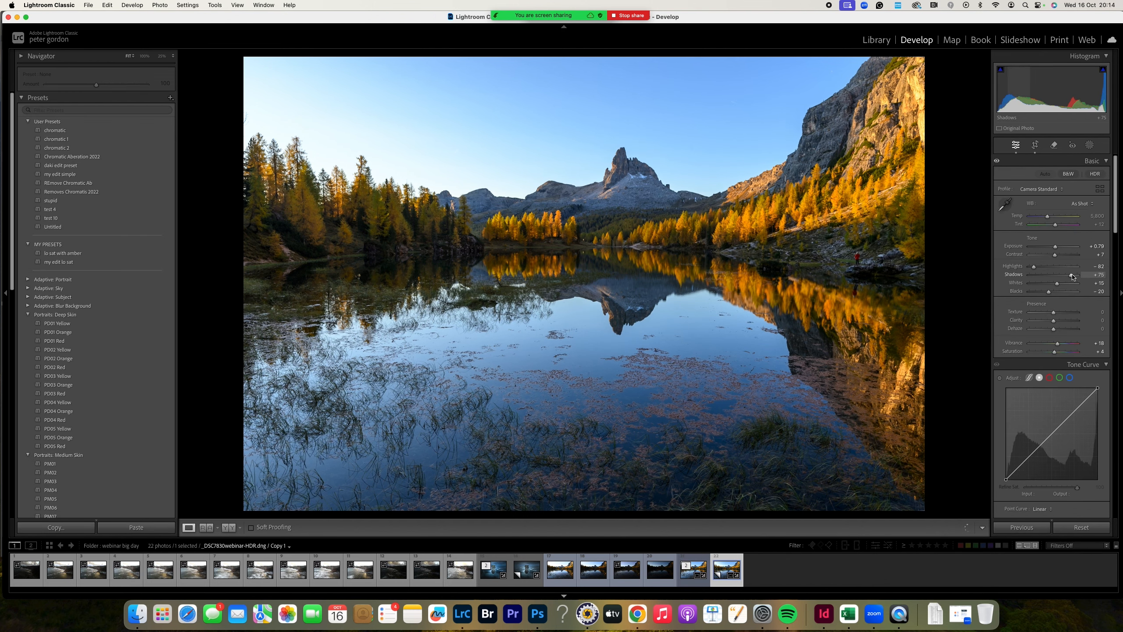
{"action": "left_click", "coordinate": [1081, 527]}
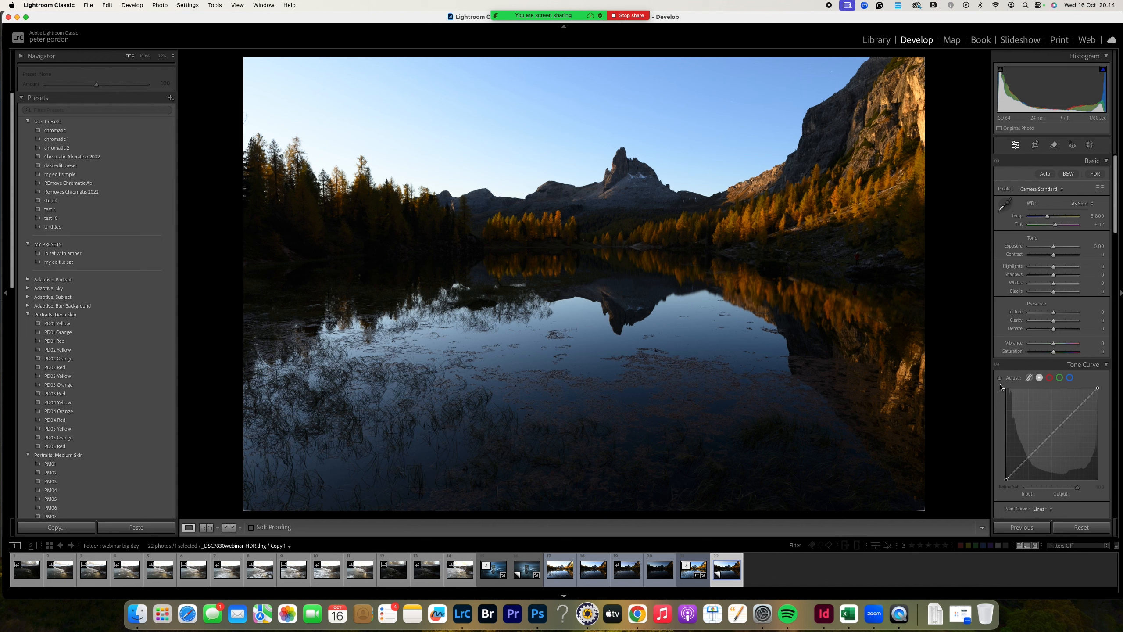
Add a sky mask intersected with a slanted linear gradient from the upper left, and set its Exposure to -1.81
{"action": "left_click", "coordinate": [1090, 145]}
{"action": "left_click", "coordinate": [1052, 181]}
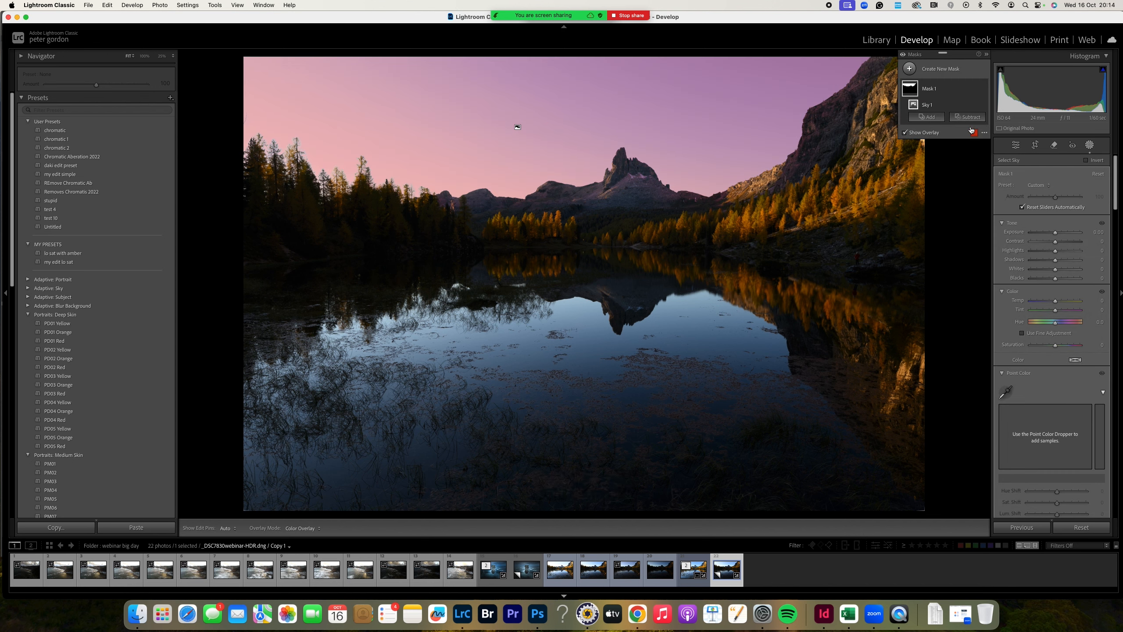
{"action": "left_click", "coordinate": [975, 90]}
{"action": "mouse_move", "coordinate": [1022, 133]}
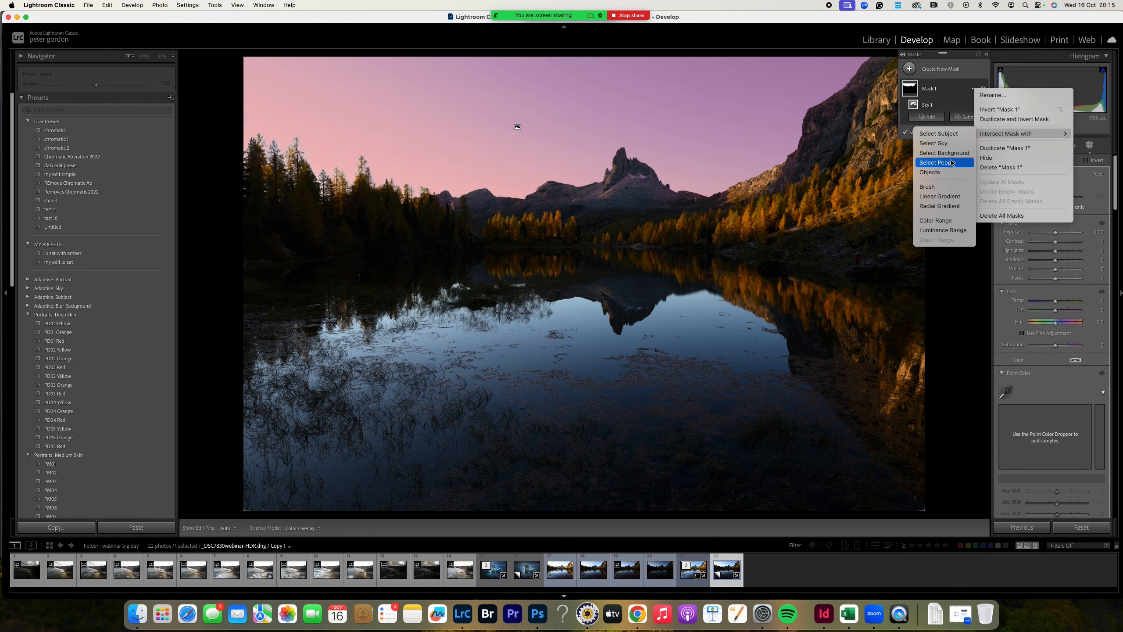
{"action": "left_click", "coordinate": [940, 196]}
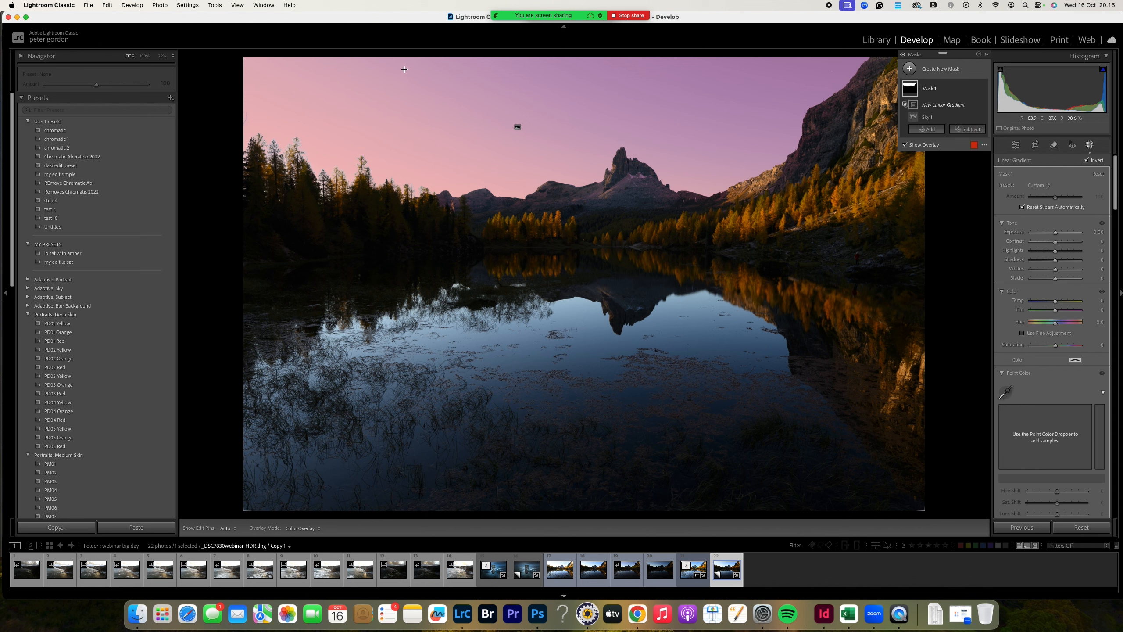
{"action": "left_click_drag", "start_coordinate": [406, 66], "coordinate": [430, 174]}
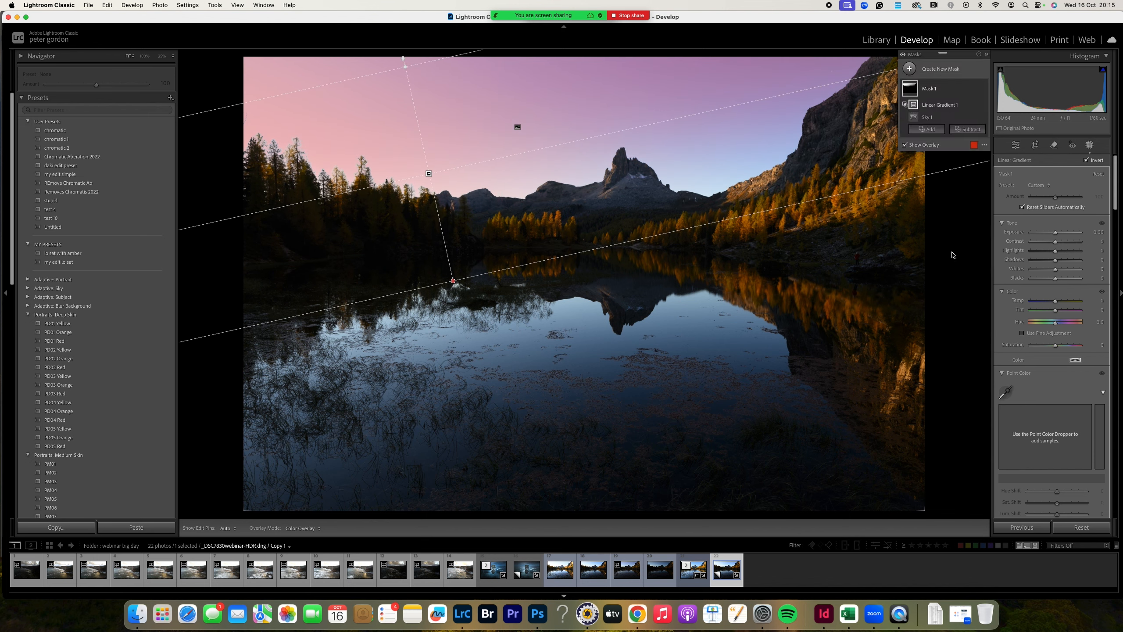
{"action": "left_click_drag", "start_coordinate": [1055, 231], "coordinate": [1044, 236]}
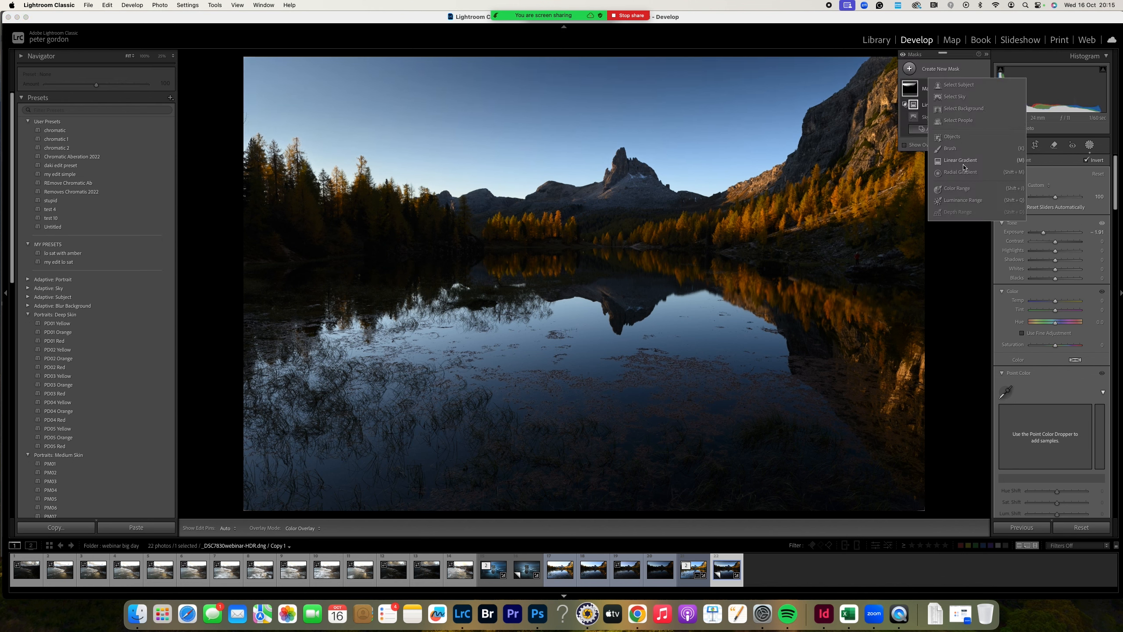
Add a radial gradient mask over the left-hand trees with Exposure 2.73 and subtract the sky from it
{"action": "key", "text": "shift+m"}
{"action": "left_click_drag", "start_coordinate": [346, 224], "coordinate": [562, 315]}
{"action": "left_click_drag", "start_coordinate": [1055, 246], "coordinate": [1067, 246]}
{"action": "left_click", "coordinate": [968, 116]}
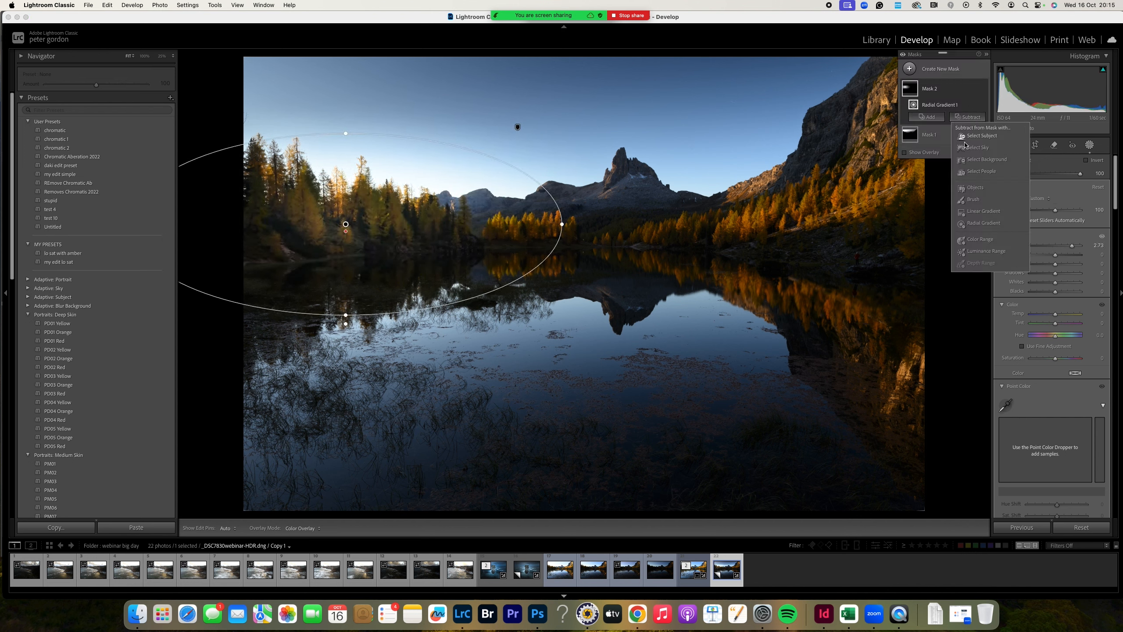
{"action": "left_click", "coordinate": [972, 149]}
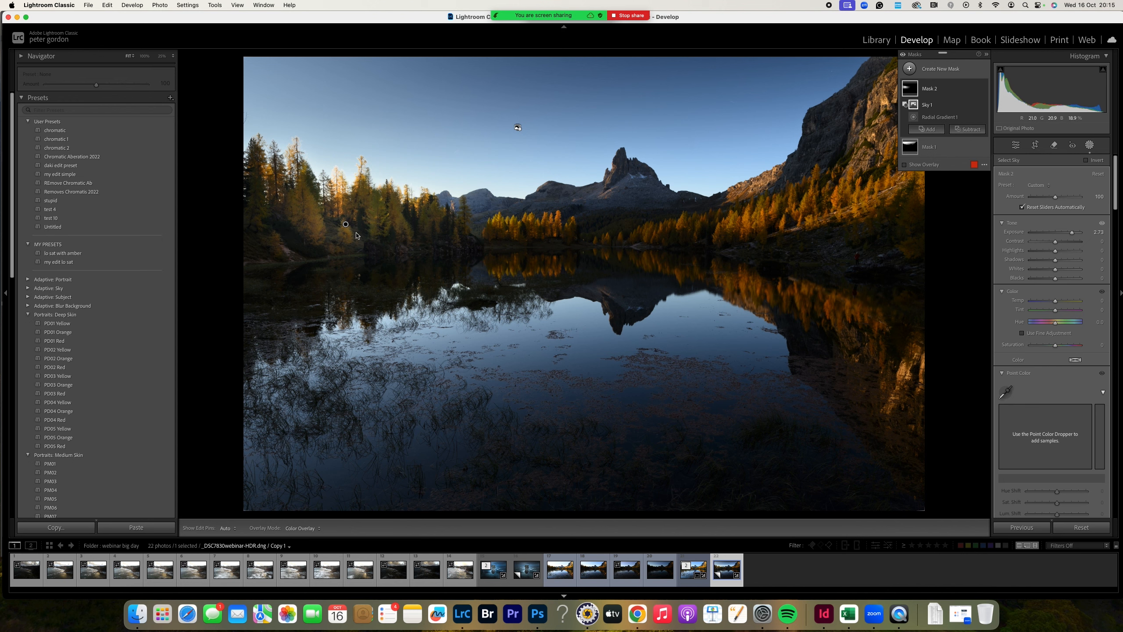
Lower and vertically stretch the left trees' radial gradient, and subtract a color range sampled from the lake water from its mask
{"action": "left_click", "coordinate": [345, 223]}
{"action": "left_click_drag", "start_coordinate": [346, 233], "coordinate": [342, 251]}
{"action": "left_click_drag", "start_coordinate": [341, 330], "coordinate": [347, 369]}
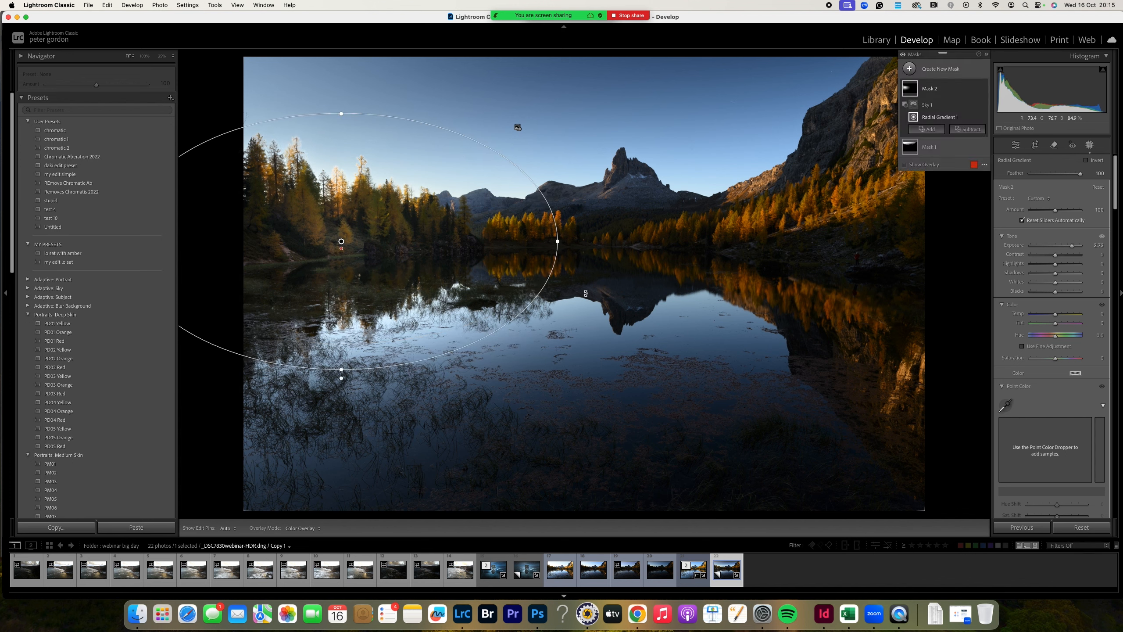
{"action": "left_click", "coordinate": [967, 129]}
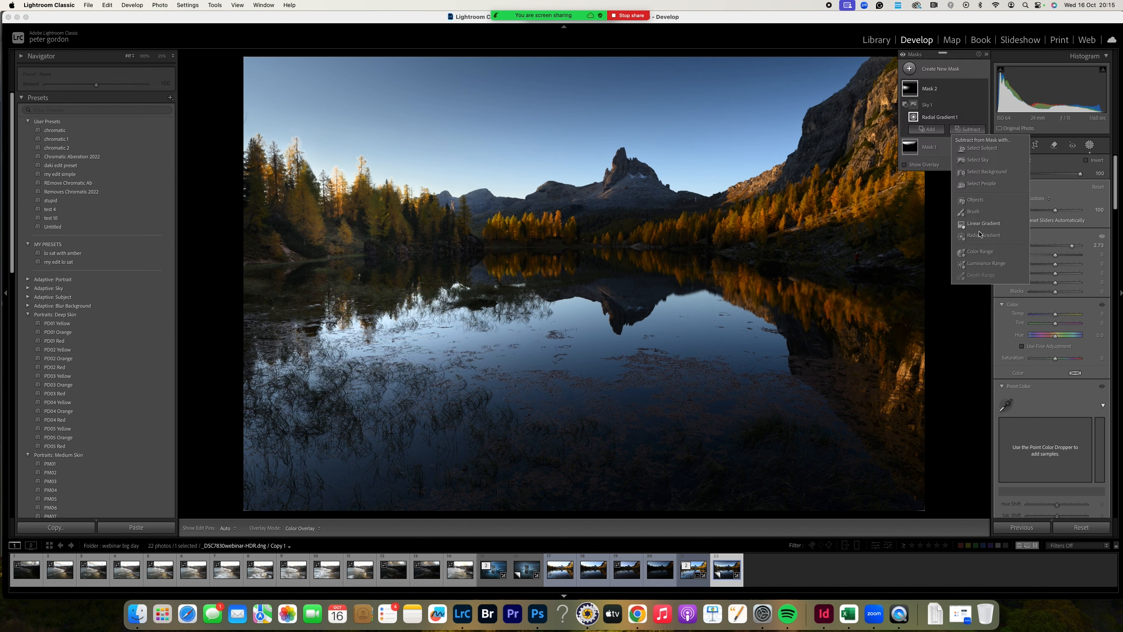
{"action": "left_click", "coordinate": [981, 251]}
{"action": "left_click", "coordinate": [356, 327]}
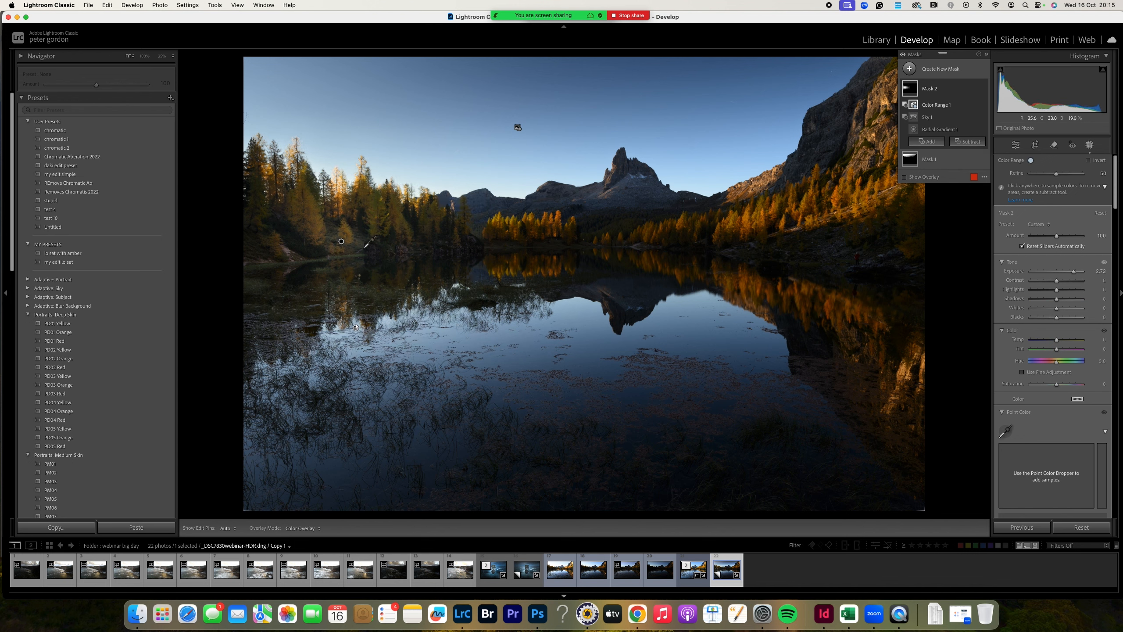
Add a wide radial gradient mask over the central trees and mountain base, and set its Exposure to 0.96
{"action": "left_click", "coordinate": [946, 70]}
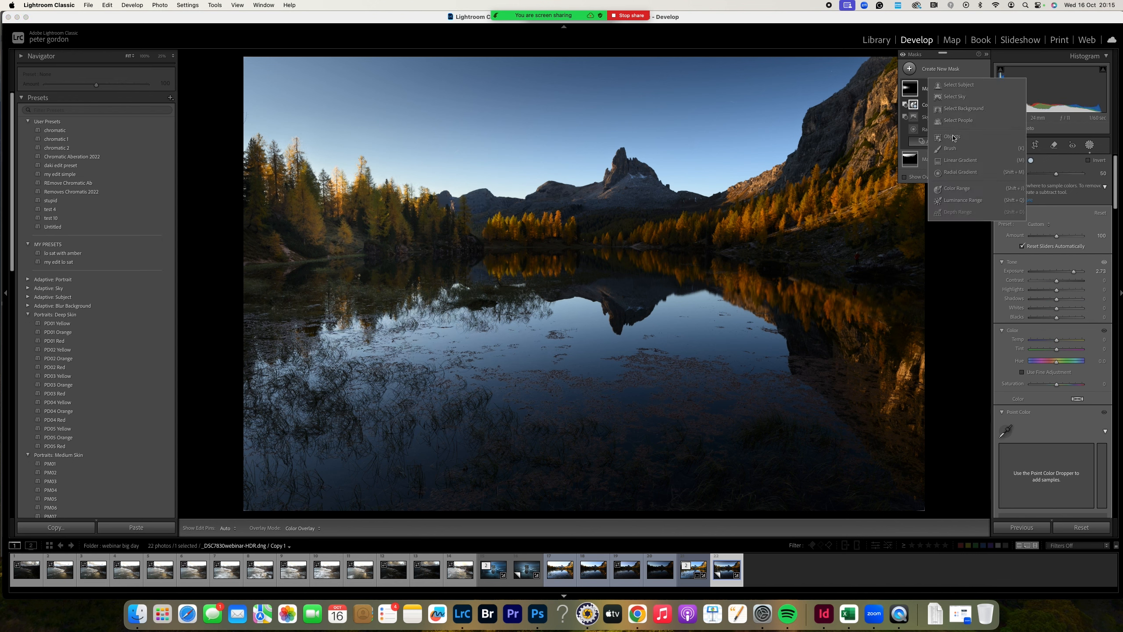
{"action": "left_click", "coordinate": [966, 177]}
{"action": "left_click_drag", "start_coordinate": [575, 218], "coordinate": [791, 304]}
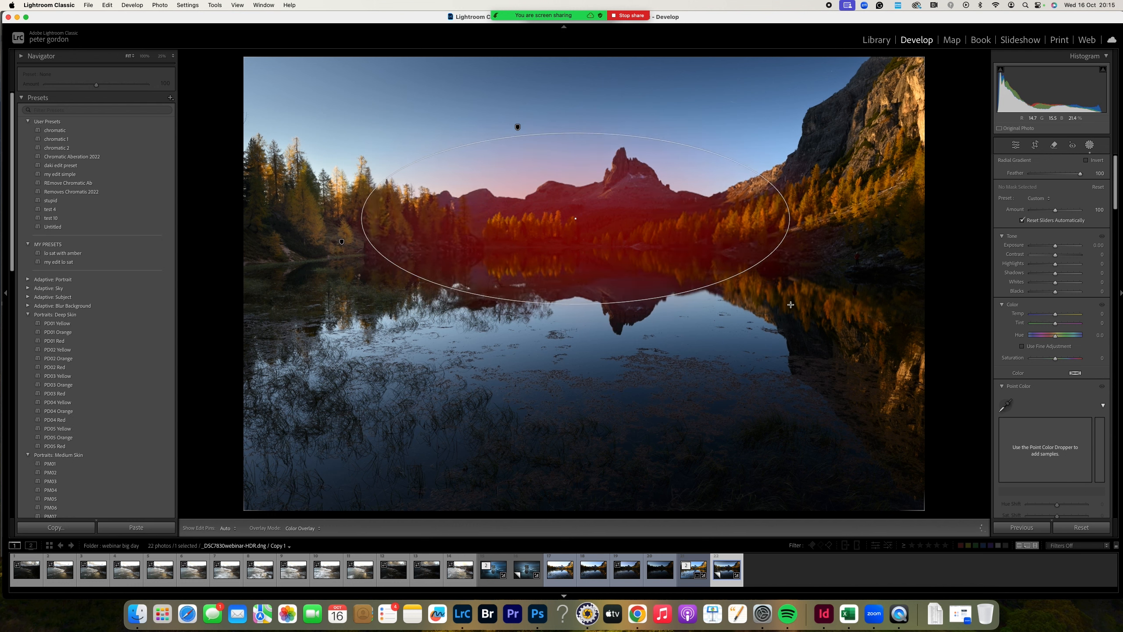
{"action": "left_click_drag", "start_coordinate": [1055, 246], "coordinate": [1061, 246]}
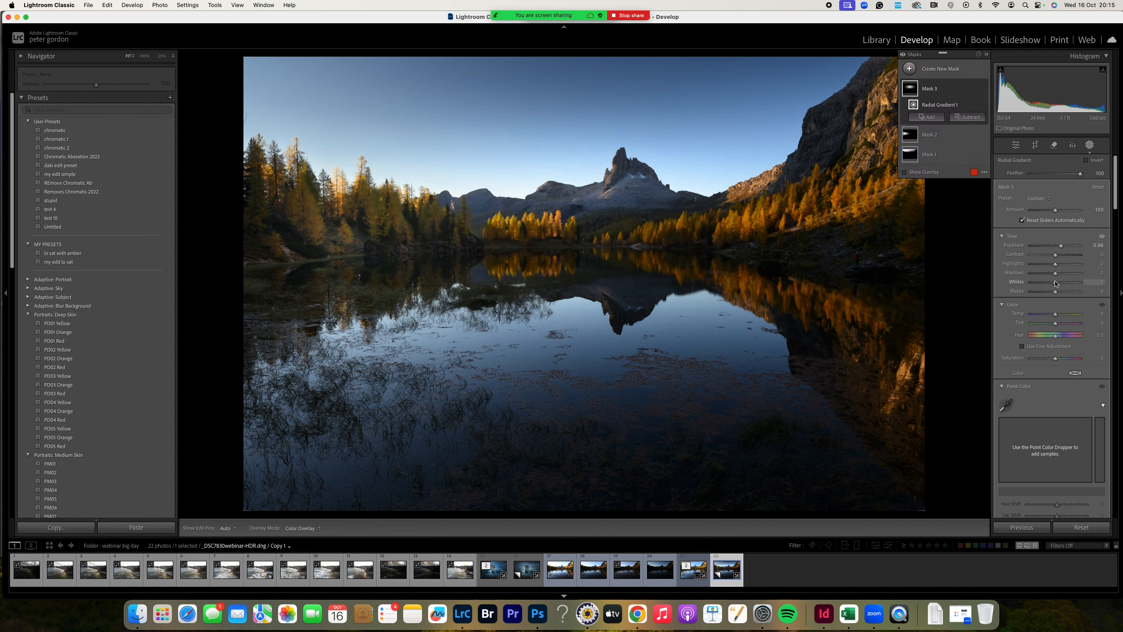
Set Shadows to 25 on the central trees' radial gradient mask, shift it slightly right and down, and subtract the sky from it
{"action": "left_click_drag", "start_coordinate": [1056, 274], "coordinate": [1061, 275]}
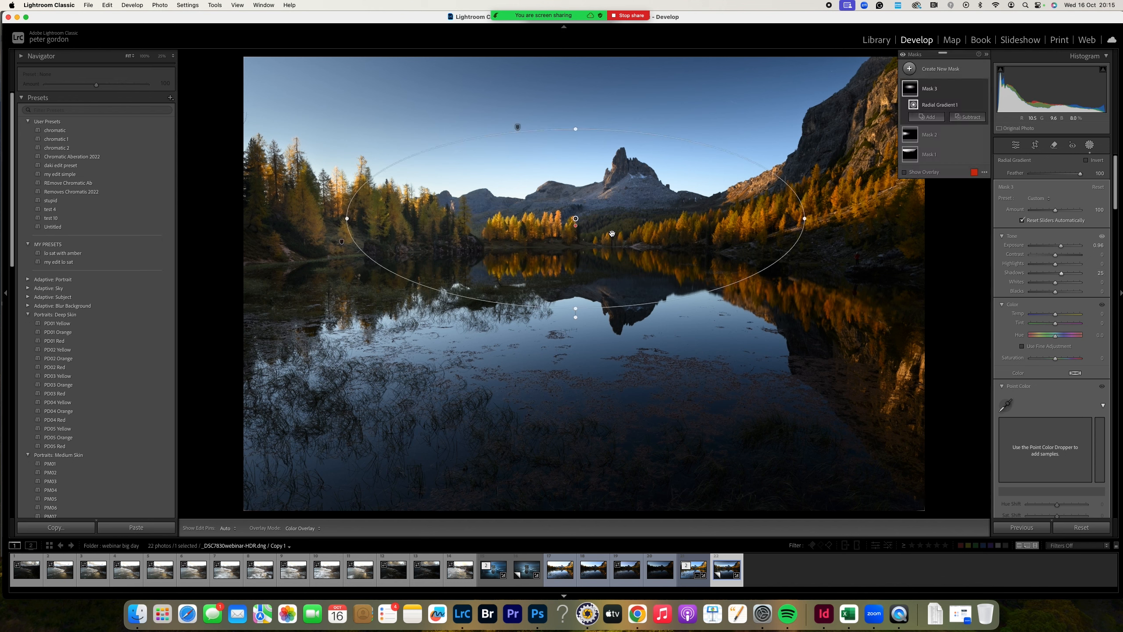
{"action": "left_click_drag", "start_coordinate": [575, 217], "coordinate": [600, 226]}
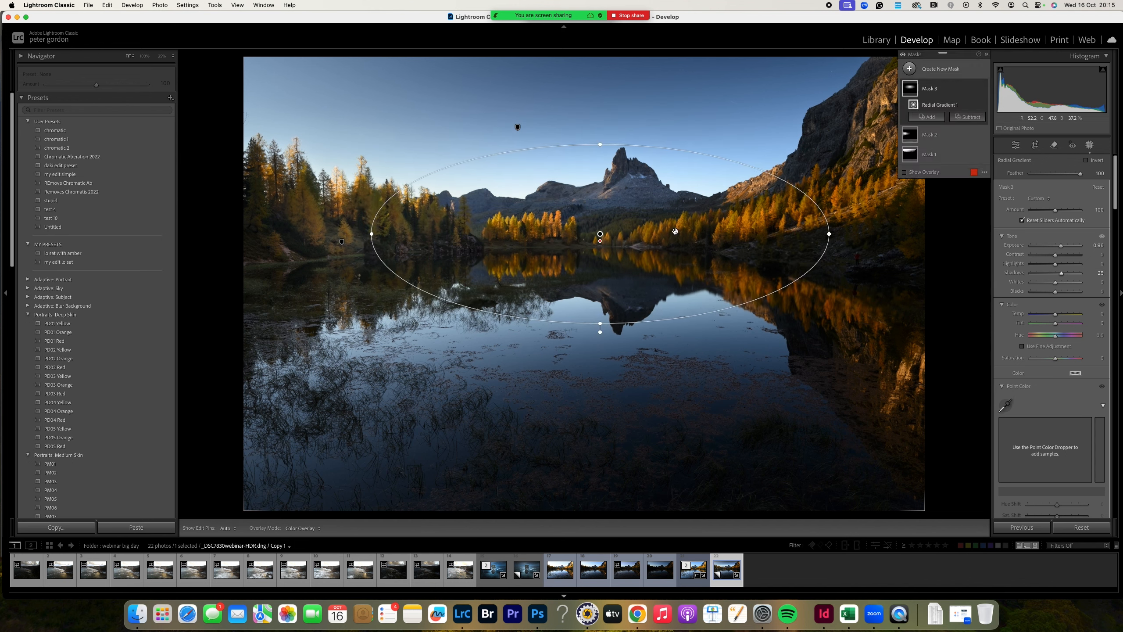
{"action": "left_click", "coordinate": [966, 118]}
{"action": "left_click", "coordinate": [973, 147]}
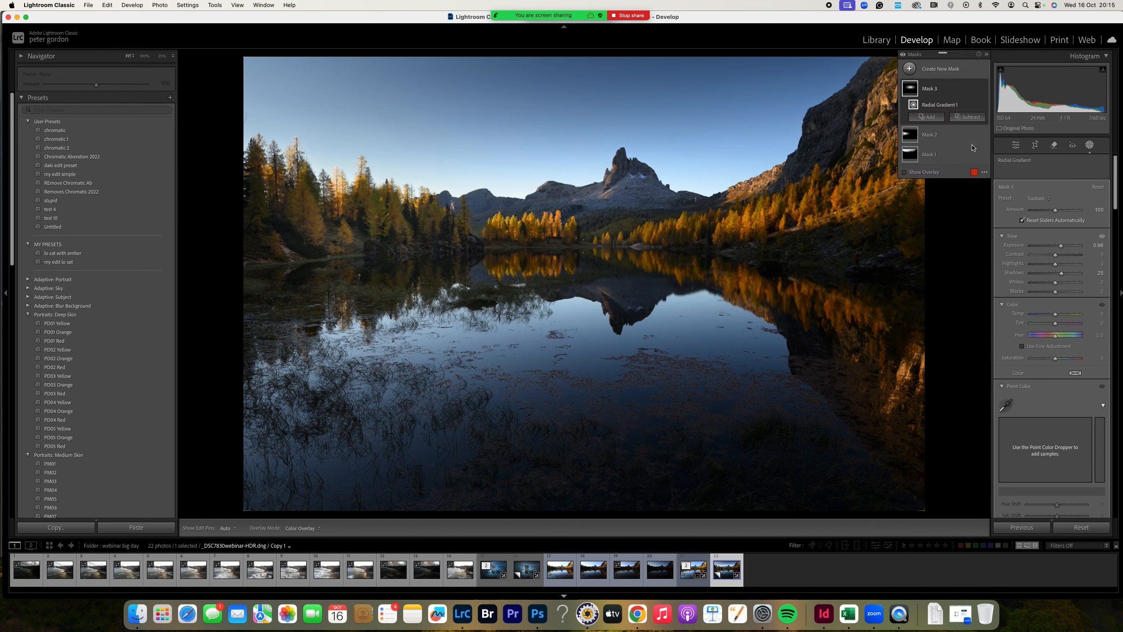
Add a large radial gradient mask over the right-hand trees with Exposure about 0.9, and subtract the sky from it
{"action": "left_click", "coordinate": [951, 71]}
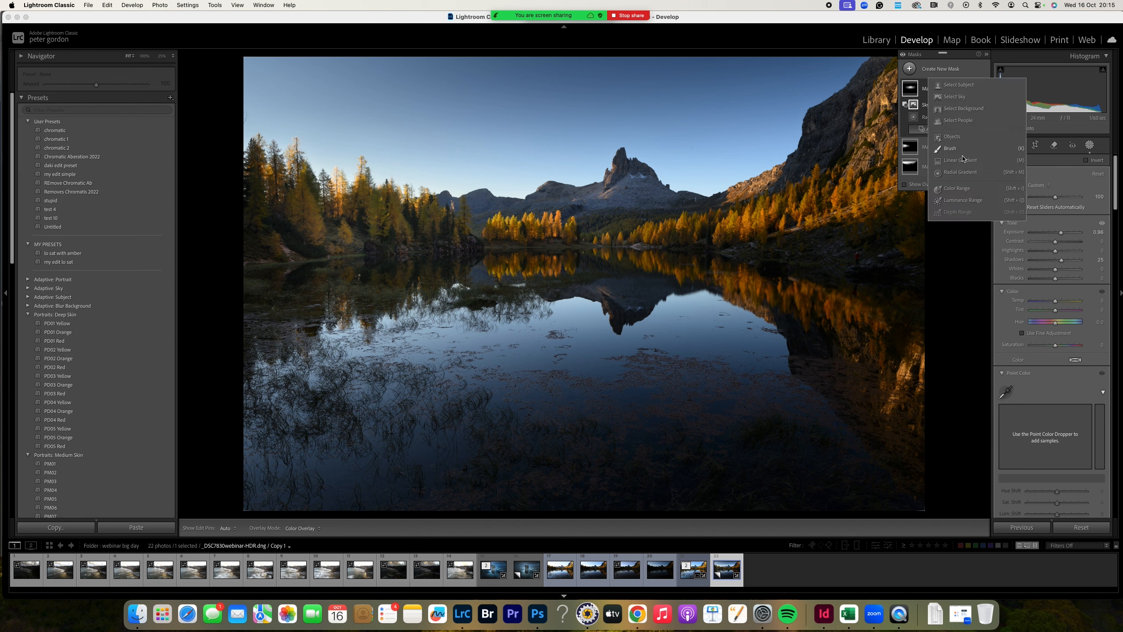
{"action": "left_click", "coordinate": [966, 172]}
{"action": "left_click_drag", "start_coordinate": [763, 225], "coordinate": [1002, 307]}
{"action": "left_click_drag", "start_coordinate": [1055, 246], "coordinate": [1061, 248]}
{"action": "left_click", "coordinate": [967, 117]}
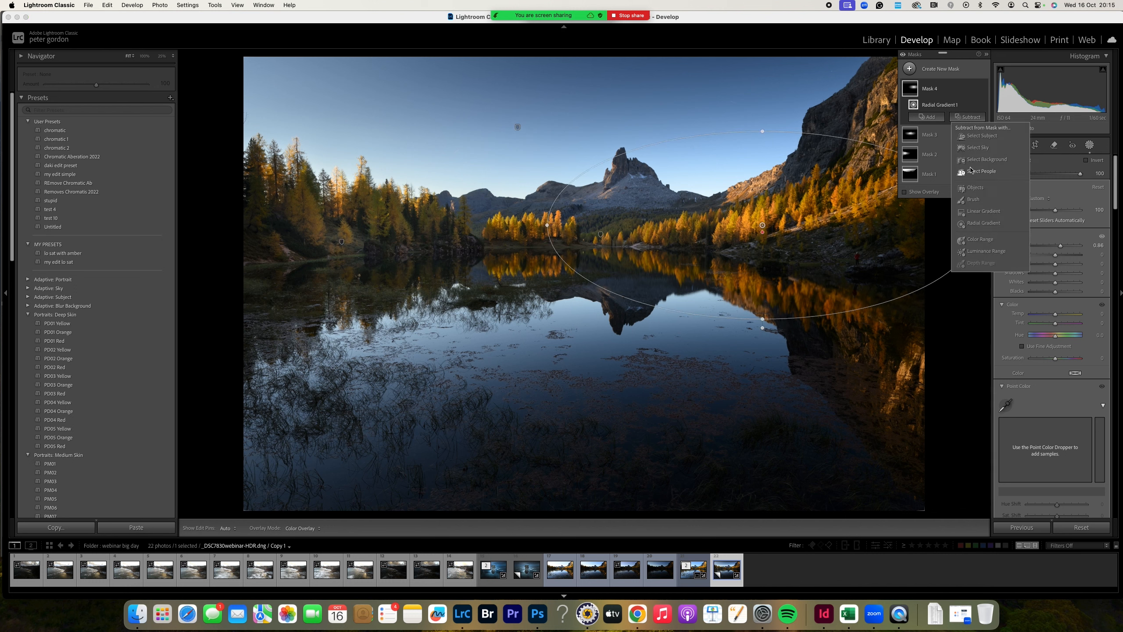
{"action": "left_click", "coordinate": [979, 149]}
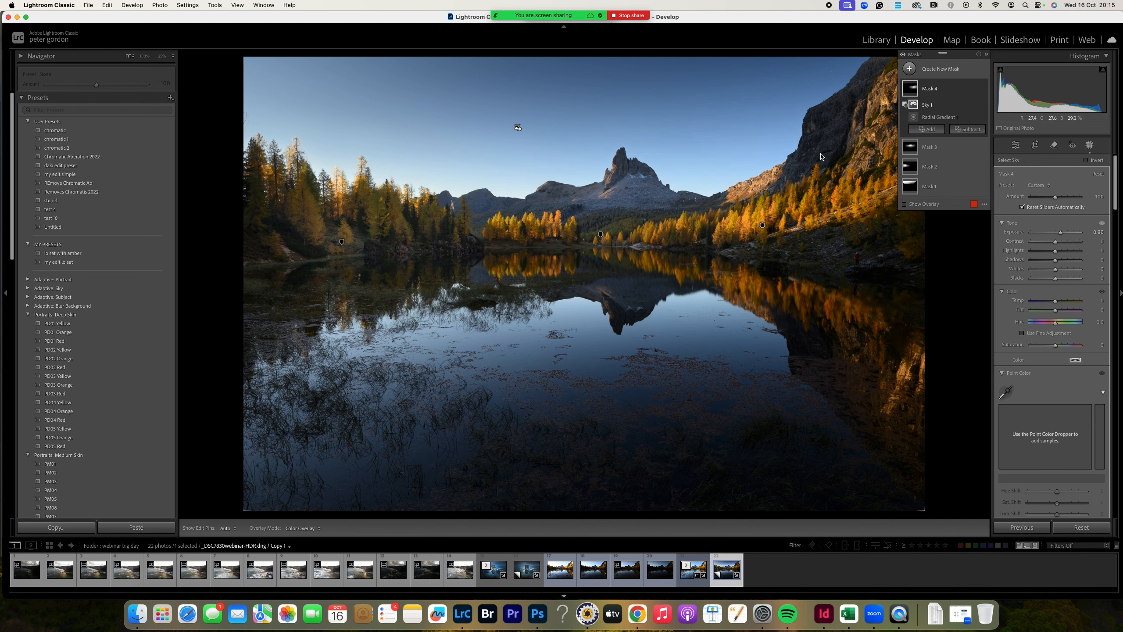
Add a wide radial gradient mask over the central lake water and set its Exposure to 0.52
{"action": "left_click", "coordinate": [940, 71]}
{"action": "left_click", "coordinate": [955, 173]}
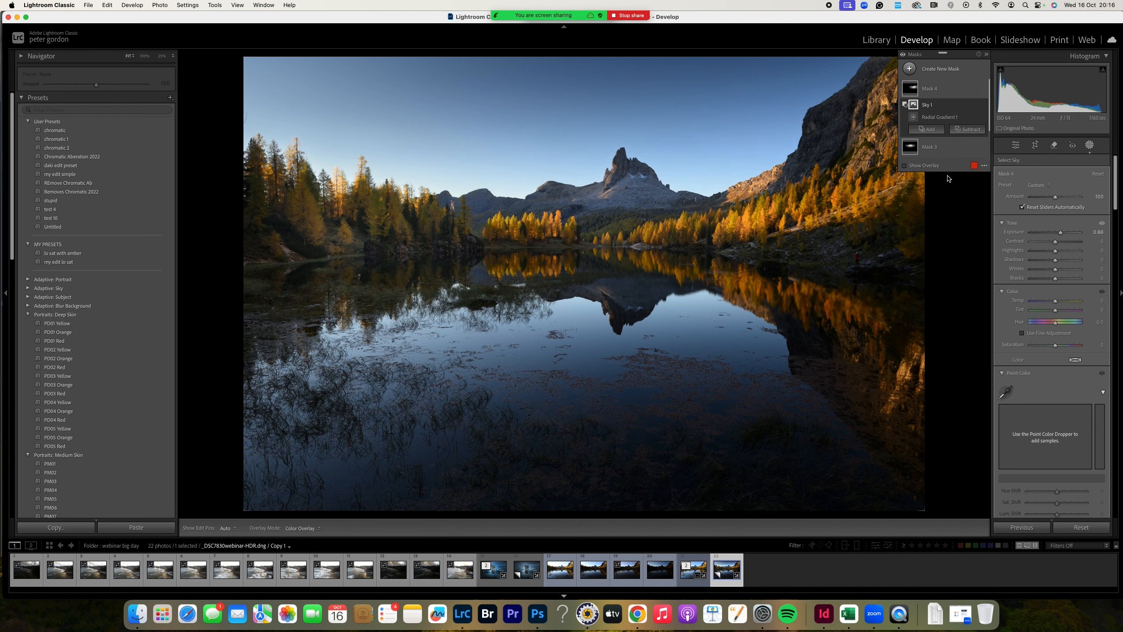
{"action": "left_click_drag", "start_coordinate": [572, 294], "coordinate": [801, 431]}
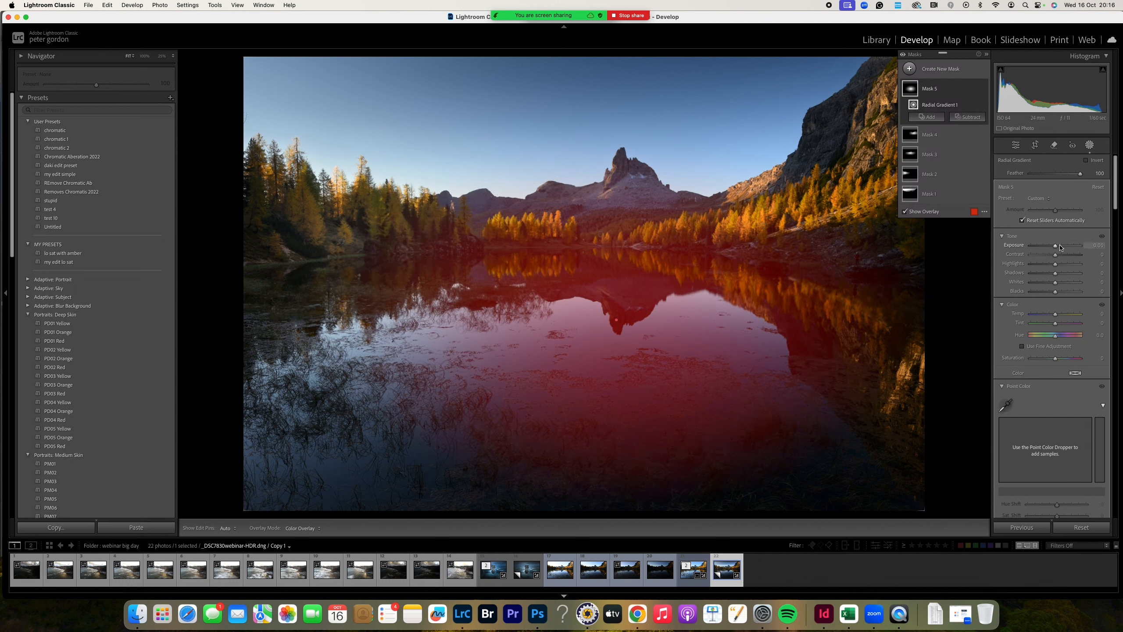
{"action": "left_click_drag", "start_coordinate": [1056, 247], "coordinate": [1058, 247]}
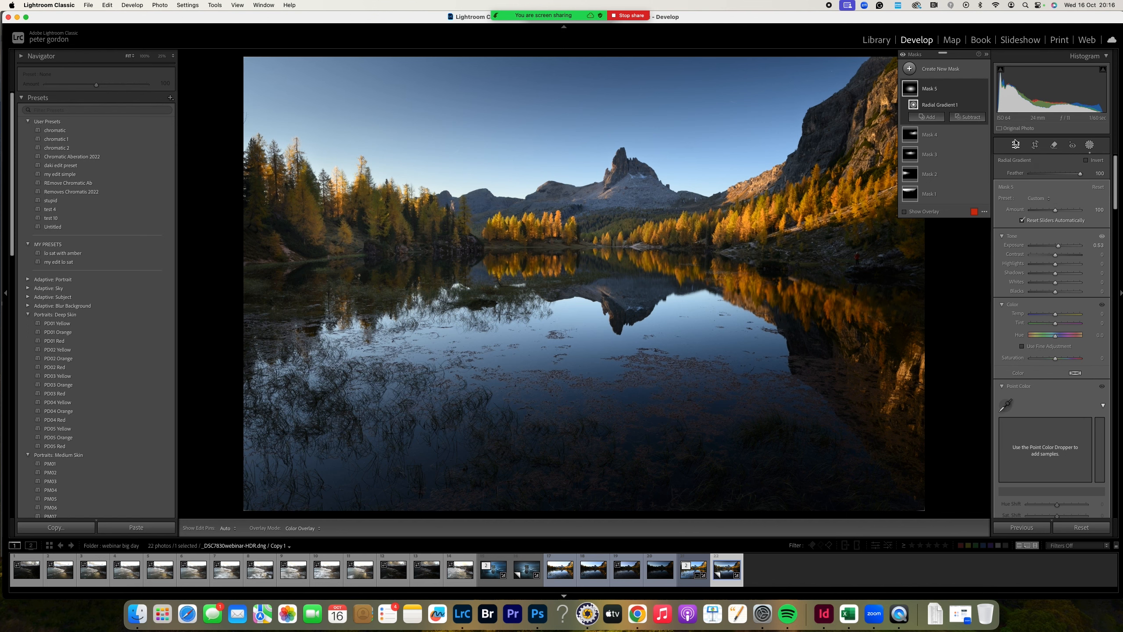
Lift the black point of the photo's tone curve slightly, keeping a midtone point close to the diagonal
{"action": "left_click", "coordinate": [1016, 144]}
{"action": "left_click_drag", "start_coordinate": [1008, 479], "coordinate": [1023, 453]}
{"action": "key", "text": "super+z"}
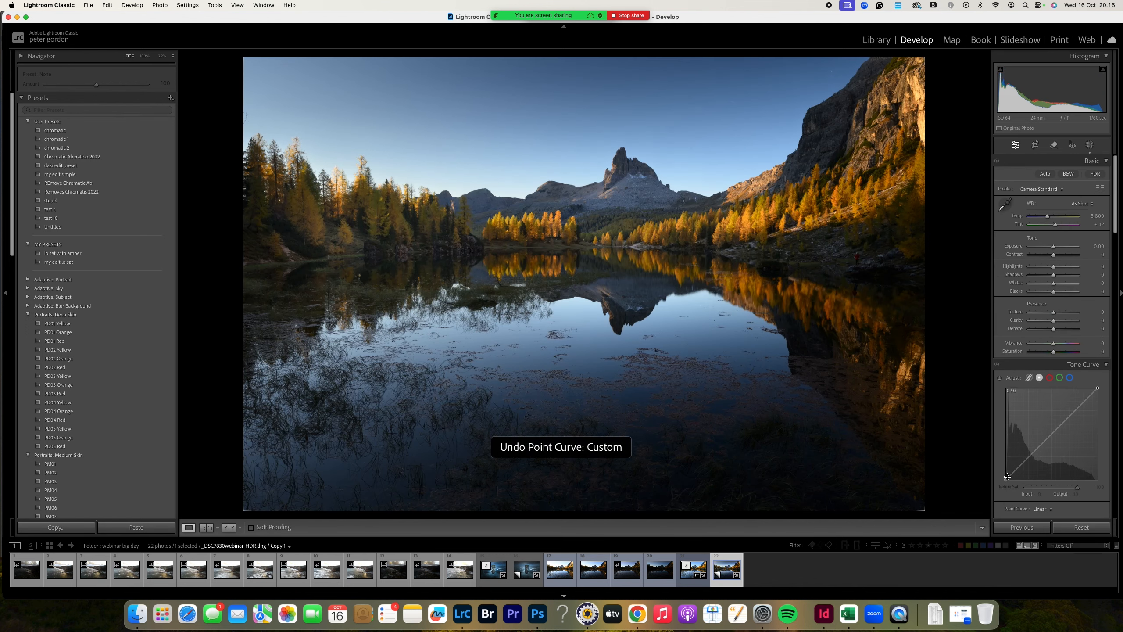
{"action": "left_click_drag", "start_coordinate": [1006, 479], "coordinate": [1012, 470]}
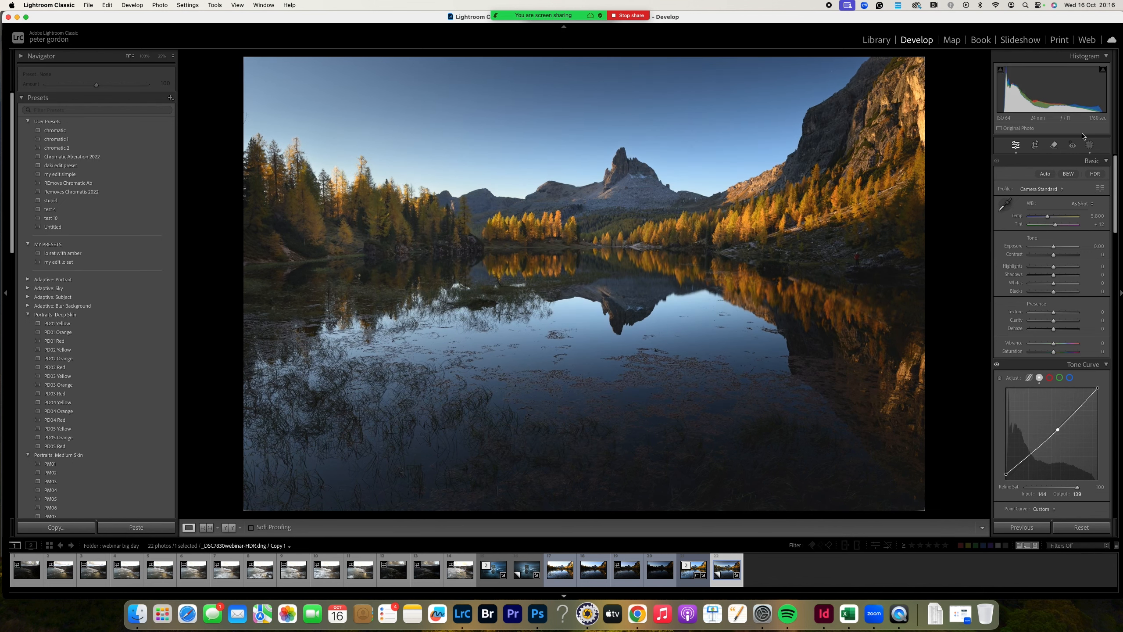
Add a color range mask and sample the golden trees on the right, in the center, and on the left shore
{"action": "left_click", "coordinate": [1088, 146]}
{"action": "left_click", "coordinate": [951, 69]}
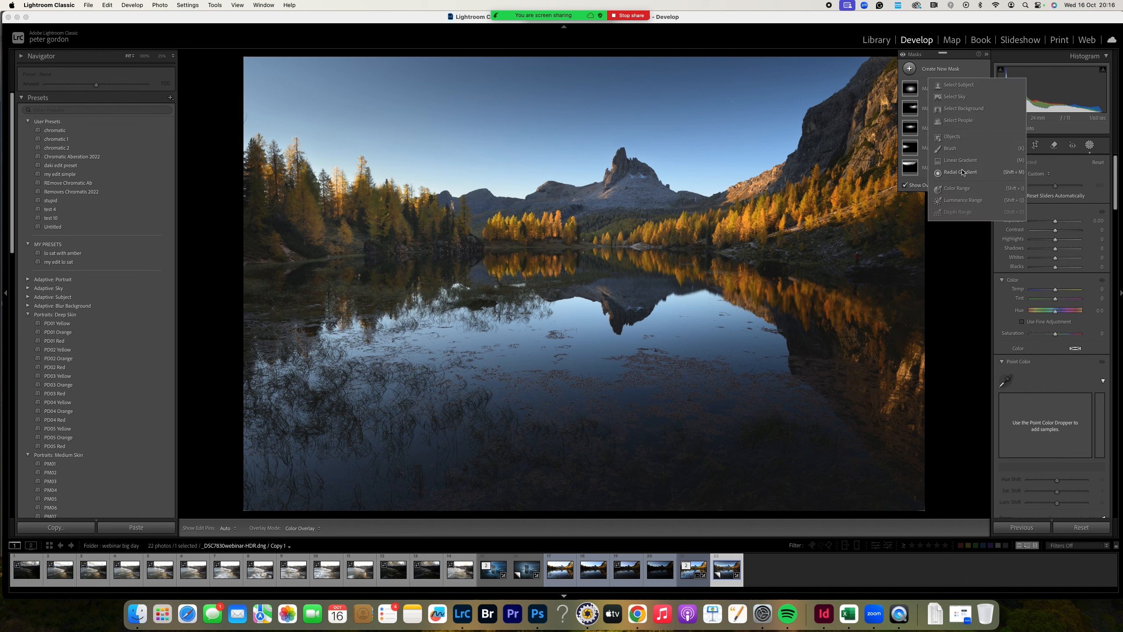
{"action": "left_click", "coordinate": [963, 191]}
{"action": "left_click", "coordinate": [743, 221]}
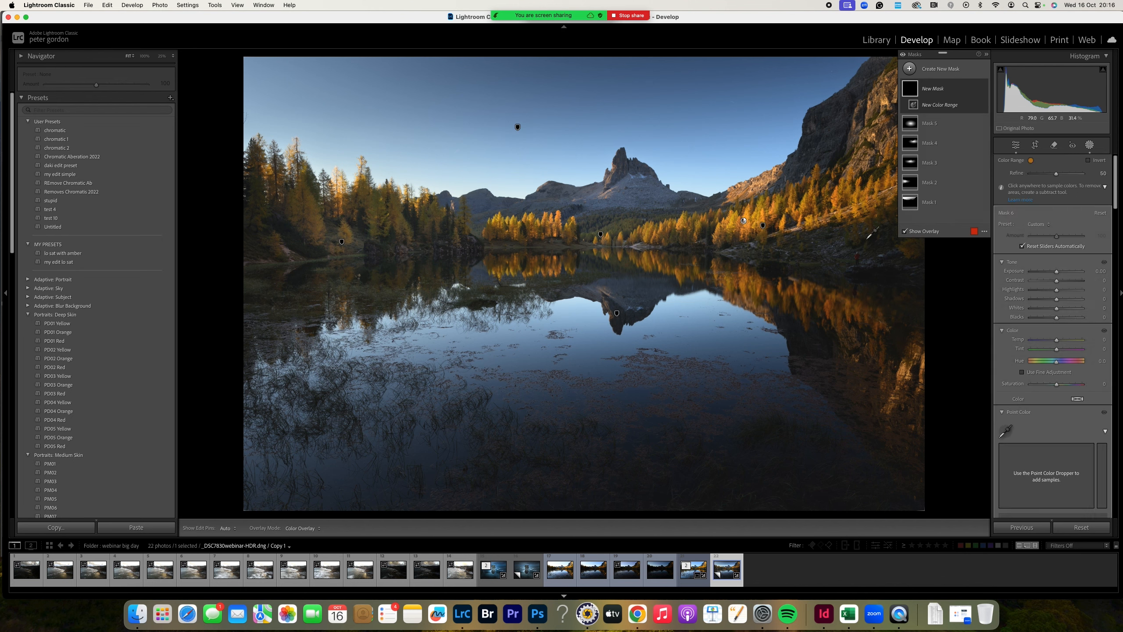
{"action": "left_click", "coordinate": [515, 216]}
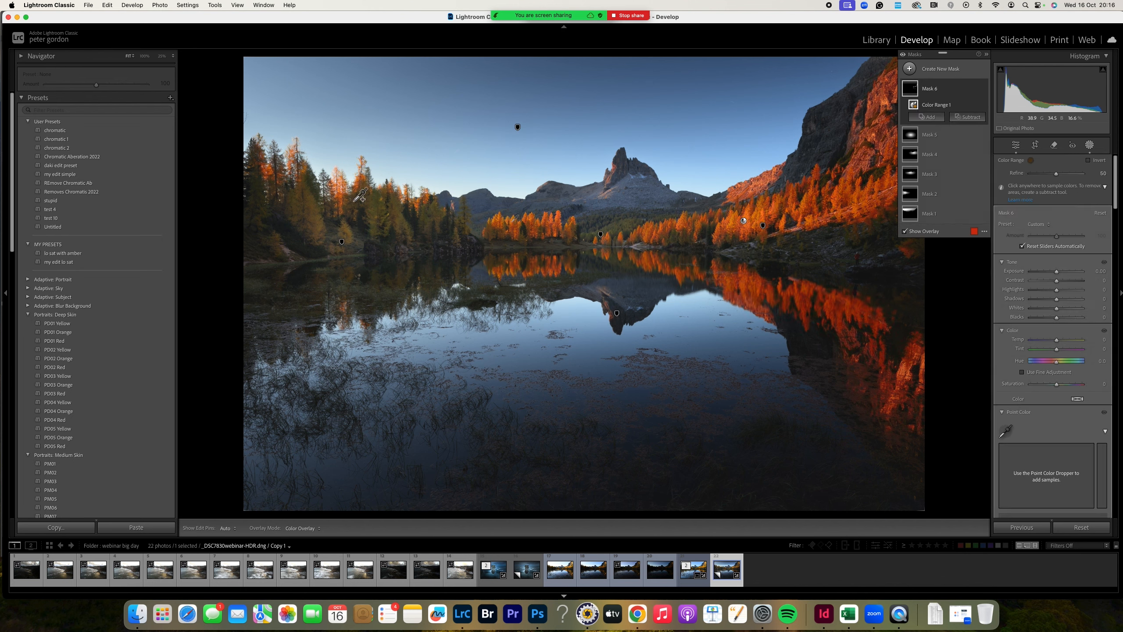
{"action": "left_click", "coordinate": [348, 224]}
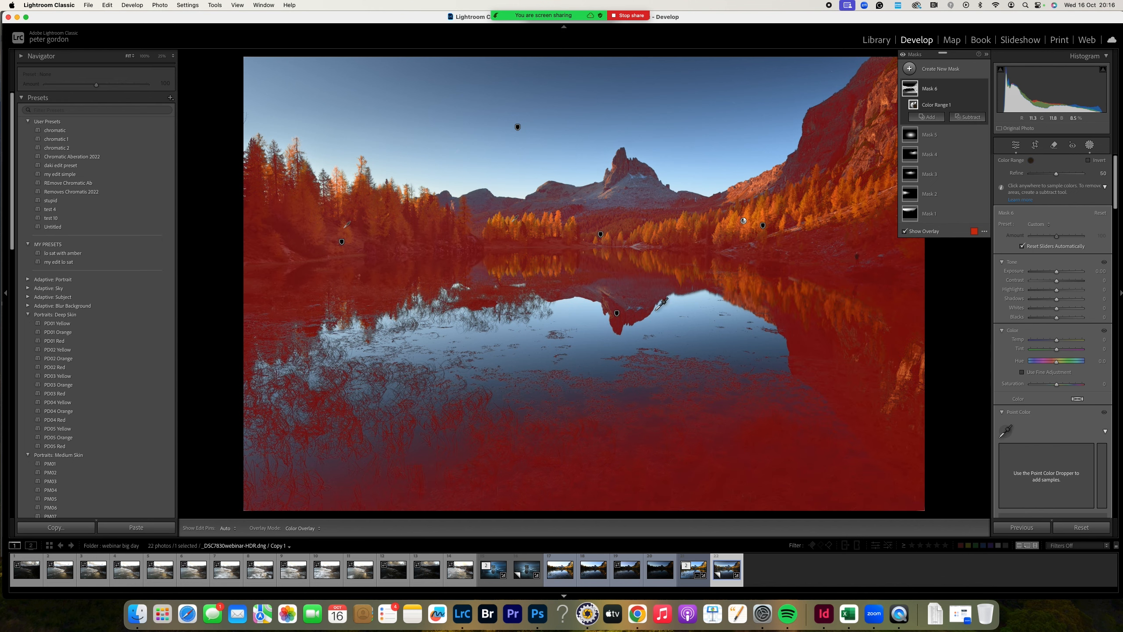
Start a linear gradient mask and undo back past the last color sample taken from the left trees
{"action": "left_click", "coordinate": [940, 67]}
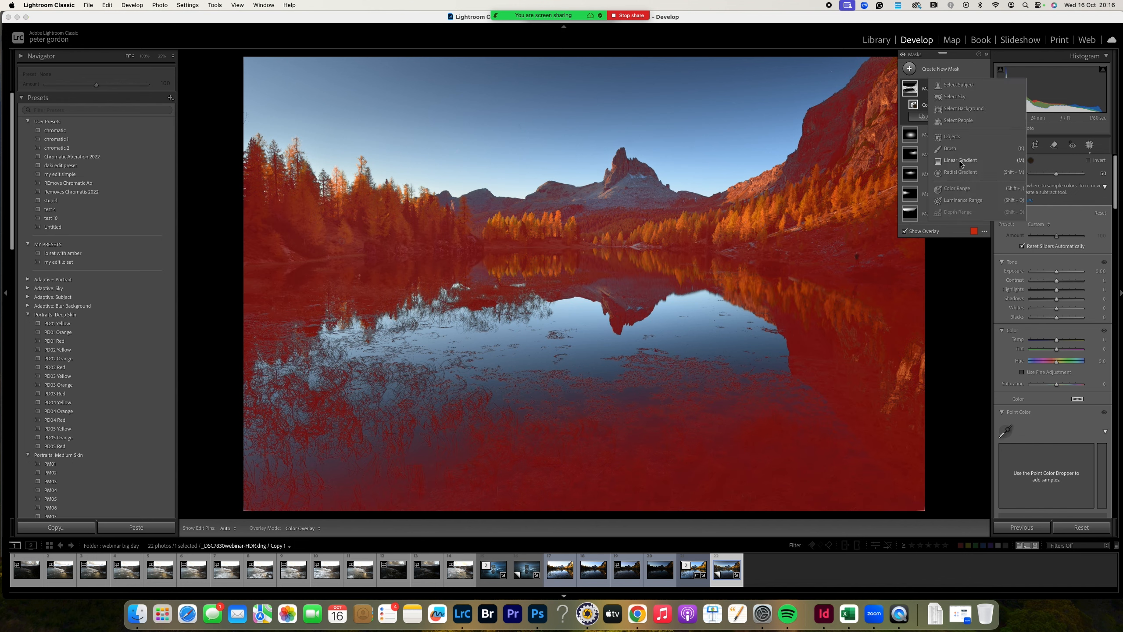
{"action": "left_click", "coordinate": [960, 163]}
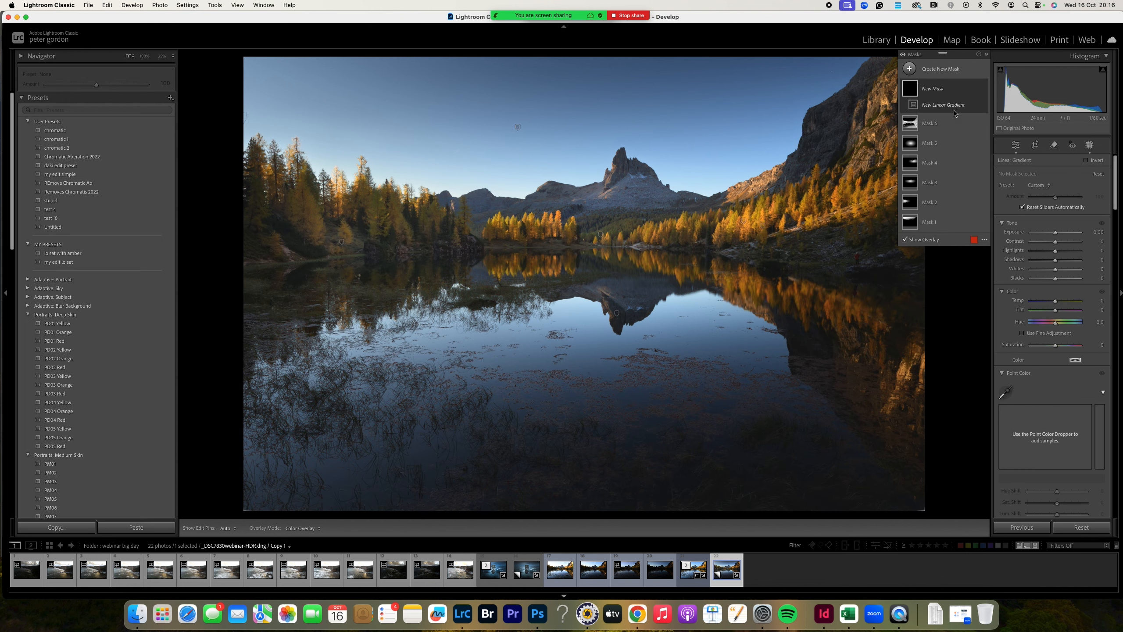
{"action": "key", "text": "super+z"}
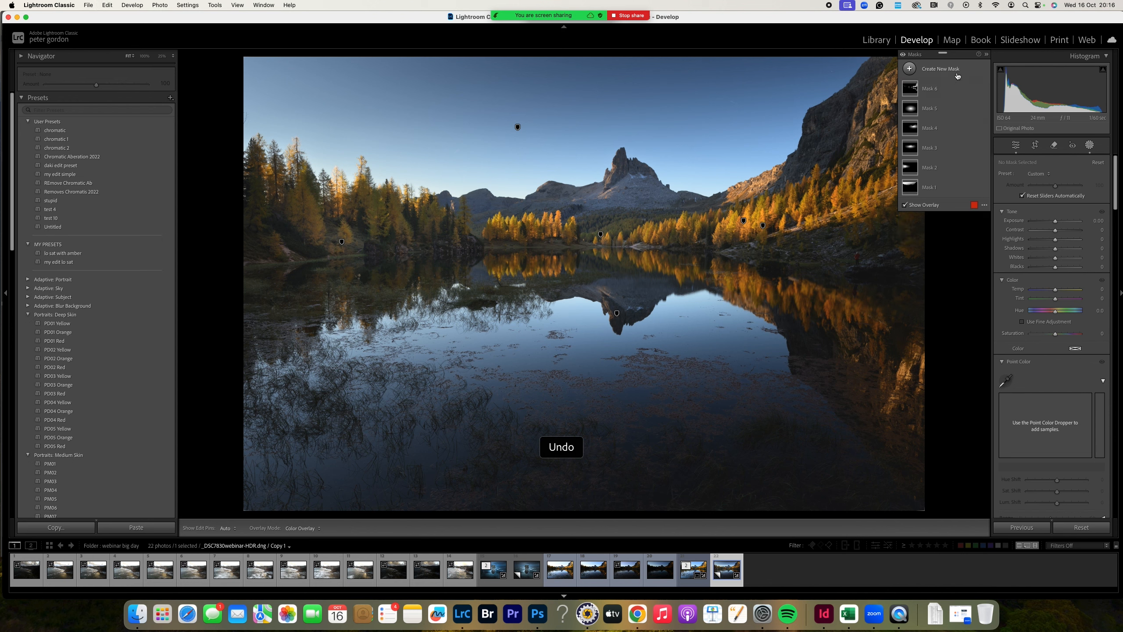
Add a color range mask sampled from the right-hand golden trees, and subtract a linear gradient running from the lower lake up to mid-lake
{"action": "left_click", "coordinate": [941, 68]}
{"action": "left_click", "coordinate": [956, 189]}
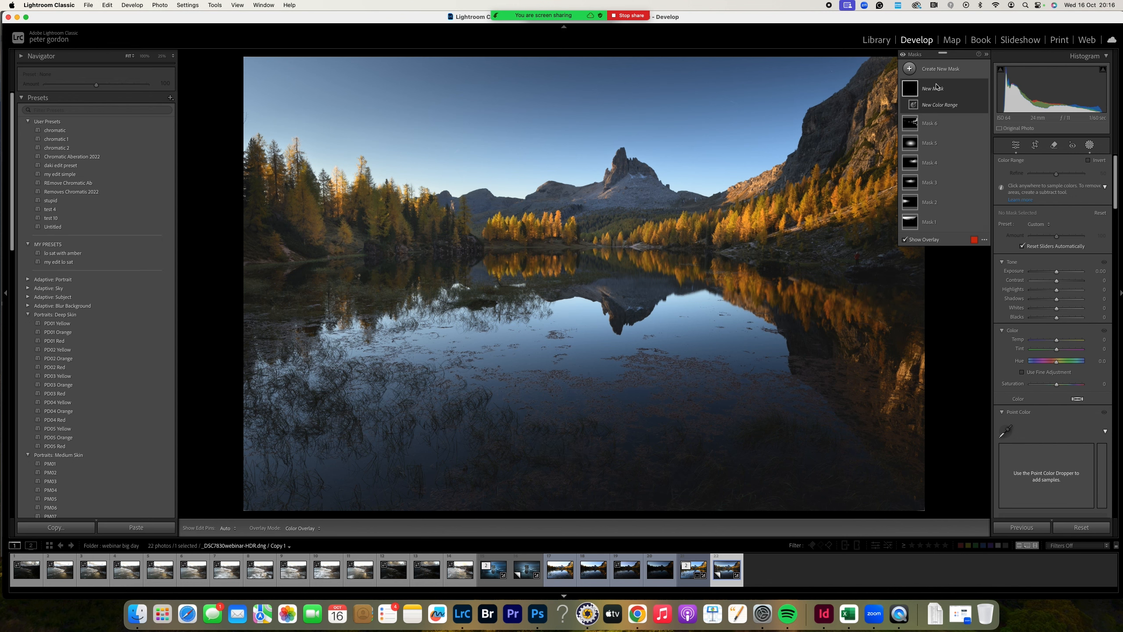
{"action": "left_click", "coordinate": [751, 219]}
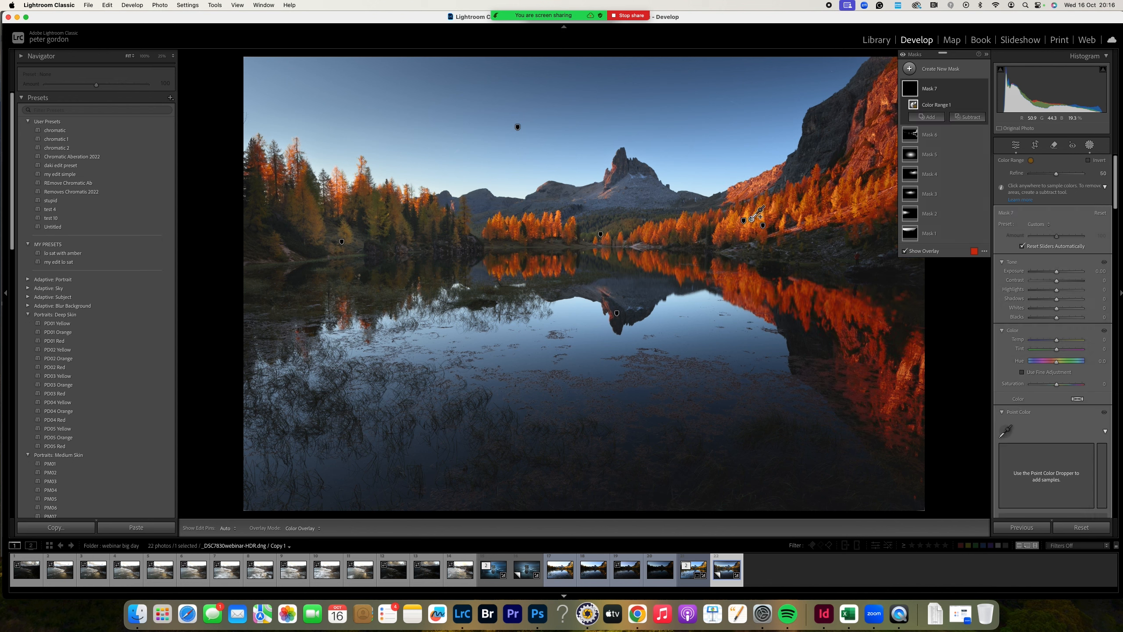
{"action": "left_click", "coordinate": [969, 118]}
{"action": "left_click", "coordinate": [979, 214]}
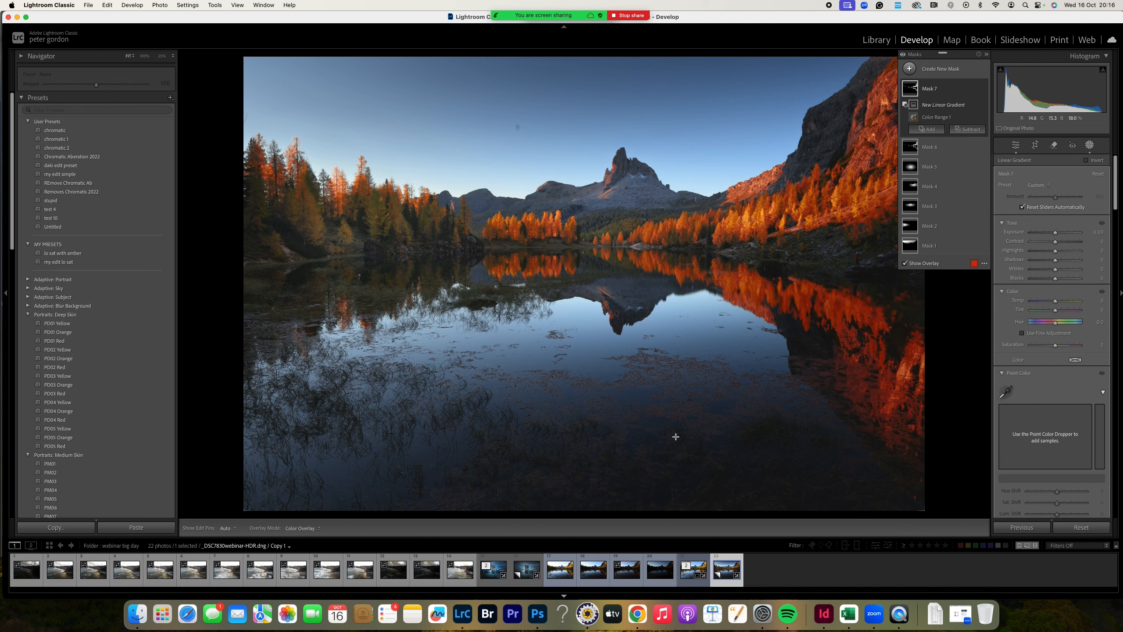
{"action": "left_click_drag", "start_coordinate": [670, 472], "coordinate": [691, 293]}
Warm and brighten the golden trees' color range mask with Temp about 44, Exposure 0.33 and Whites about 16
{"action": "left_click_drag", "start_coordinate": [1056, 301], "coordinate": [1062, 300]}
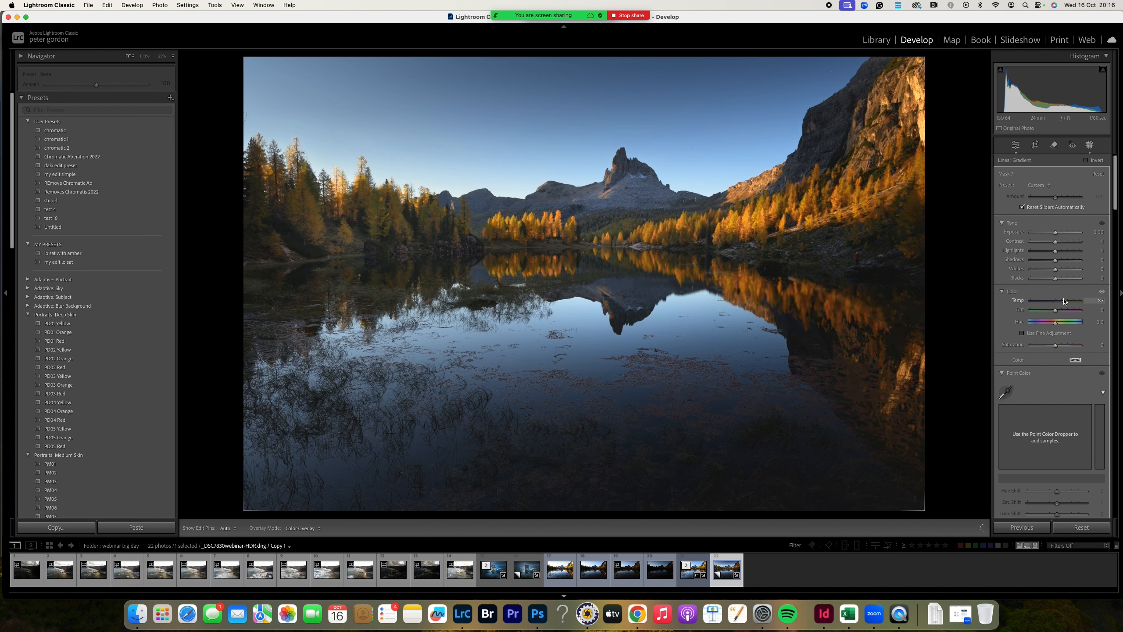
{"action": "left_click_drag", "start_coordinate": [1056, 234], "coordinate": [1060, 269]}
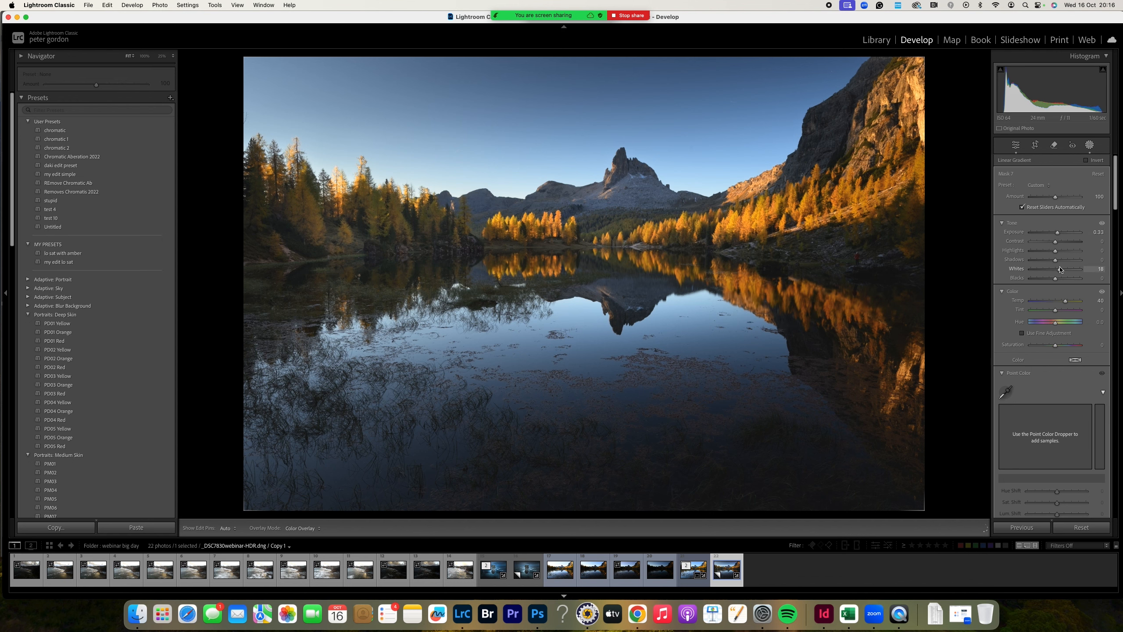
{"action": "left_click_drag", "start_coordinate": [1060, 269], "coordinate": [1060, 270]}
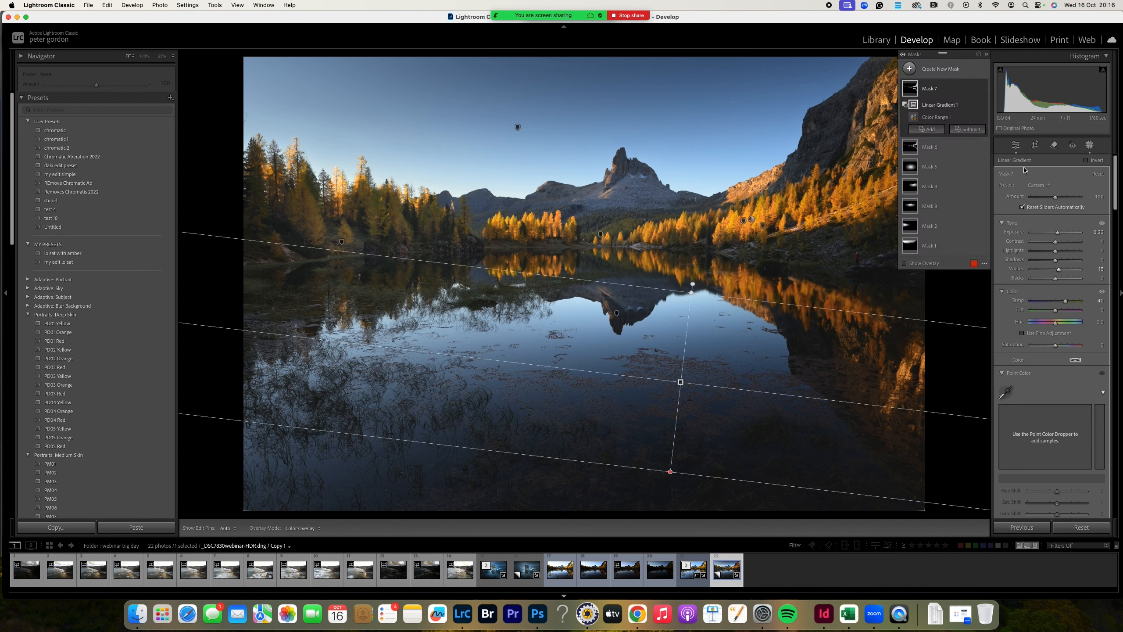
{"action": "left_click", "coordinate": [1016, 145]}
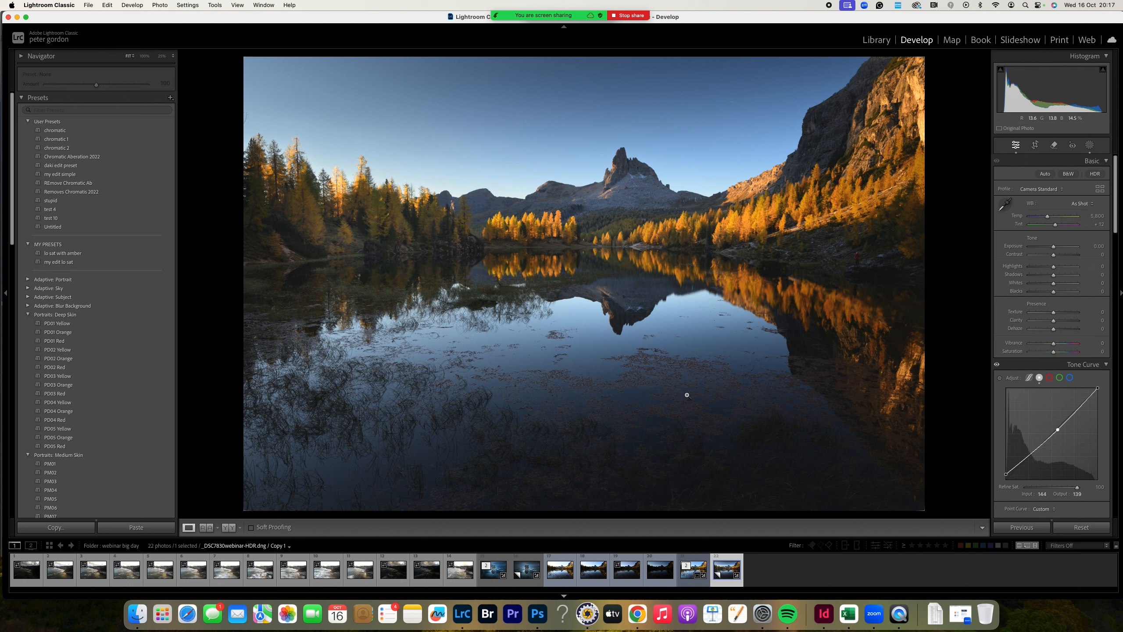
Compare the darker virtual copy with the original, and set the copy's Highlights to -12, Shadows to +22, Clarity to +3 and Vibrance to +16
{"action": "left_click", "coordinate": [692, 575]}
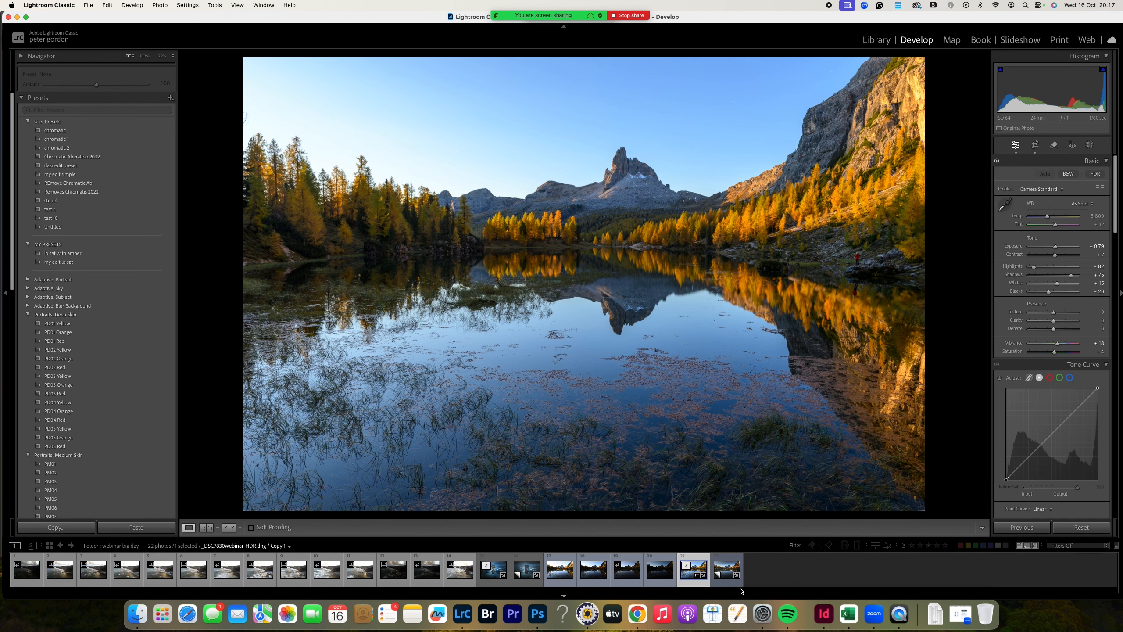
{"action": "left_click", "coordinate": [725, 581]}
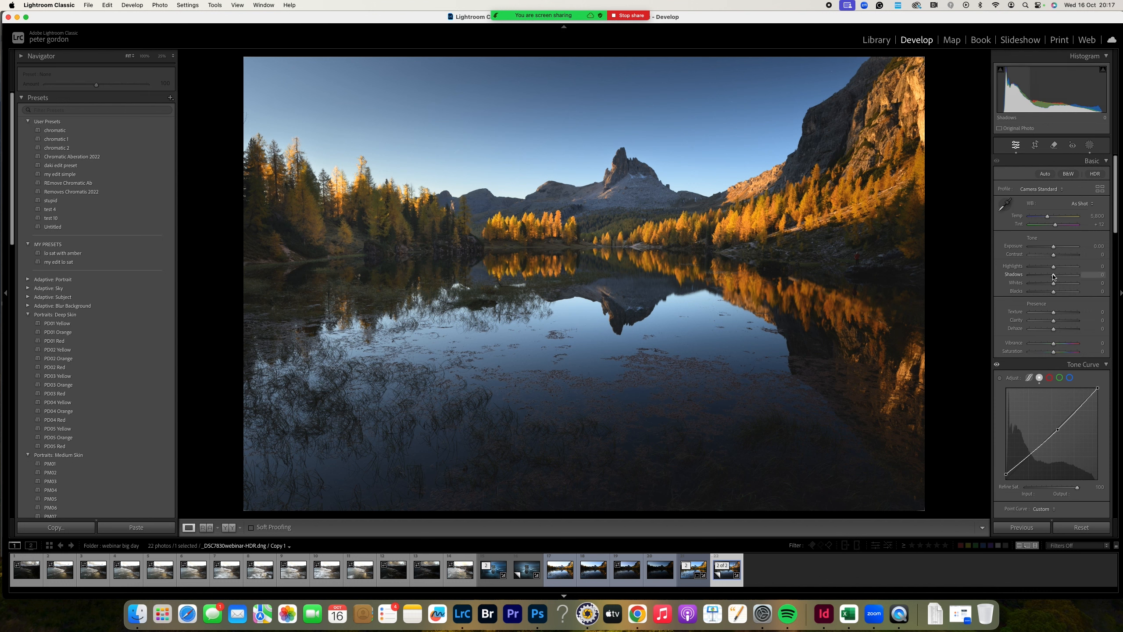
{"action": "left_click_drag", "start_coordinate": [1053, 276], "coordinate": [1050, 268]}
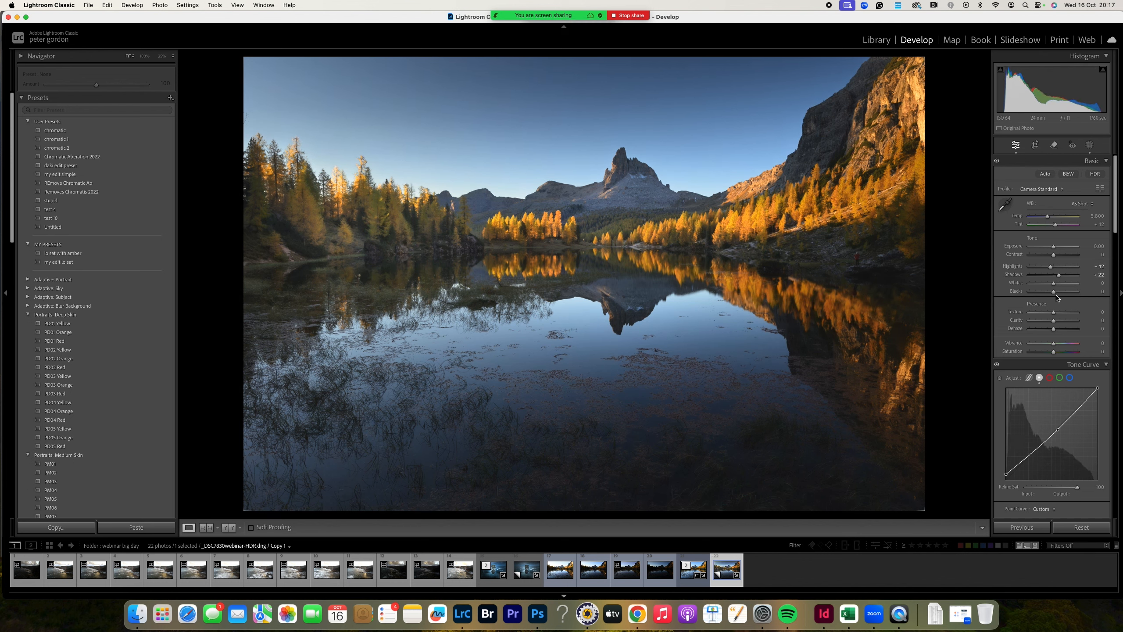
{"action": "left_click_drag", "start_coordinate": [1054, 321], "coordinate": [1058, 345]}
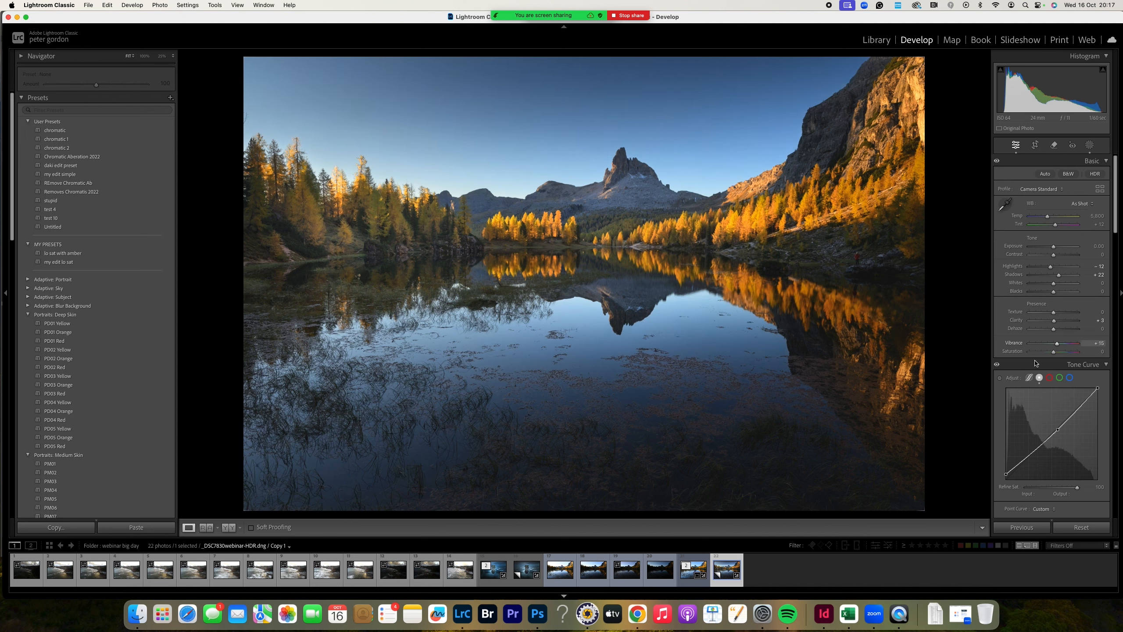
Compare the two lake versions again, and set the brighter original's Highlights to -100 and Shadows to +100
{"action": "left_click", "coordinate": [688, 582]}
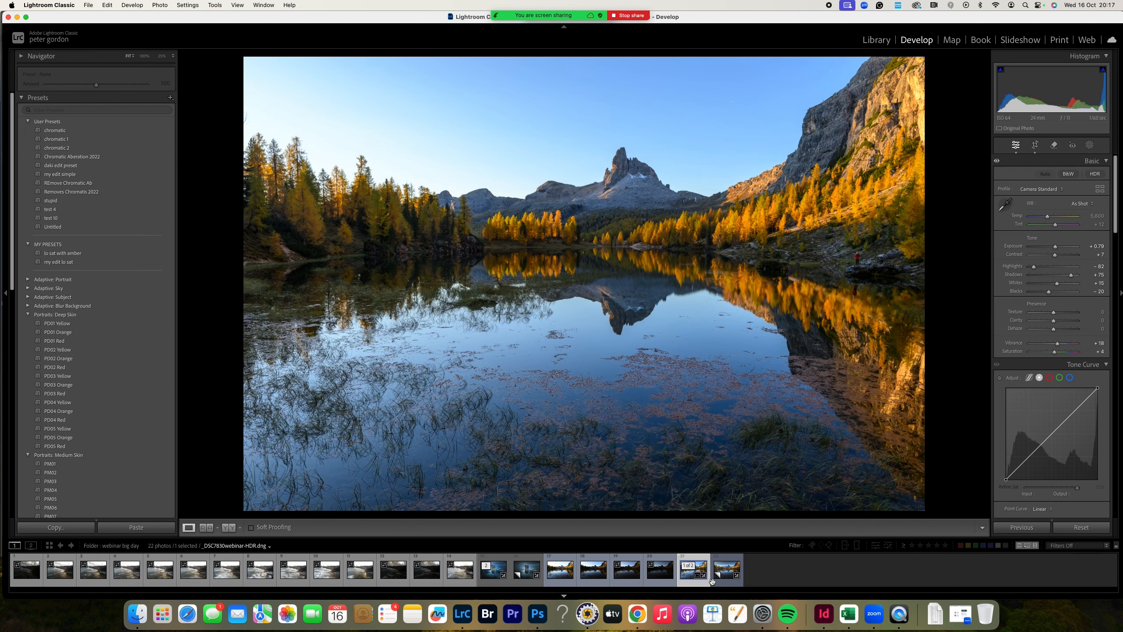
{"action": "left_click", "coordinate": [728, 582]}
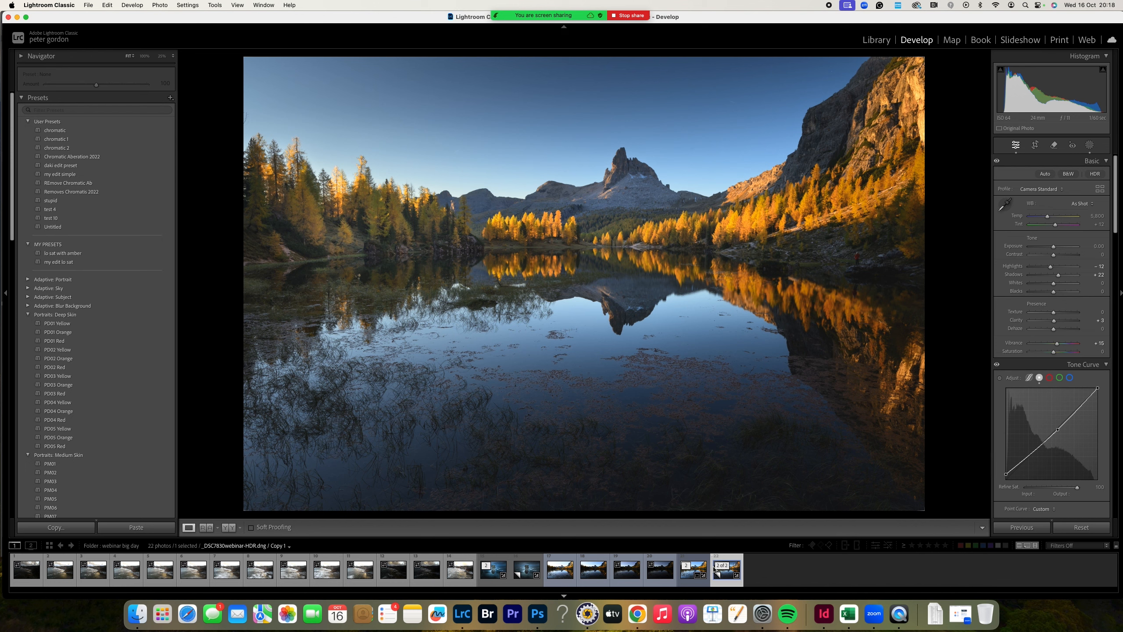
{"action": "left_click", "coordinate": [692, 584]}
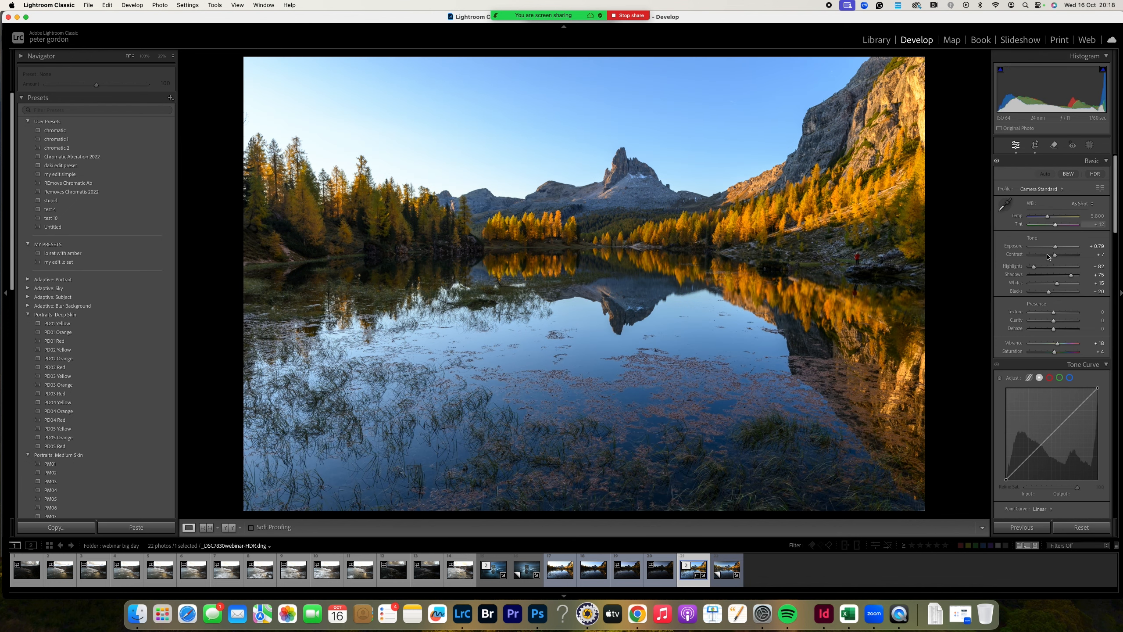
{"action": "left_click_drag", "start_coordinate": [1039, 268], "coordinate": [1078, 276]}
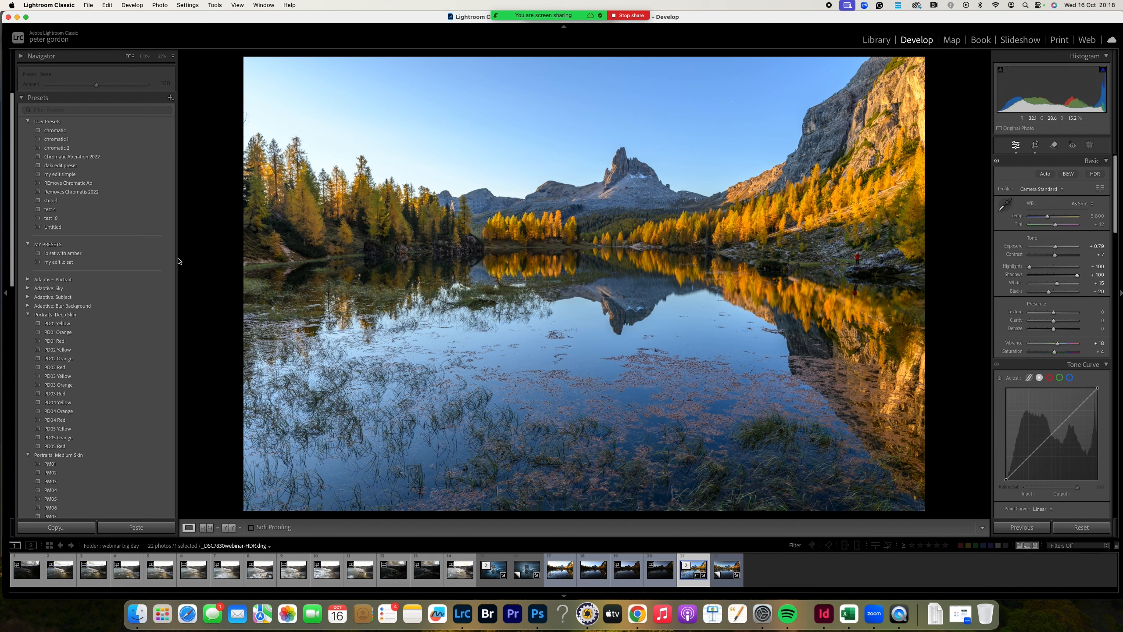
Stop sharing the screen in the meeting
{"action": "mouse_move", "coordinate": [544, 43]}
{"action": "left_click", "coordinate": [628, 41]}
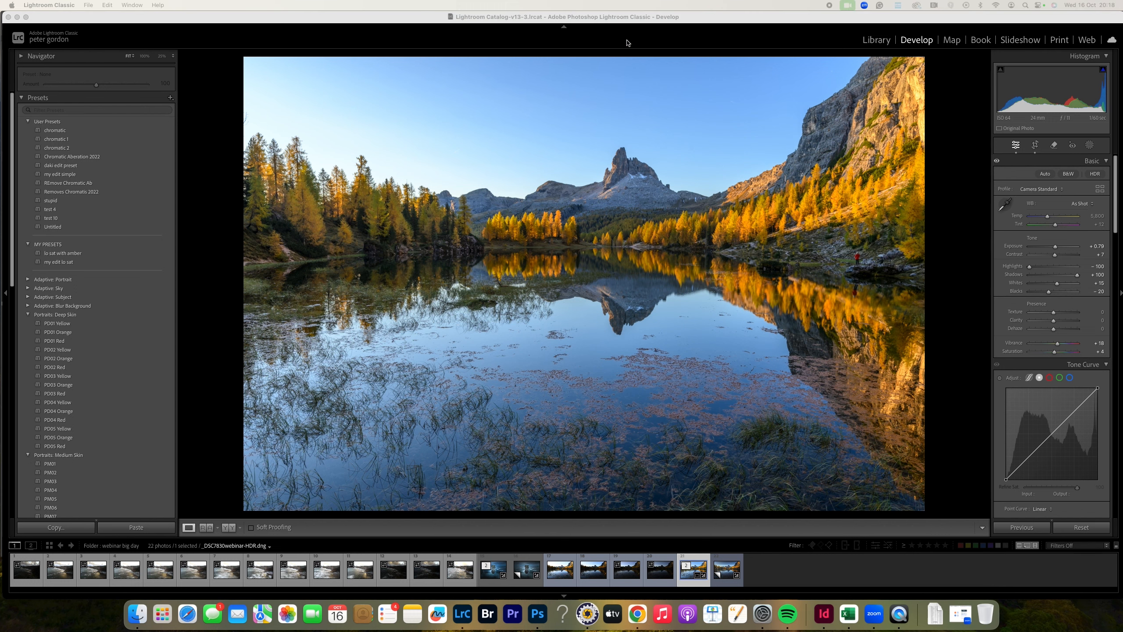